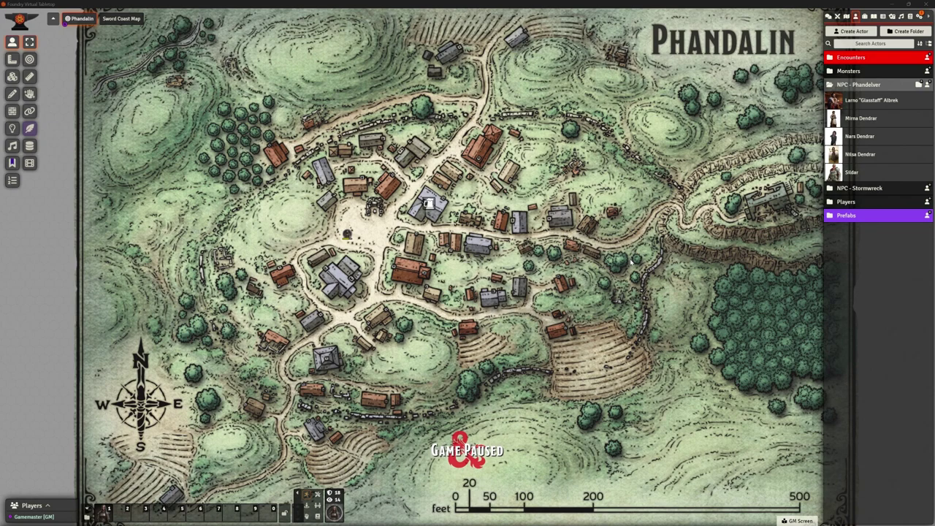
- Activate the Stonehill Inn scene from the Chapter 2 - Phandalin folder inside Phandelver & Below
{"action": "scroll", "coordinate": [468, 269], "scroll_direction": "up", "scroll_amount": 5}
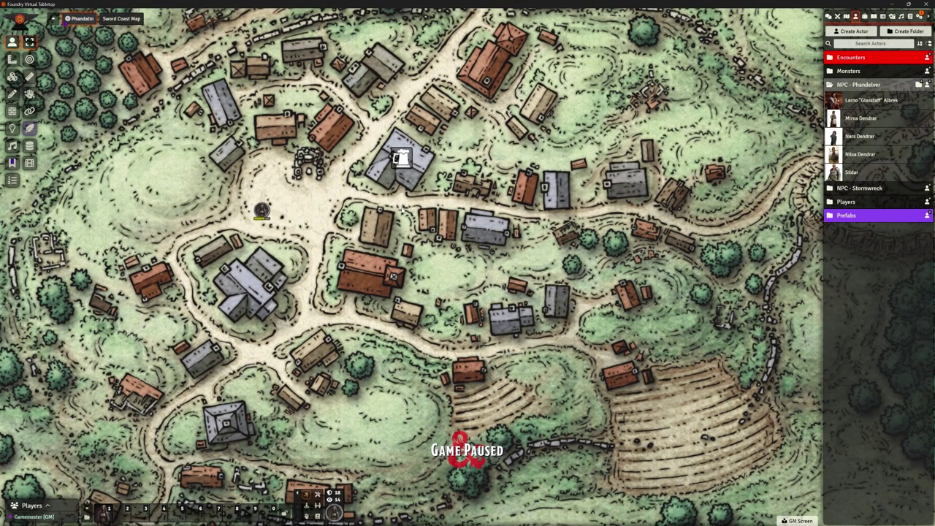
{"action": "key", "text": "Up"}
{"action": "key", "text": "Left"}
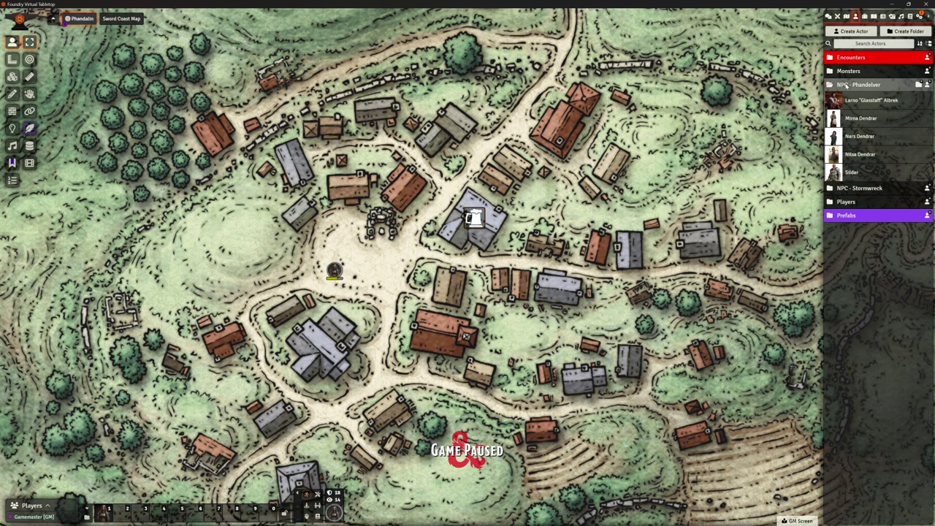
{"action": "left_click", "coordinate": [848, 16]}
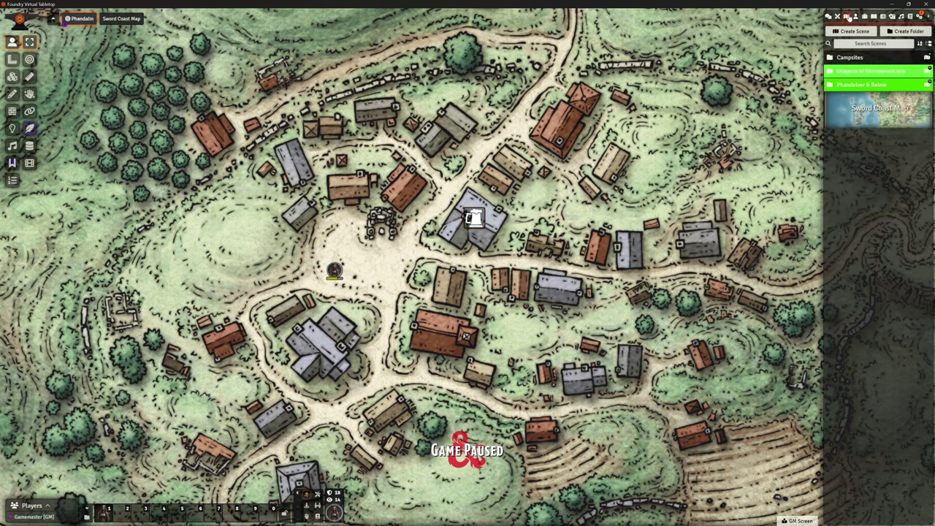
{"action": "left_click", "coordinate": [859, 70]}
{"action": "left_click", "coordinate": [859, 71]}
{"action": "left_click", "coordinate": [860, 85]}
{"action": "left_click", "coordinate": [867, 111]}
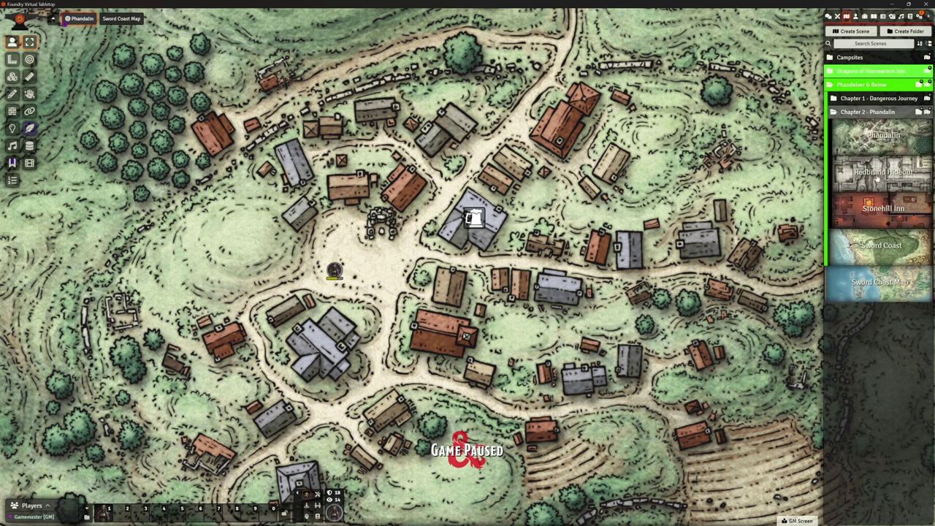
{"action": "right_click", "coordinate": [877, 209]}
{"action": "left_click", "coordinate": [851, 246]}
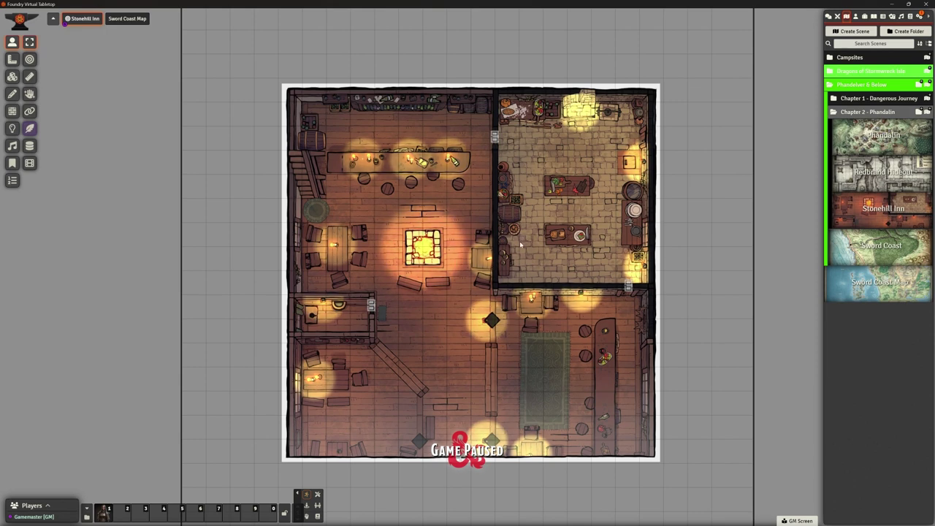
- Open the Monsters (SRD) compendium from the Monsters folder of D&D SRD Content
{"action": "left_click", "coordinate": [855, 16]}
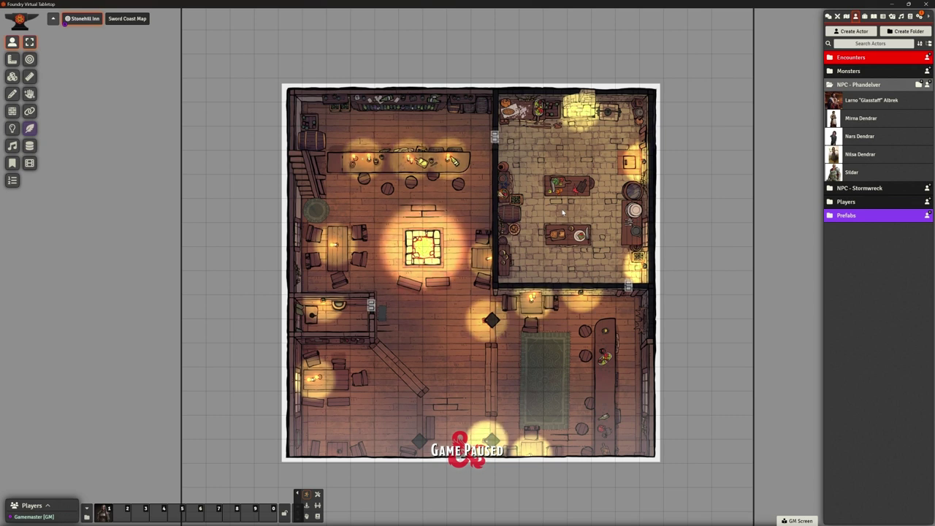
{"action": "left_click", "coordinate": [909, 16]}
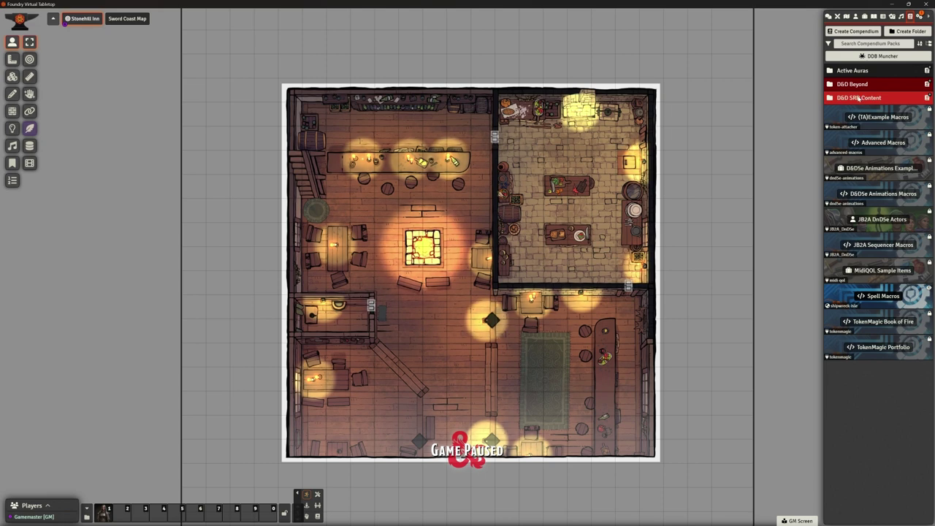
{"action": "left_click", "coordinate": [859, 98]}
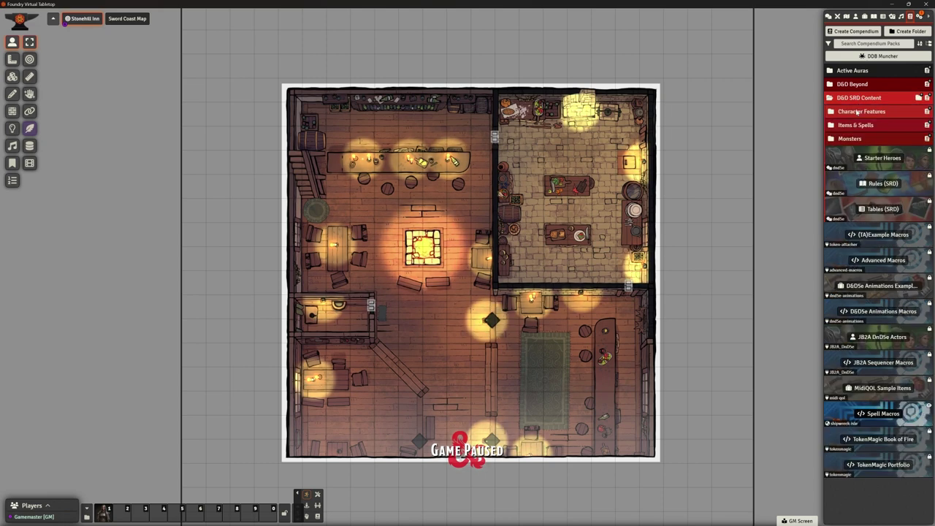
{"action": "left_click", "coordinate": [858, 112]}
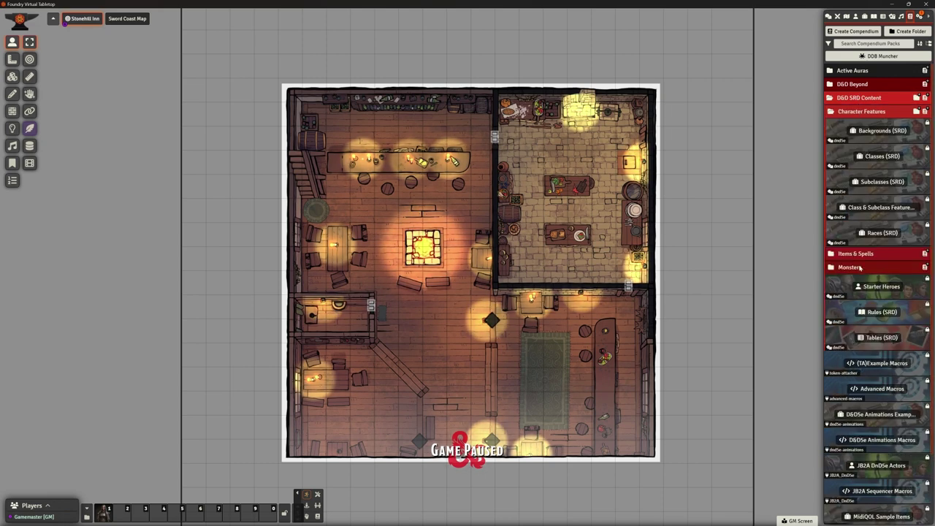
{"action": "left_click", "coordinate": [850, 267]}
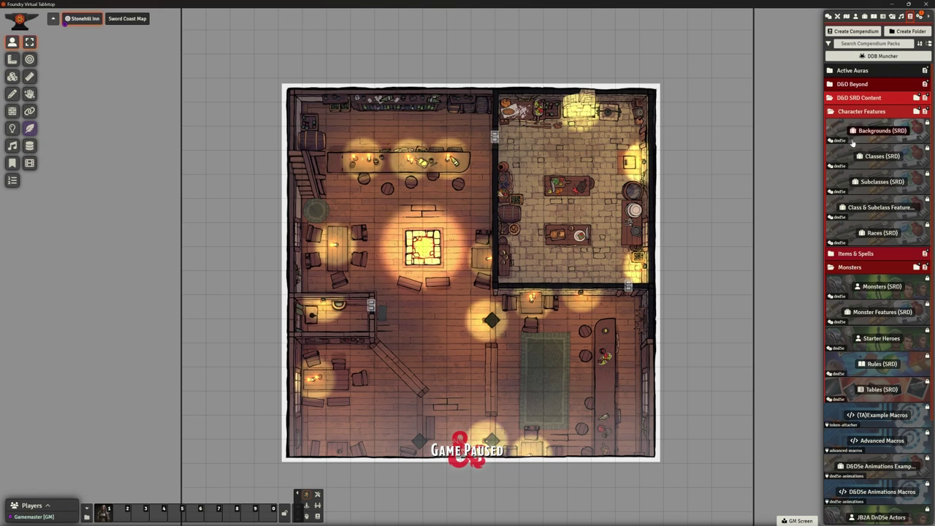
{"action": "left_click", "coordinate": [861, 111]}
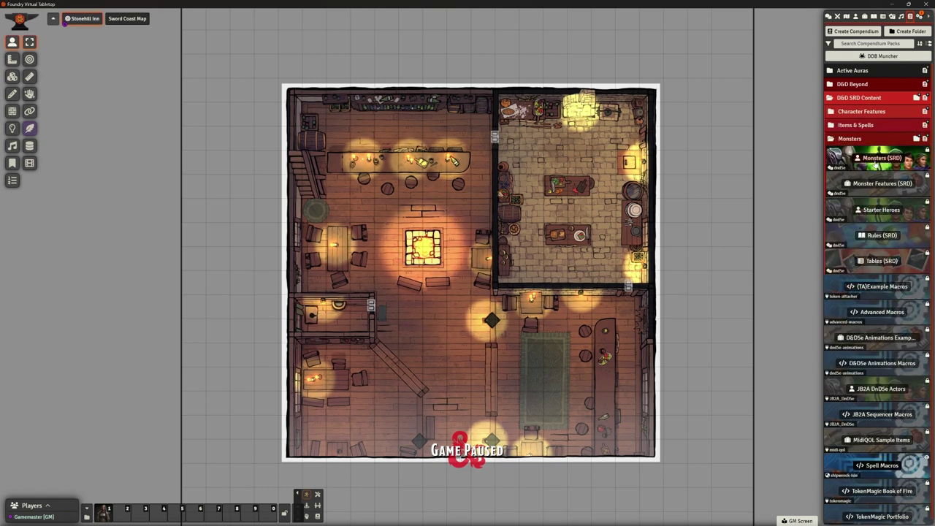
{"action": "left_click", "coordinate": [881, 159]}
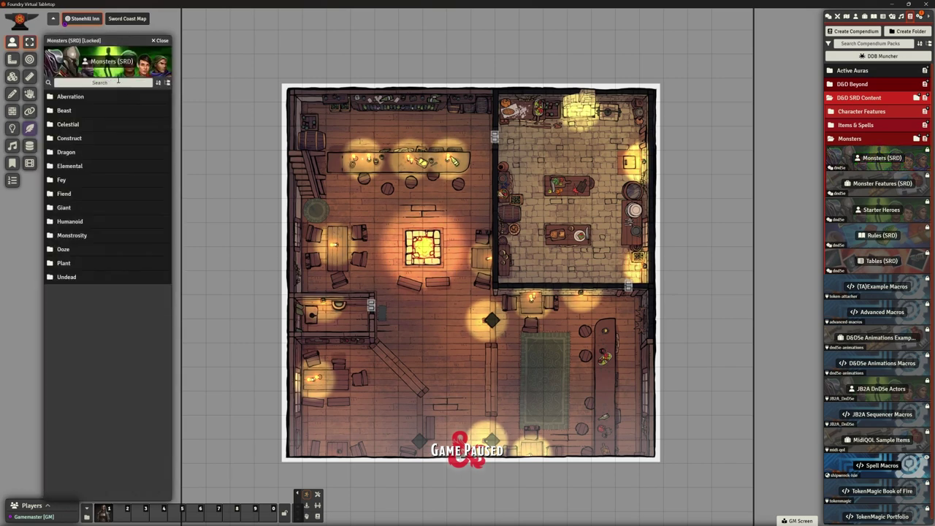
- Filter the monster compendium by "hu", expand the Humanoid folder and clear the search text
{"action": "left_click", "coordinate": [112, 82]}
{"action": "type", "text": "hum"}
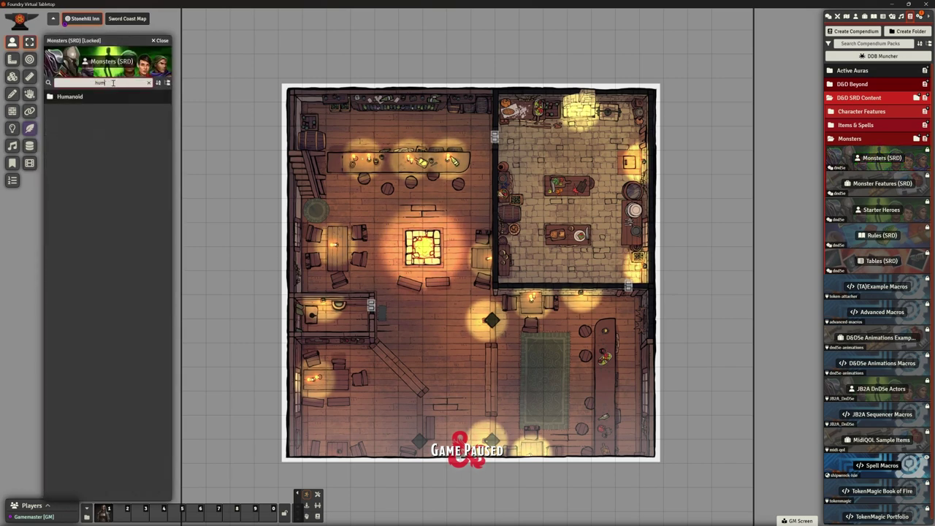
{"action": "key", "text": "BackSpace"}
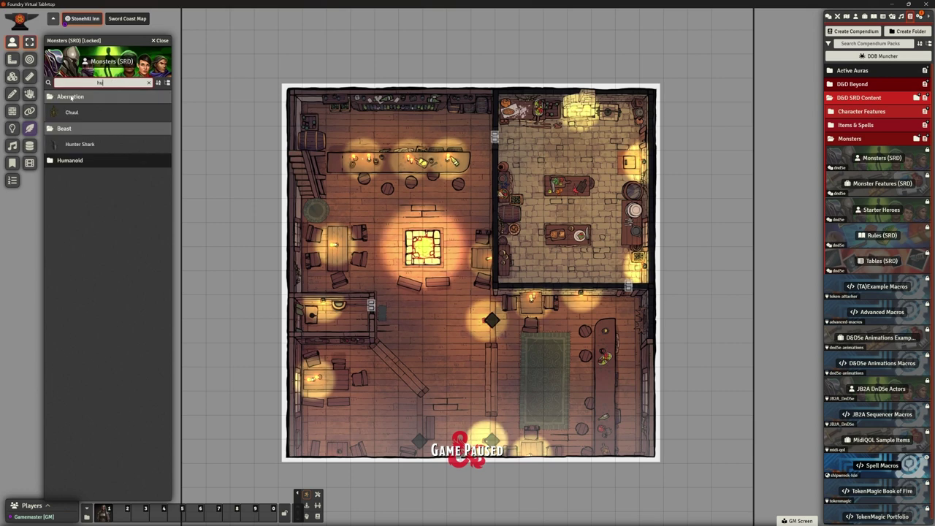
{"action": "left_click", "coordinate": [70, 160]}
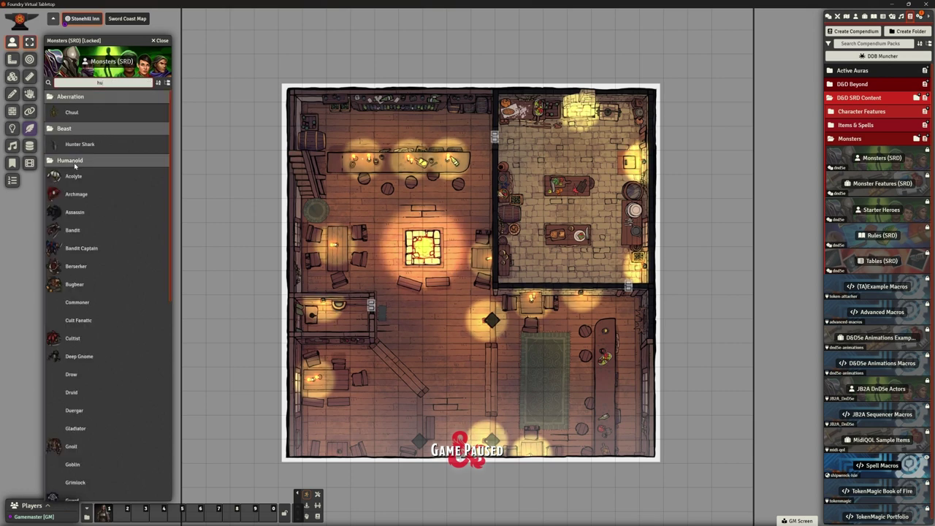
{"action": "left_click", "coordinate": [98, 83]}
{"action": "key", "text": "BackSpace"}
{"action": "key", "text": "BackSpace"}
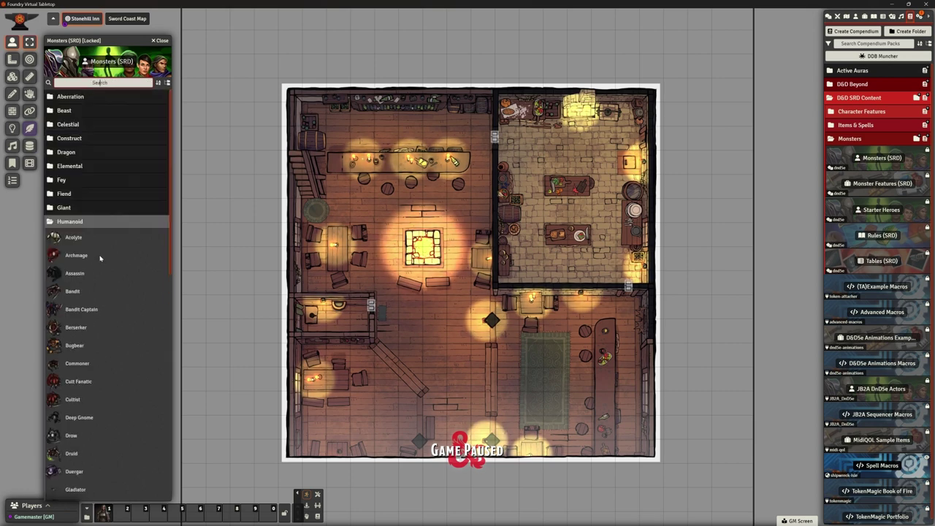
- Import the Thug from the Humanoid monsters into the Prefabs actor folder
{"action": "scroll", "coordinate": [103, 257], "scroll_direction": "down", "scroll_amount": 1}
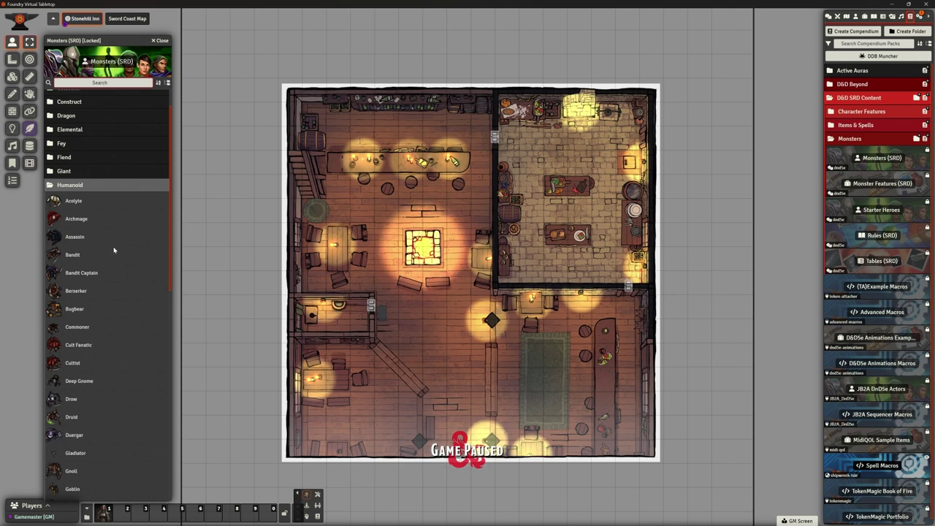
{"action": "scroll", "coordinate": [113, 252], "scroll_direction": "down", "scroll_amount": 2}
{"action": "scroll", "coordinate": [112, 247], "scroll_direction": "down", "scroll_amount": 5}
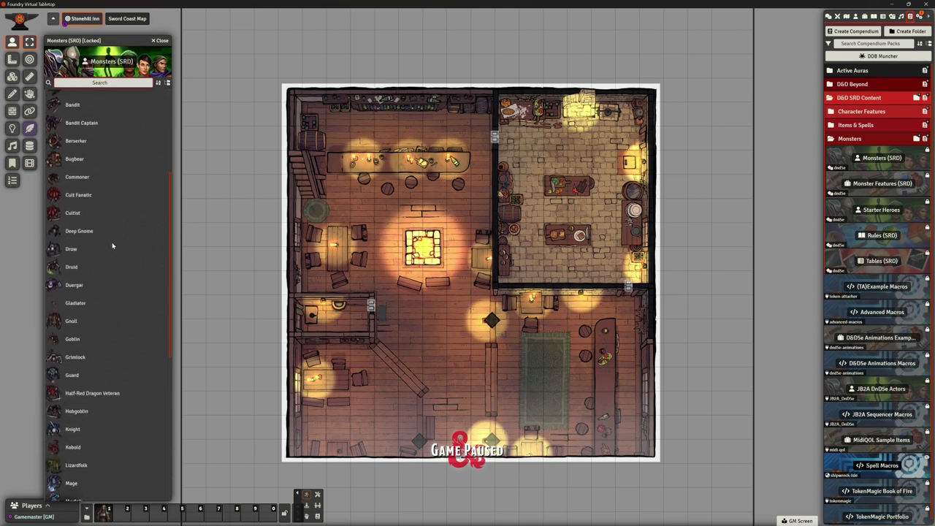
{"action": "scroll", "coordinate": [113, 247], "scroll_direction": "down", "scroll_amount": 3}
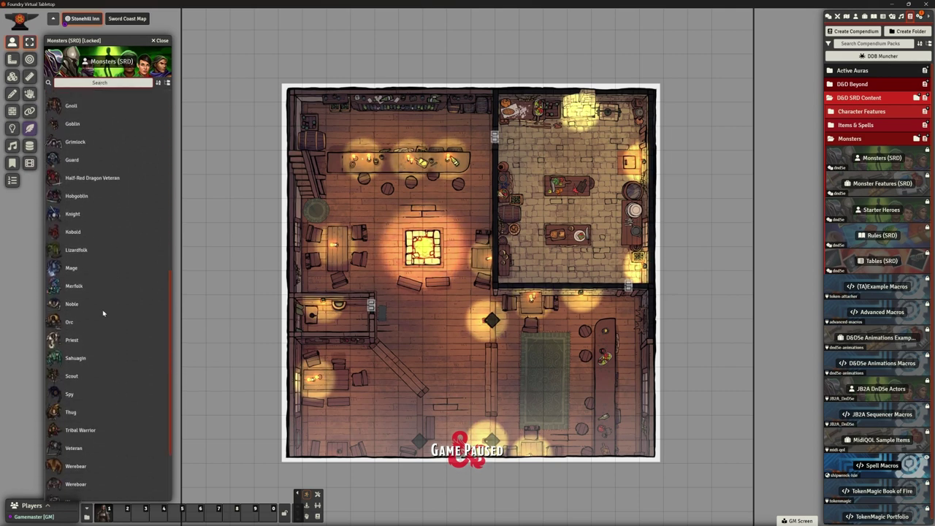
{"action": "scroll", "coordinate": [98, 263], "scroll_direction": "down", "scroll_amount": 2}
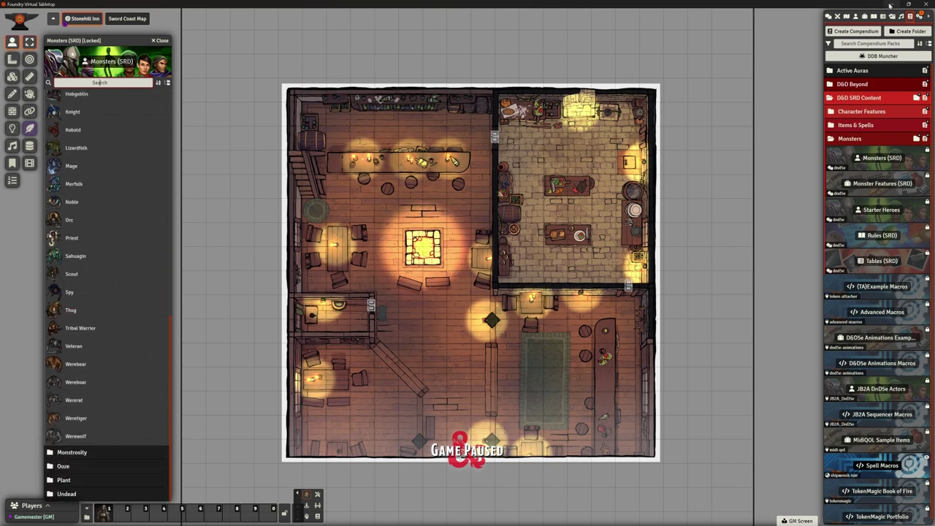
{"action": "left_click_drag", "start_coordinate": [70, 310], "coordinate": [847, 216]}
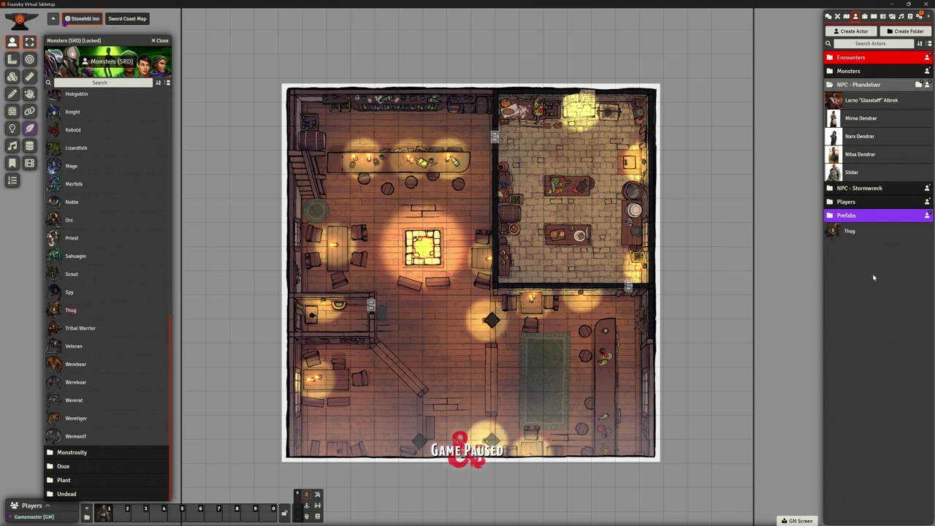
{"action": "right_click", "coordinate": [847, 232]}
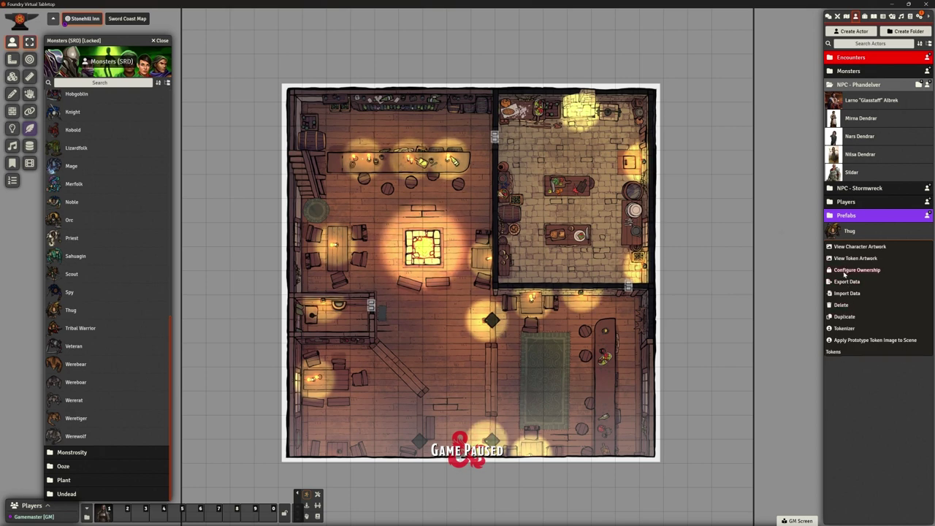
{"action": "left_click", "coordinate": [856, 270]}
{"action": "left_click_drag", "start_coordinate": [710, 221], "coordinate": [695, 221]}
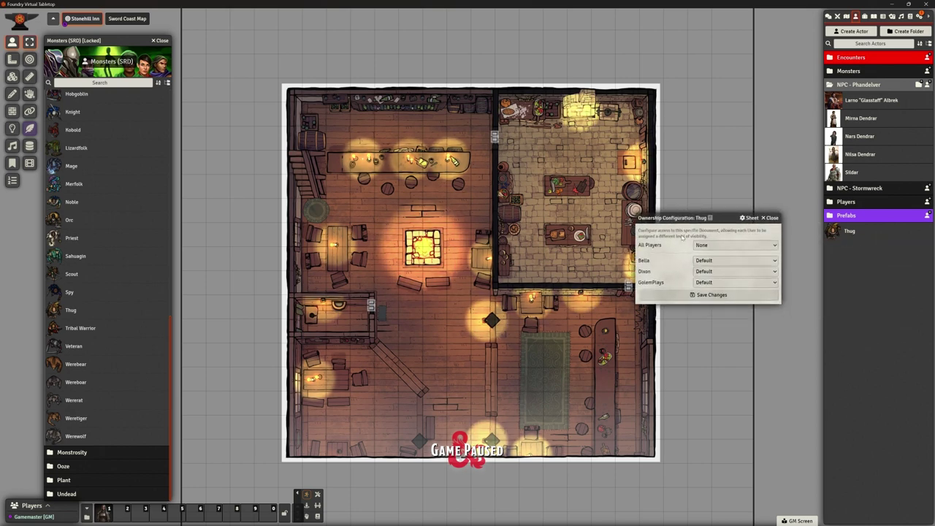
{"action": "left_click", "coordinate": [786, 224]}
- Open the imported Thug's character sheet and rename the actor to Commoner
{"action": "left_click", "coordinate": [849, 232]}
{"action": "left_click", "coordinate": [455, 168]}
{"action": "double_click", "coordinate": [454, 168]}
{"action": "left_click", "coordinate": [425, 168]}
{"action": "left_click_drag", "start_coordinate": [435, 168], "coordinate": [369, 141]}
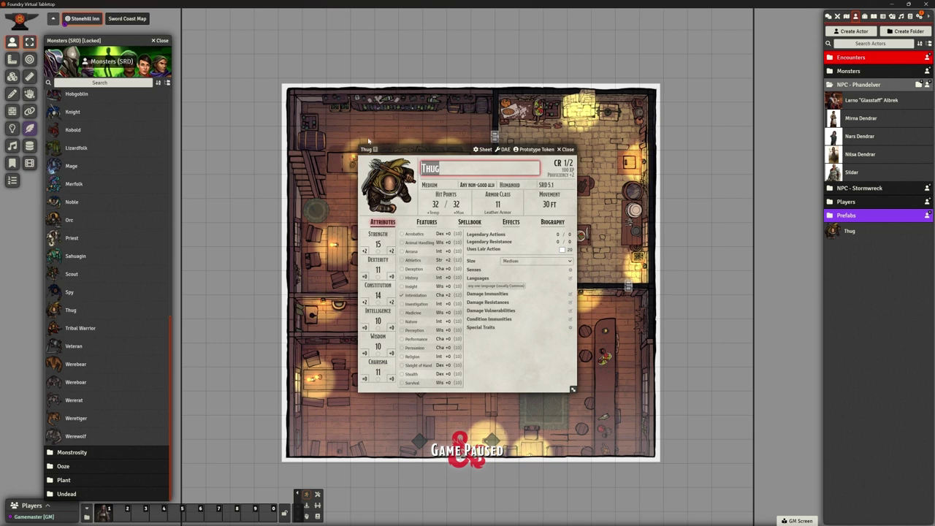
{"action": "type", "text": "C"}
{"action": "key", "text": "BackSpace"}
{"action": "type", "text": "Comm"}
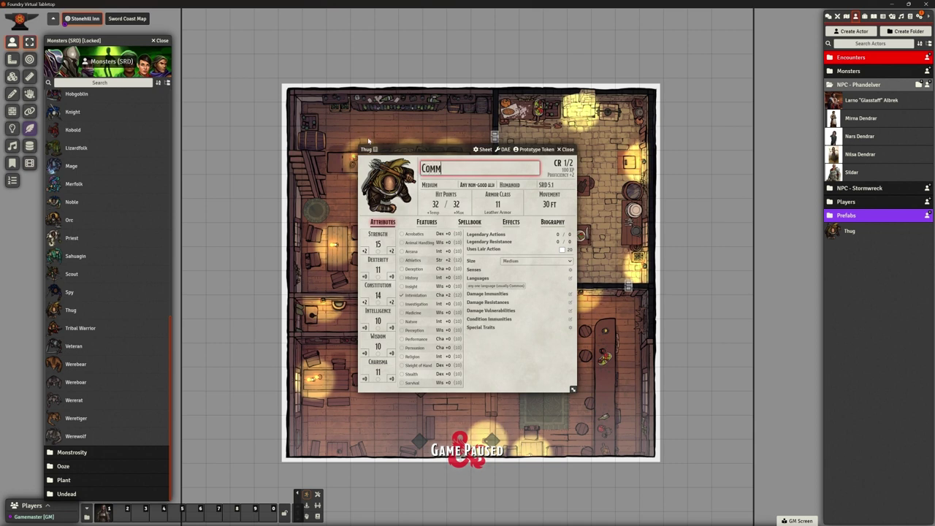
{"action": "type", "text": "oner"}
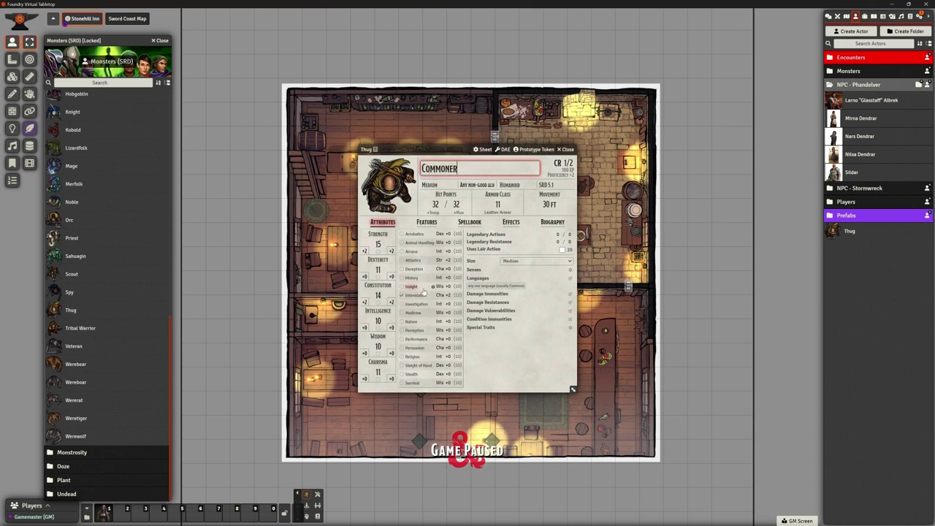
{"action": "left_click", "coordinate": [506, 352]}
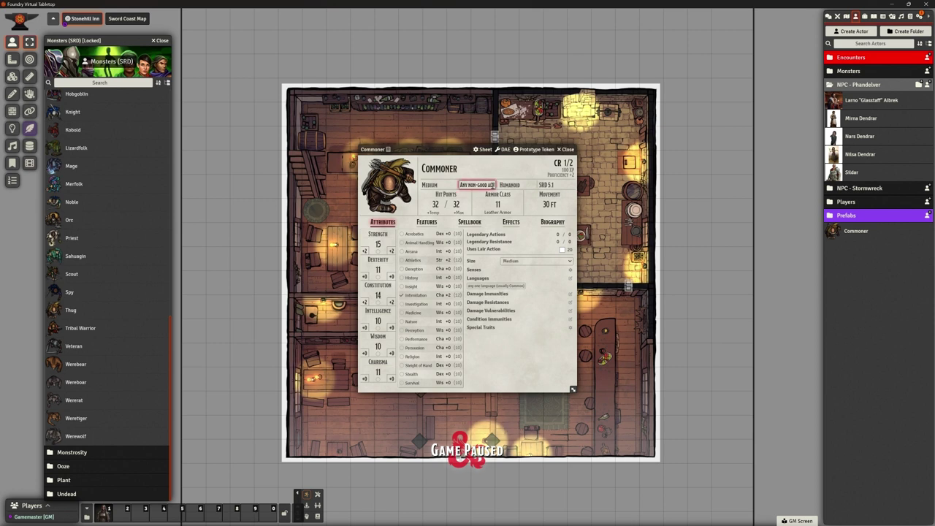
- Set the Commoner's Strength, Dexterity, Constitution and Charisma scores to 10
{"action": "left_click", "coordinate": [378, 244]}
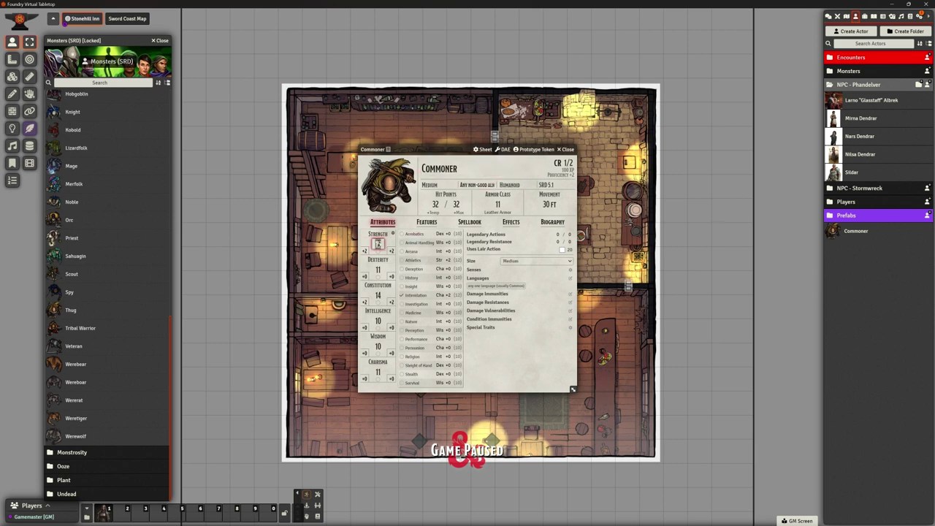
{"action": "type", "text": "10"}
{"action": "key", "text": "Tab"}
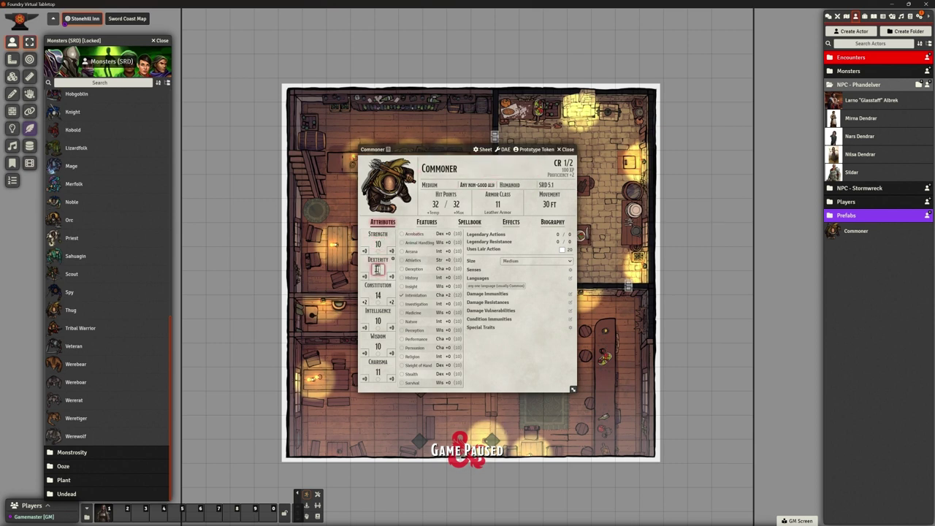
{"action": "type", "text": "10"}
{"action": "key", "text": "Tab"}
{"action": "type", "text": "10"}
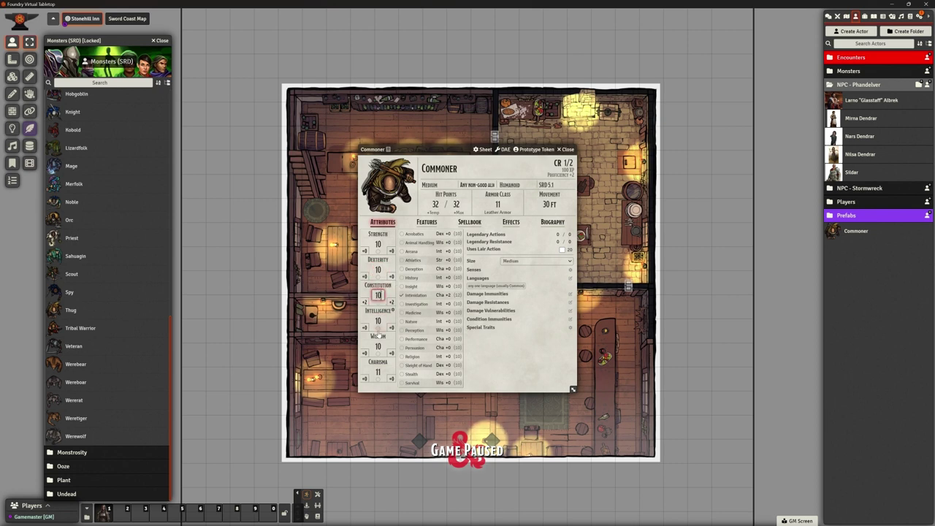
{"action": "left_click", "coordinate": [377, 371]}
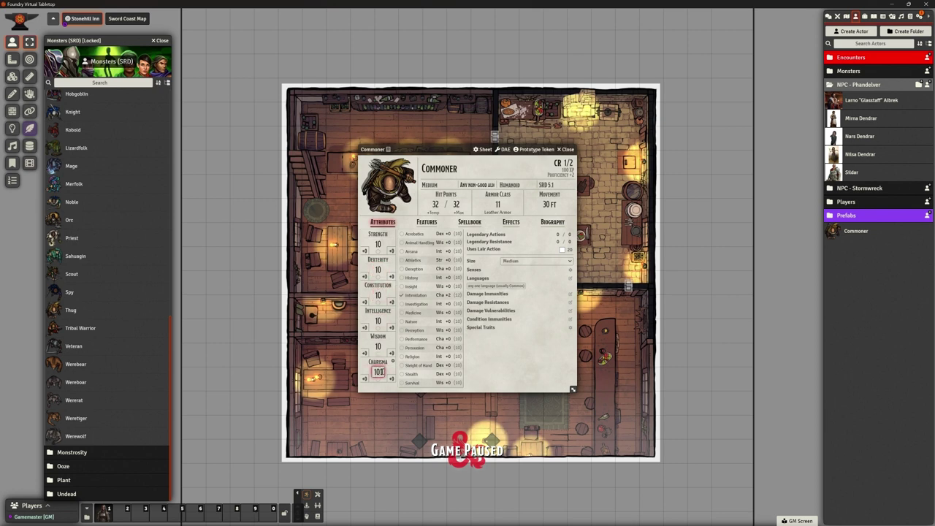
{"action": "type", "text": "10"}
{"action": "key", "text": "Return"}
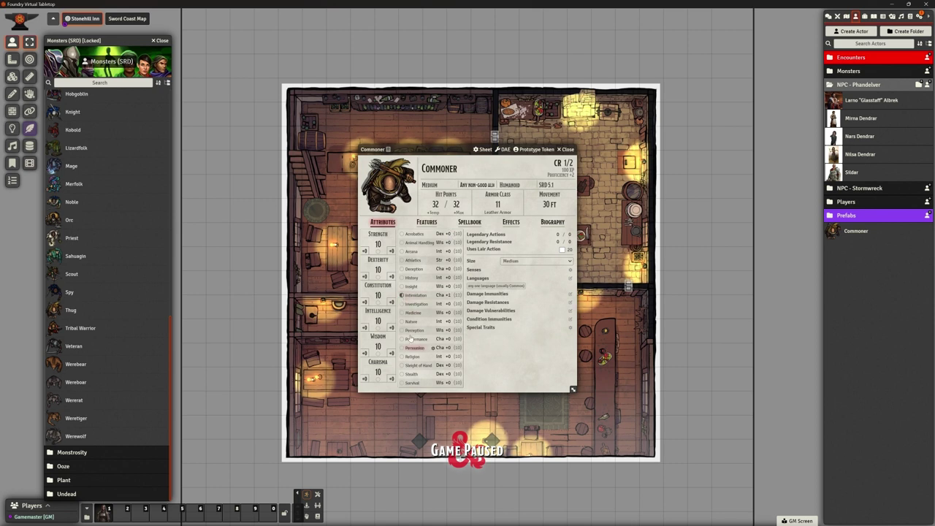
- Remove the Commoner's Intimidation proficiency and set its challenge rating to 0
{"action": "left_click", "coordinate": [401, 295]}
{"action": "left_click", "coordinate": [401, 295]}
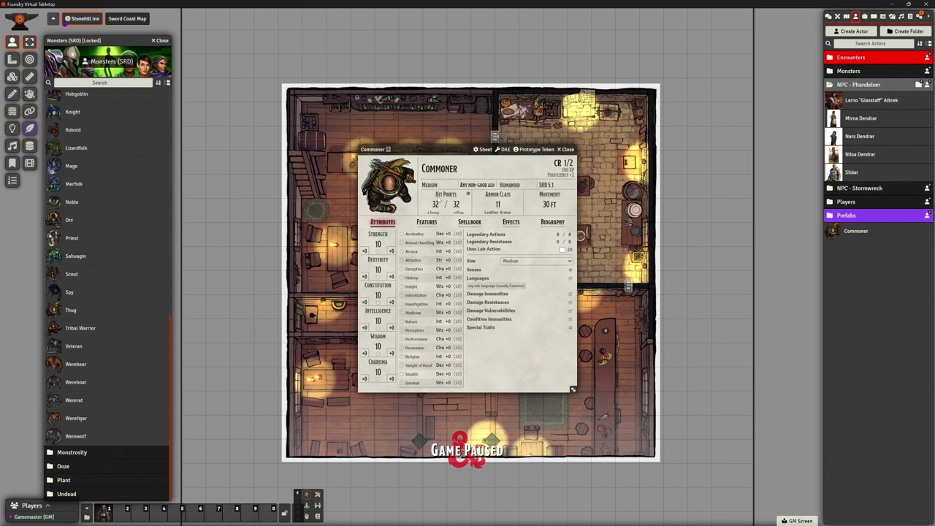
{"action": "left_click", "coordinate": [435, 205]}
{"action": "left_click", "coordinate": [568, 164]}
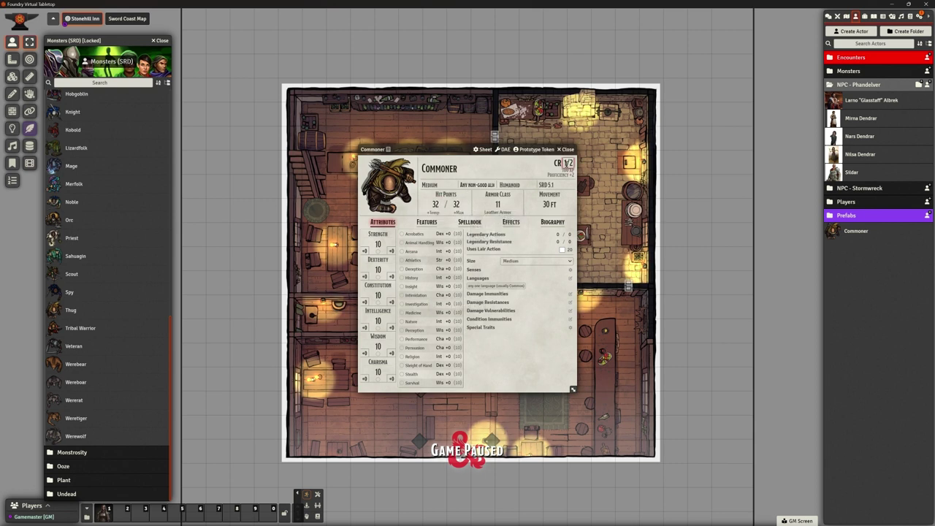
{"action": "type", "text": "0"}
{"action": "key", "text": "Return"}
- Set the Commoner's current and maximum hit points to 6
{"action": "left_click", "coordinate": [437, 204]}
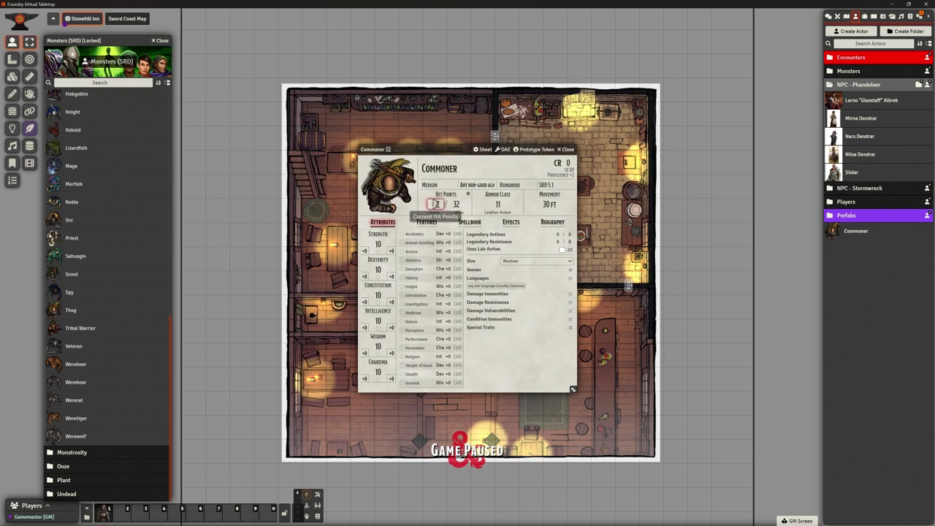
{"action": "type", "text": "6"}
{"action": "left_click", "coordinate": [456, 205]}
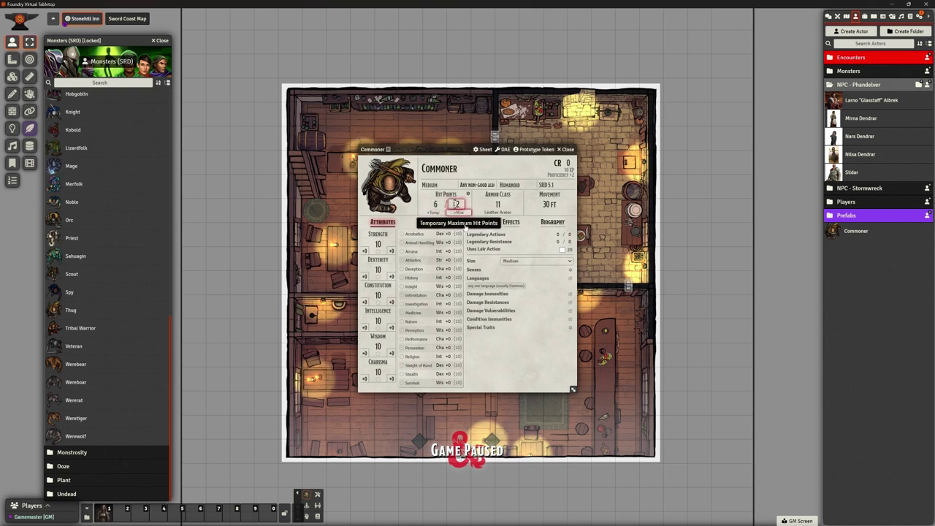
{"action": "type", "text": "6"}
{"action": "key", "text": "Return"}
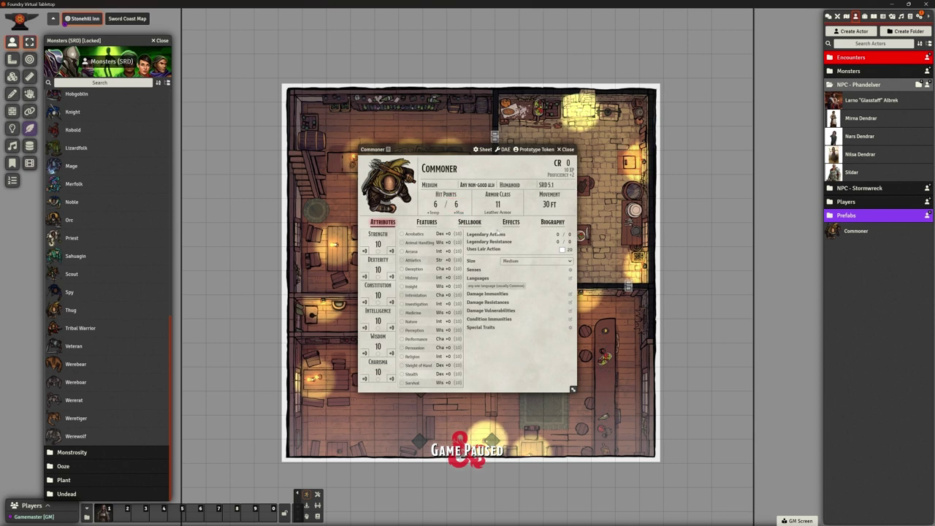
- Delete the Heavy Crossbow, Mace, Multiattack, Pack Tactics and Leather Armor from the Commoner's features
{"action": "left_click", "coordinate": [426, 222]}
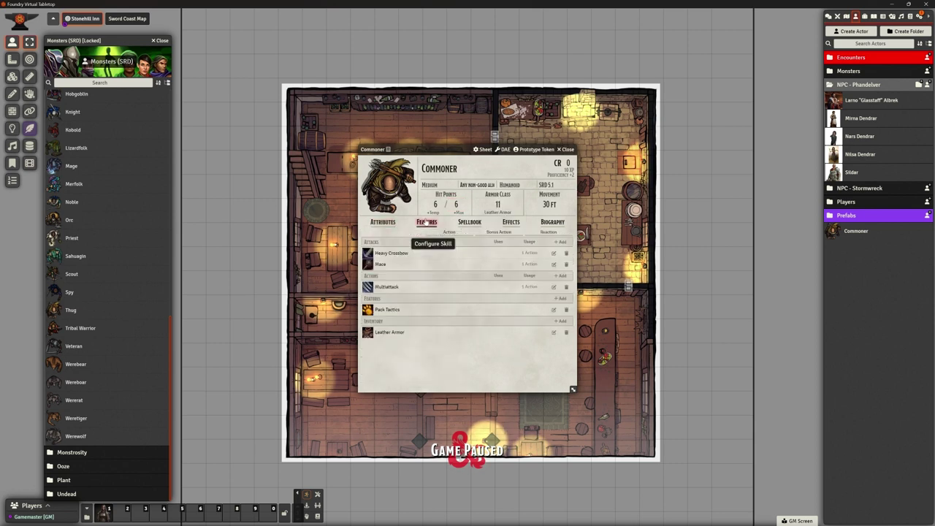
{"action": "left_click", "coordinate": [566, 252]}
{"action": "left_click", "coordinate": [453, 287]}
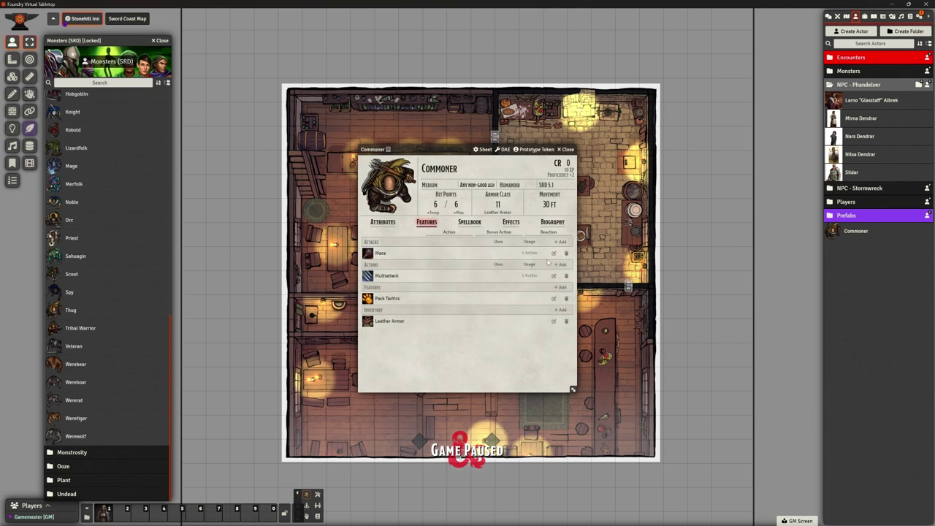
{"action": "left_click", "coordinate": [566, 252]}
{"action": "key", "text": "Return"}
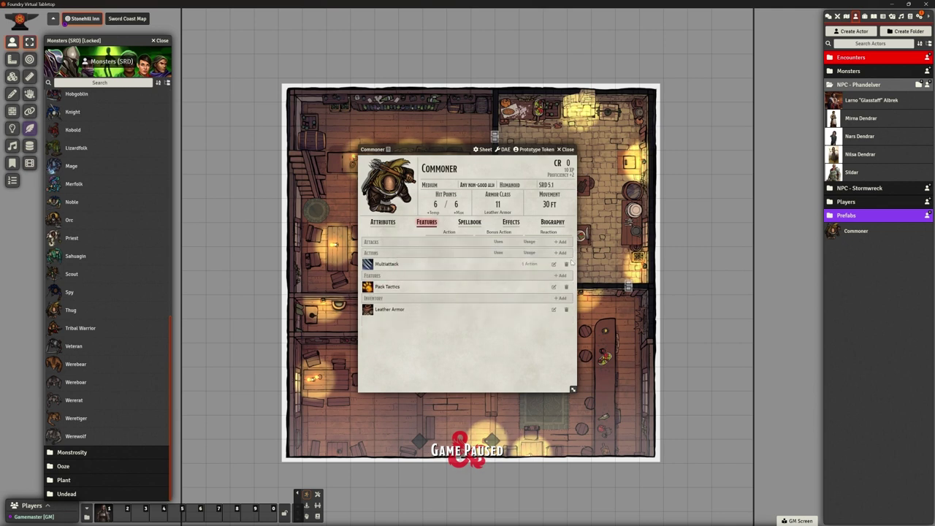
{"action": "left_click", "coordinate": [566, 263]}
{"action": "key", "text": "Return"}
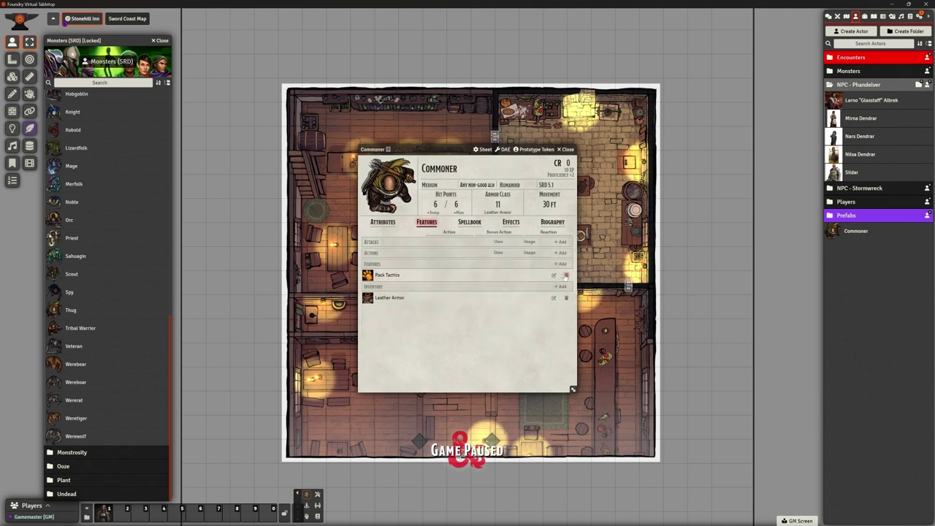
{"action": "left_click", "coordinate": [567, 275]}
{"action": "key", "text": "Return"}
{"action": "left_click", "coordinate": [568, 285]}
{"action": "key", "text": "Return"}
- Review the Commoner's spellbook, effects, biography and attributes, and close the monster compendium and the character sheet
{"action": "left_click", "coordinate": [469, 222]}
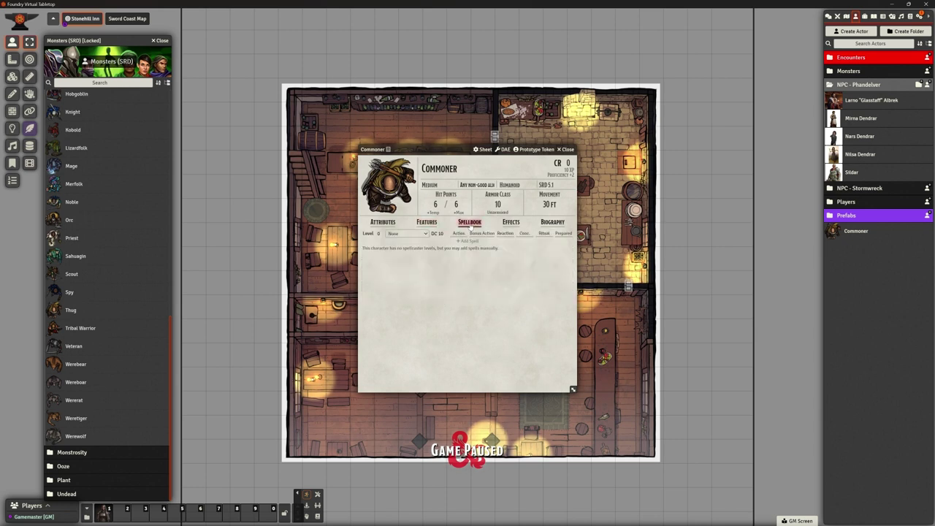
{"action": "left_click", "coordinate": [511, 222]}
{"action": "left_click", "coordinate": [553, 222]}
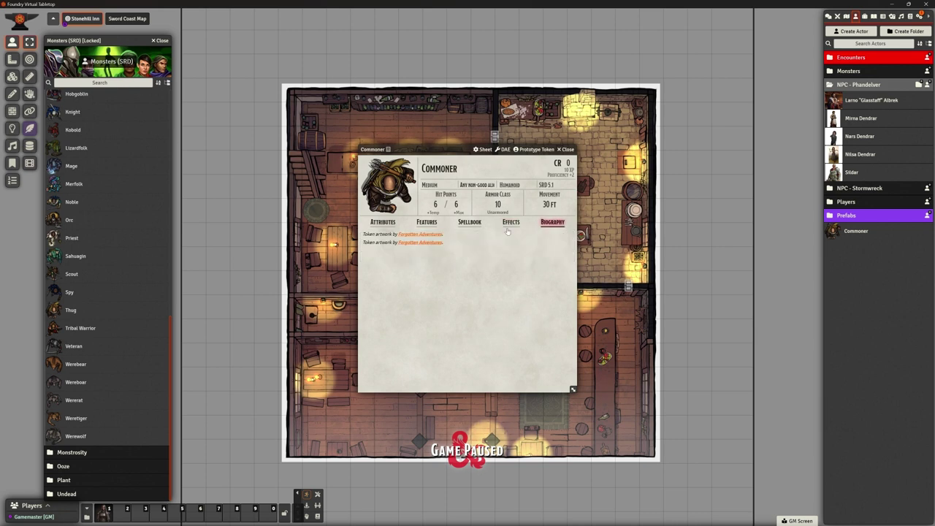
{"action": "left_click", "coordinate": [382, 221]}
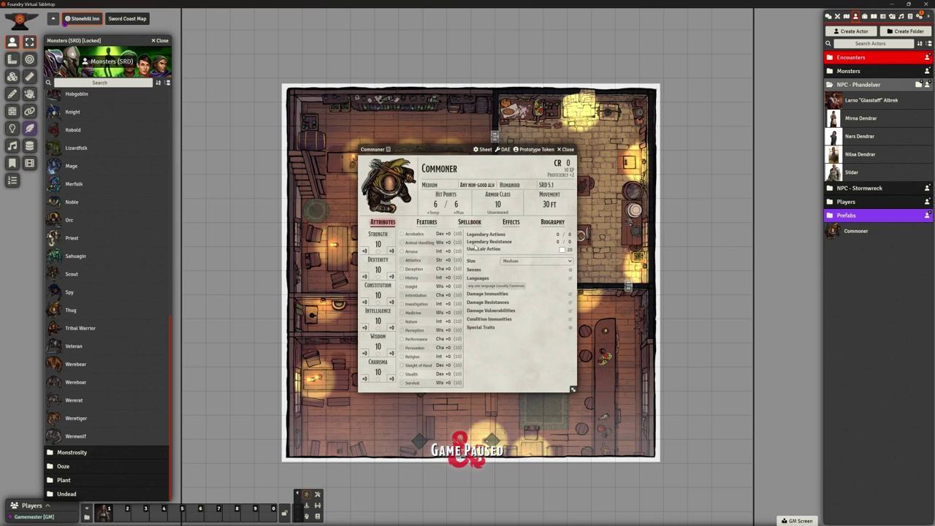
{"action": "key", "text": "Escape"}
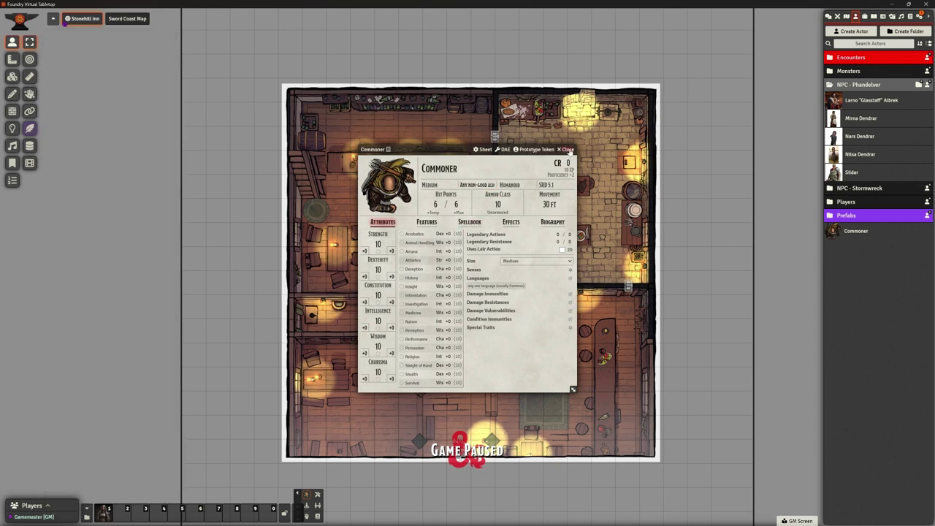
{"action": "left_click", "coordinate": [567, 150]}
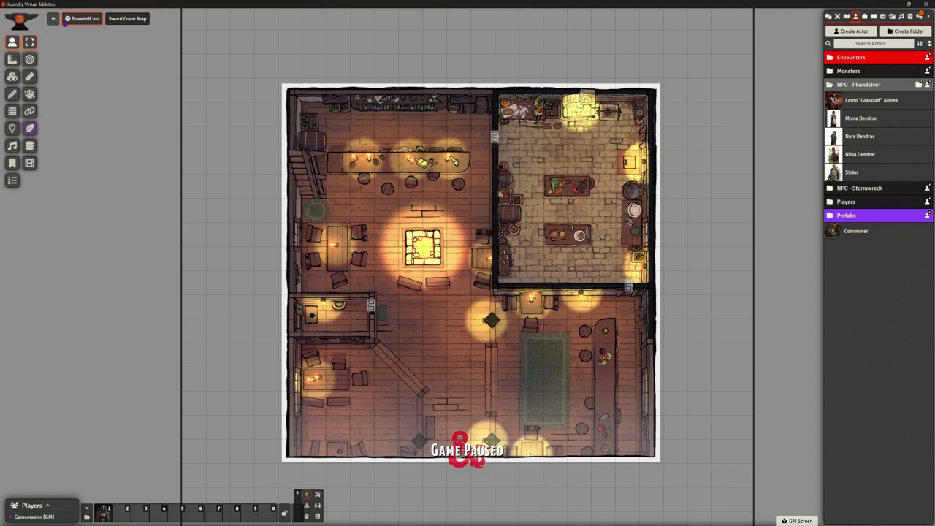
- Switch to File Explorer and look through the character portraits in the Phandelver NPCs folder
{"action": "key", "text": "alt+Tab"}
{"action": "left_click_drag", "start_coordinate": [429, 83], "coordinate": [360, 56]}
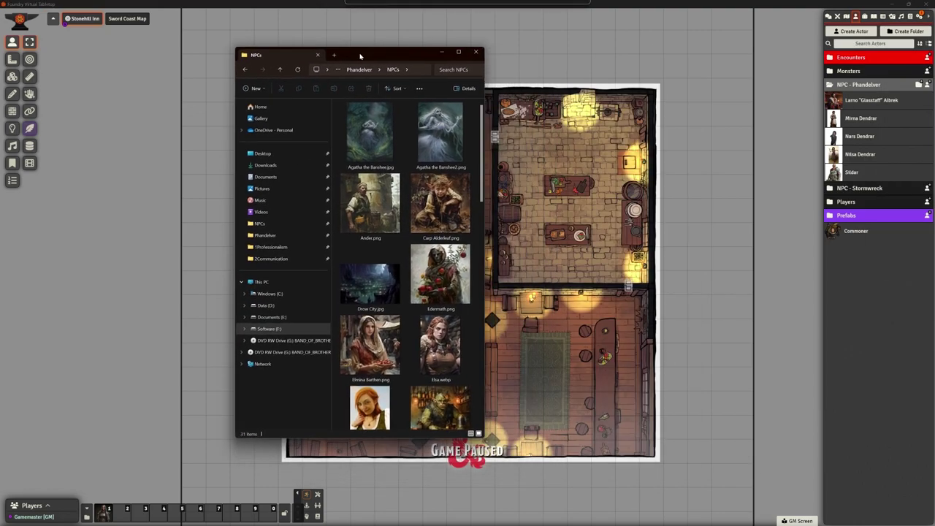
{"action": "left_click", "coordinate": [458, 52]}
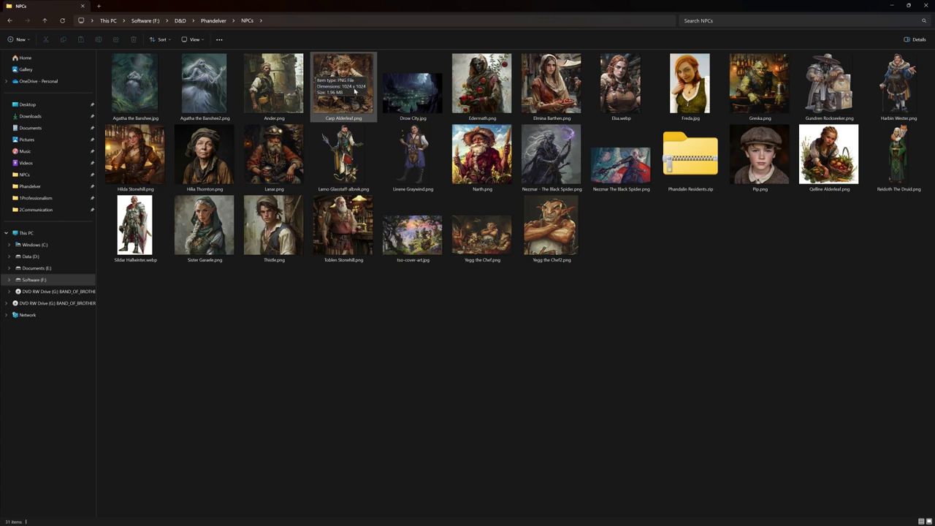
{"action": "left_click", "coordinate": [274, 84]}
{"action": "left_click", "coordinate": [359, 108]}
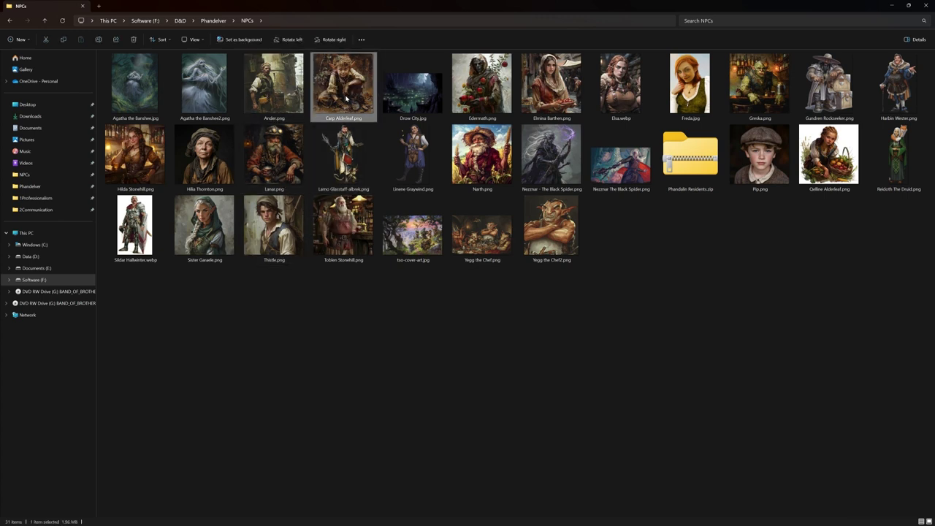
{"action": "left_click", "coordinate": [482, 87]}
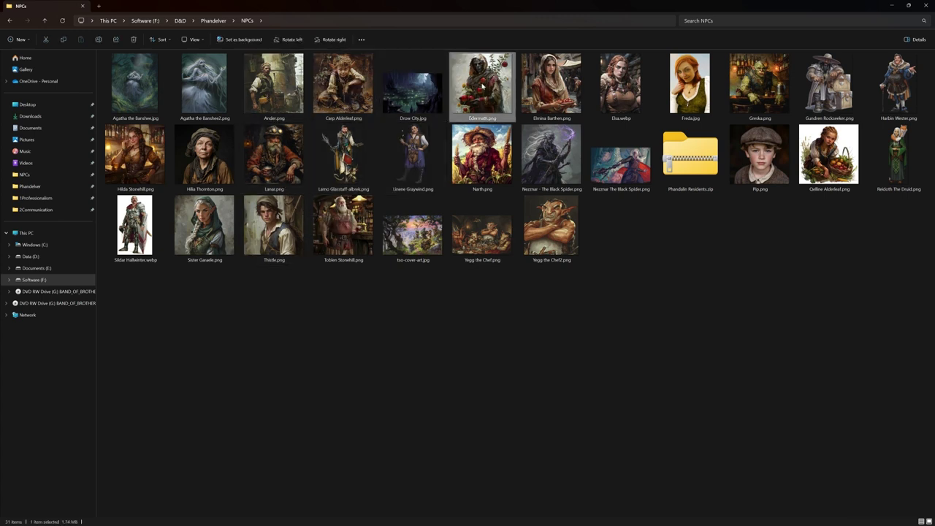
{"action": "left_click", "coordinate": [543, 85]}
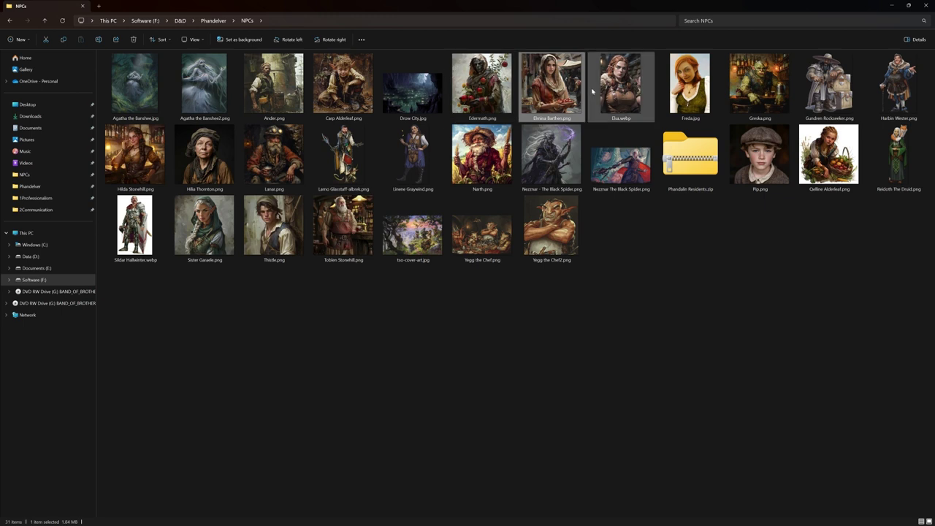
{"action": "left_click", "coordinate": [601, 95]}
{"action": "left_click", "coordinate": [695, 337]}
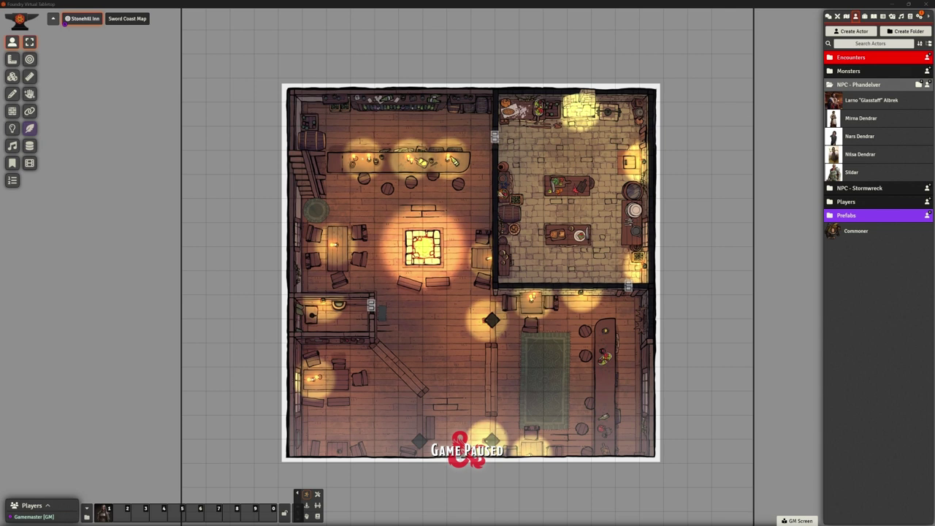
- Back in Foundry, duplicate the Commoner in the Prefabs folder and open the copy's character sheet
{"action": "right_click", "coordinate": [851, 234]}
{"action": "left_click", "coordinate": [847, 274]}
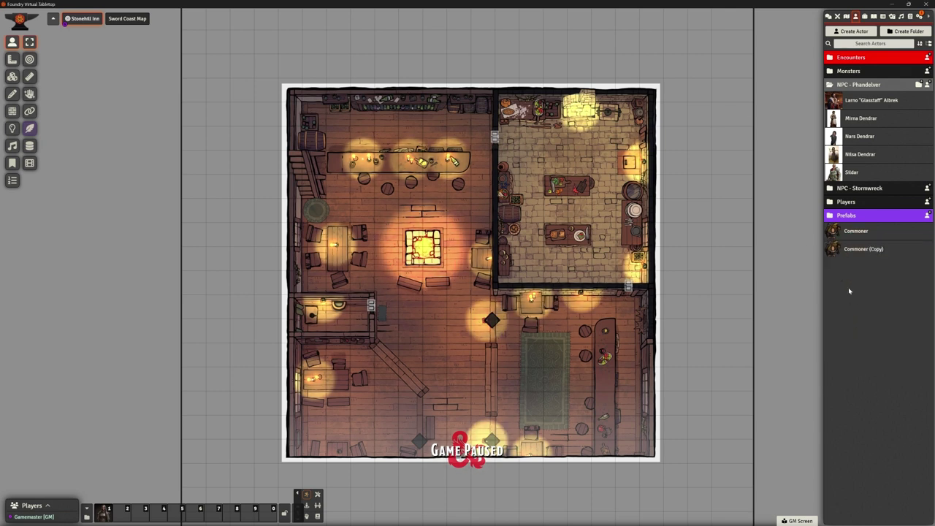
{"action": "left_click", "coordinate": [862, 250]}
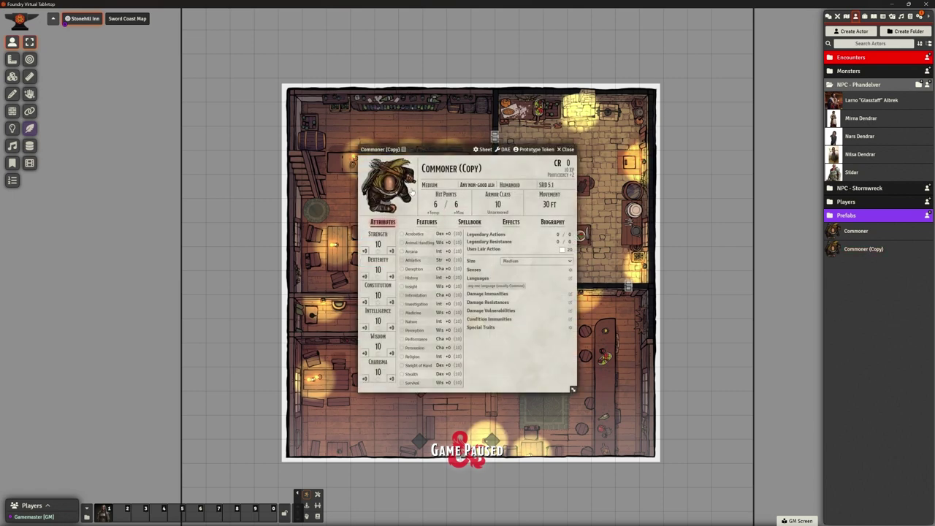
- Replace the copy's Thug avatar with the image Ander.png from the NPCs folder, removing the old avatar layer
{"action": "left_click", "coordinate": [388, 184]}
{"action": "left_click", "coordinate": [453, 173]}
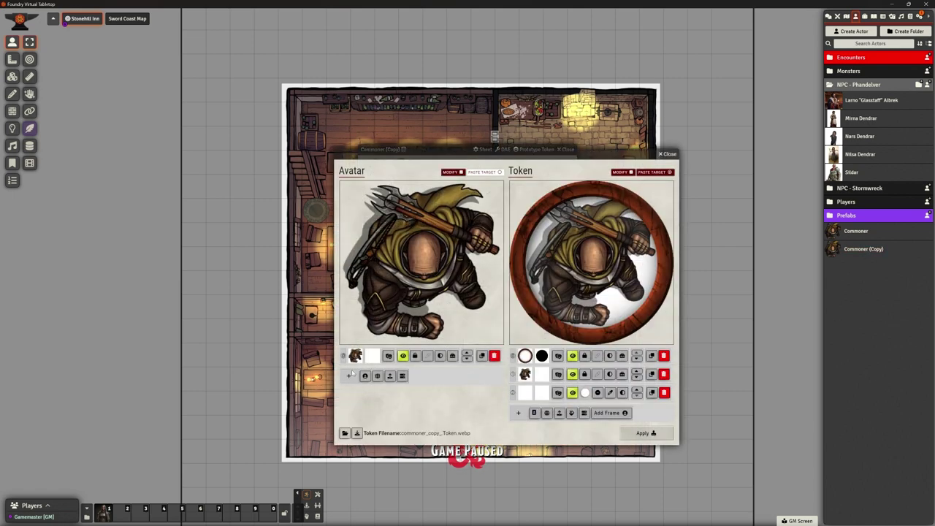
{"action": "left_click", "coordinate": [389, 376]}
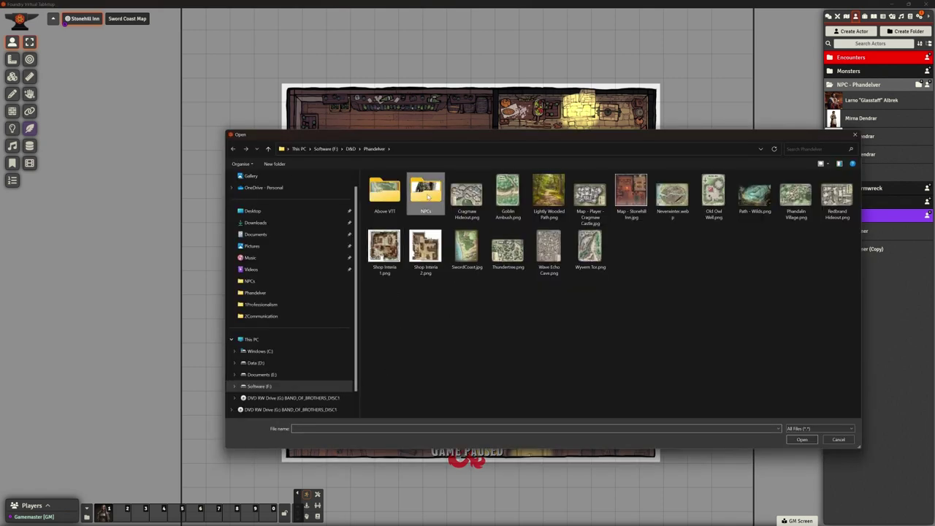
{"action": "double_click", "coordinate": [428, 194]}
{"action": "left_click_drag", "start_coordinate": [482, 139], "coordinate": [418, 85]}
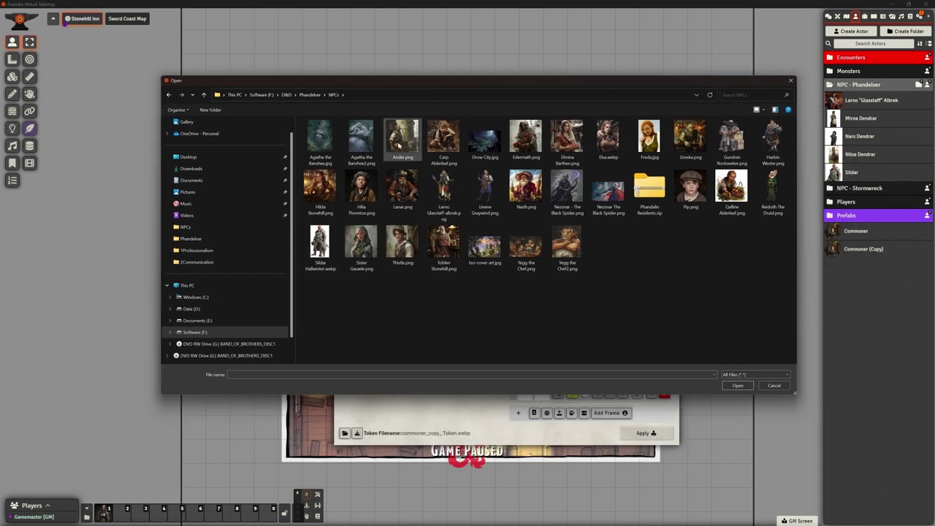
{"action": "left_click", "coordinate": [738, 386]}
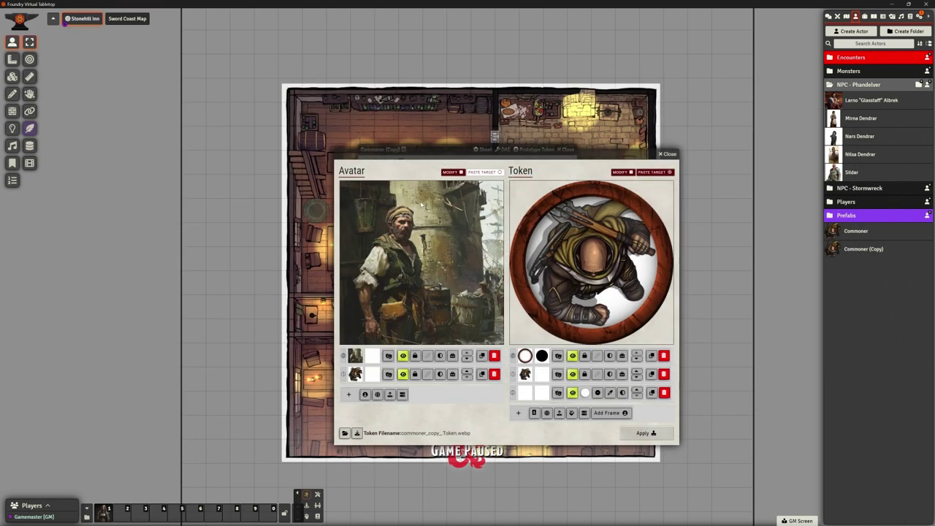
{"action": "left_click", "coordinate": [495, 374]}
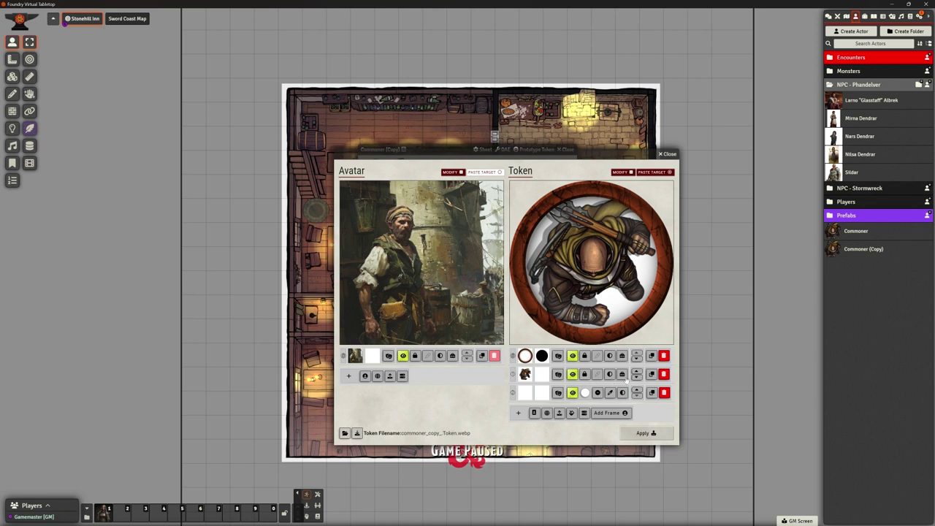
- Replace the Thug layer of the token with the new avatar image and place it beneath the ring frame
{"action": "left_click", "coordinate": [664, 374]}
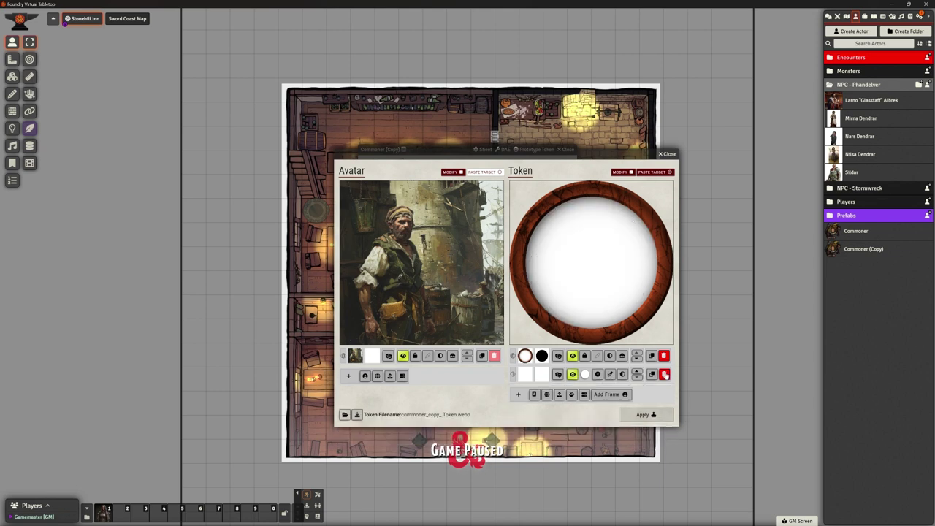
{"action": "left_click", "coordinate": [534, 394]}
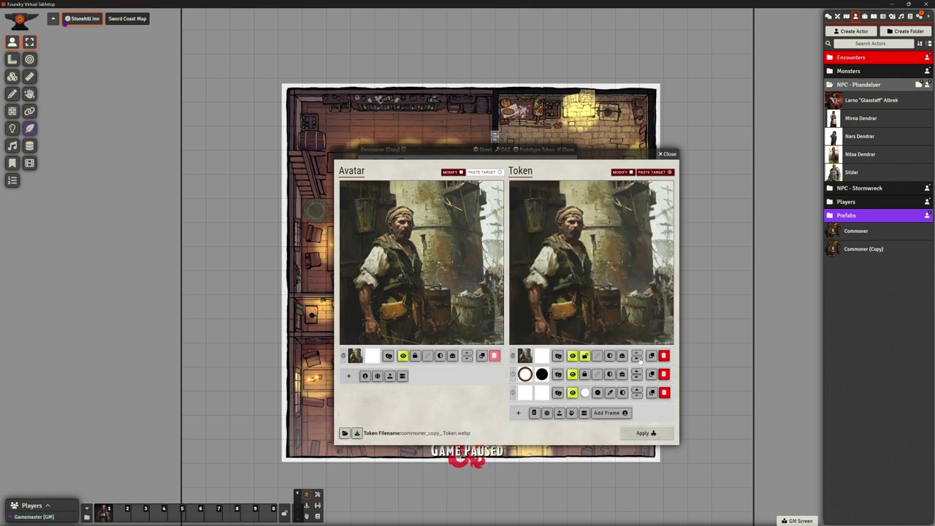
{"action": "left_click", "coordinate": [637, 359]}
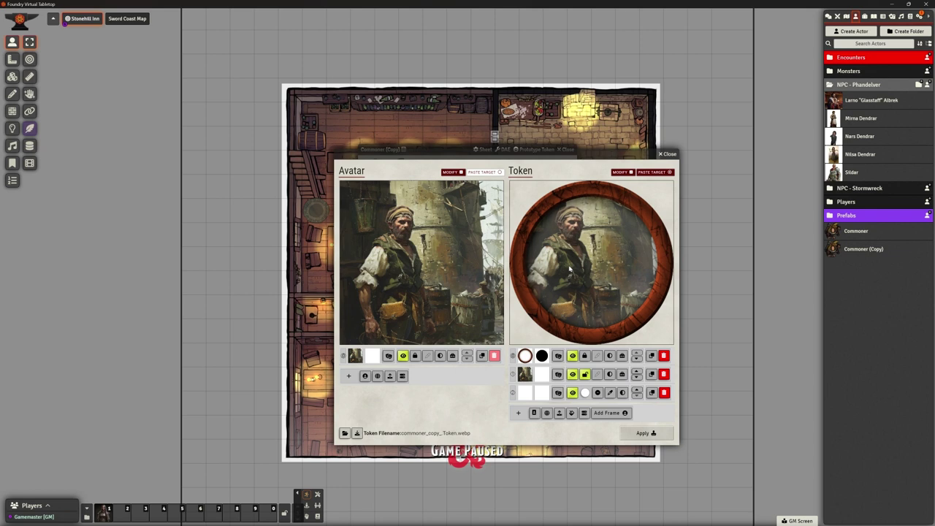
- Enlarge and reposition the portrait so the man's head and shoulders fill the token ring, and apply the artwork
{"action": "left_click_drag", "start_coordinate": [570, 270], "coordinate": [608, 270]}
{"action": "scroll", "coordinate": [608, 271], "scroll_direction": "up", "scroll_amount": 5}
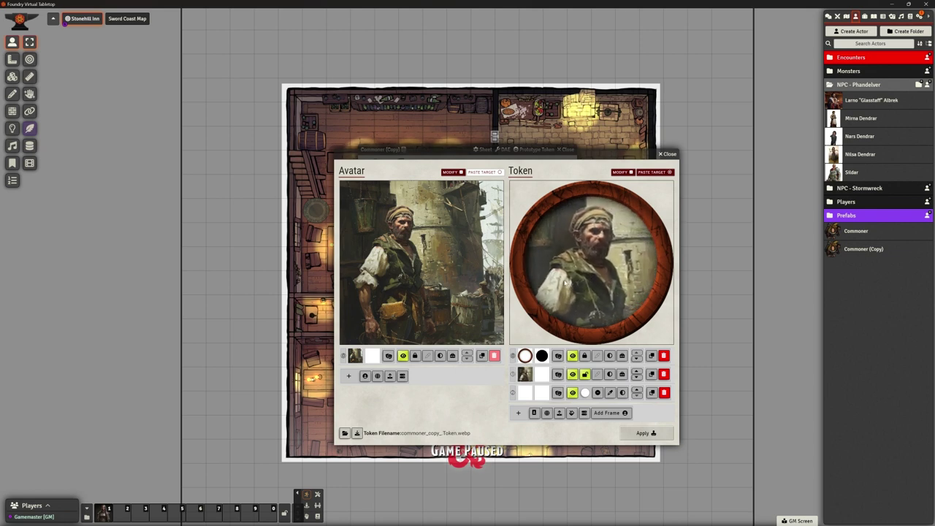
{"action": "scroll", "coordinate": [590, 276], "scroll_direction": "up", "scroll_amount": 2}
{"action": "scroll", "coordinate": [607, 278], "scroll_direction": "down", "scroll_amount": 2}
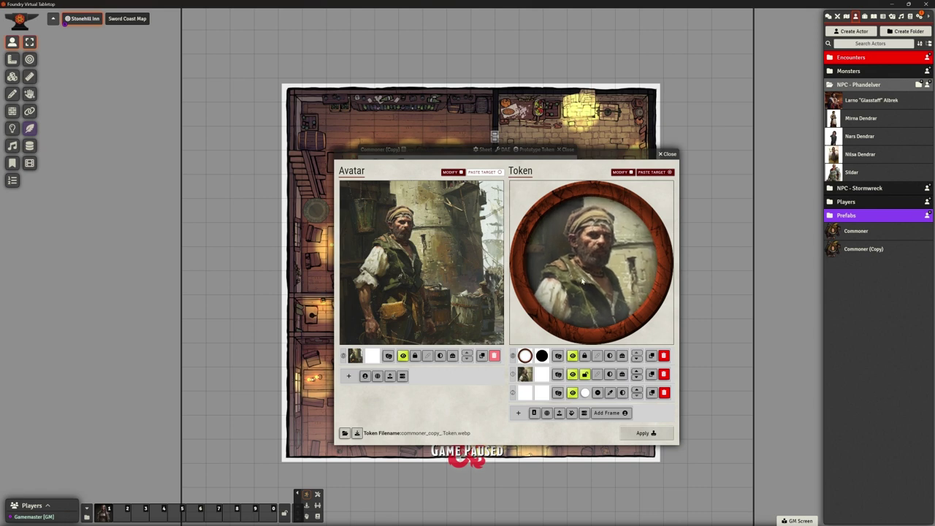
{"action": "left_click_drag", "start_coordinate": [607, 278], "coordinate": [583, 282]}
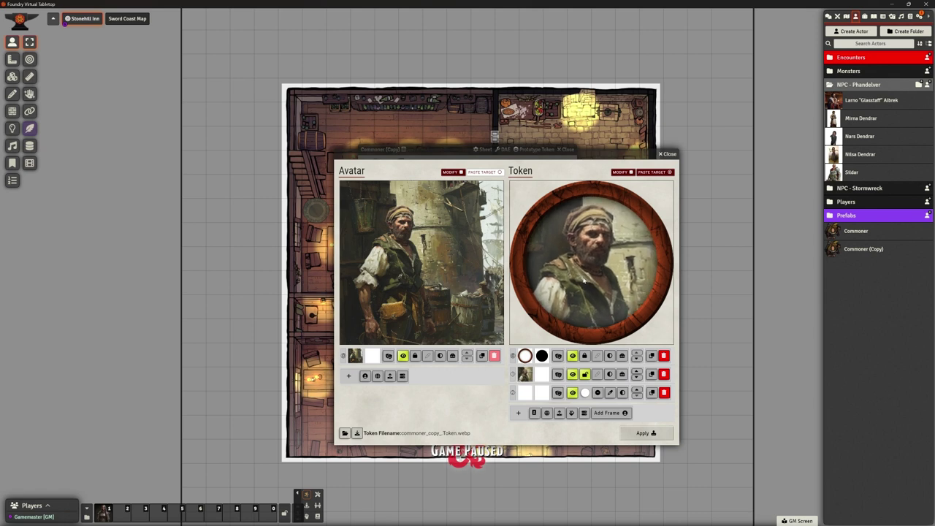
{"action": "left_click", "coordinate": [643, 433]}
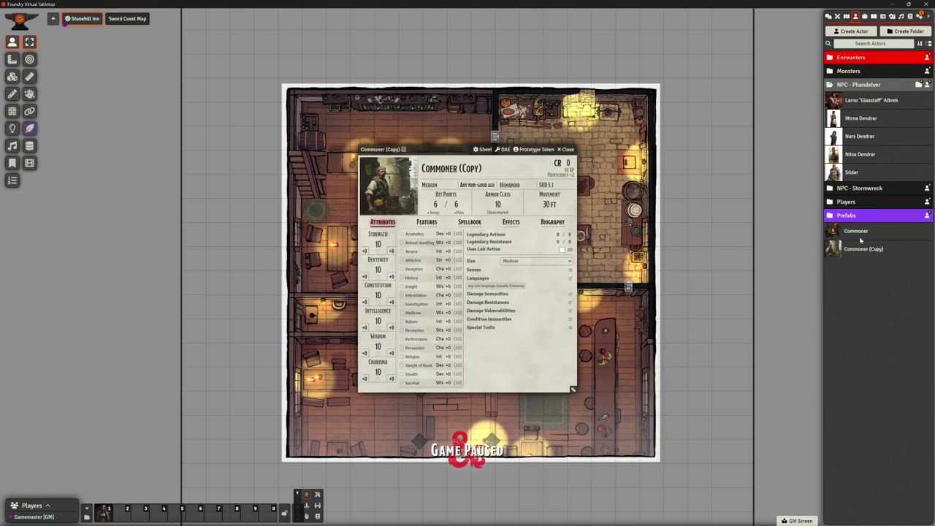
- Rename the copied Commoner actor to Ander
{"action": "left_click", "coordinate": [421, 168]}
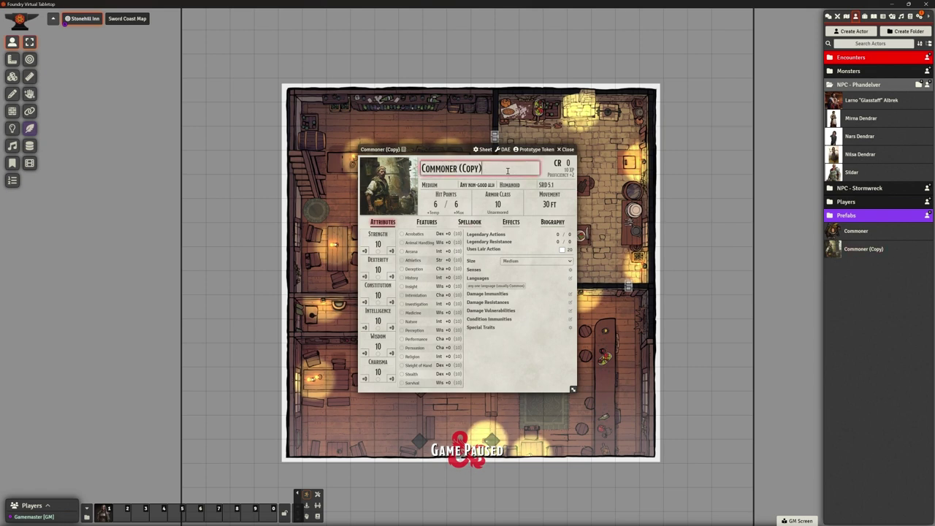
{"action": "key", "text": "ctrl+a"}
{"action": "key", "text": "BackSpace"}
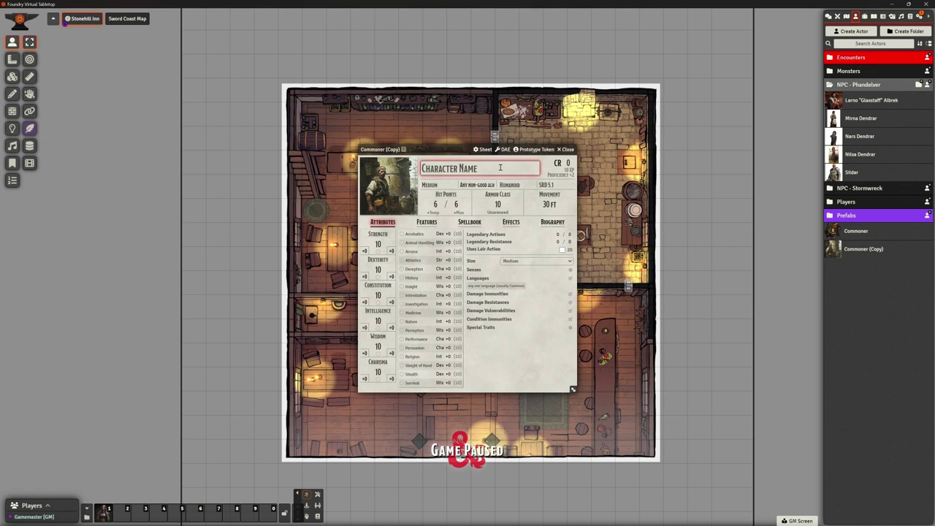
{"action": "type", "text": "Ander"}
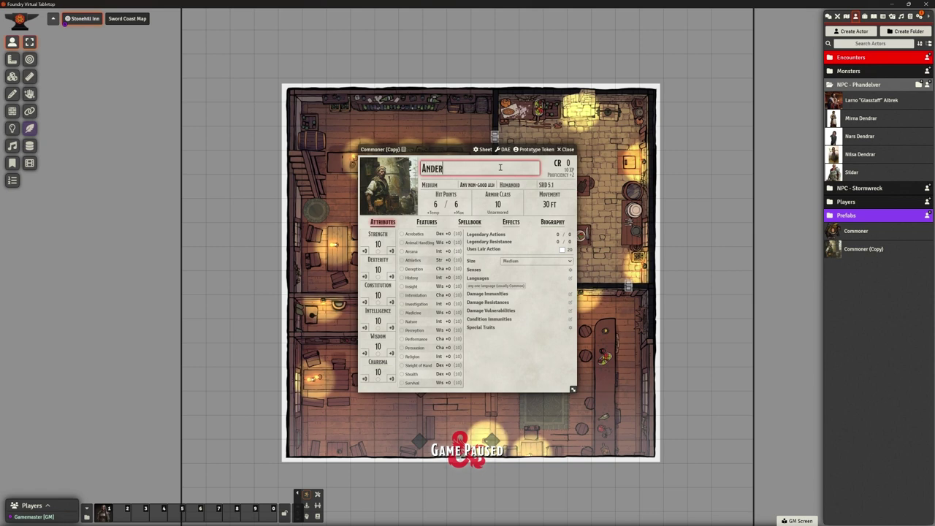
- Commit the name Ander and close the actor's sheet
{"action": "key", "text": "Return"}
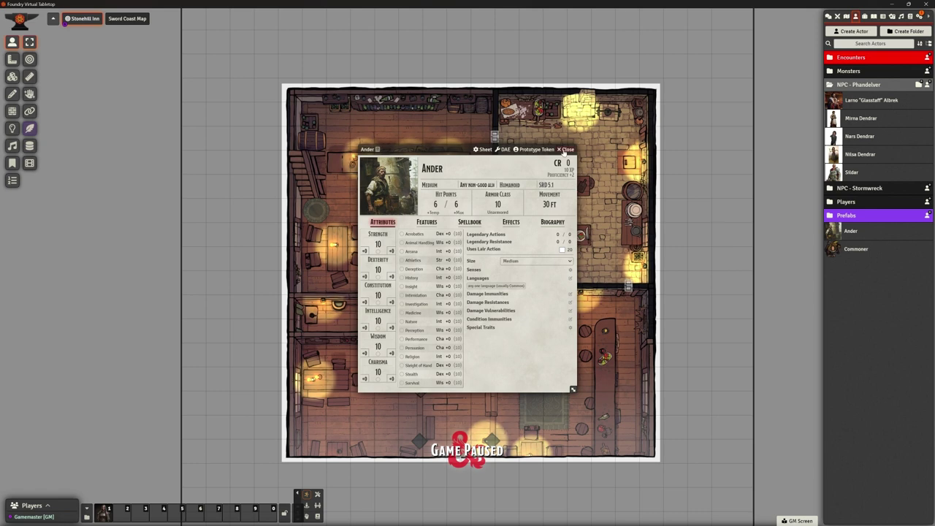
{"action": "left_click", "coordinate": [563, 149]}
- Duplicate the Commoner actor in the Prefabs folder and open the copy's sheet
{"action": "right_click", "coordinate": [854, 251]}
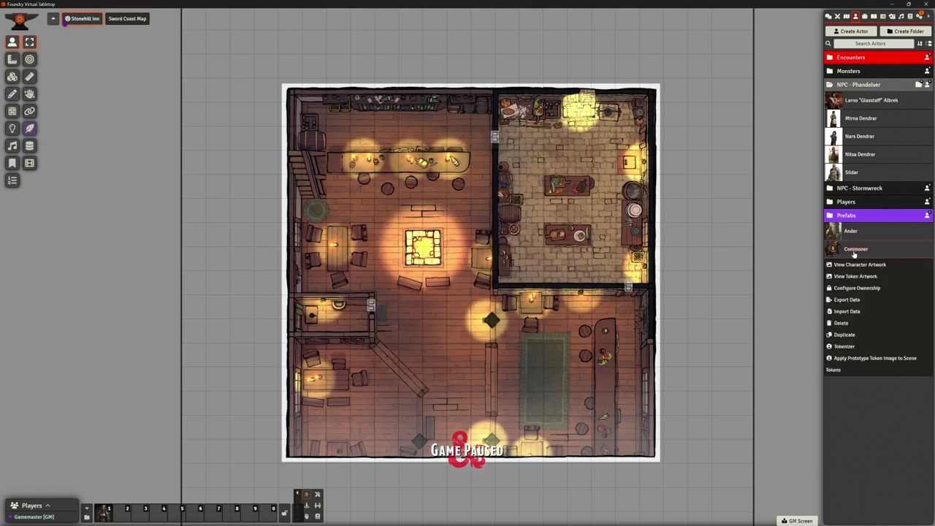
{"action": "right_click", "coordinate": [855, 250]}
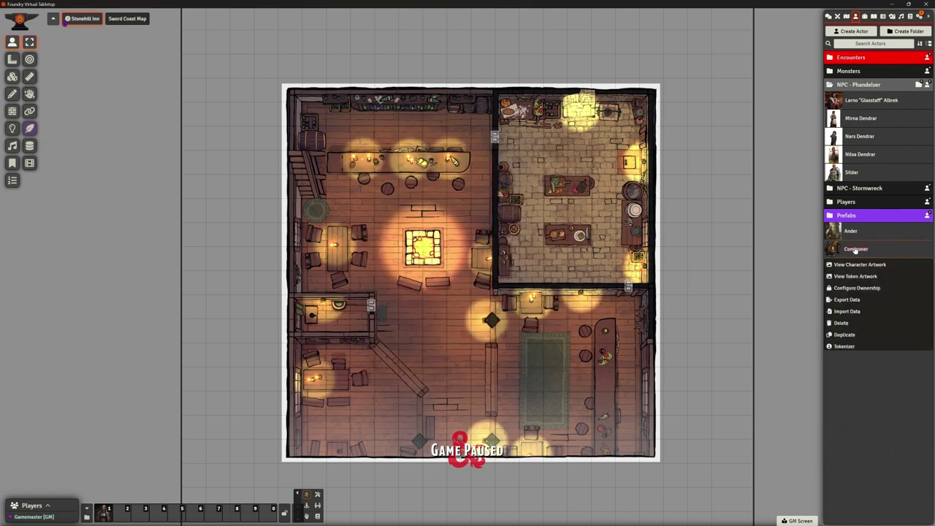
{"action": "left_click", "coordinate": [844, 334]}
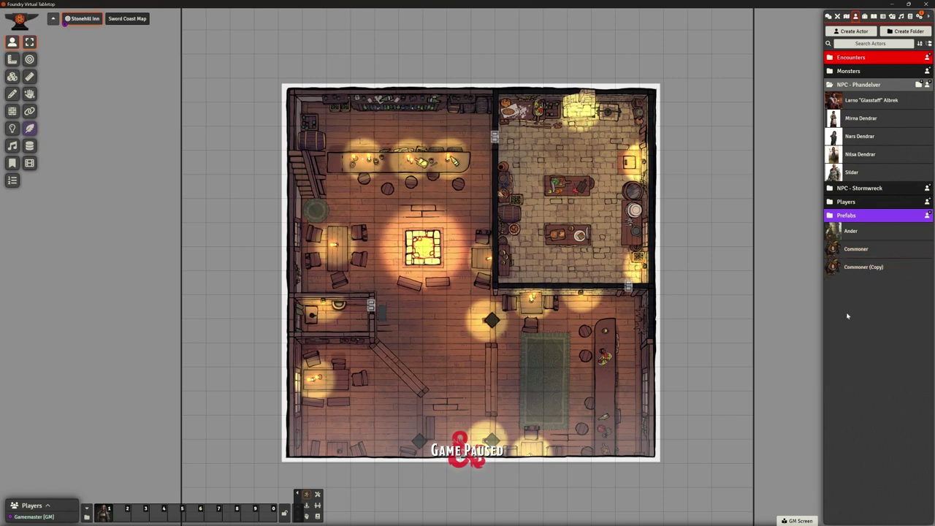
{"action": "left_click", "coordinate": [862, 267]}
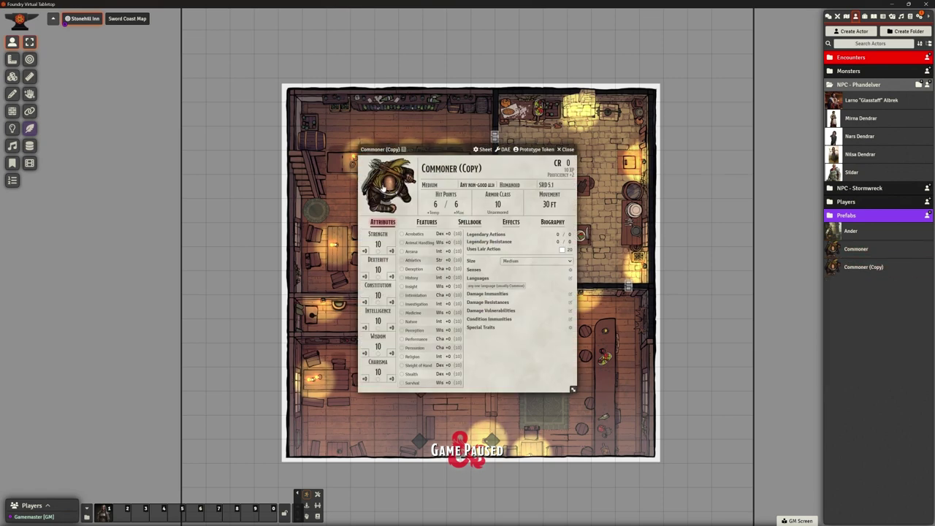
- Replace the copy's Thug avatar with Carp Alderleaf.png from the NPCs folder, removing the old avatar layer
{"action": "left_click", "coordinate": [383, 184]}
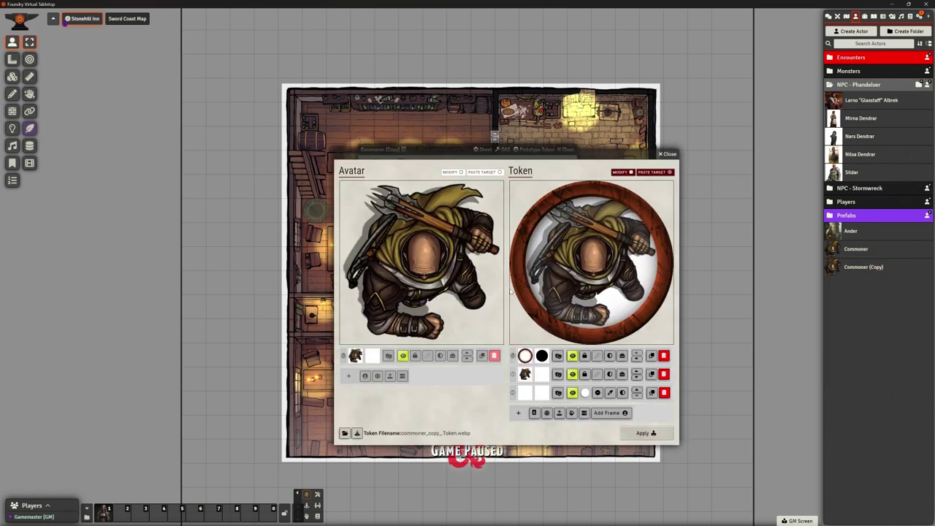
{"action": "left_click", "coordinate": [461, 172]}
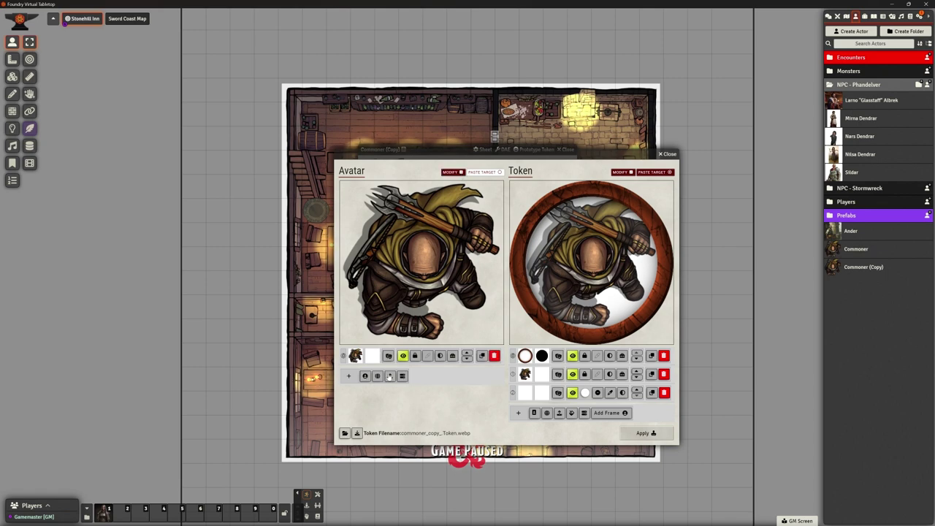
{"action": "left_click", "coordinate": [390, 377]}
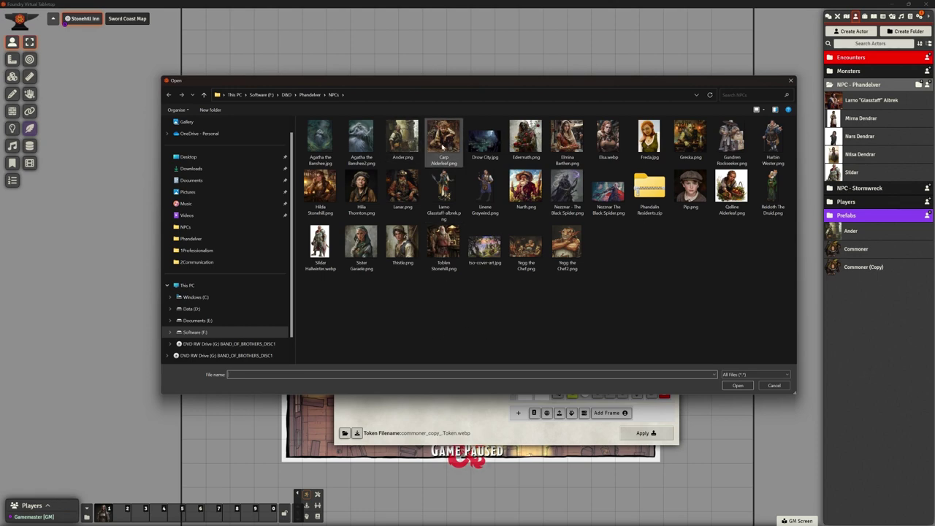
{"action": "left_click", "coordinate": [737, 385]}
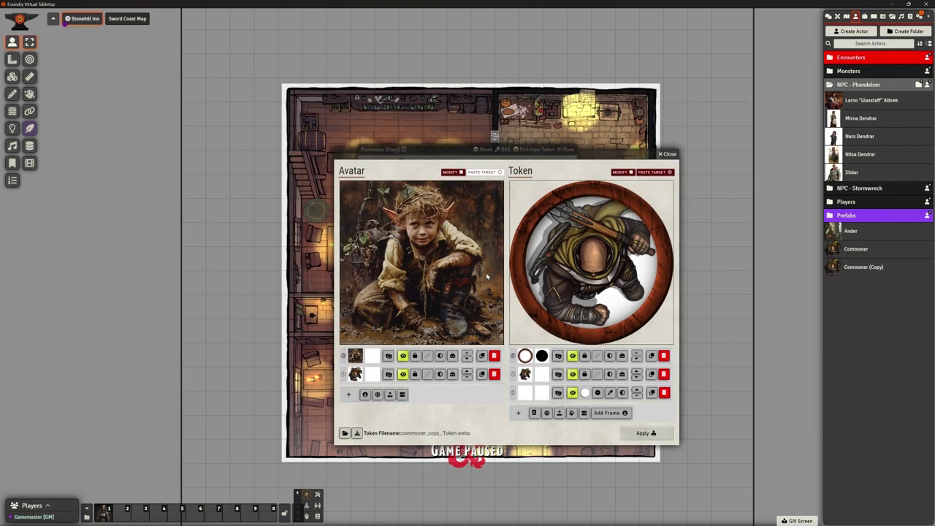
{"action": "left_click", "coordinate": [494, 375]}
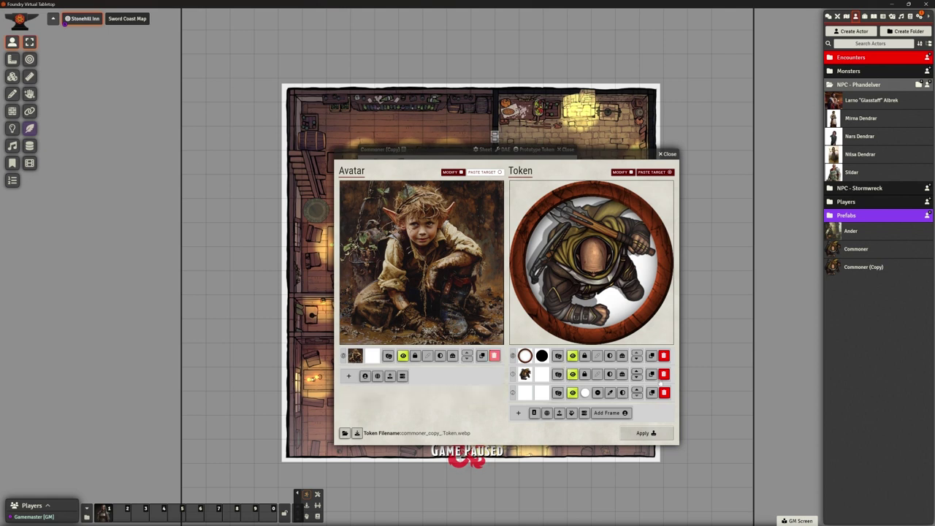
- Replace the token's Thug layer with the Carp Alderleaf avatar image and place it beneath the ring frame
{"action": "left_click", "coordinate": [534, 414]}
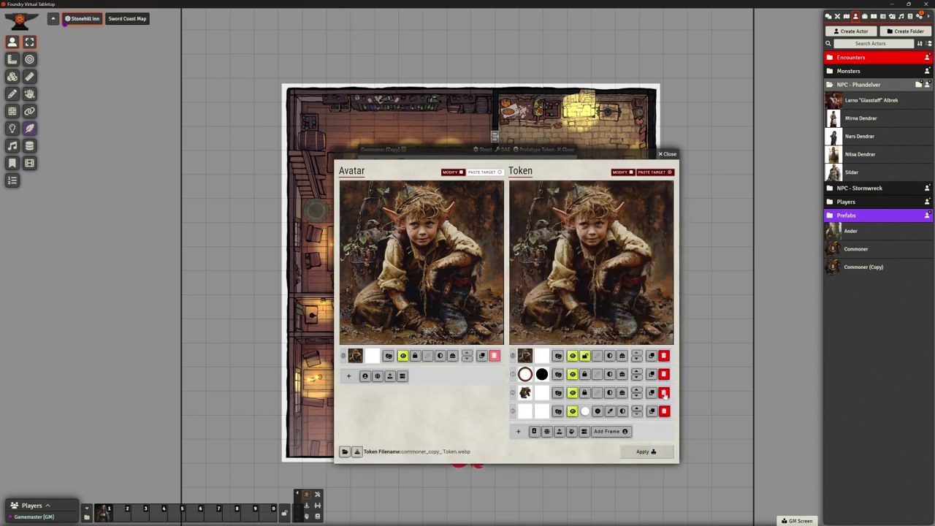
{"action": "left_click", "coordinate": [664, 392]}
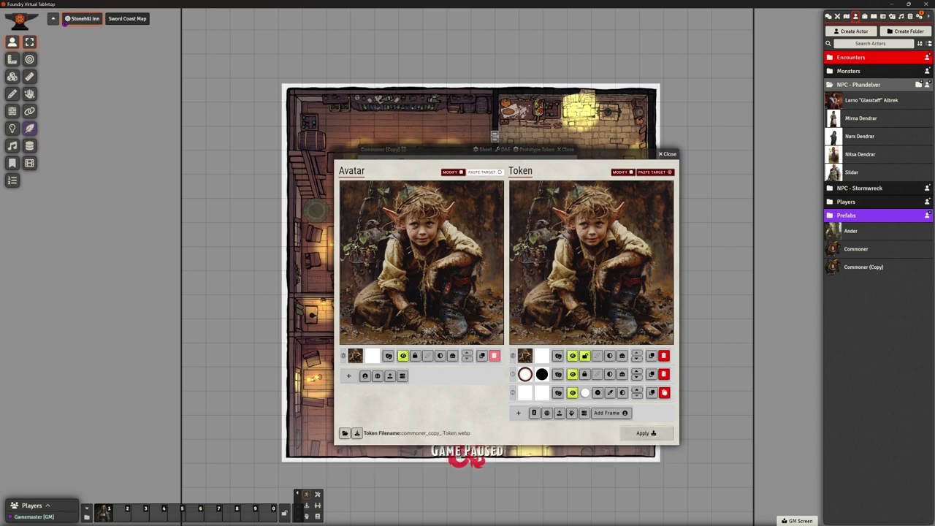
{"action": "left_click", "coordinate": [636, 358]}
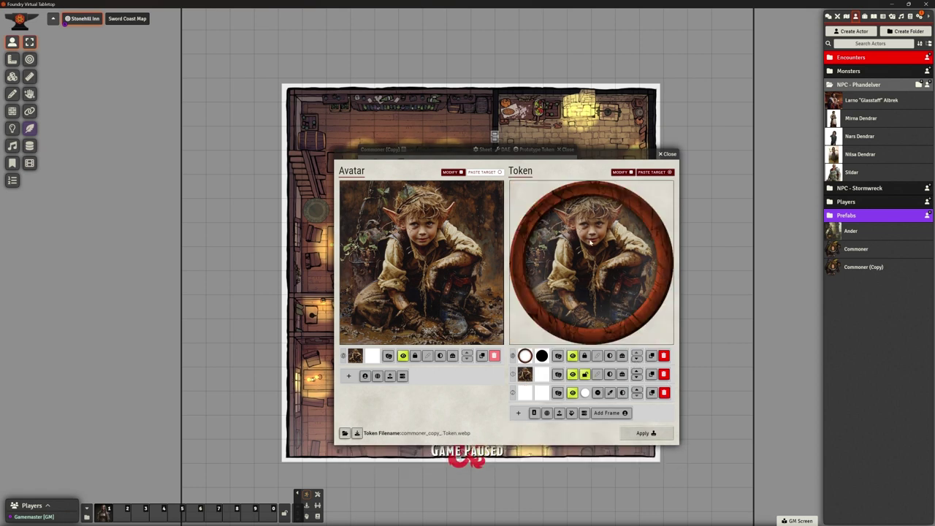
- Resize and reposition the pointy-eared child's portrait to center the face and upper body in the token ring, and apply the artwork
{"action": "scroll", "coordinate": [601, 247], "scroll_direction": "down", "scroll_amount": 3}
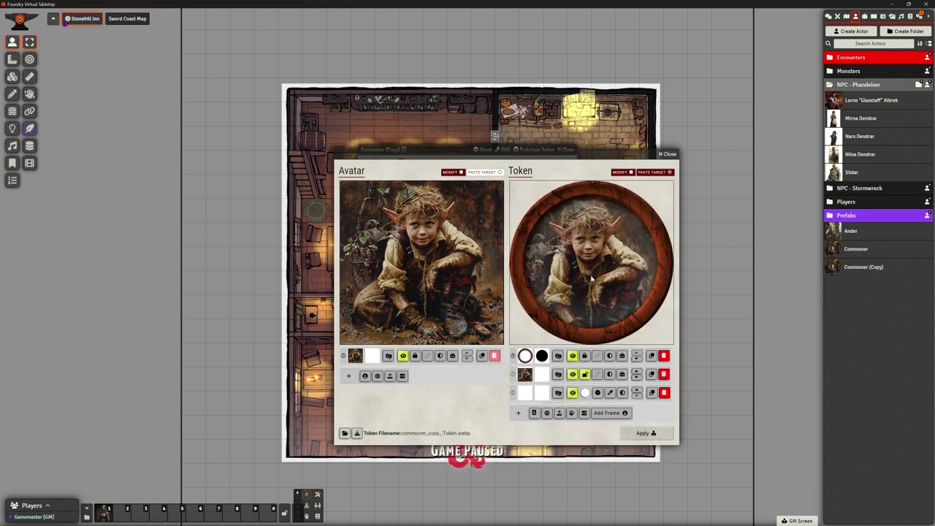
{"action": "scroll", "coordinate": [596, 266], "scroll_direction": "up", "scroll_amount": 1}
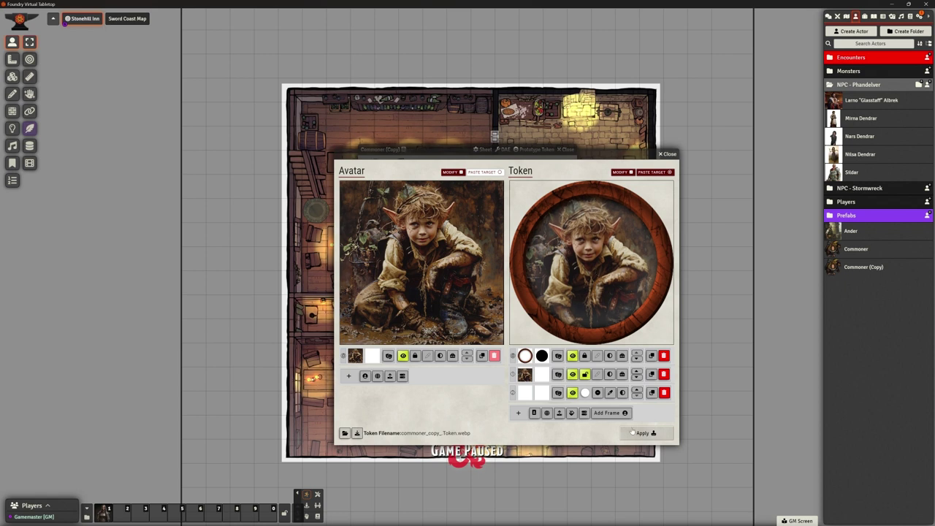
{"action": "left_click", "coordinate": [642, 433]}
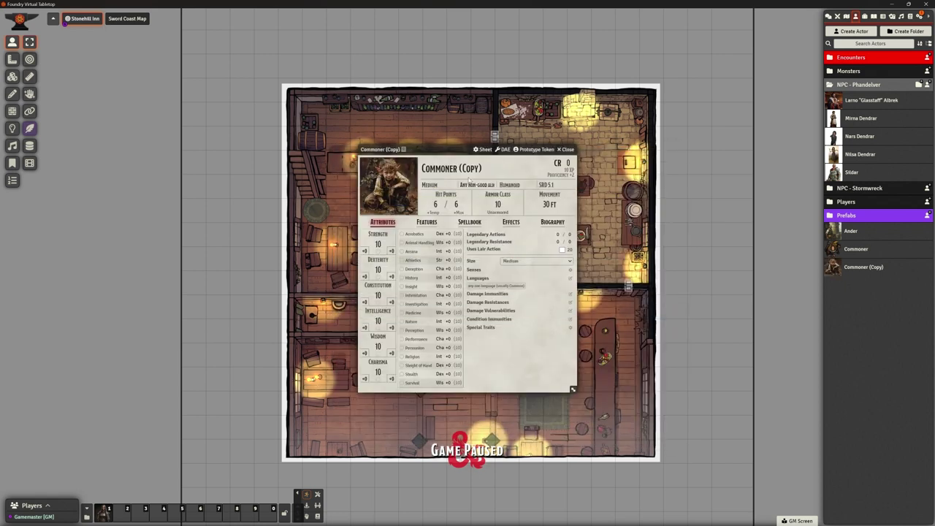
- Rename the copied Commoner actor to Carp Alderleaf and close its sheet
{"action": "left_click", "coordinate": [507, 166]}
{"action": "key", "text": "BackSpace"}
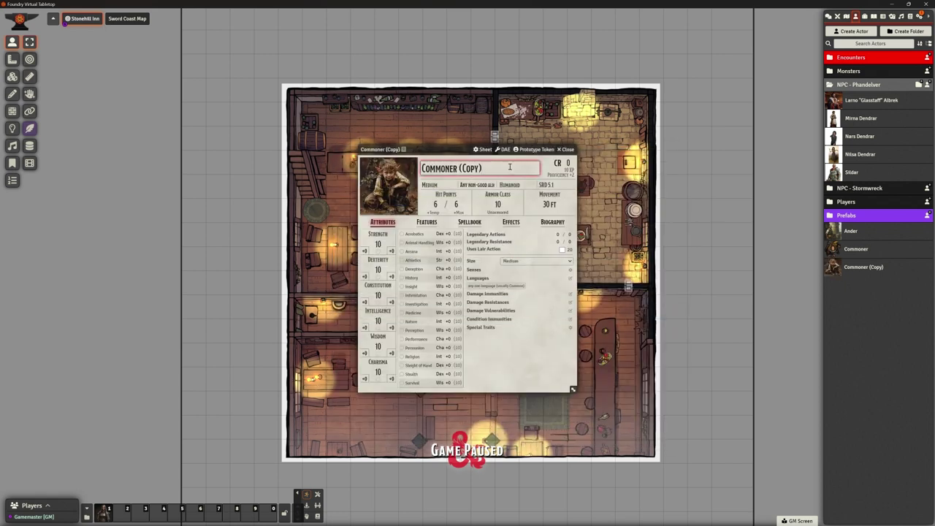
{"action": "key", "text": "ctrl+a"}
{"action": "key", "text": "BackSpace"}
{"action": "type", "text": "Carp Alderl"}
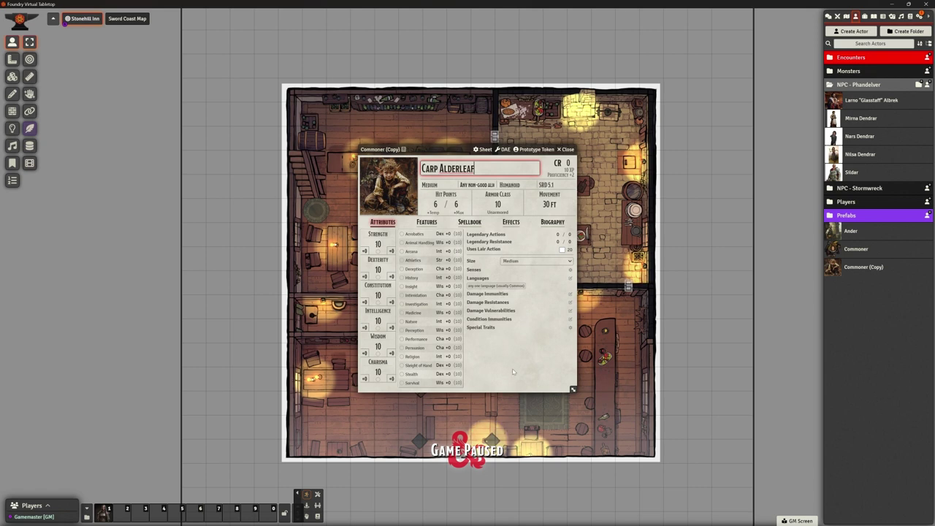
{"action": "key", "text": "Return"}
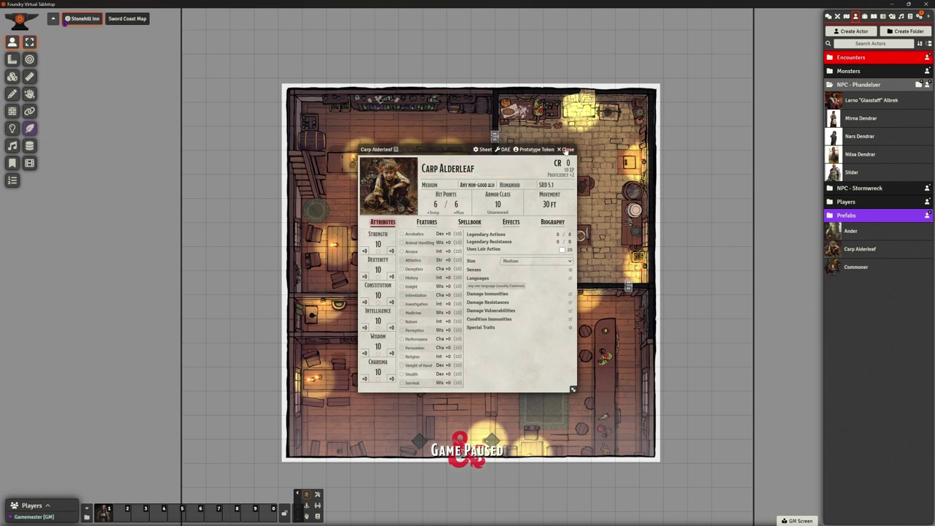
{"action": "left_click", "coordinate": [568, 150]}
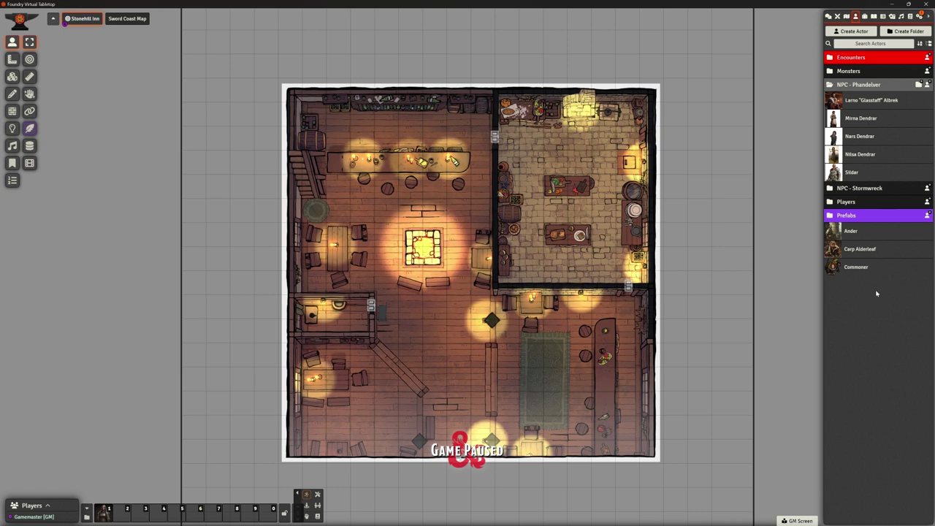
- Duplicate the Commoner prefab again for the next NPC and open the new copy's sheet
{"action": "right_click", "coordinate": [864, 268]}
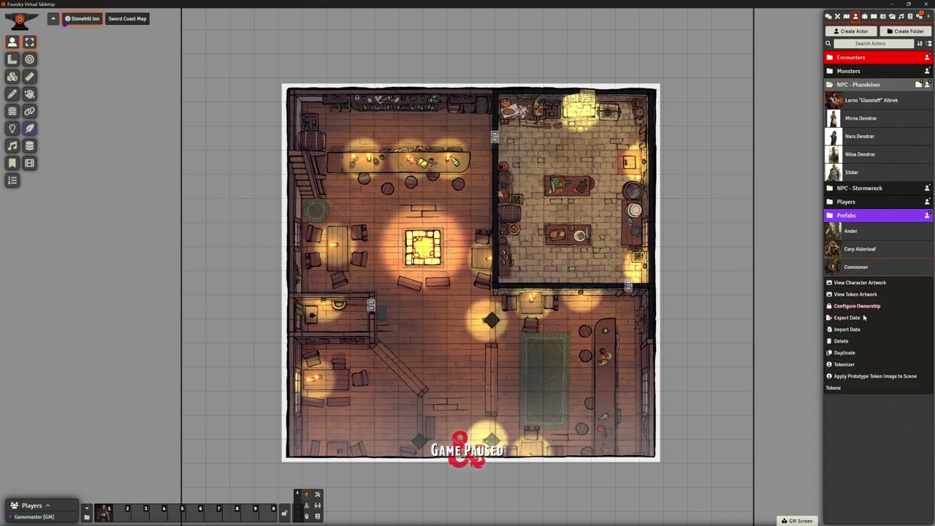
{"action": "left_click", "coordinate": [846, 353]}
{"action": "left_click", "coordinate": [862, 284]}
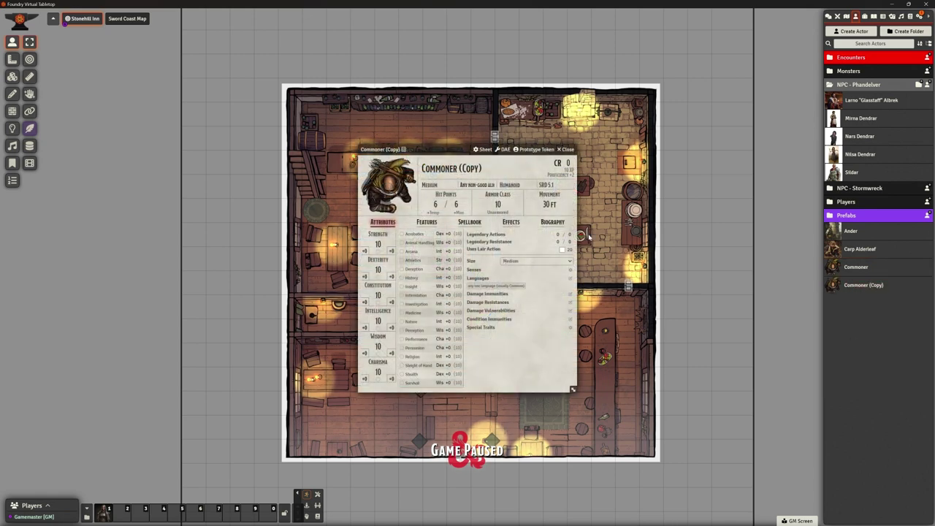
- Replace the new copy's Thug avatar with Edermath.png from the NPCs folder, leaving it as the only avatar layer
{"action": "left_click", "coordinate": [391, 195]}
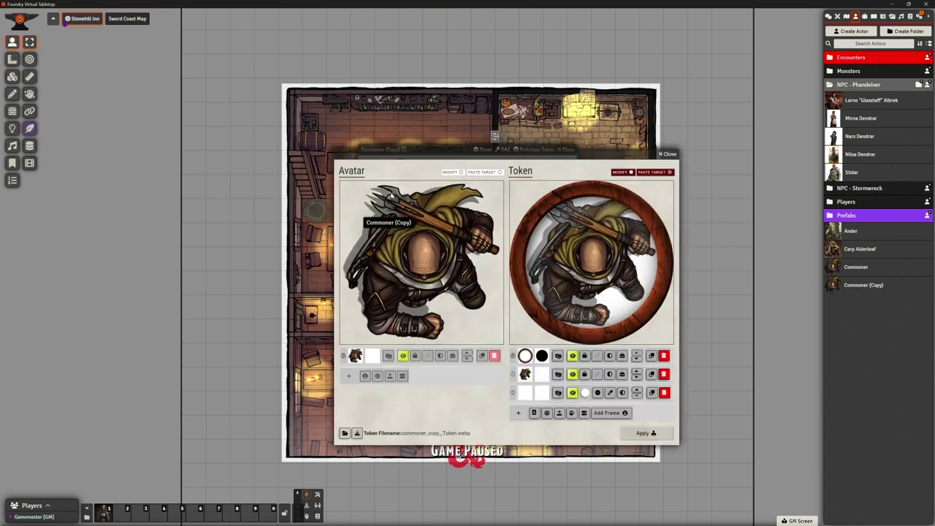
{"action": "left_click", "coordinate": [461, 173]}
{"action": "left_click", "coordinate": [365, 376]}
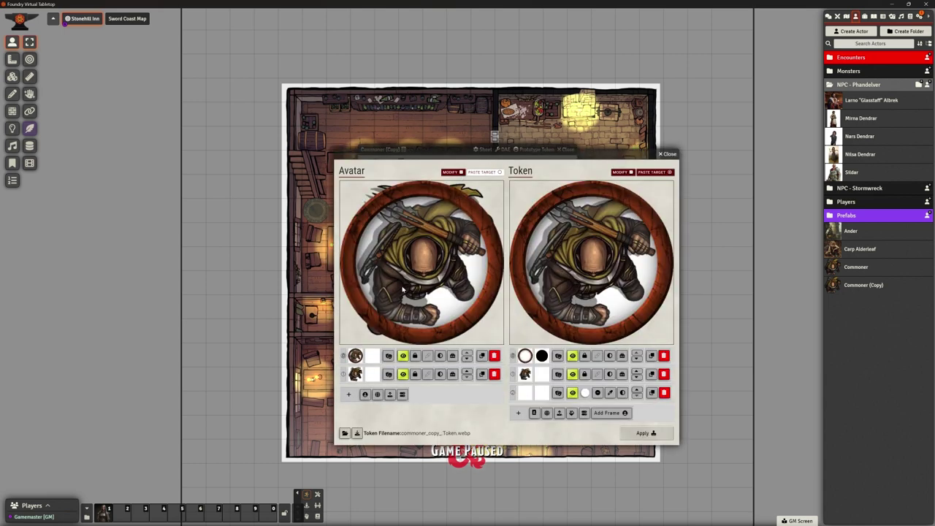
{"action": "left_click", "coordinate": [494, 372]}
{"action": "left_click", "coordinate": [389, 376]}
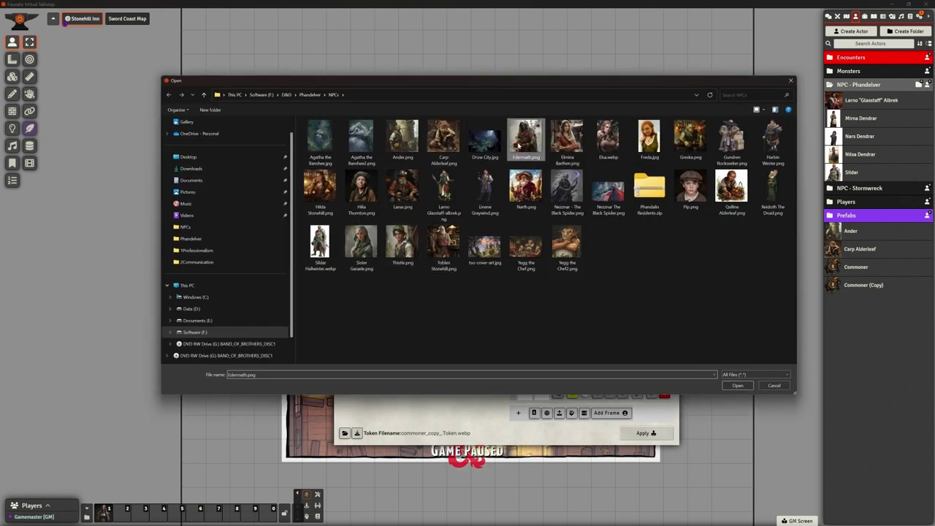
{"action": "left_click", "coordinate": [738, 386]}
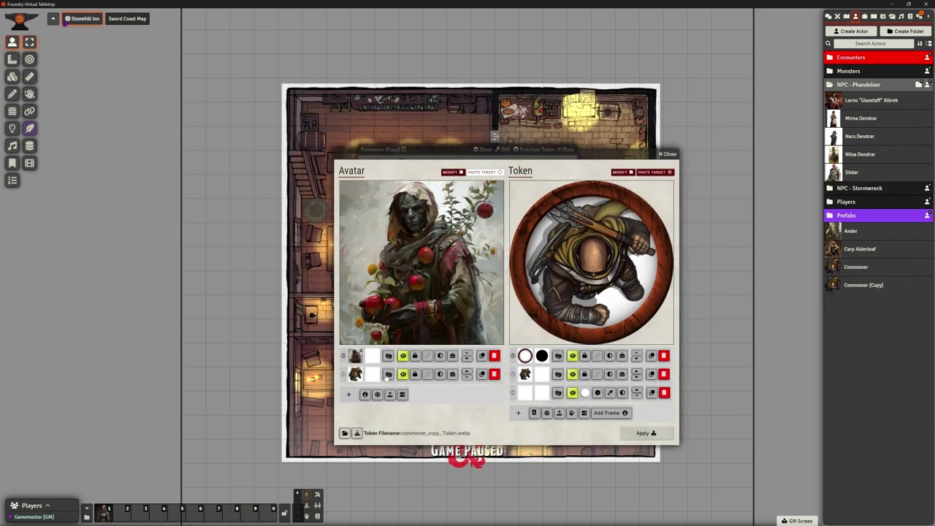
{"action": "left_click", "coordinate": [495, 375]}
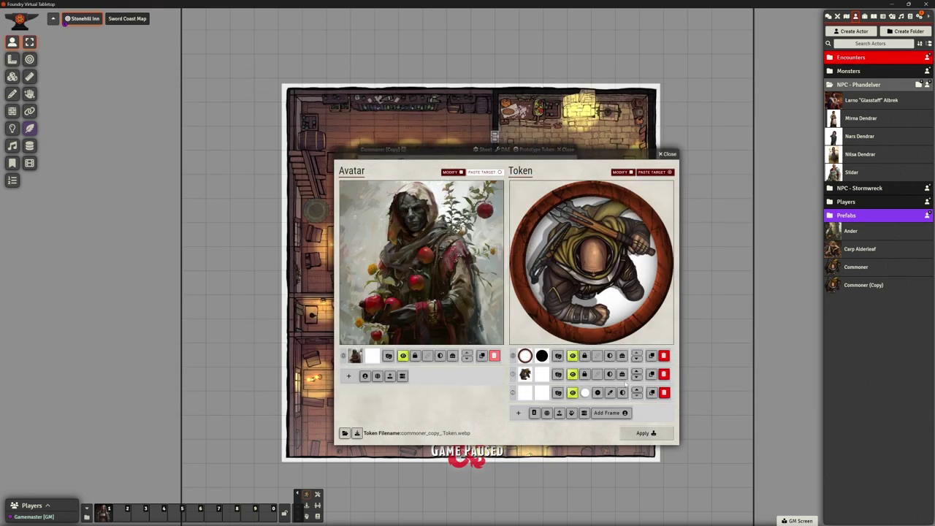
- Replace the token's Thug layer with the Edermath avatar image and place it beneath the ring frame
{"action": "left_click", "coordinate": [663, 374]}
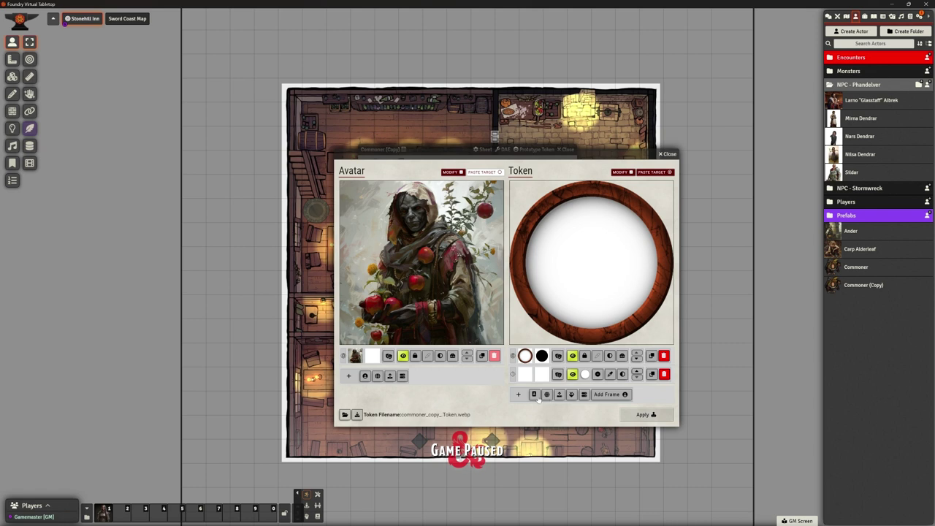
{"action": "left_click", "coordinate": [559, 394]}
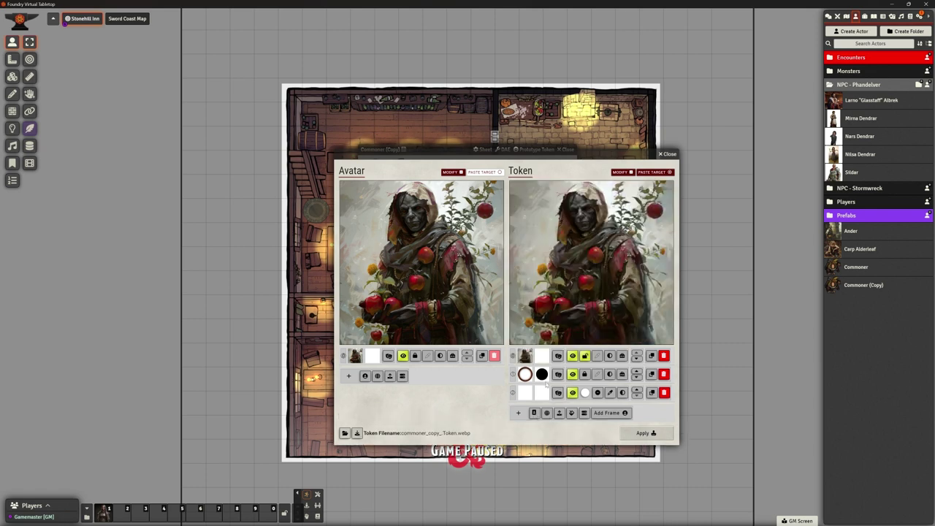
{"action": "left_click", "coordinate": [637, 356]}
- Resize and reposition the hooded figure's portrait so the head and shoulders sit inside the token ring, and apply the artwork
{"action": "scroll", "coordinate": [594, 287], "scroll_direction": "up", "scroll_amount": 3}
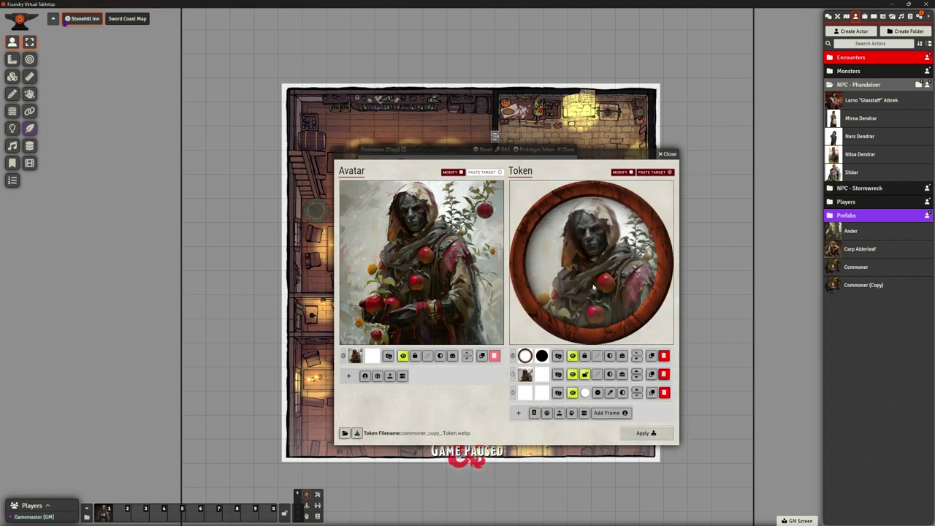
{"action": "scroll", "coordinate": [593, 288], "scroll_direction": "down", "scroll_amount": 3}
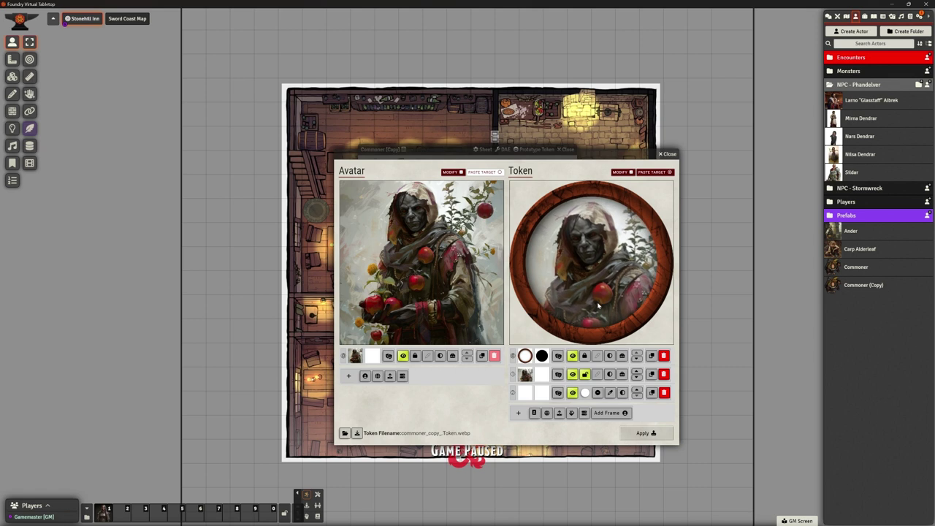
{"action": "left_click", "coordinate": [642, 433]}
- Rename the copied Commoner actor to Edermath
{"action": "double_click", "coordinate": [439, 169]}
{"action": "triple_click", "coordinate": [491, 173]}
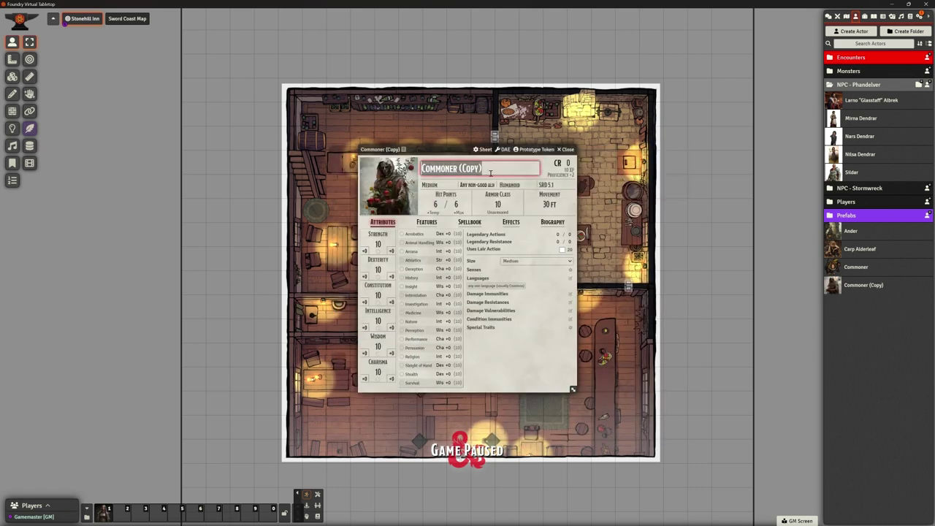
{"action": "key", "text": "BackSpace"}
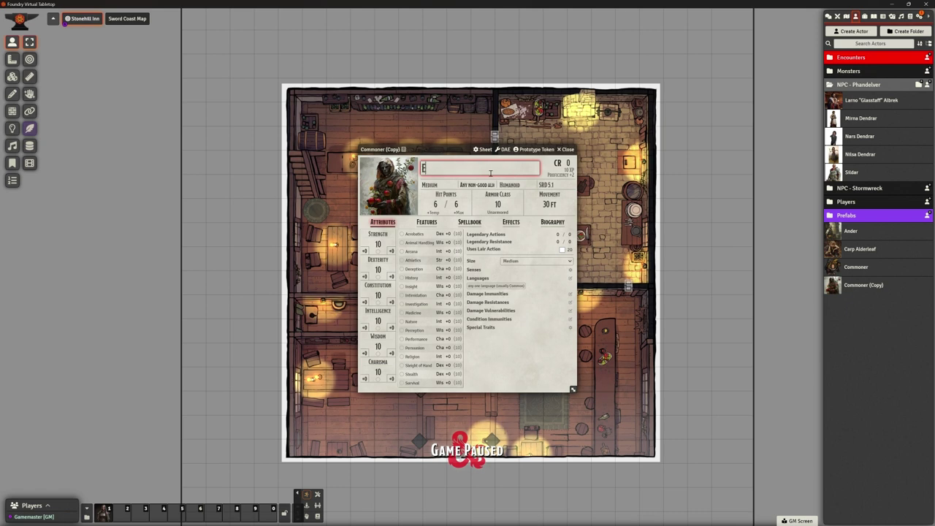
{"action": "type", "text": "Edermath"}
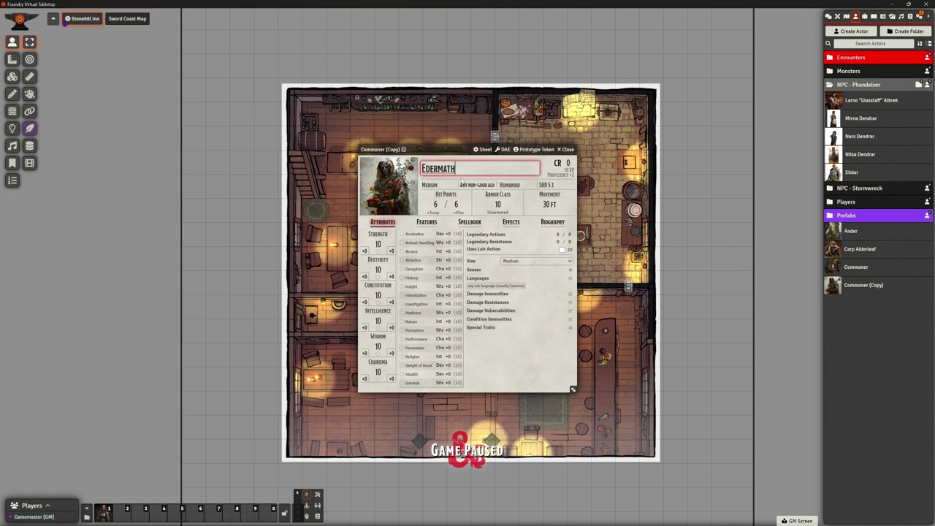
{"action": "key", "text": "Return"}
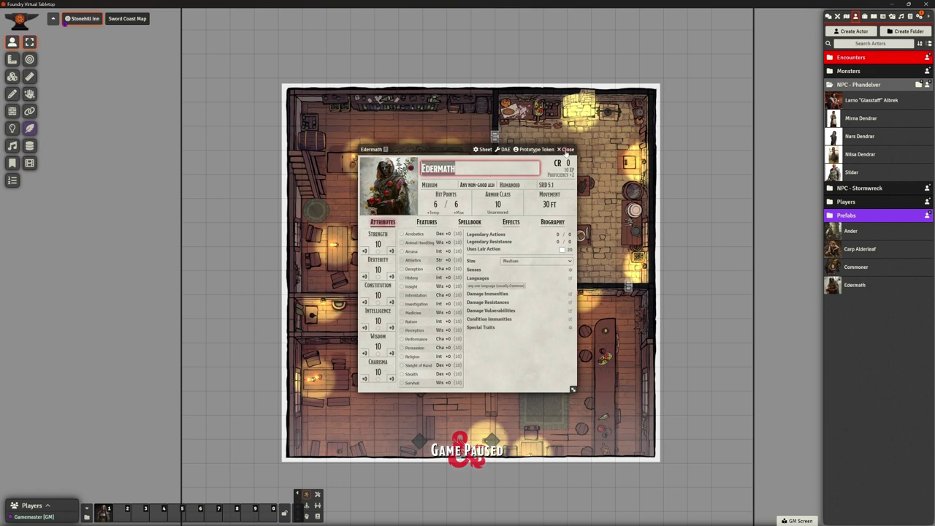
- Close Edermath's sheet, duplicate the Edermath actor, and open the copy's avatar and token artwork editor
{"action": "key", "text": "Escape"}
{"action": "right_click", "coordinate": [853, 287]}
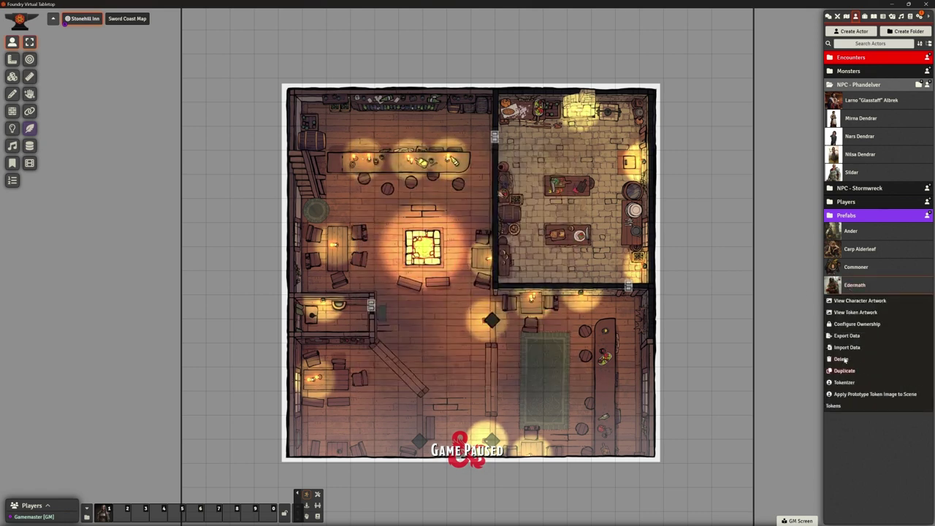
{"action": "left_click", "coordinate": [845, 369]}
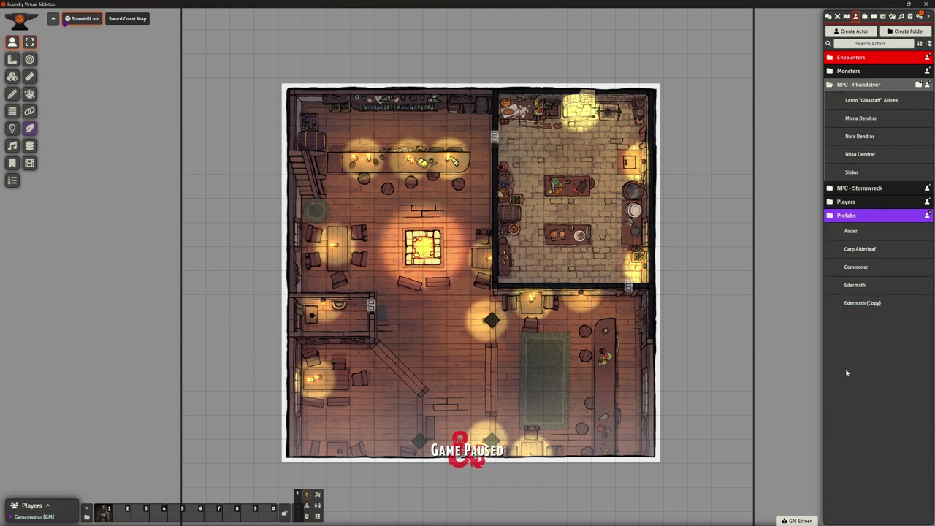
{"action": "left_click", "coordinate": [862, 303]}
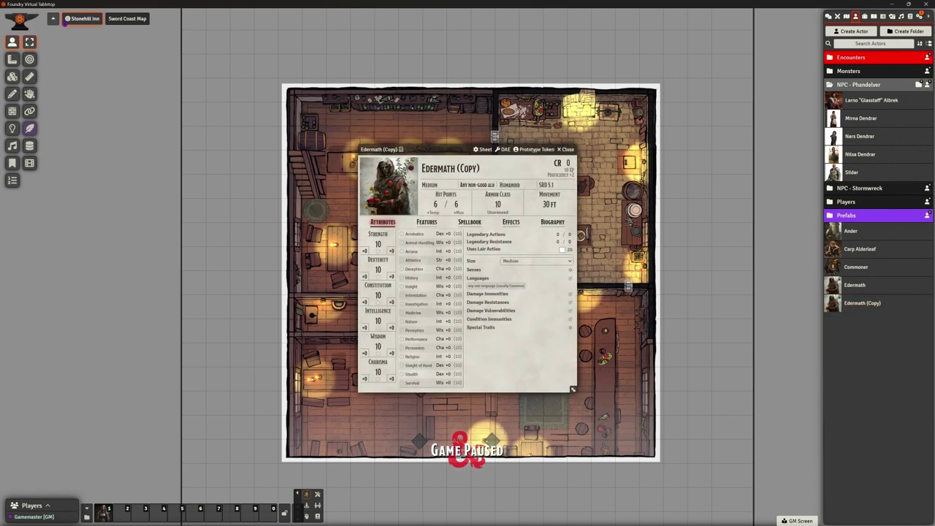
{"action": "left_click", "coordinate": [400, 196]}
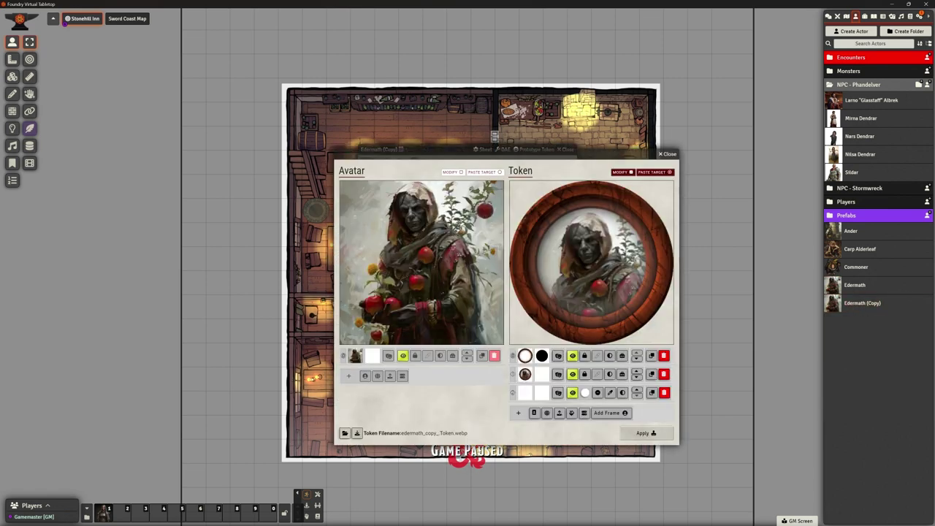
- Replace the copy's Edermath avatar with Elmina Barthen.png from the NPCs folder, leaving it as the only avatar layer
{"action": "left_click", "coordinate": [460, 173]}
{"action": "left_click", "coordinate": [391, 377]}
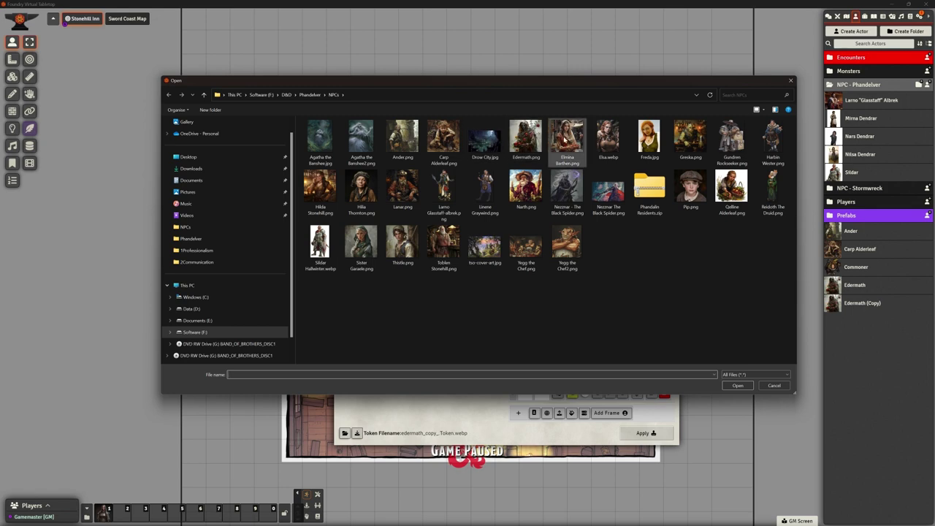
{"action": "left_click", "coordinate": [737, 385]}
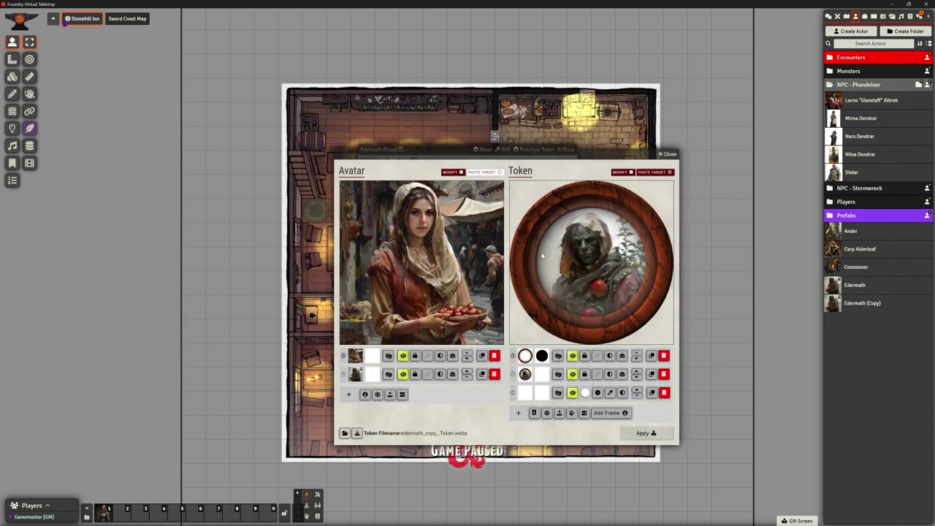
{"action": "left_click", "coordinate": [494, 374]}
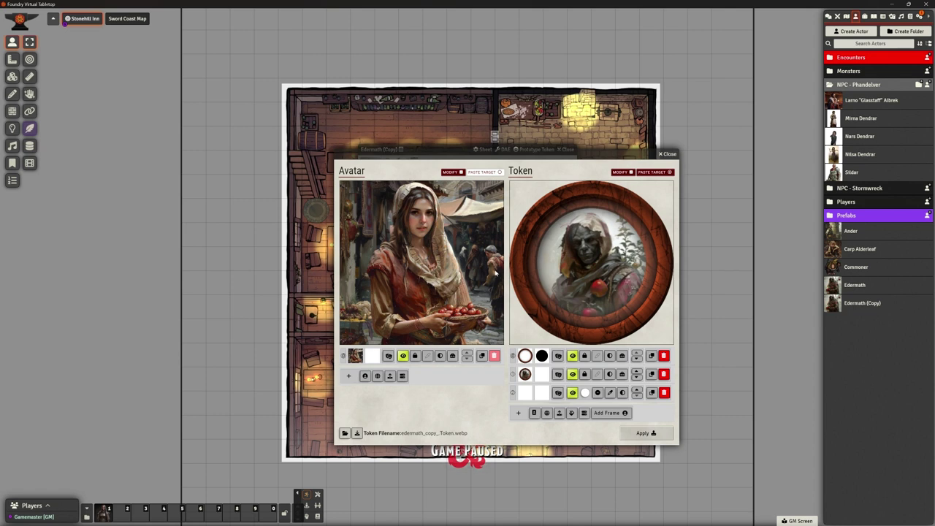
- Replace the token's Edermath portrait layer with the Elmina Barthen avatar image and place it beneath the ring frame
{"action": "left_click", "coordinate": [664, 374]}
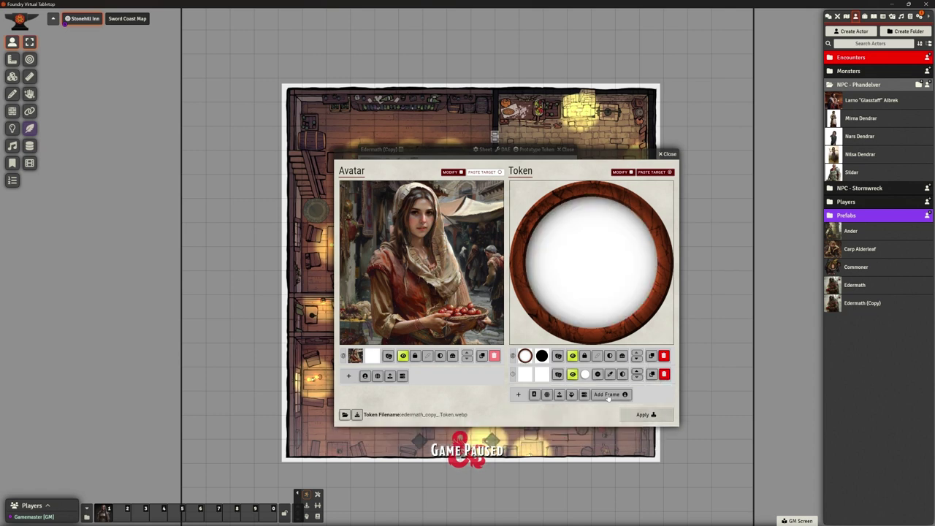
{"action": "left_click", "coordinate": [534, 394]}
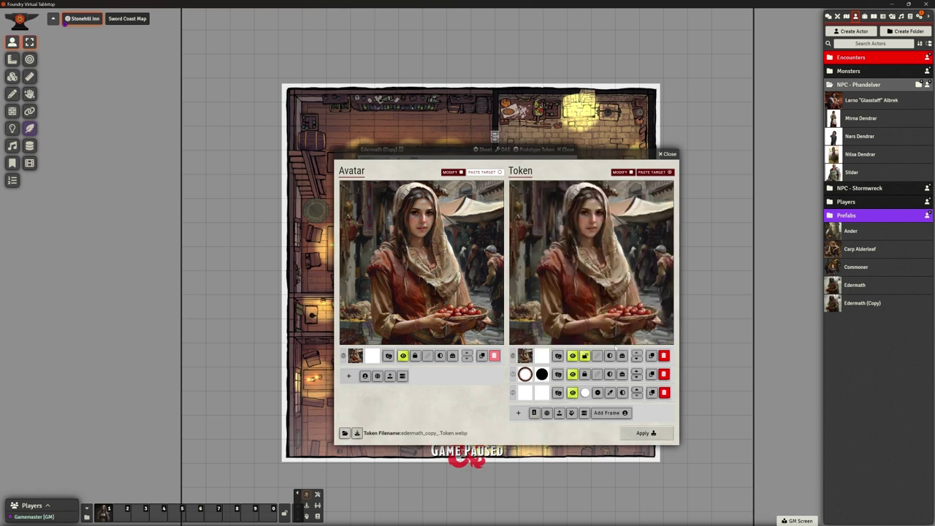
{"action": "left_click", "coordinate": [636, 359]}
- Enlarge and reposition the veiled woman's portrait so her head and shoulders fill the token ring, and apply the artwork
{"action": "scroll", "coordinate": [596, 252], "scroll_direction": "up", "scroll_amount": 6}
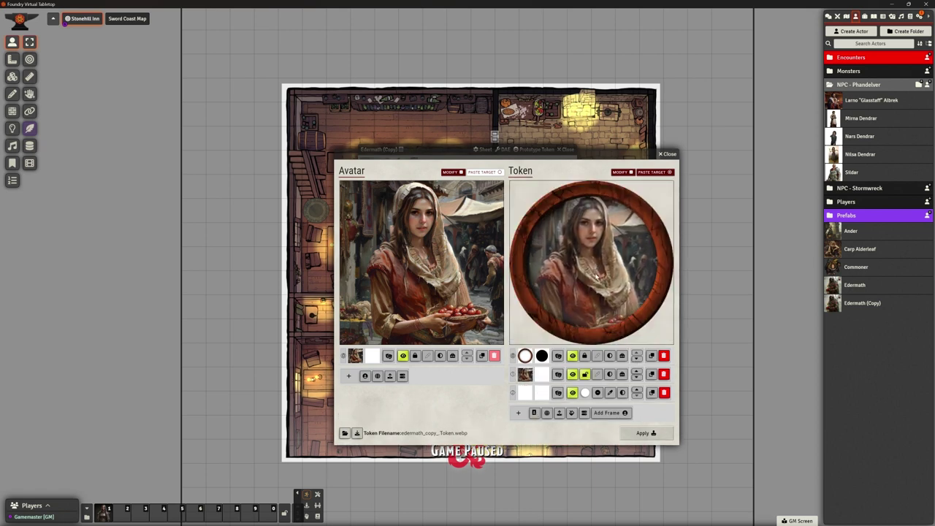
{"action": "left_click_drag", "start_coordinate": [603, 290], "coordinate": [582, 259]}
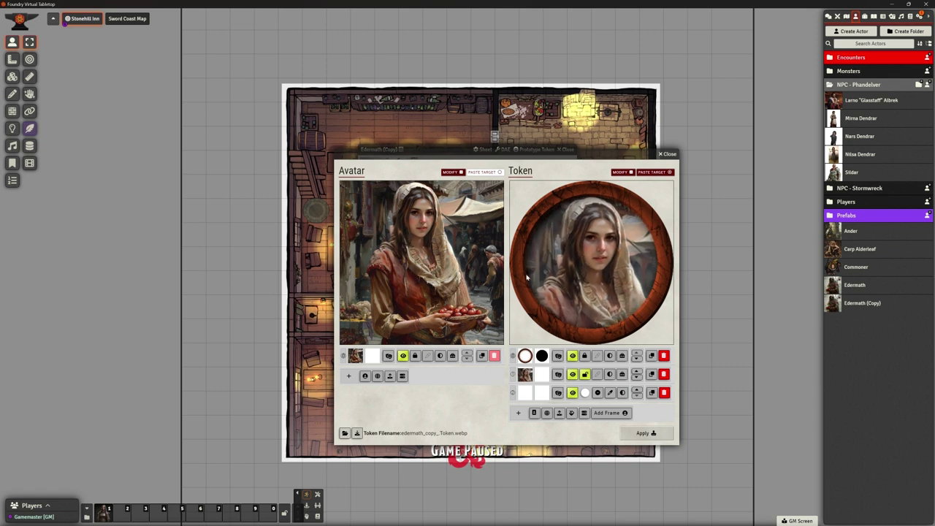
{"action": "left_click", "coordinate": [643, 436]}
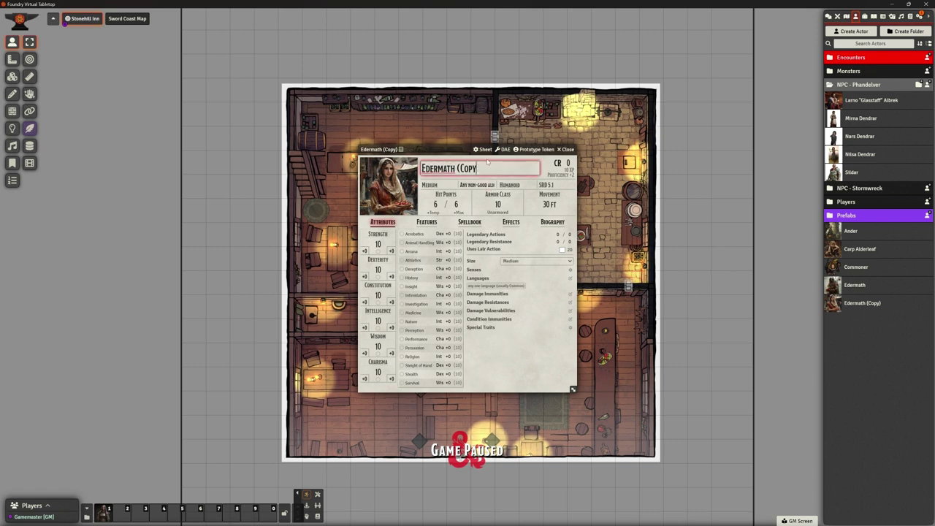
- Rename the copied Edermath actor to Elmina Barthen and close its sheet
{"action": "key", "text": "BackSpace"}
{"action": "key", "text": "BackSpace"}
{"action": "key", "text": "BackSpace"}
{"action": "key", "text": "BackSpace"}
{"action": "key", "text": "BackSpace"}
{"action": "key", "text": "BackSpace"}
{"action": "key", "text": "BackSpace"}
{"action": "key", "text": "BackSpace"}
{"action": "key", "text": "BackSpace"}
{"action": "key", "text": "BackSpace"}
{"action": "key", "text": "BackSpace"}
{"action": "key", "text": "BackSpace"}
{"action": "key", "text": "BackSpace"}
{"action": "key", "text": "BackSpace"}
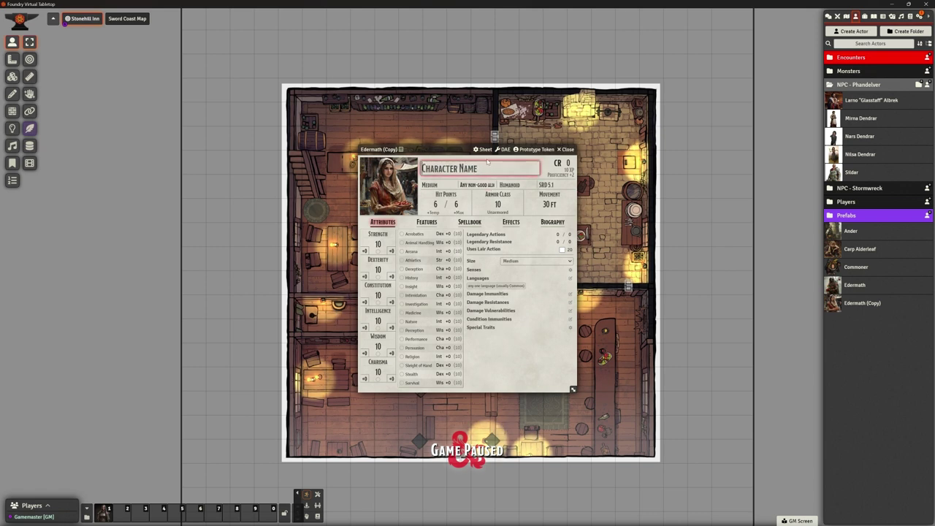
{"action": "type", "text": "Elmin"}
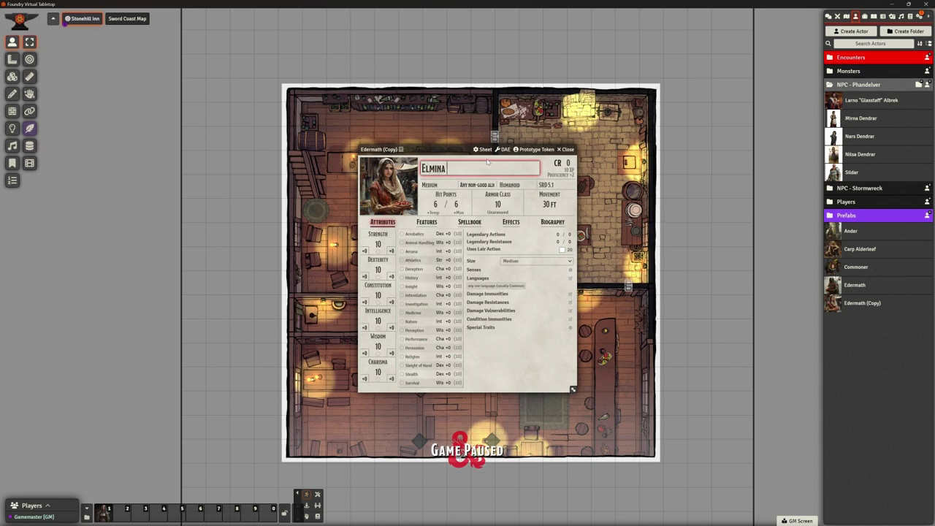
{"action": "type", "text": "a Barthen"}
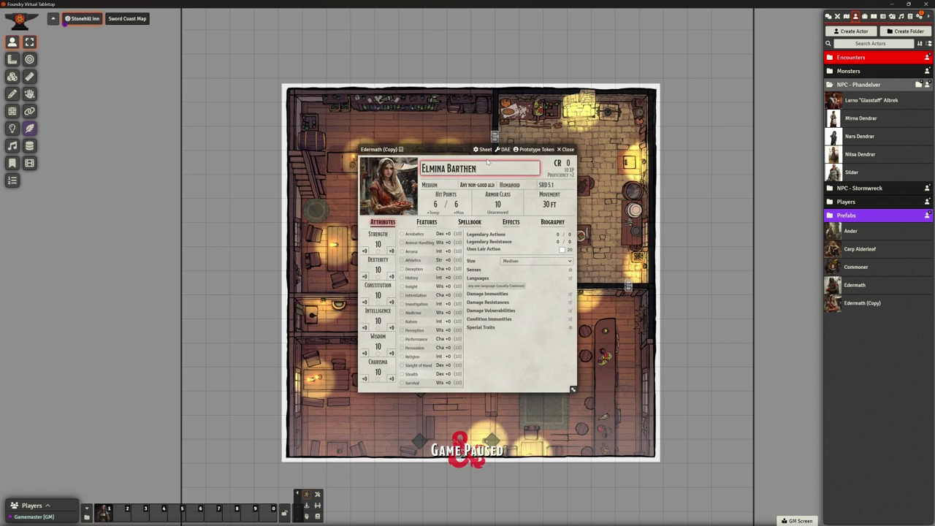
{"action": "key", "text": "Return"}
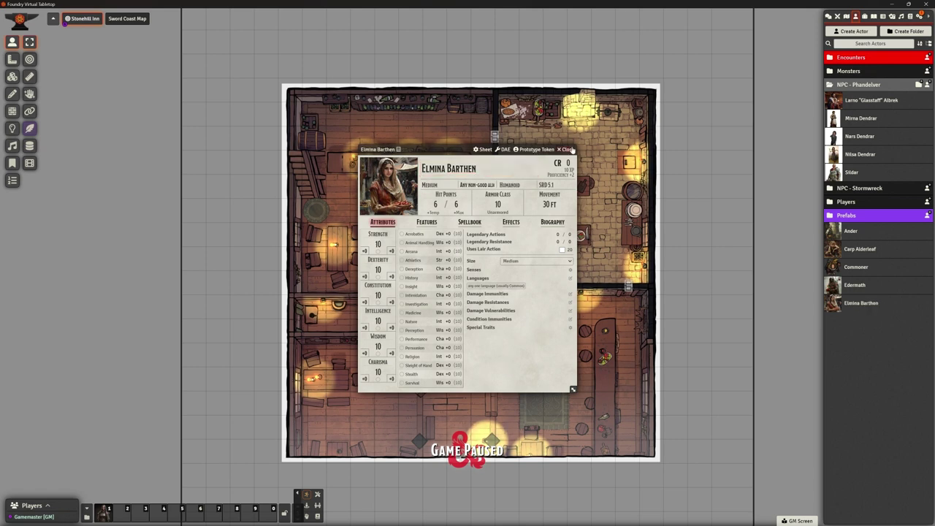
{"action": "key", "text": "Escape"}
- Duplicate the Elmina Barthen actor and open the copy's avatar and token artwork editor
{"action": "right_click", "coordinate": [856, 301]}
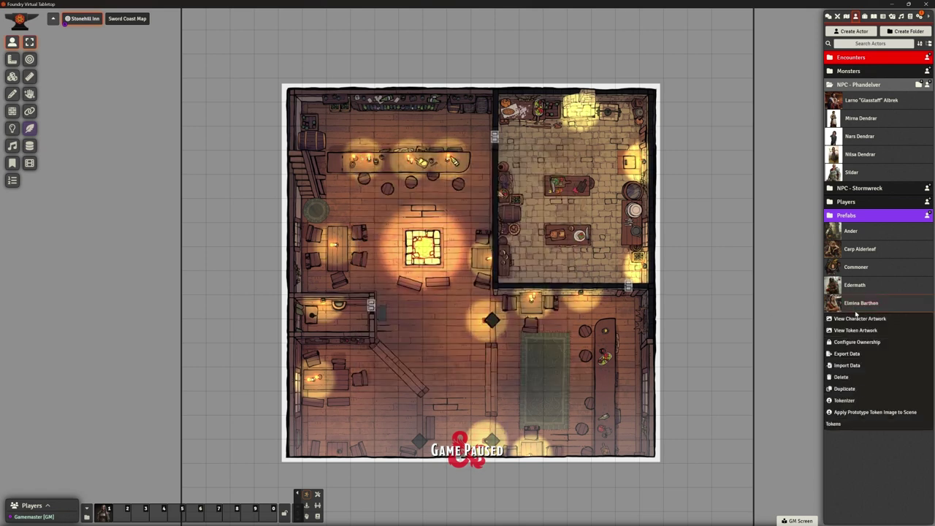
{"action": "left_click", "coordinate": [844, 389]}
{"action": "left_click", "coordinate": [876, 321]}
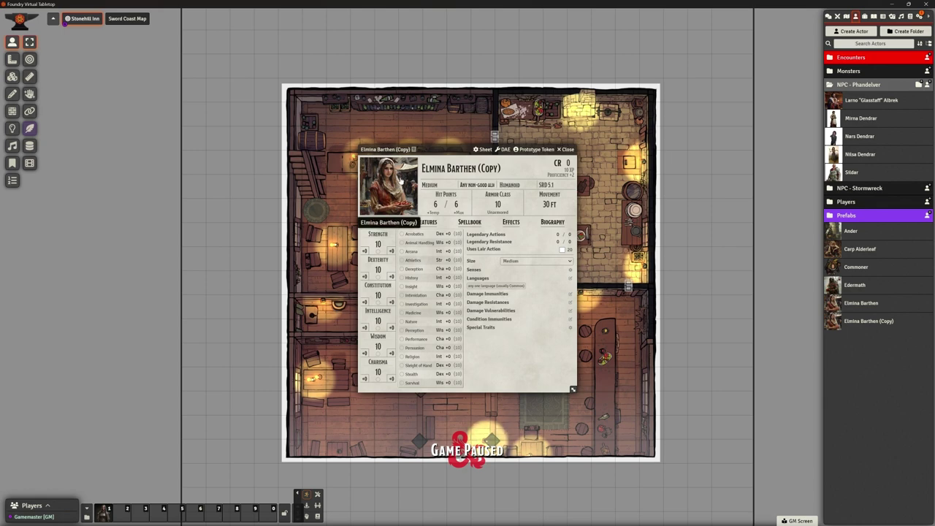
{"action": "left_click", "coordinate": [372, 184]}
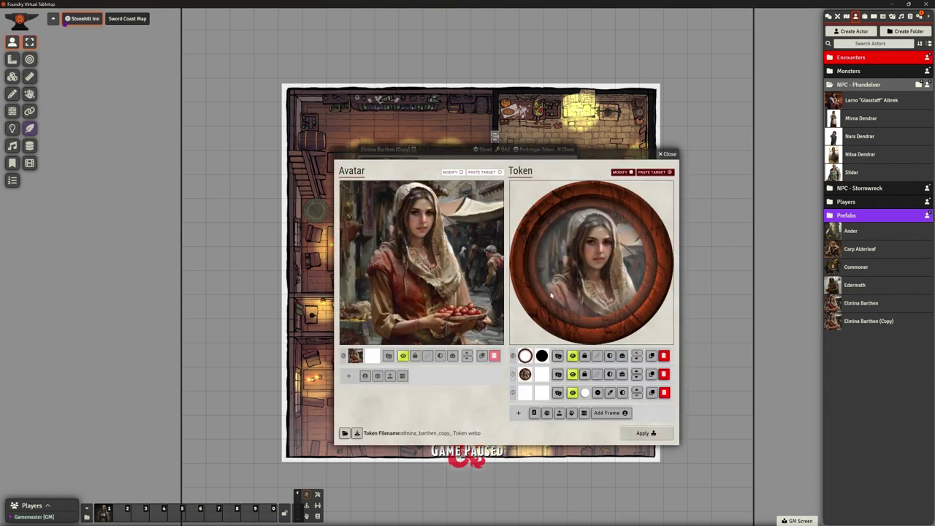
- Delete the token's Elmina portrait layer and replace the avatar with Elsa.webp from the NPCs folder as the only avatar layer
{"action": "left_click", "coordinate": [664, 374]}
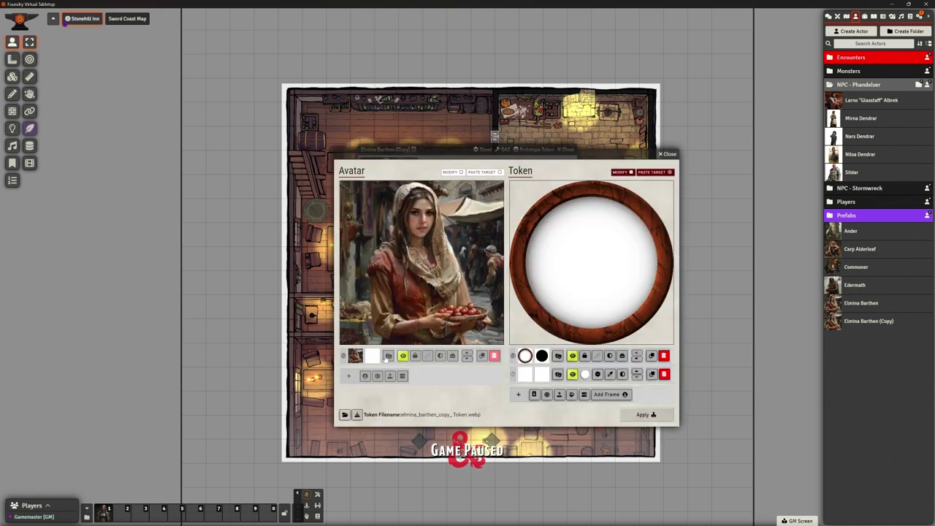
{"action": "left_click", "coordinate": [461, 173]}
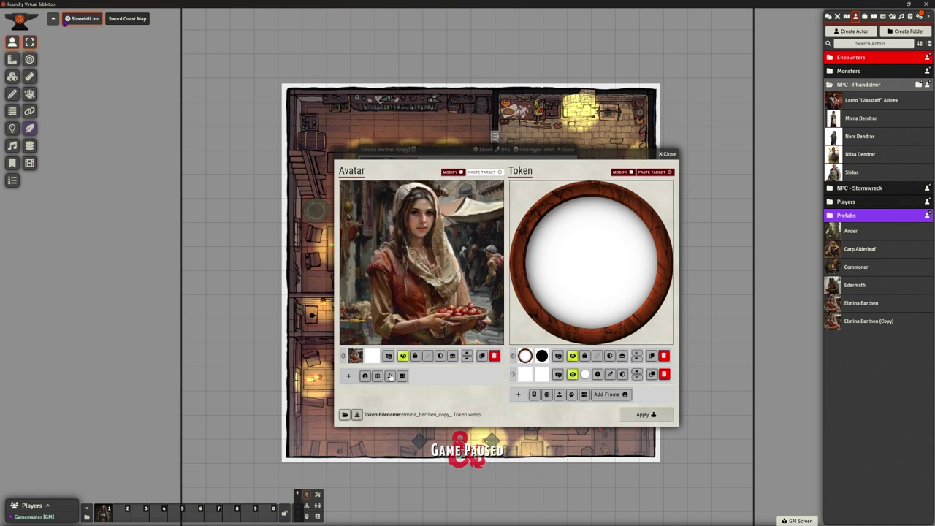
{"action": "left_click", "coordinate": [390, 375]}
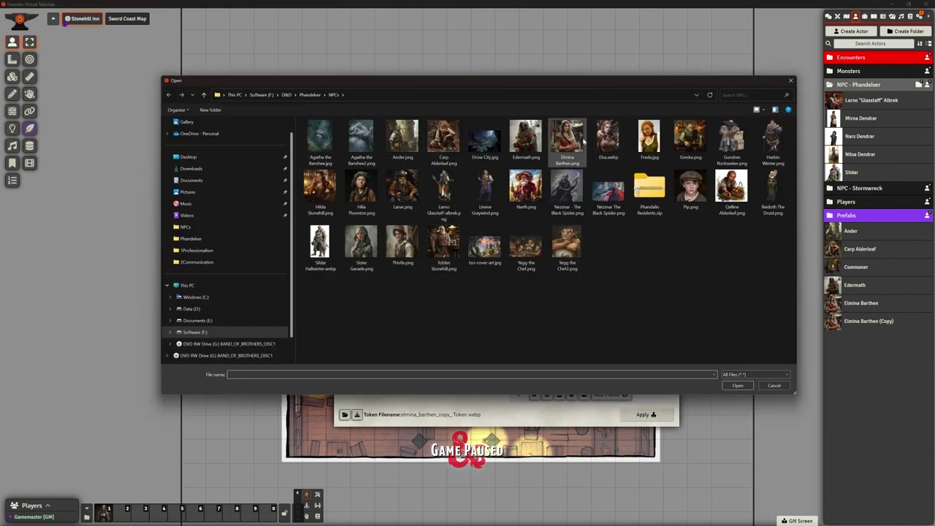
{"action": "left_click", "coordinate": [608, 139]}
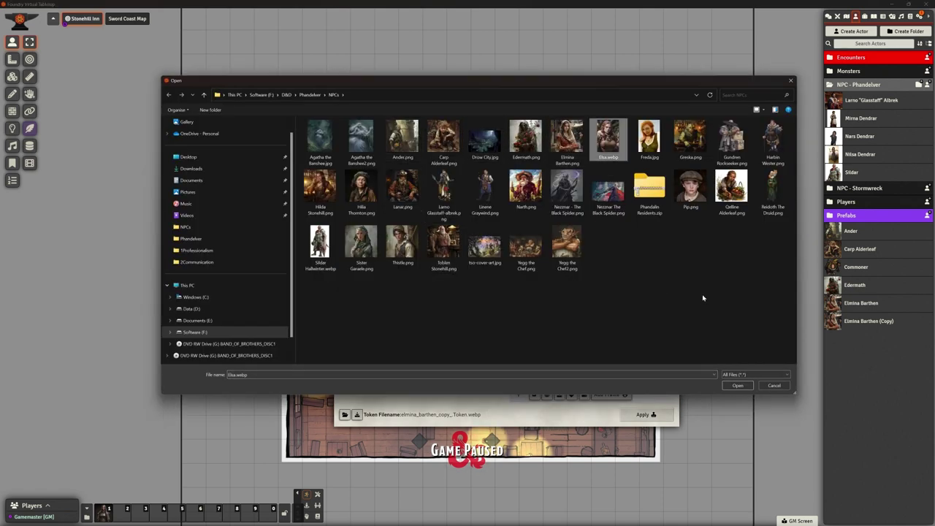
{"action": "left_click", "coordinate": [736, 385]}
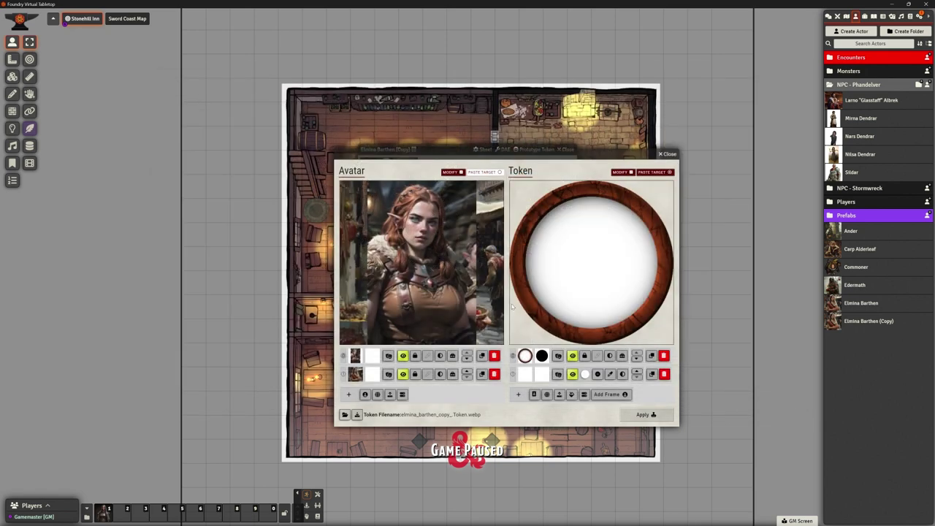
{"action": "left_click", "coordinate": [495, 374]}
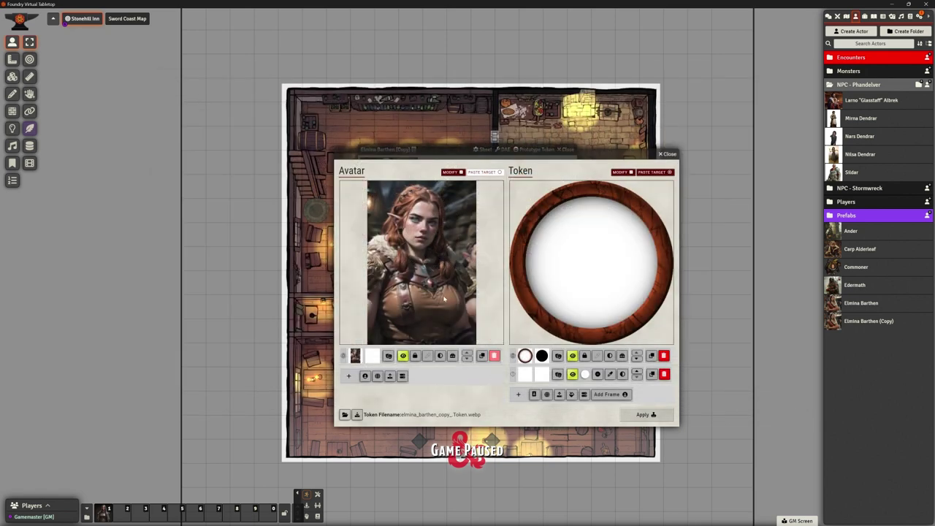
- Add the Elsa avatar image to the token, shift it slightly downward, and place it beneath the ring frame
{"action": "left_click", "coordinate": [536, 395]}
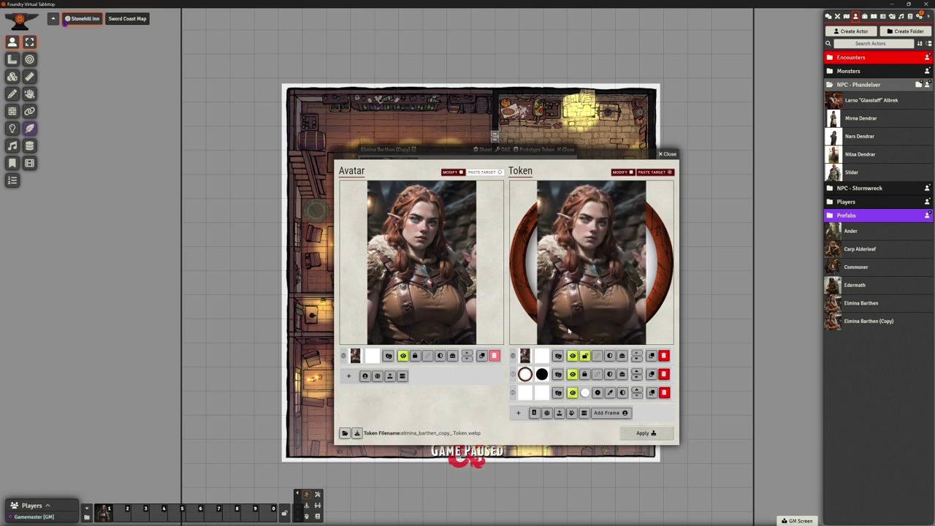
{"action": "left_click_drag", "start_coordinate": [593, 301], "coordinate": [594, 312]}
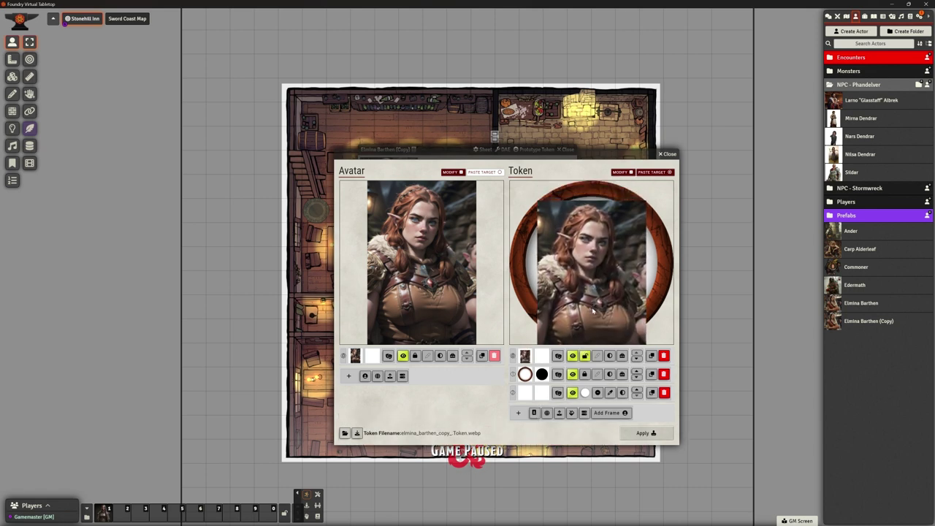
{"action": "left_click", "coordinate": [638, 358]}
- Enlarge and reposition the red-haired woman's portrait so her face fills the token ring, and apply the artwork
{"action": "scroll", "coordinate": [593, 270], "scroll_direction": "up", "scroll_amount": 5}
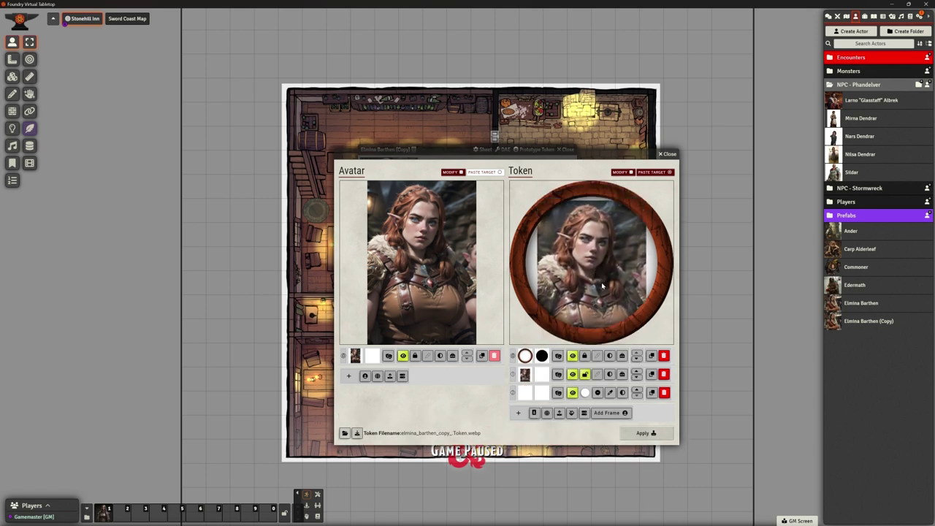
{"action": "left_click_drag", "start_coordinate": [576, 298], "coordinate": [592, 298]}
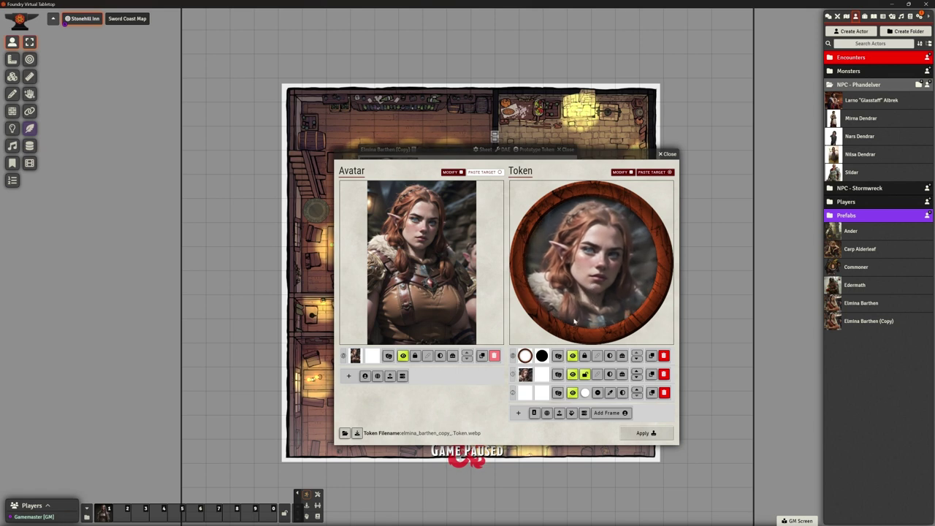
{"action": "left_click", "coordinate": [640, 432]}
- Rename the copied Elmina Barthen actor to Elsa and close its sheet
{"action": "left_click_drag", "start_coordinate": [451, 168], "coordinate": [503, 167]}
{"action": "type", "text": "Elsa"}
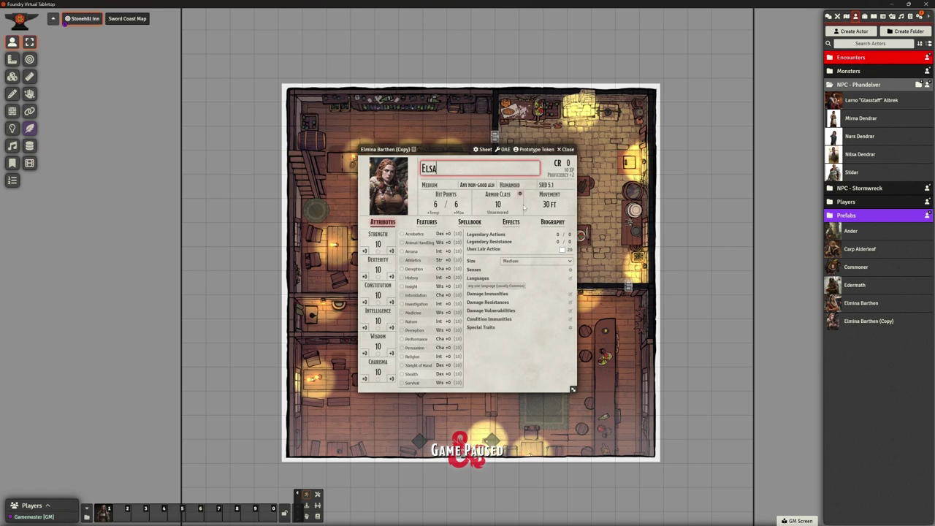
{"action": "left_click", "coordinate": [505, 358]}
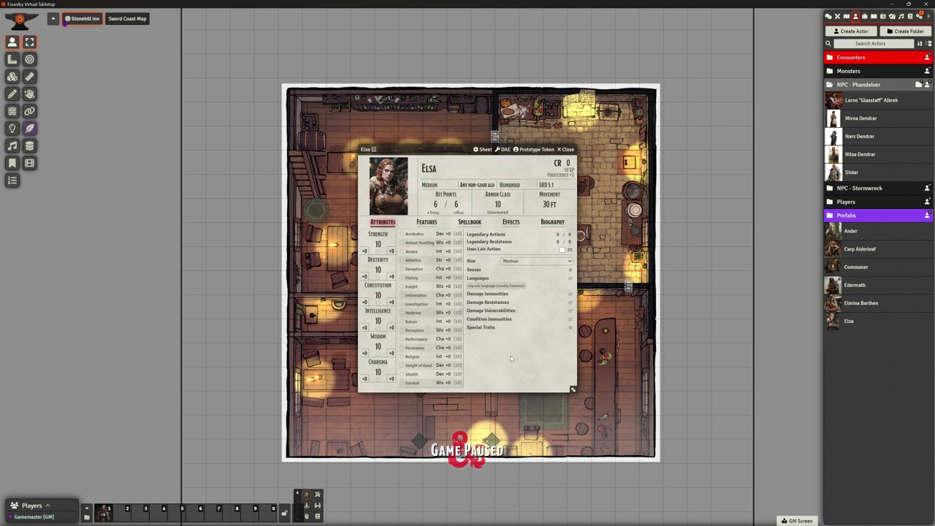
{"action": "left_click", "coordinate": [565, 151]}
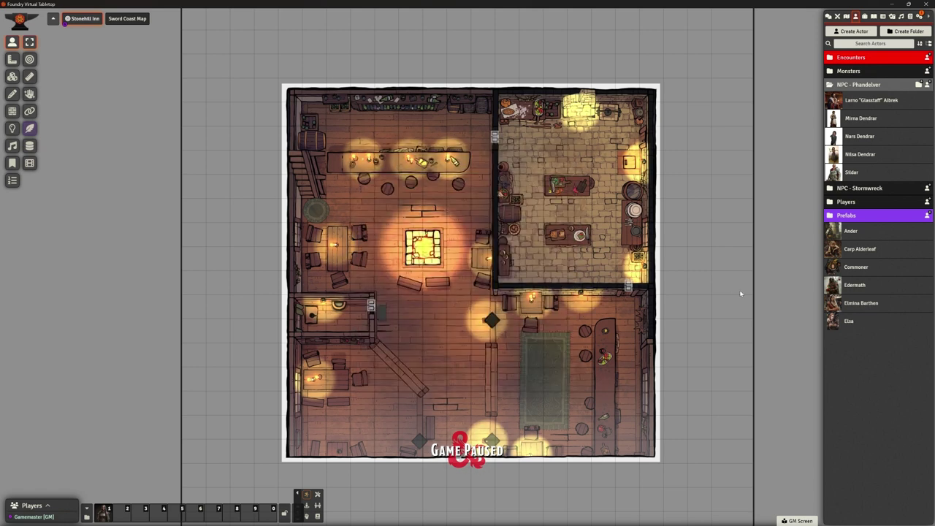
- Duplicate the Elsa actor and open the copy's avatar and token artwork editor
{"action": "right_click", "coordinate": [852, 325]}
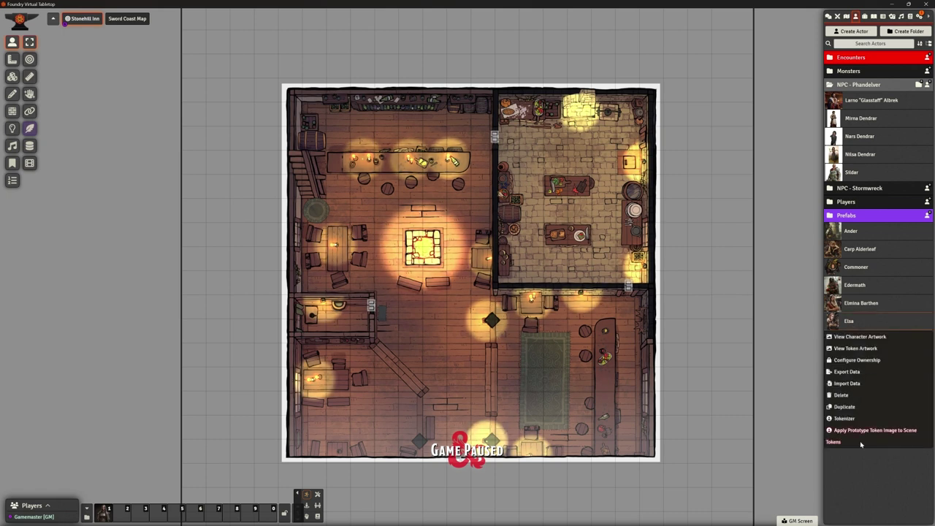
{"action": "left_click", "coordinate": [845, 415]}
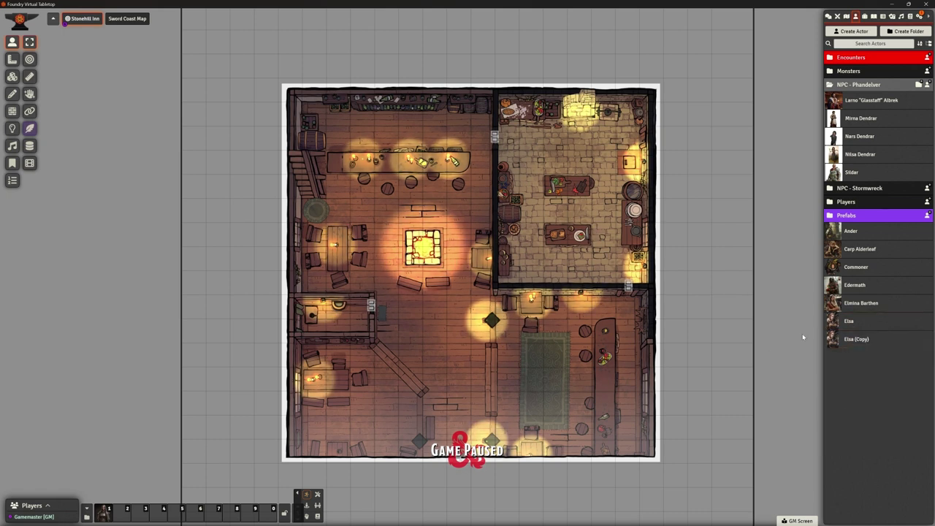
{"action": "left_click", "coordinate": [855, 338]}
{"action": "left_click", "coordinate": [389, 188]}
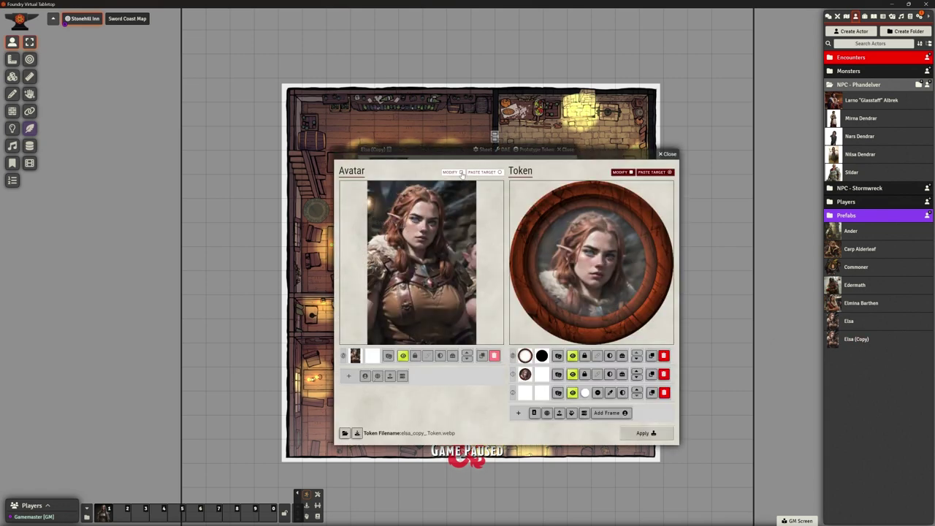
- Replace the avatar image with Freda.jpg and remove the old red-haired woman's portrait layers from both the avatar and the token
{"action": "left_click", "coordinate": [377, 376]}
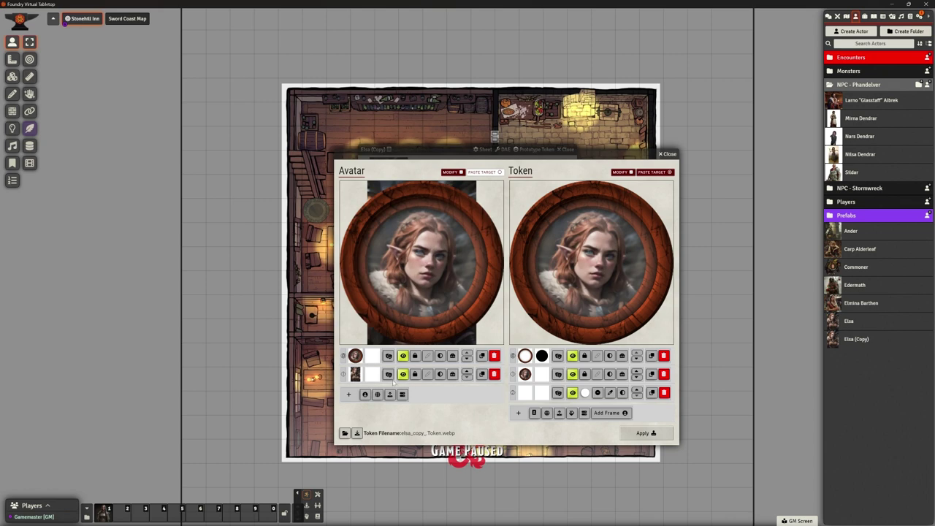
{"action": "left_click", "coordinate": [494, 355]}
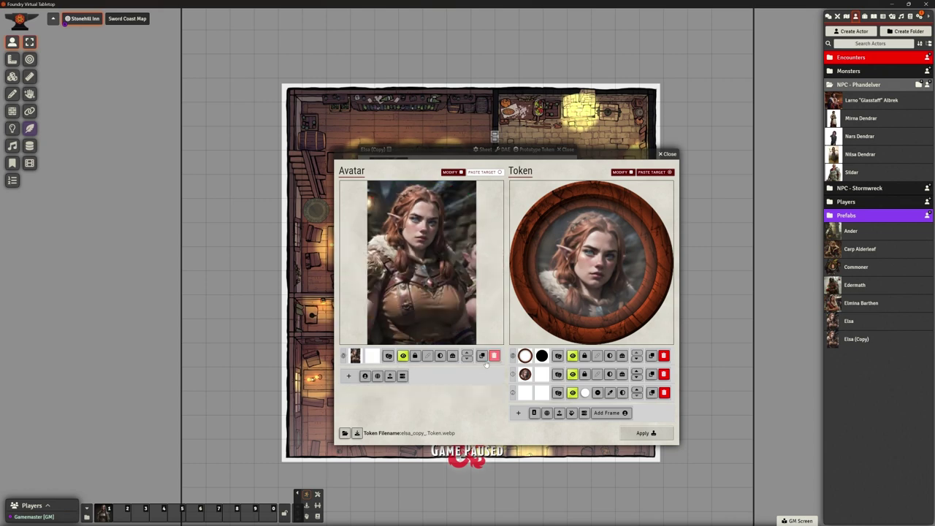
{"action": "left_click", "coordinate": [389, 376]}
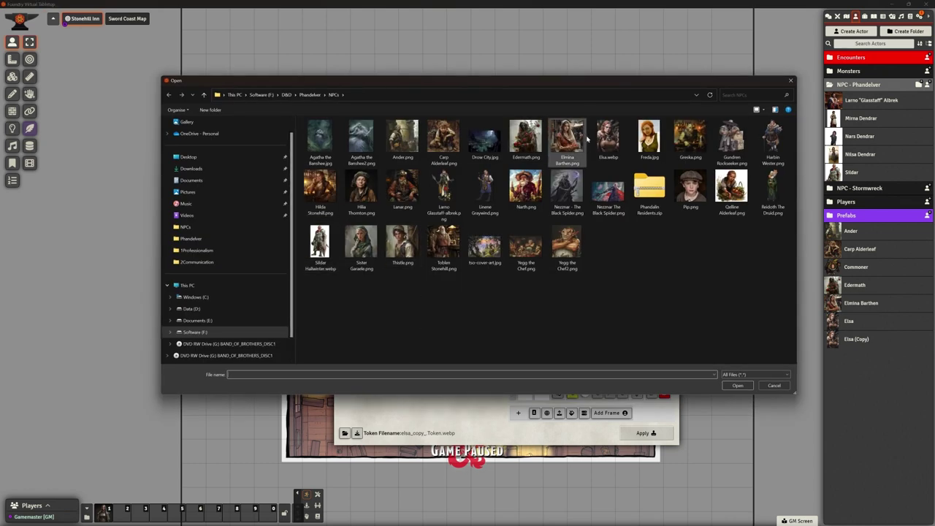
{"action": "left_click", "coordinate": [649, 138]}
{"action": "left_click", "coordinate": [737, 385]}
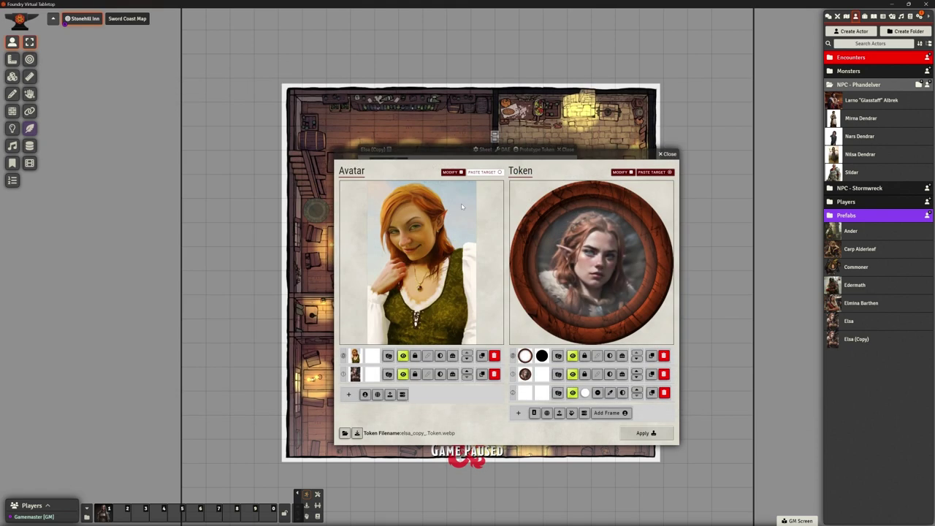
{"action": "left_click", "coordinate": [664, 374]}
{"action": "left_click", "coordinate": [494, 374]}
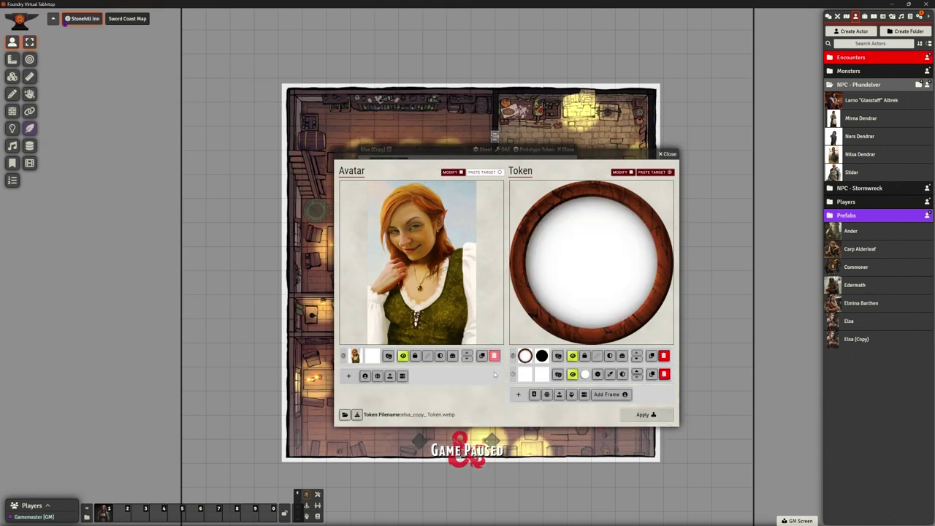
- Place the Freda avatar beneath the token's ring frame, enlarged so her face fills the ring, and apply the artwork
{"action": "left_click", "coordinate": [534, 394]}
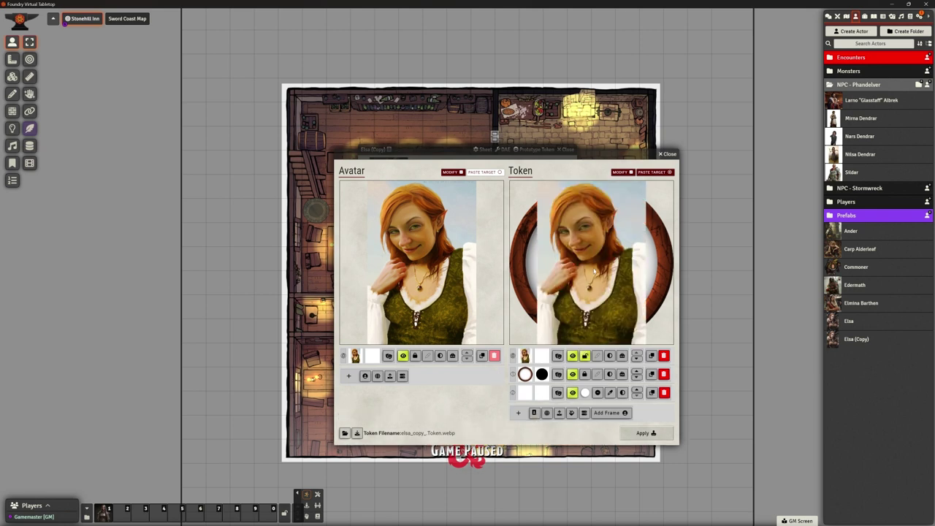
{"action": "scroll", "coordinate": [588, 265], "scroll_direction": "up", "scroll_amount": 3}
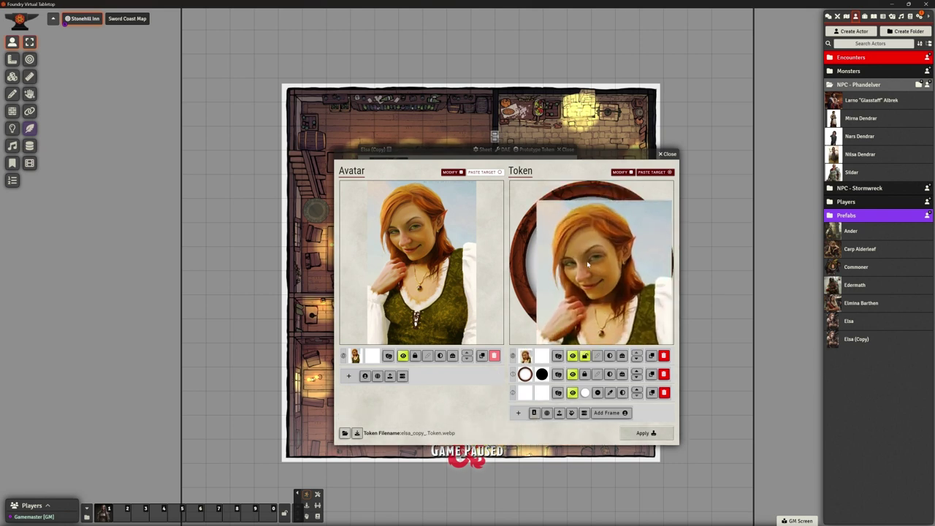
{"action": "left_click", "coordinate": [636, 359]}
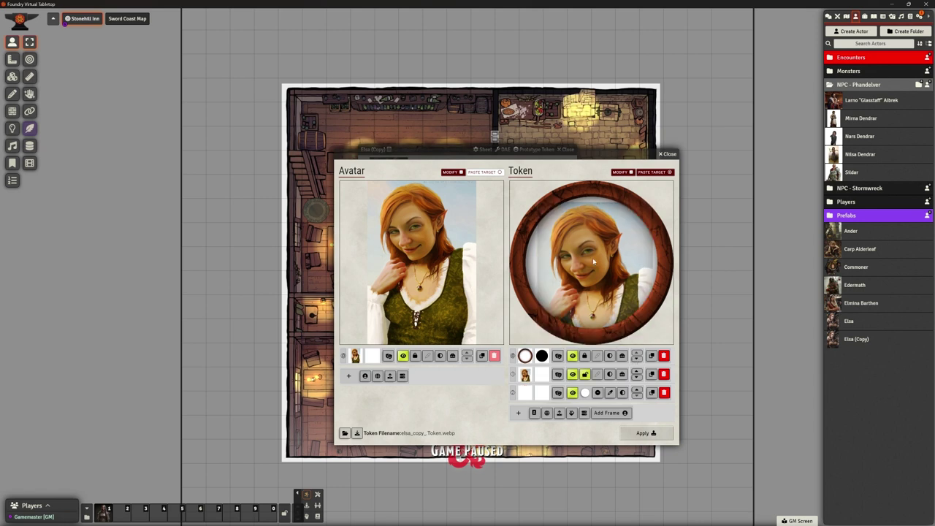
{"action": "scroll", "coordinate": [580, 265], "scroll_direction": "up", "scroll_amount": 5}
{"action": "left_click_drag", "start_coordinate": [578, 262], "coordinate": [570, 256]}
{"action": "left_click", "coordinate": [644, 433]}
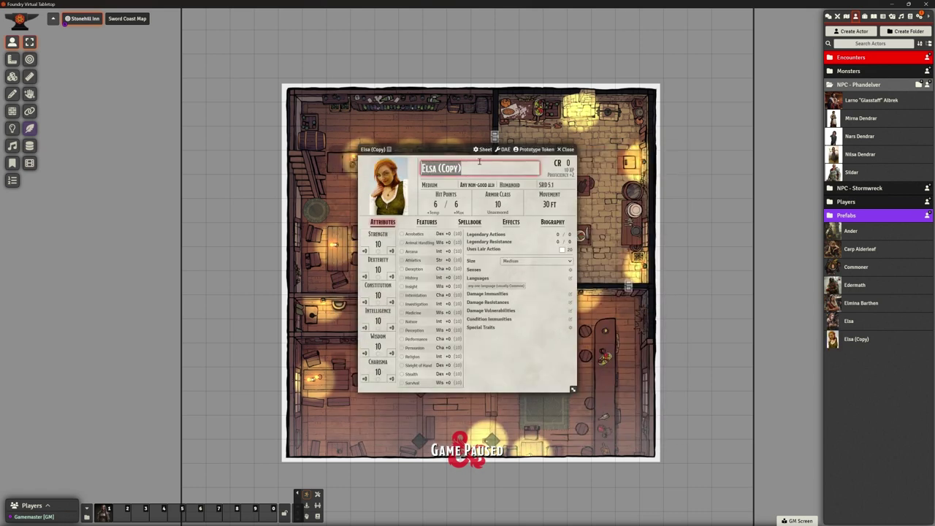
- Rename the copied Elsa actor to Freda and close its sheet
{"action": "key", "text": "BackSpace"}
{"action": "type", "text": "Fre"}
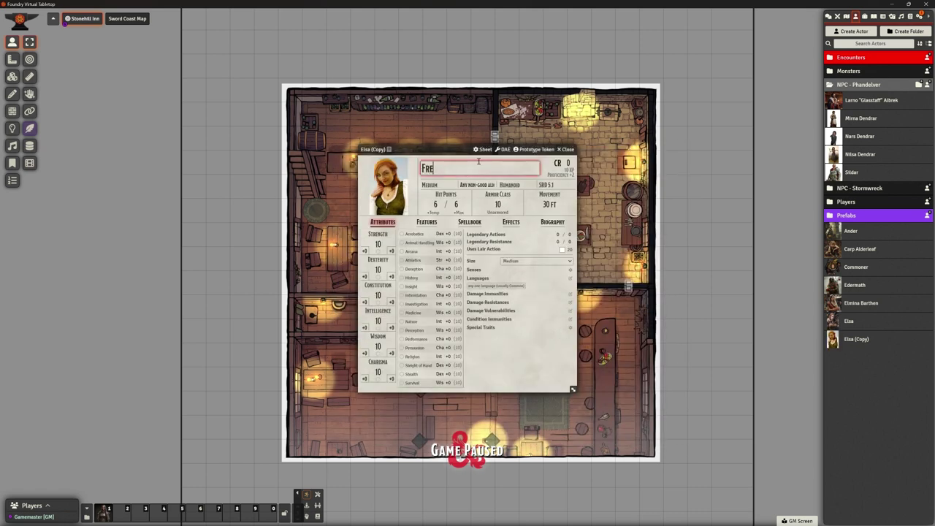
{"action": "type", "text": "da"}
{"action": "key", "text": "Return"}
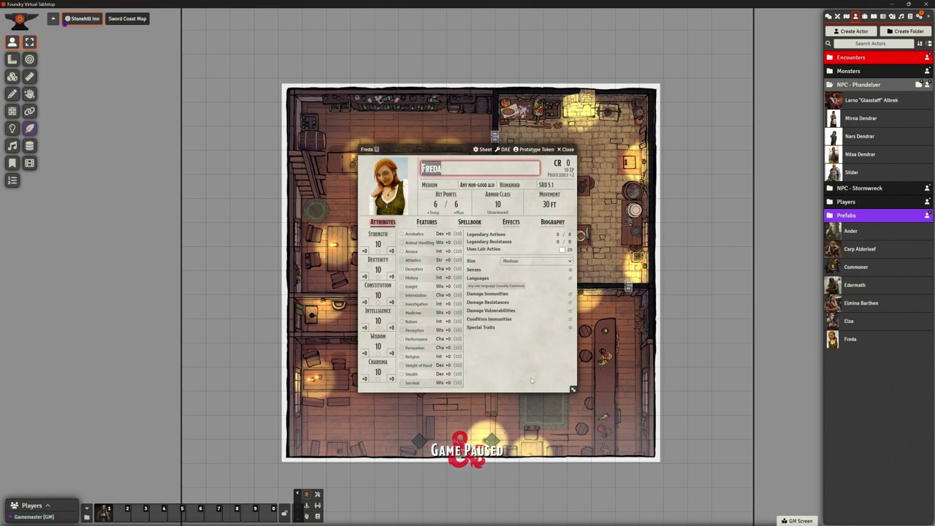
{"action": "key", "text": "Escape"}
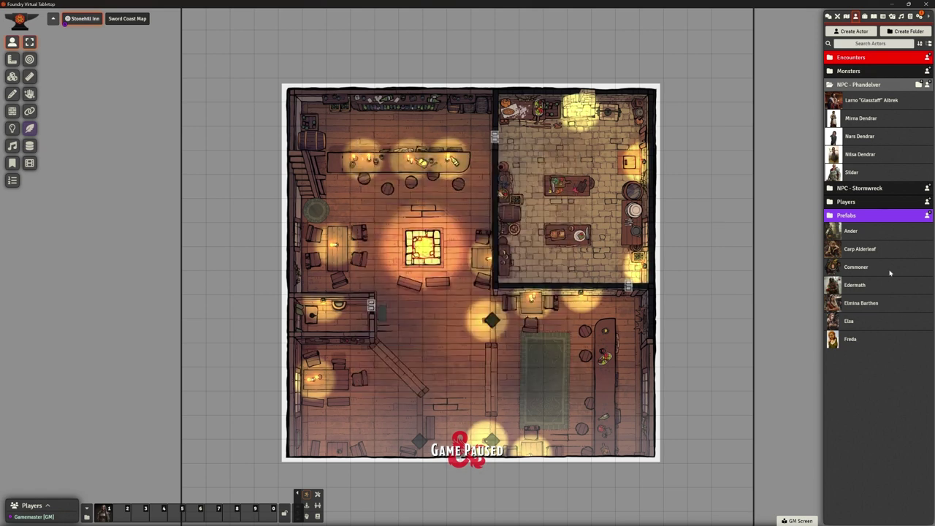
- Duplicate the Freda actor and open the copy's avatar and token artwork editor
{"action": "right_click", "coordinate": [849, 342]}
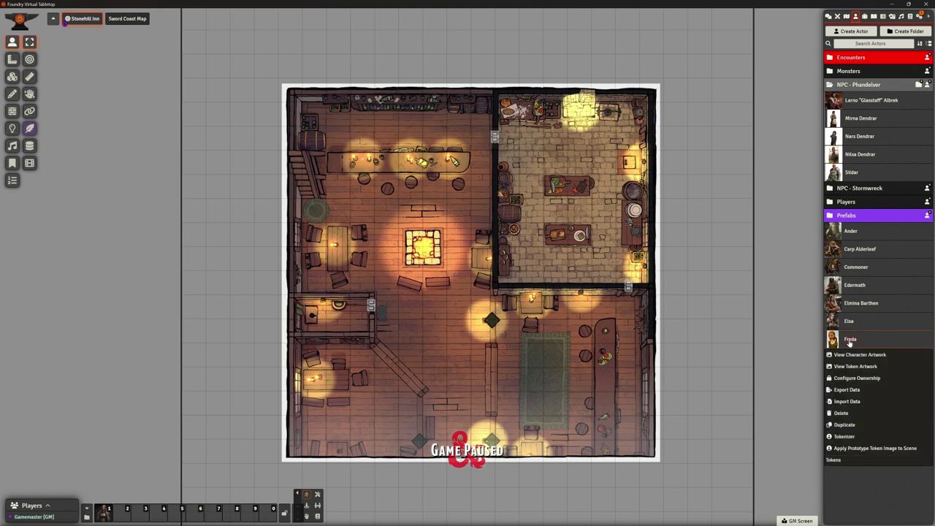
{"action": "left_click", "coordinate": [845, 424]}
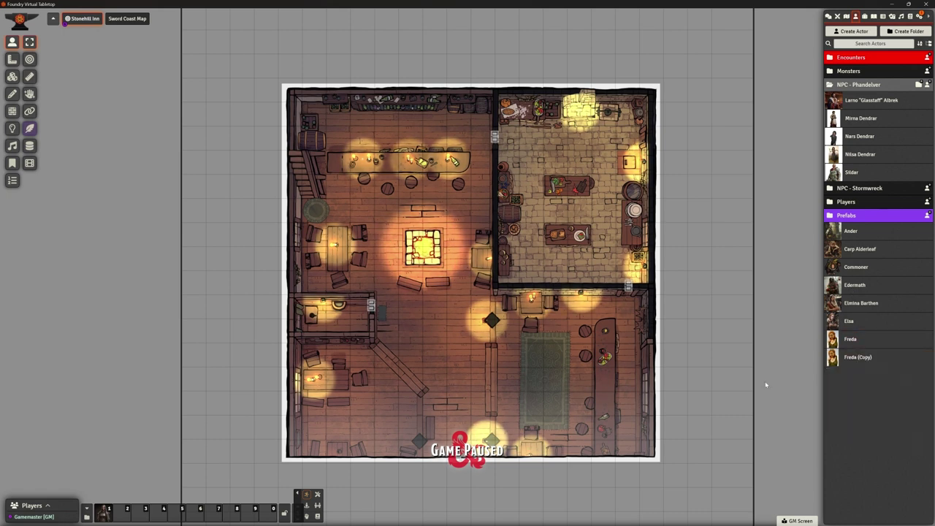
{"action": "left_click", "coordinate": [855, 357]}
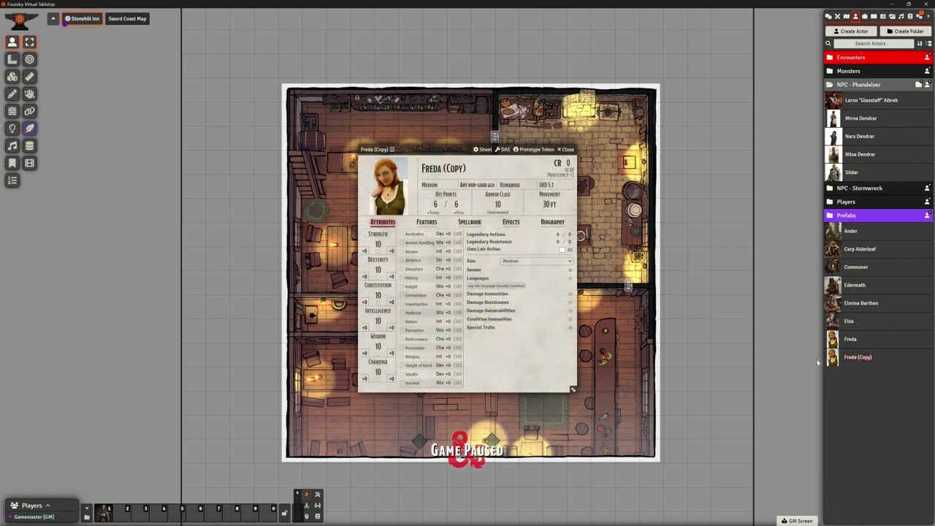
{"action": "left_click", "coordinate": [379, 189]}
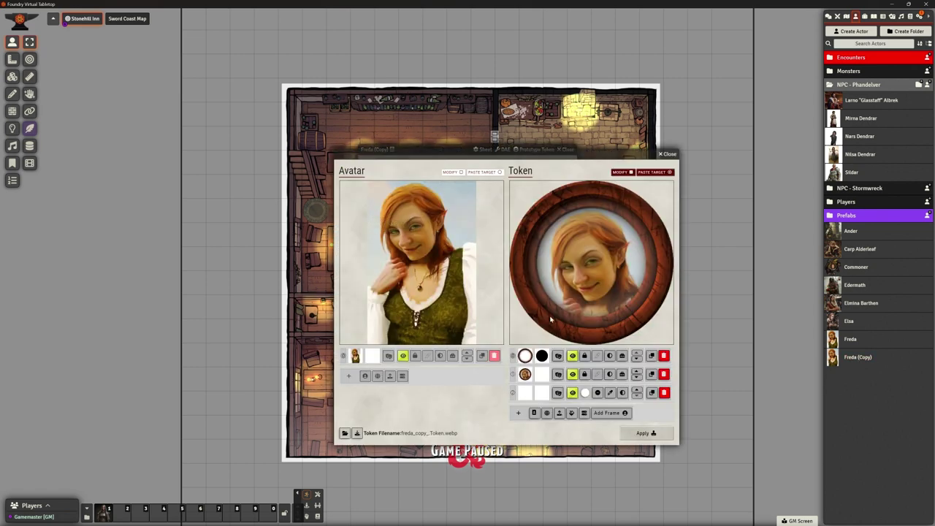
- Replace the avatar image with Greska.png and remove Freda's old portrait layers from both the avatar and the token
{"action": "left_click", "coordinate": [460, 173]}
{"action": "left_click", "coordinate": [365, 376]}
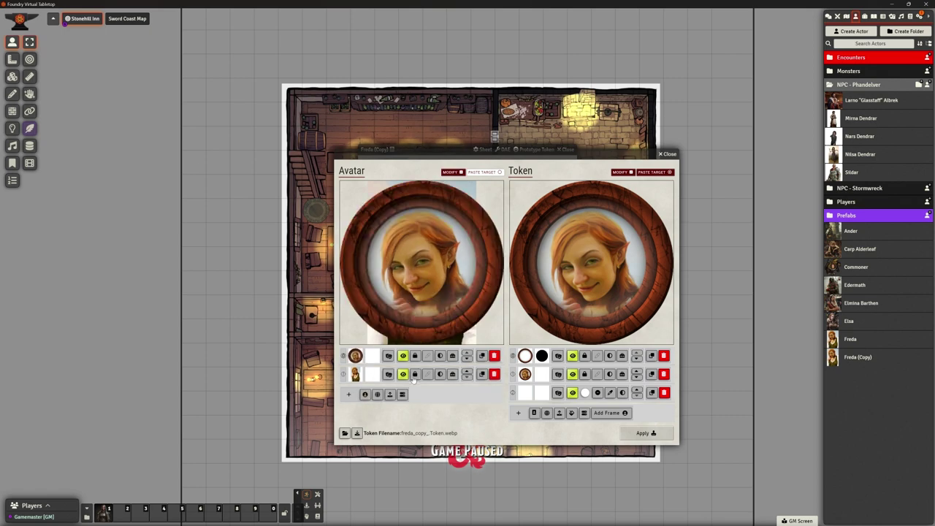
{"action": "left_click", "coordinate": [494, 356]}
{"action": "left_click", "coordinate": [526, 294]}
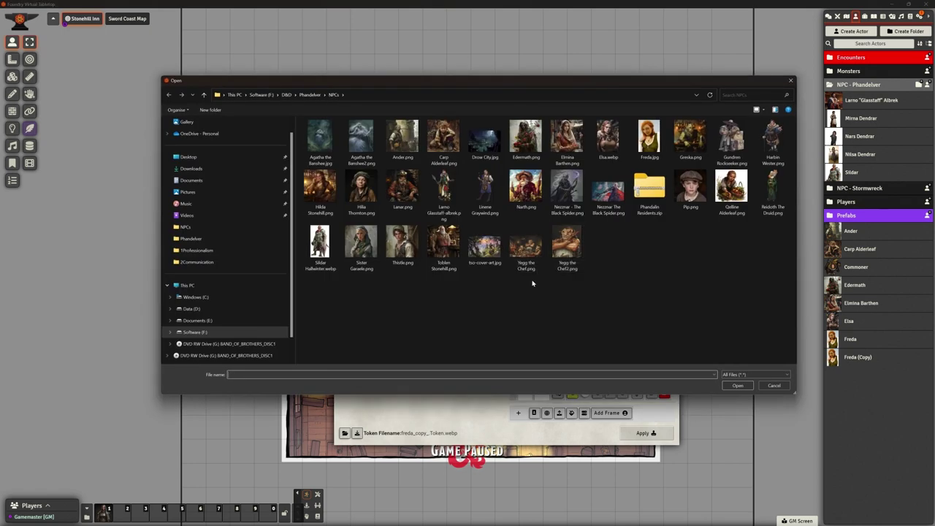
{"action": "left_click", "coordinate": [687, 129]}
{"action": "left_click", "coordinate": [738, 385]}
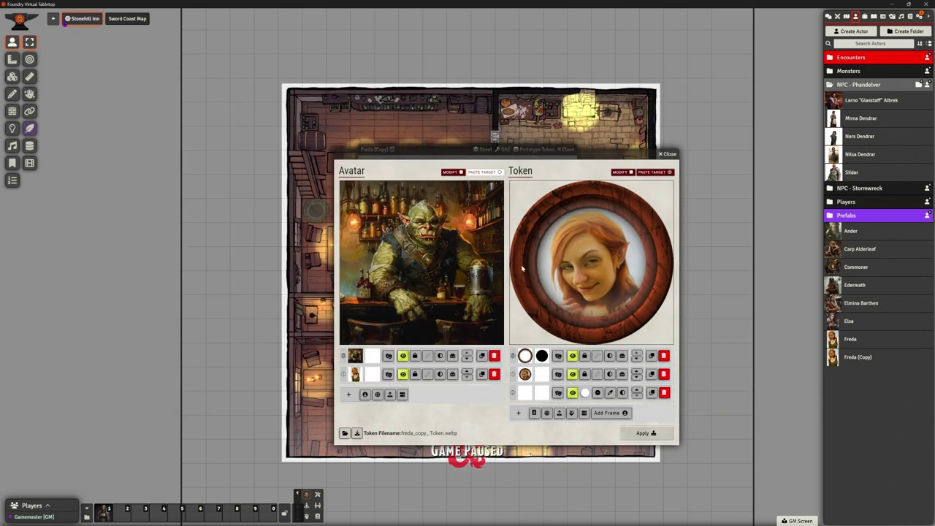
{"action": "left_click", "coordinate": [662, 374]}
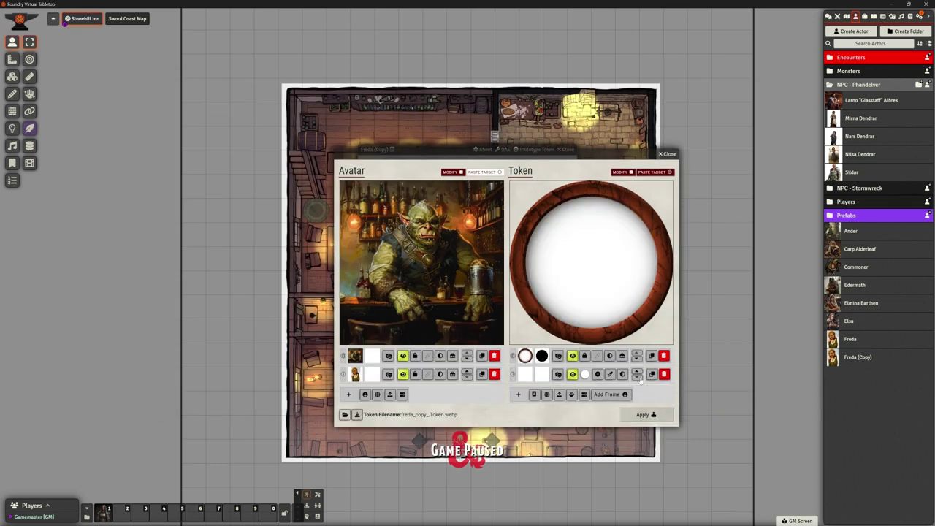
{"action": "left_click", "coordinate": [494, 374]}
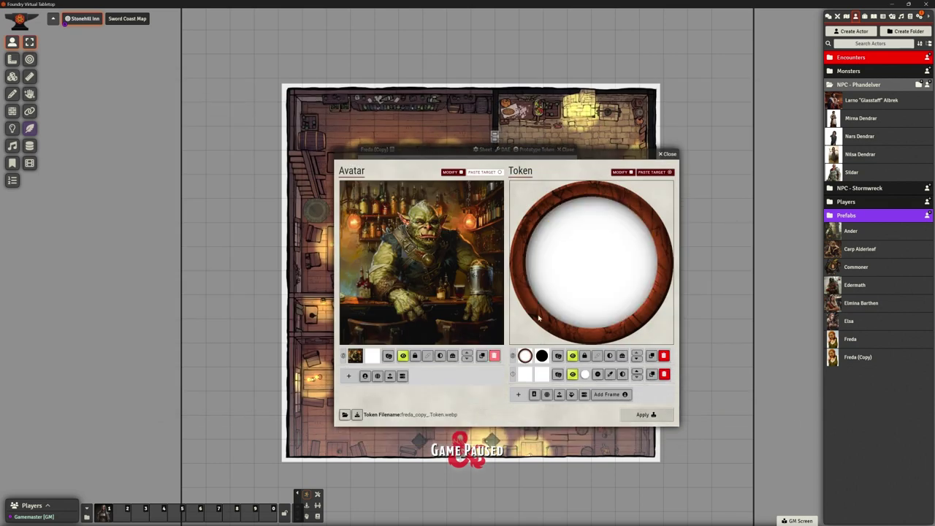
- Place the Greska avatar beneath the token's ring frame, adjust its size and position around the face, and apply the artwork
{"action": "left_click", "coordinate": [534, 394]}
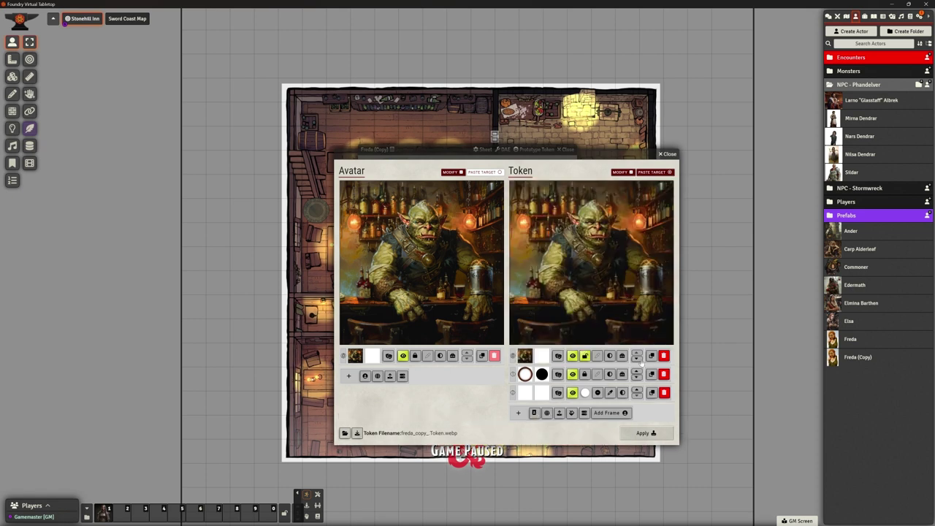
{"action": "left_click", "coordinate": [637, 359]}
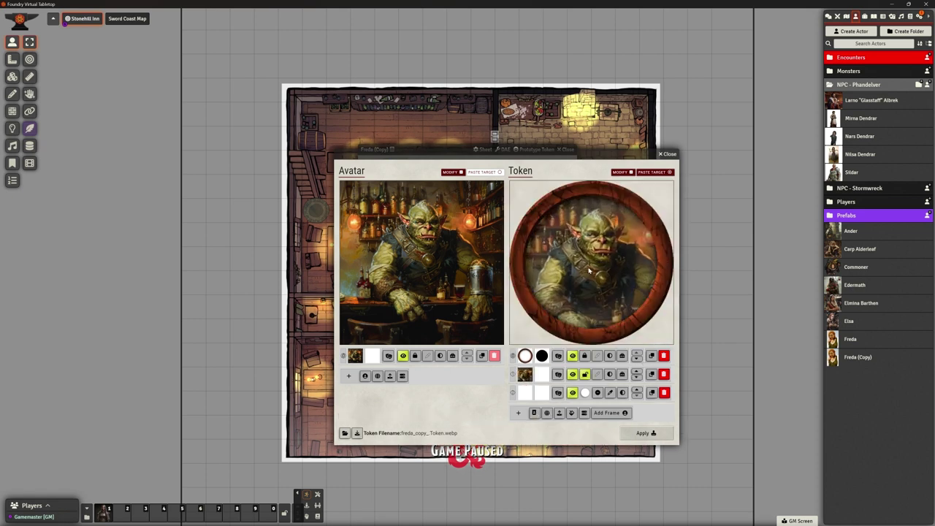
{"action": "scroll", "coordinate": [607, 299], "scroll_direction": "down", "scroll_amount": 5}
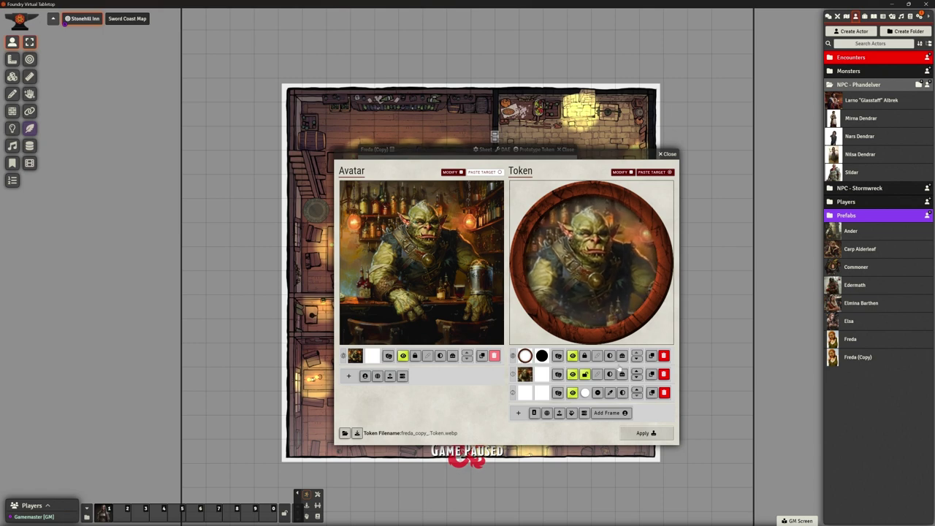
{"action": "left_click", "coordinate": [643, 433]}
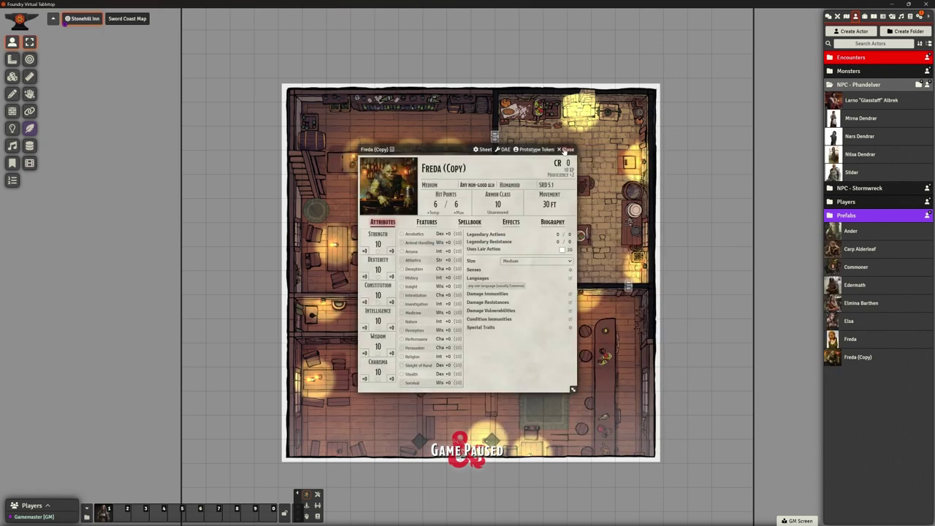
- Rename the copied Freda actor to Greska and close its sheet
{"action": "left_click", "coordinate": [505, 168]}
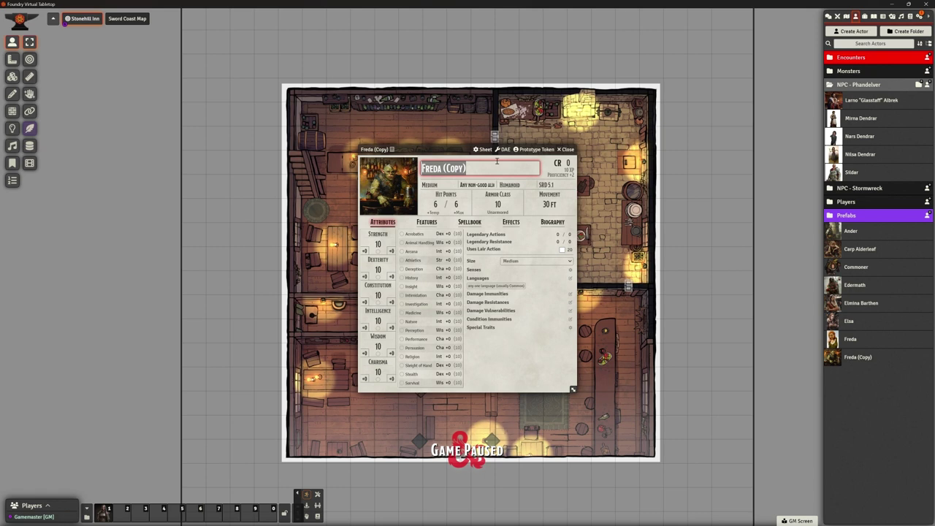
{"action": "type", "text": "Gr"}
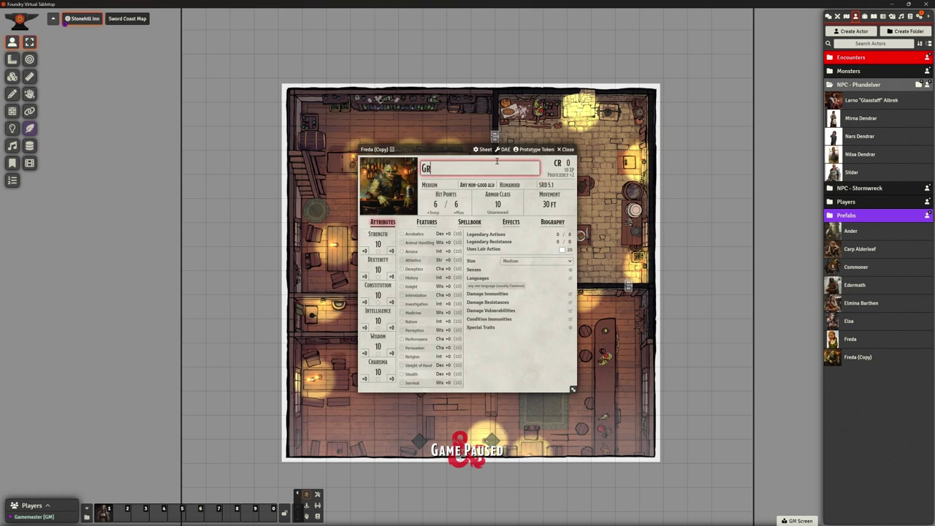
{"action": "type", "text": "eska"}
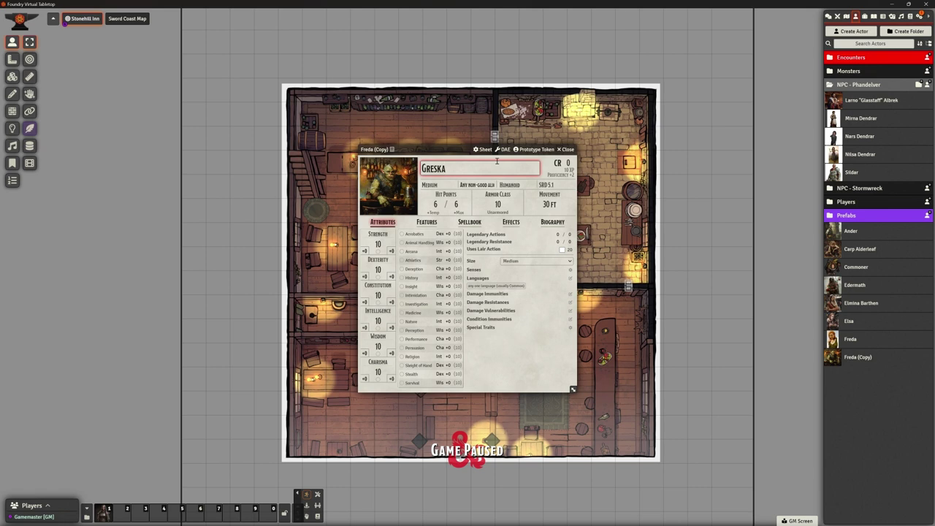
{"action": "key", "text": "Return"}
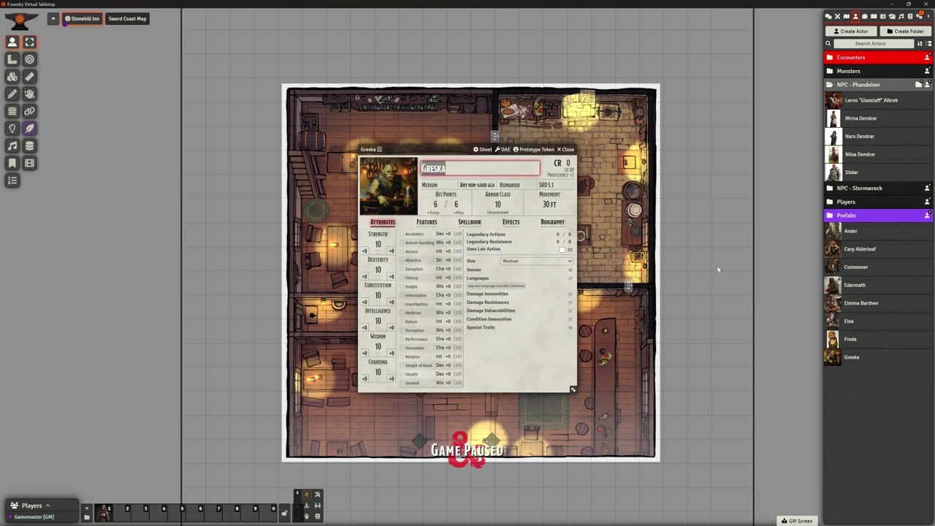
{"action": "left_click", "coordinate": [567, 149]}
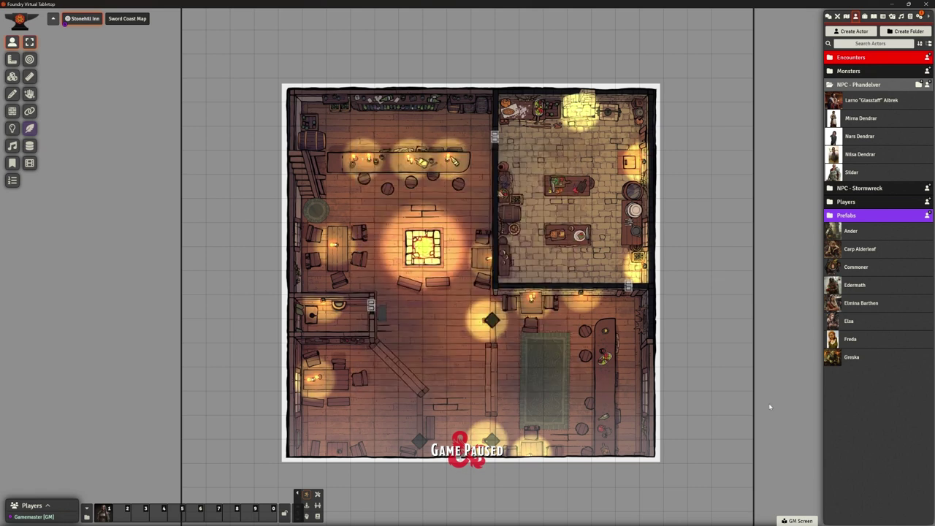
- Duplicate the Greska actor and open the copy's avatar and token artwork editor
{"action": "right_click", "coordinate": [855, 356]}
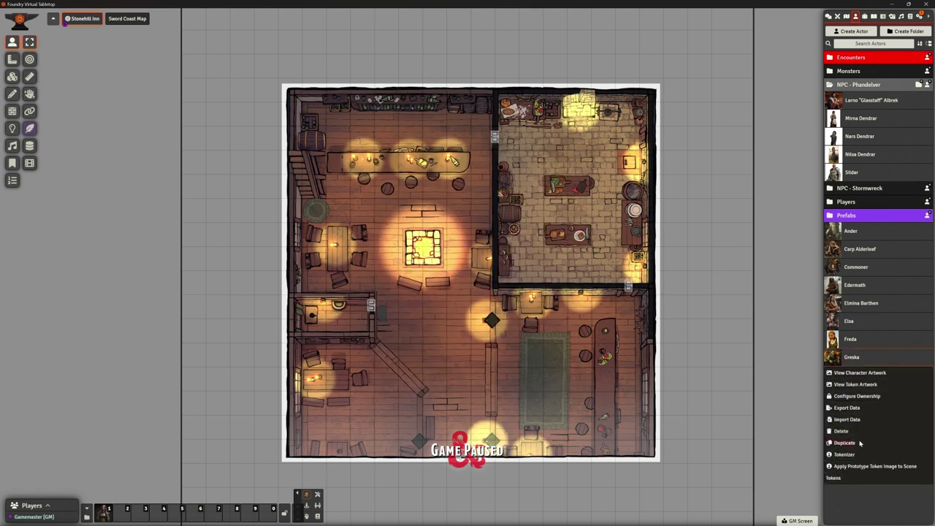
{"action": "left_click", "coordinate": [855, 443]}
{"action": "left_click", "coordinate": [859, 375]}
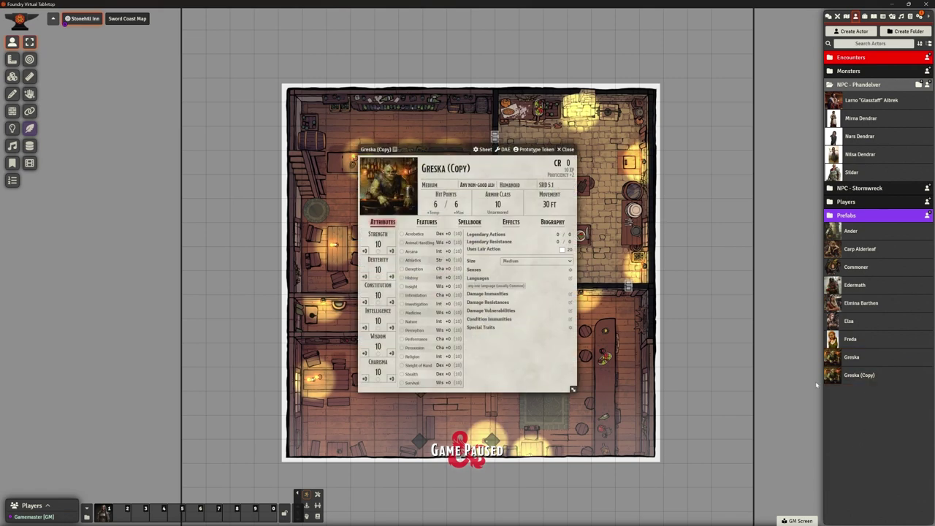
{"action": "left_click", "coordinate": [400, 197]}
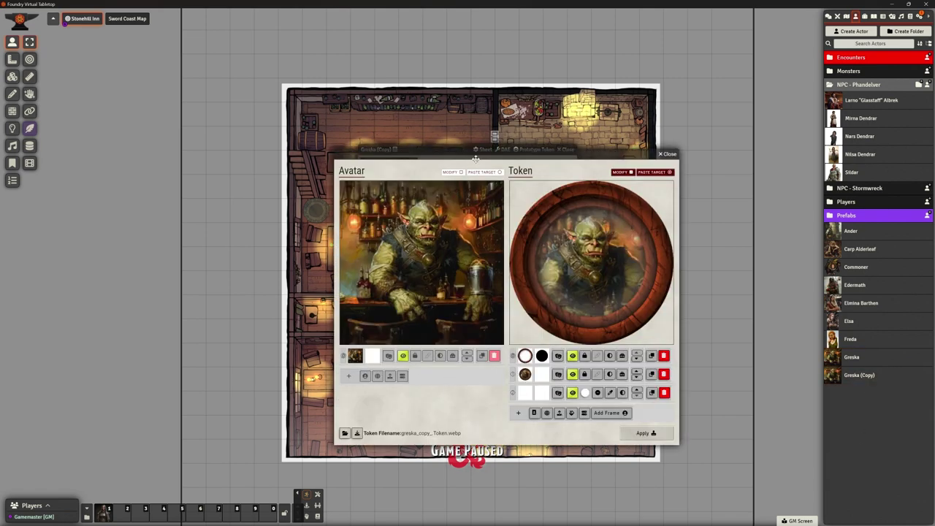
- Replace the avatar image with Harbin Wester.png and remove Greska's old portrait layers from both the avatar and the token
{"action": "left_click", "coordinate": [452, 171]}
{"action": "left_click", "coordinate": [389, 376]}
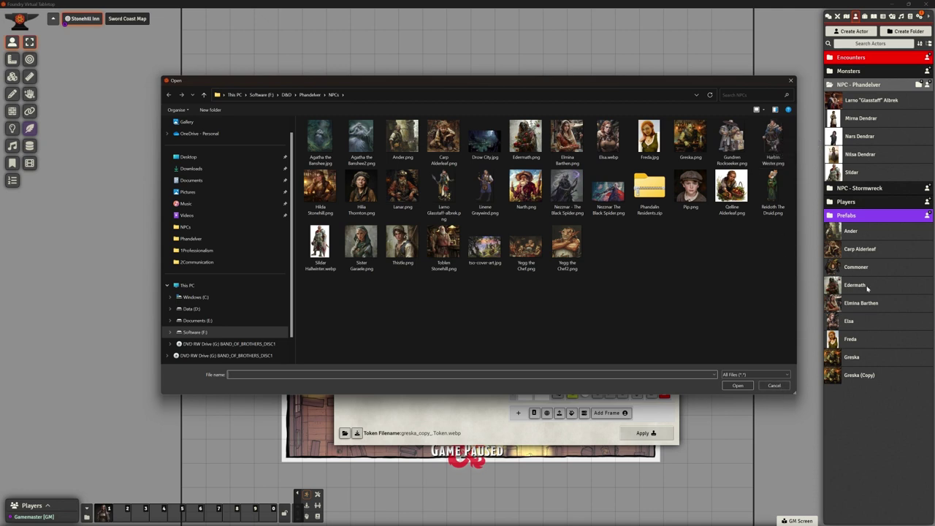
{"action": "left_click", "coordinate": [773, 140]}
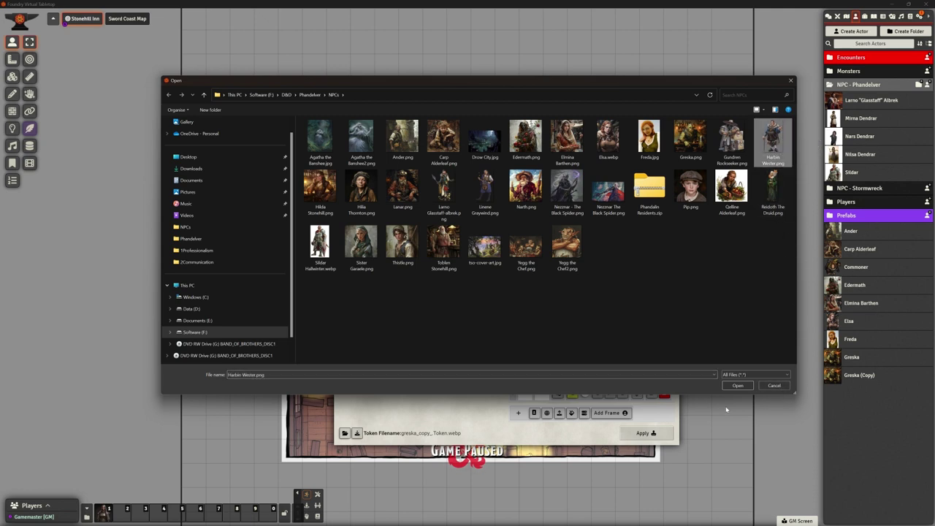
{"action": "left_click", "coordinate": [738, 386]}
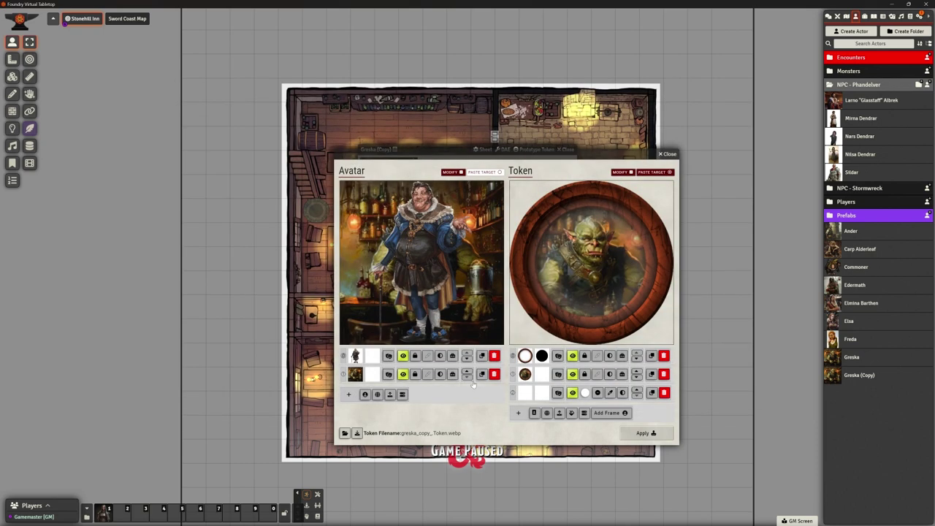
{"action": "left_click", "coordinate": [495, 375]}
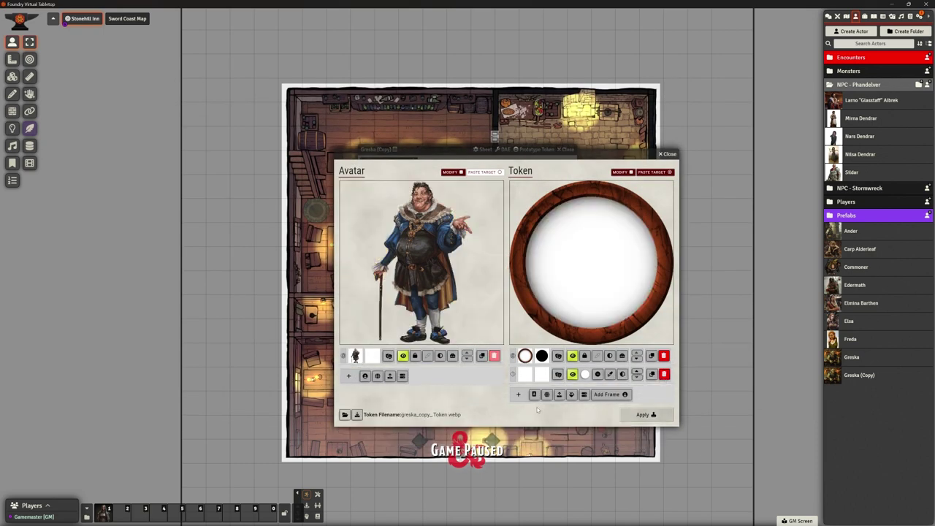
- Place the Harbin Wester avatar beneath the token's ring frame, enlarge and position it around the face and upper body, and apply the artwork
{"action": "scroll", "coordinate": [595, 282], "scroll_direction": "up", "scroll_amount": 5}
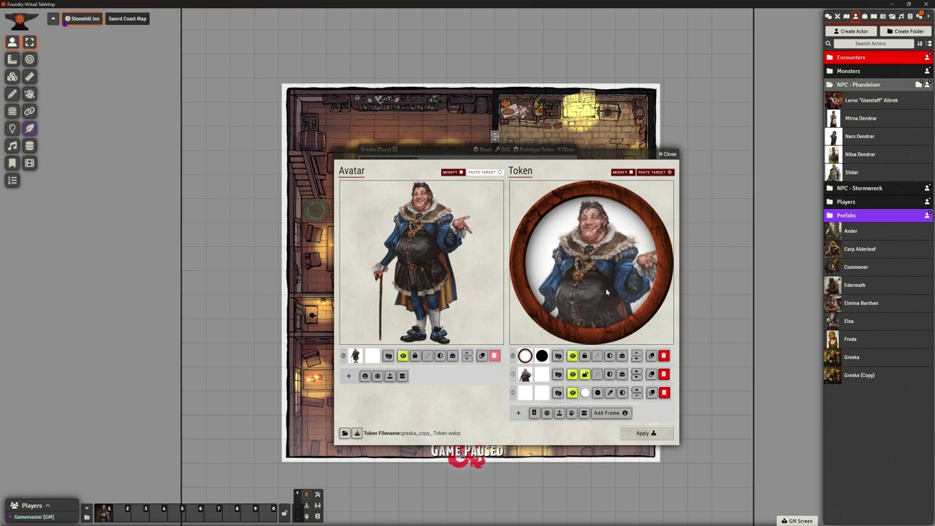
{"action": "scroll", "coordinate": [601, 269], "scroll_direction": "down", "scroll_amount": 2}
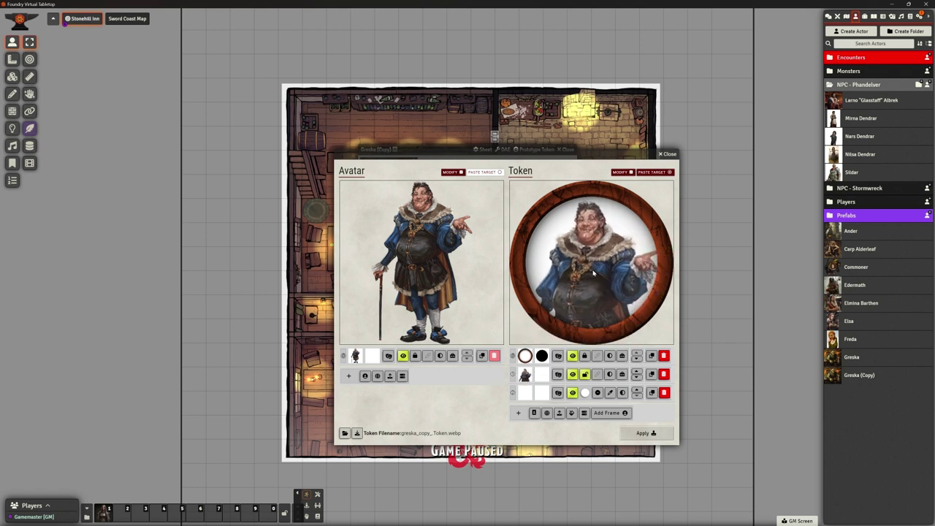
{"action": "left_click", "coordinate": [643, 432]}
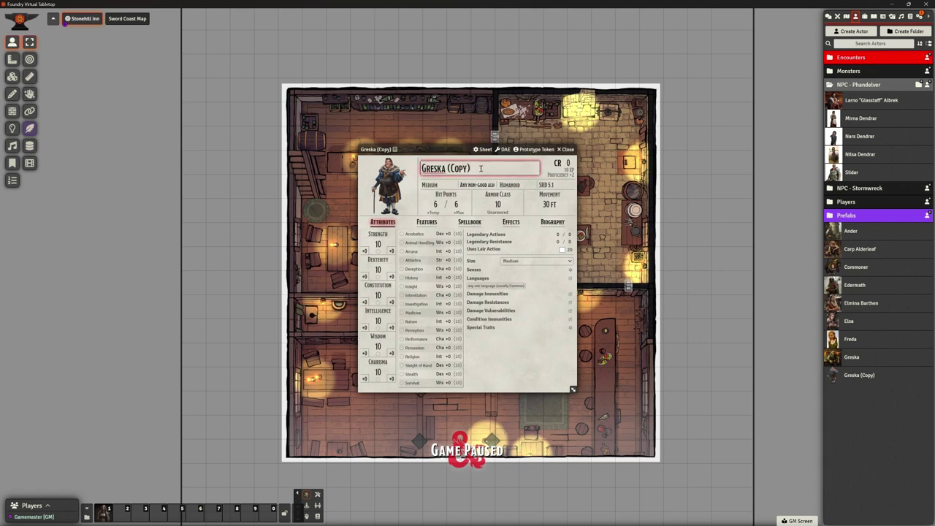
- Rename the copied Greska actor to Harbin Wester and close its sheet
{"action": "key", "text": "BackSpace"}
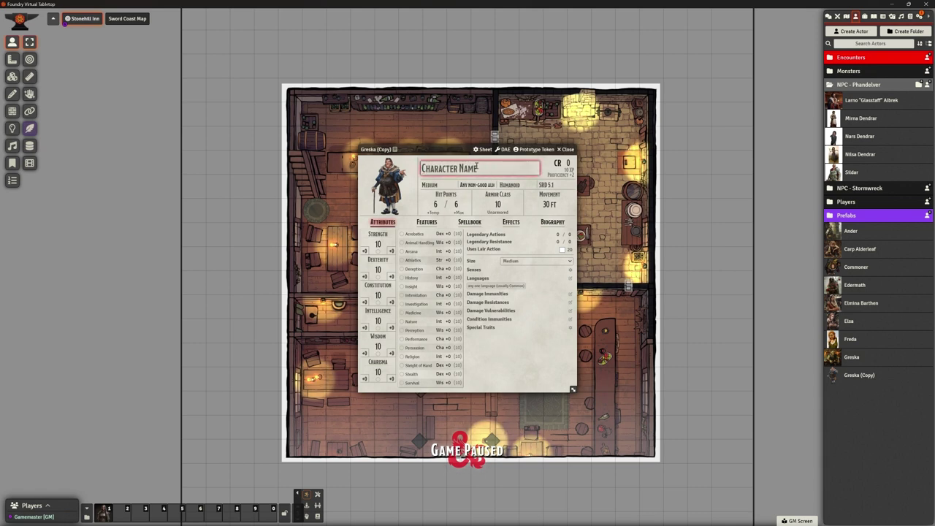
{"action": "type", "text": "Harbin W"}
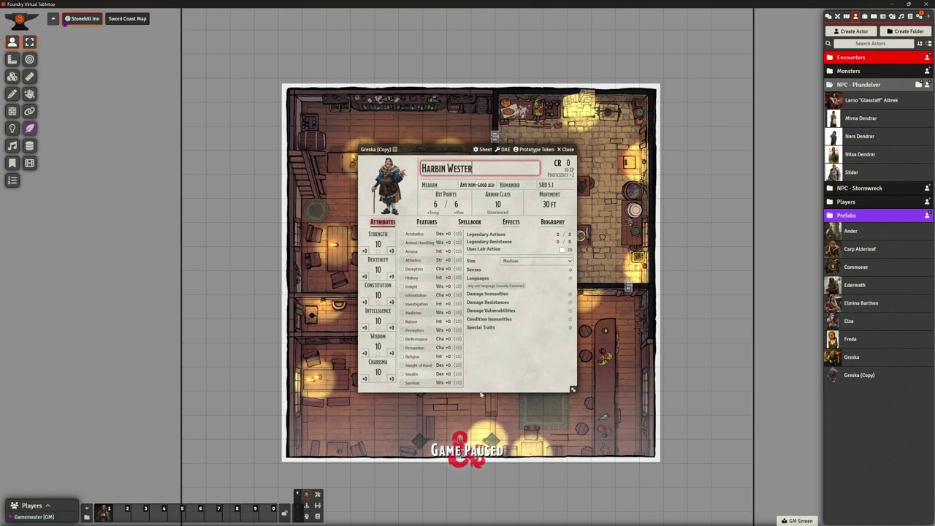
{"action": "type", "text": "ester"}
{"action": "key", "text": "Return"}
{"action": "key", "text": "Escape"}
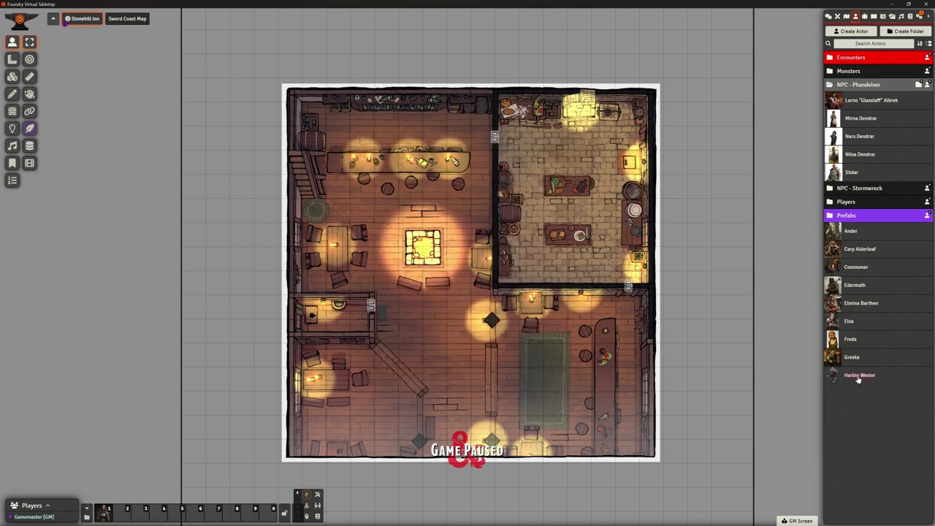
- Duplicate the Harbin Wester actor and open the copy's avatar and token artwork editor
{"action": "right_click", "coordinate": [858, 376]}
{"action": "left_click", "coordinate": [853, 443]}
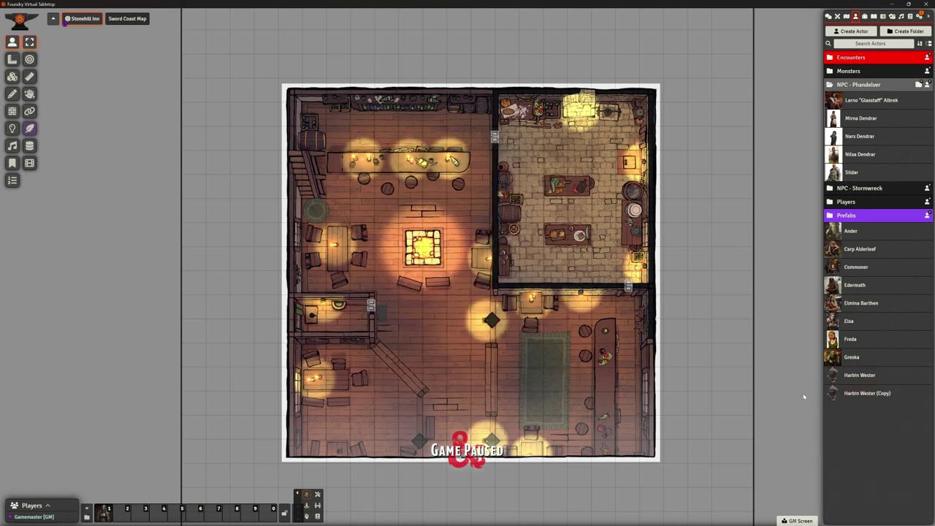
{"action": "left_click", "coordinate": [867, 393]}
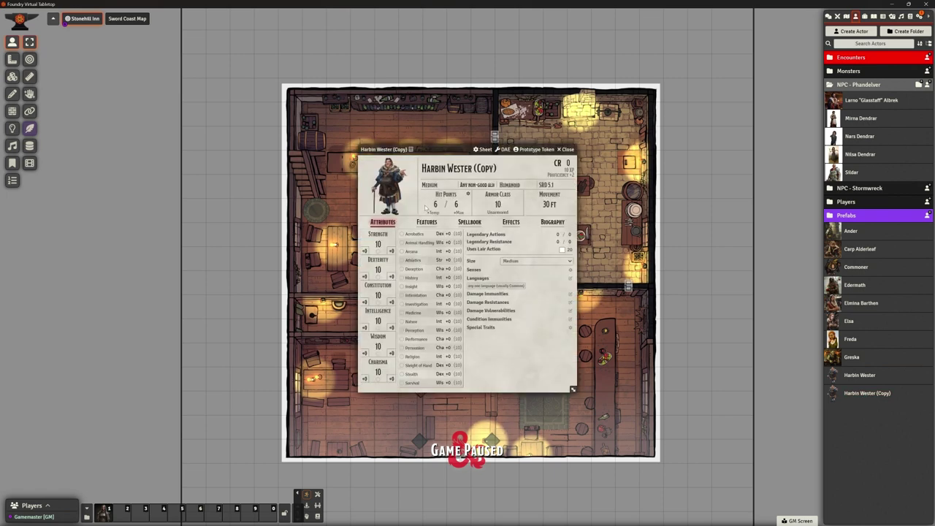
{"action": "left_click", "coordinate": [398, 195]}
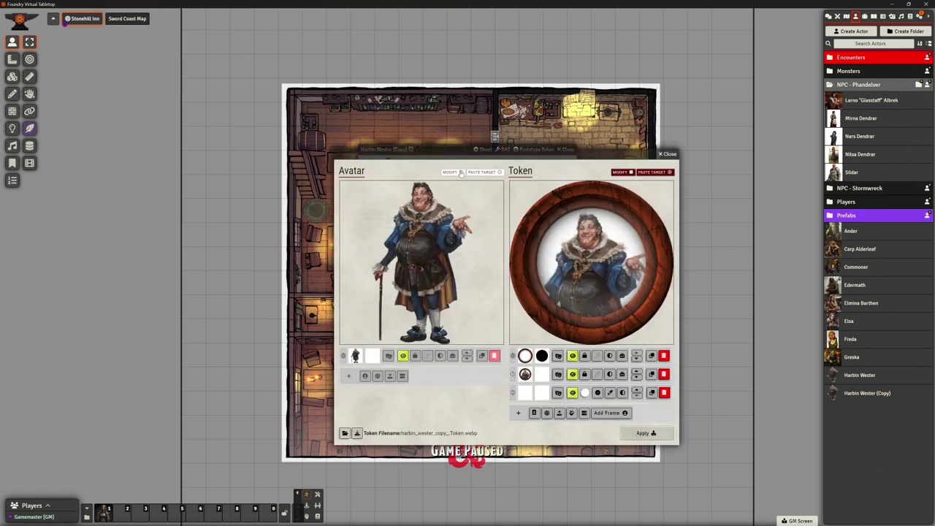
- Replace the avatar image with Hilda Stonehill.png and remove Harbin Wester's old portrait layers from both the avatar and the token
{"action": "left_click", "coordinate": [461, 172]}
{"action": "left_click", "coordinate": [389, 376]}
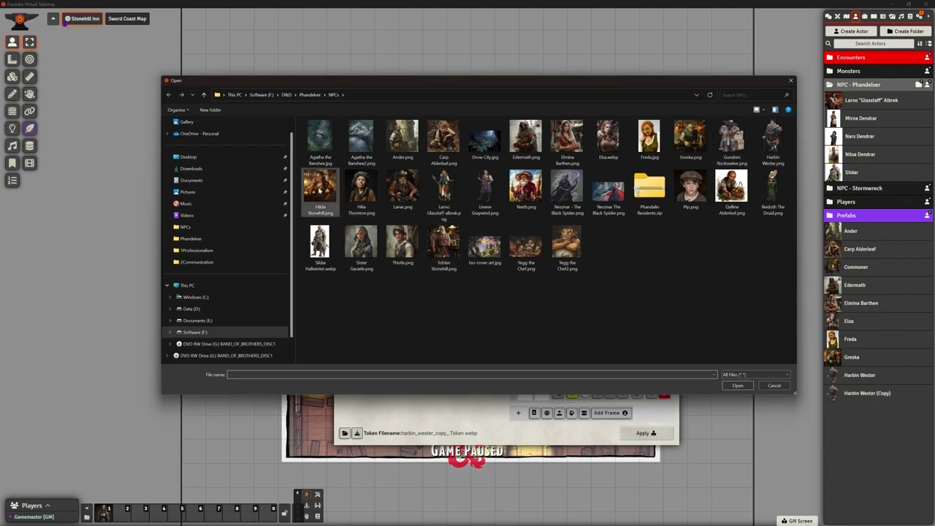
{"action": "left_click", "coordinate": [319, 189]}
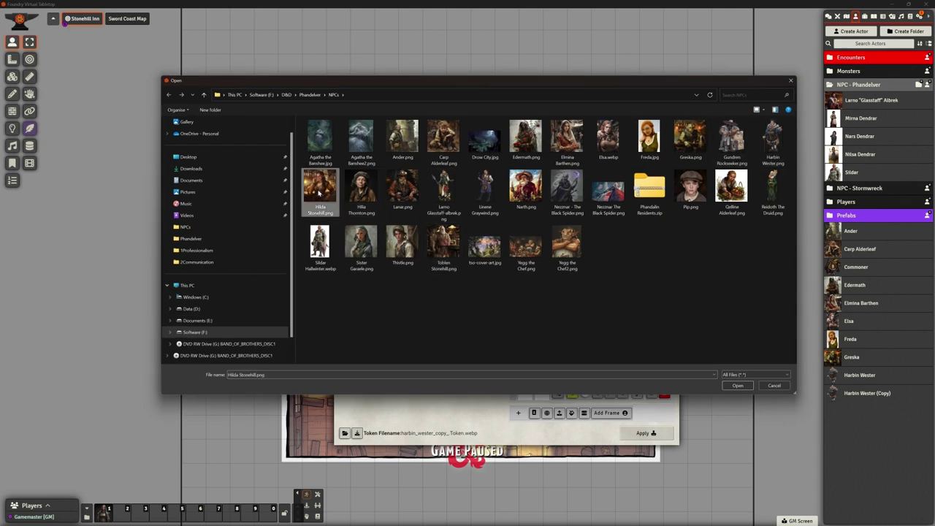
{"action": "left_click", "coordinate": [735, 385]}
{"action": "left_click", "coordinate": [494, 374]}
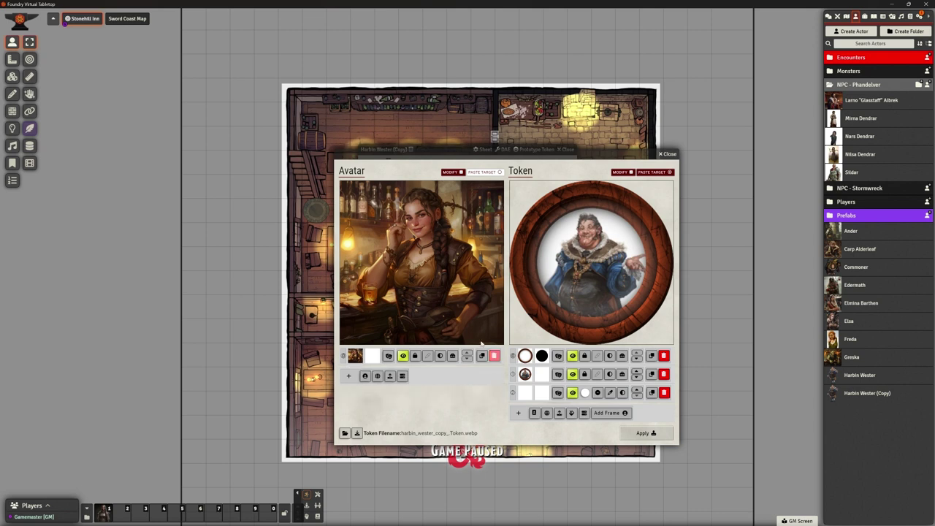
{"action": "left_click", "coordinate": [663, 374]}
- Add the Hilda Stonehill avatar to the token beneath the ring frame, scale it down to fit the ring, and apply the artwork
{"action": "left_click", "coordinate": [583, 395]}
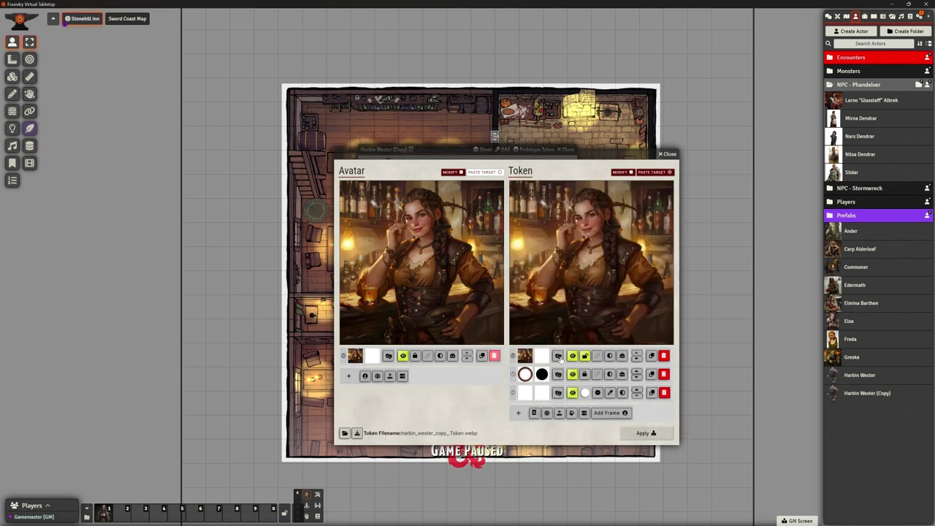
{"action": "left_click", "coordinate": [636, 358]}
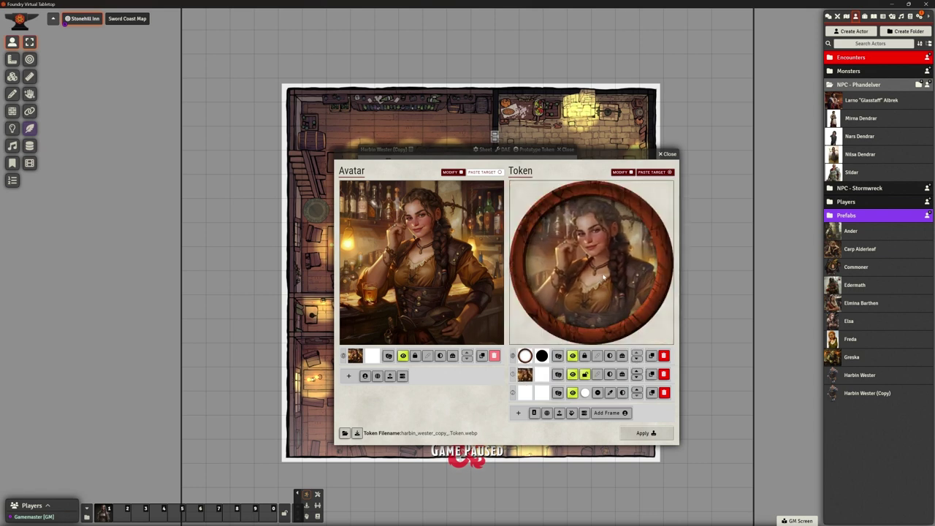
{"action": "scroll", "coordinate": [599, 280], "scroll_direction": "down", "scroll_amount": 2}
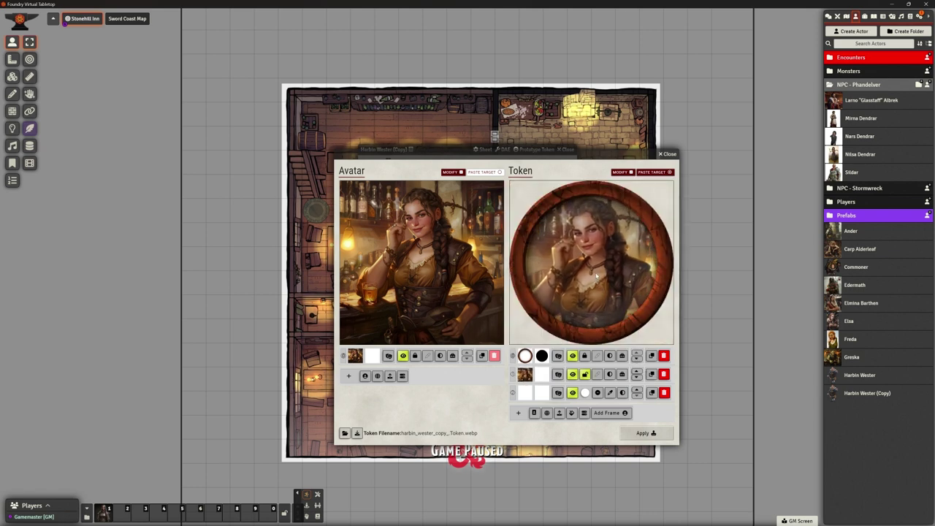
{"action": "left_click", "coordinate": [643, 433]}
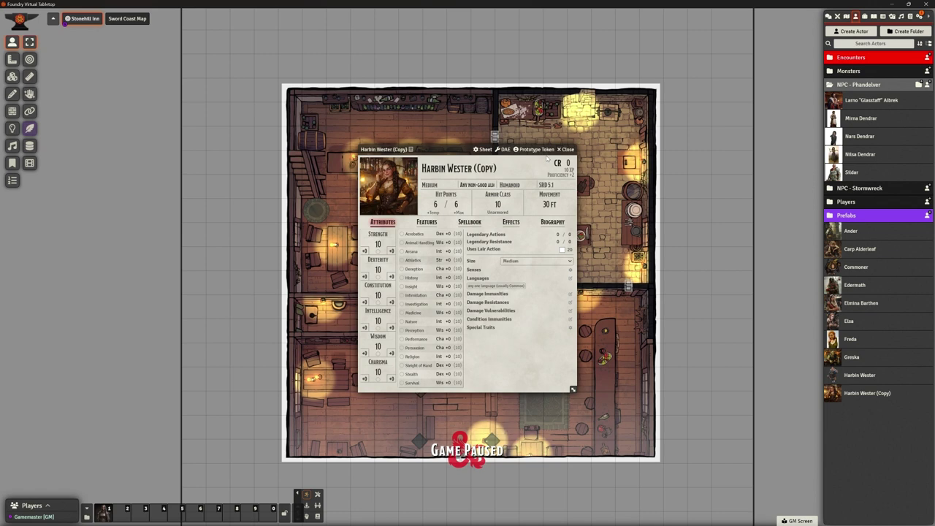
- Rename the copied Harbin Wester actor to Hilda Stonehill and close its sheet
{"action": "triple_click", "coordinate": [509, 168]}
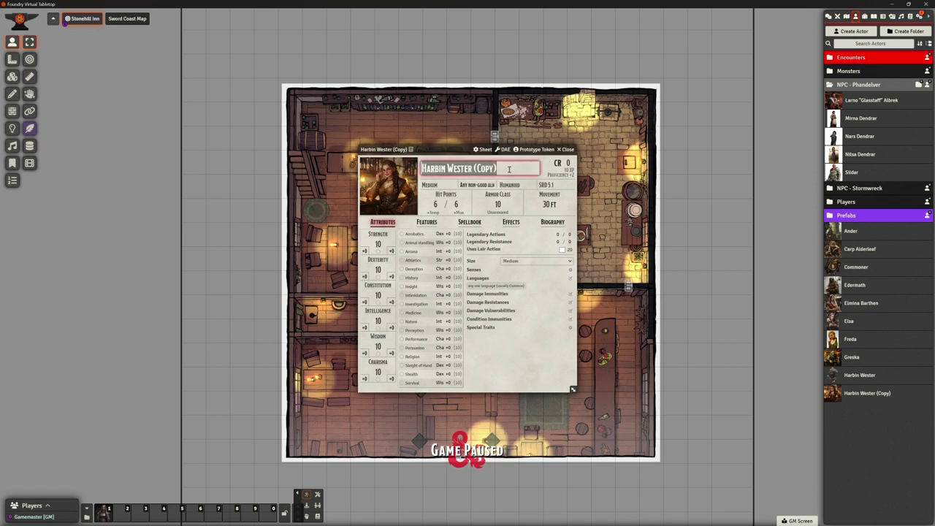
{"action": "type", "text": "Hilda Sto"}
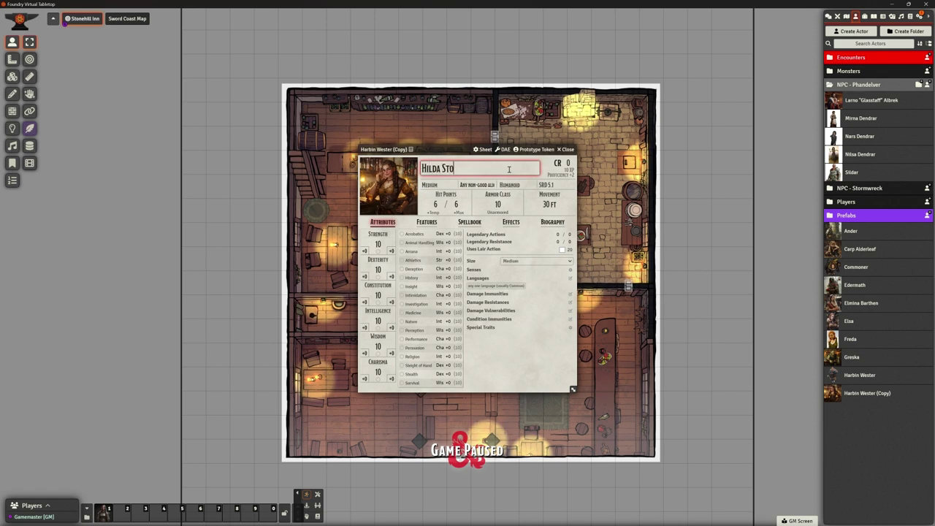
{"action": "type", "text": "nehill"}
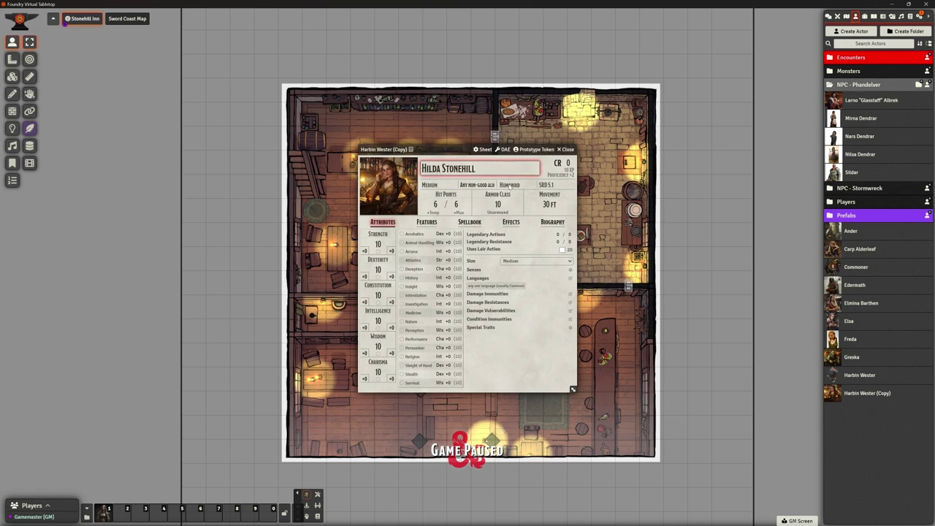
{"action": "key", "text": "Return"}
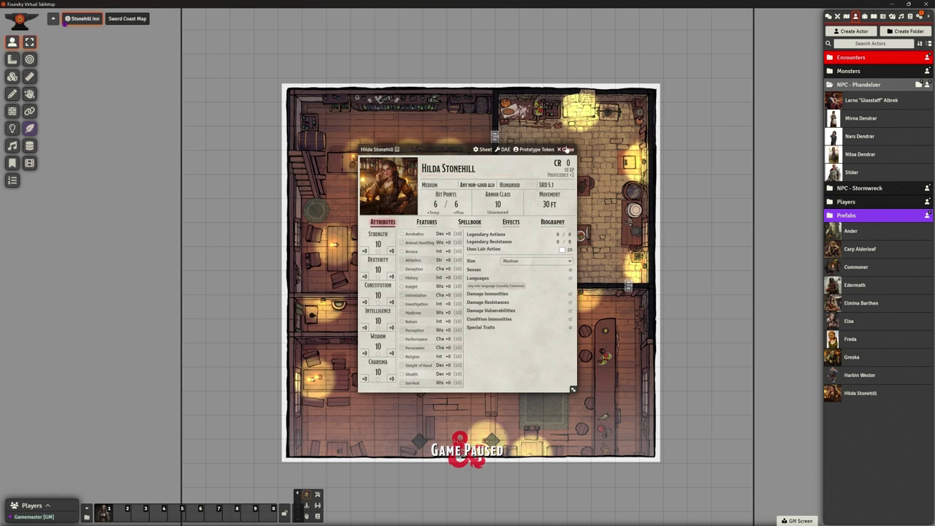
{"action": "left_click", "coordinate": [568, 150]}
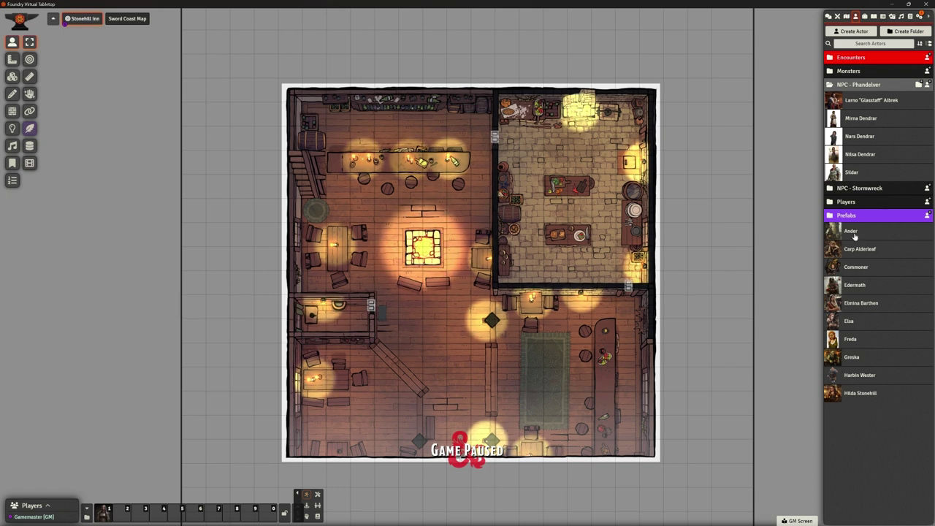
- Duplicate the Hilda Stonehill actor and open the copy's avatar and token artwork editor
{"action": "right_click", "coordinate": [848, 397]}
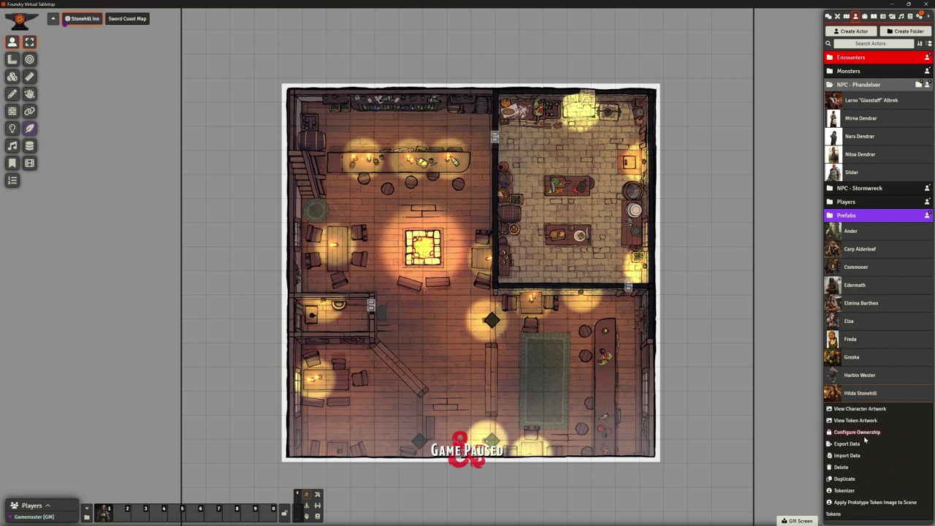
{"action": "left_click", "coordinate": [844, 479]}
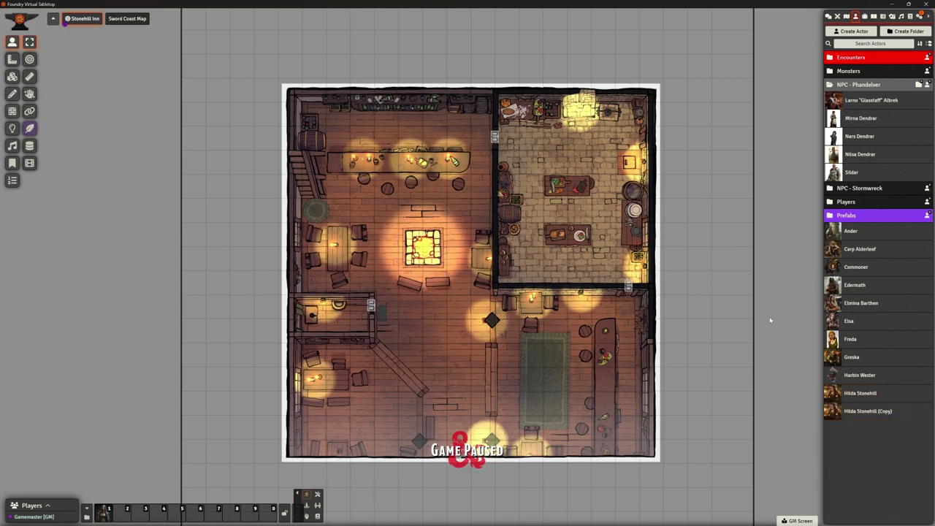
{"action": "left_click", "coordinate": [849, 410]}
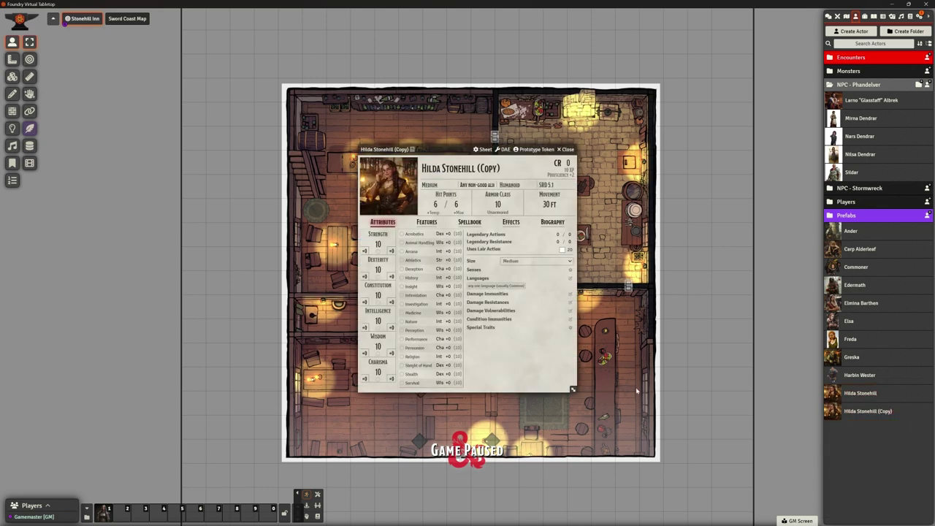
{"action": "left_click", "coordinate": [393, 181]}
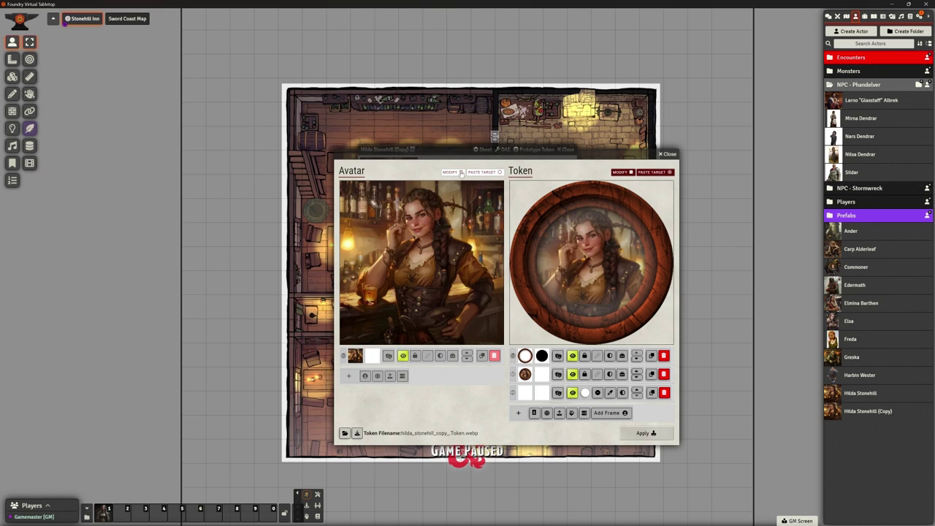
- Replace the avatar image with Hilia Thornton.png and remove Hilda Stonehill's old portrait layers from both the avatar and the token
{"action": "left_click", "coordinate": [390, 376]}
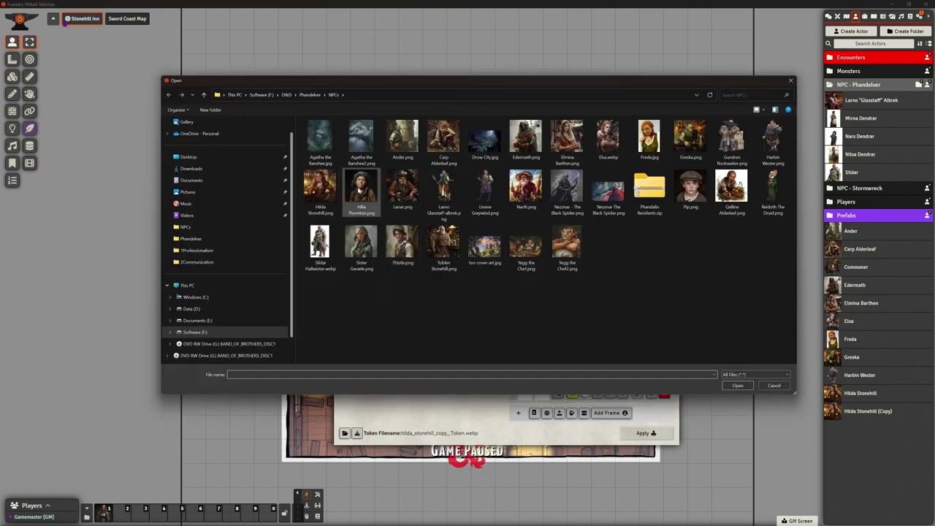
{"action": "left_click", "coordinate": [358, 191]}
{"action": "left_click", "coordinate": [737, 386]}
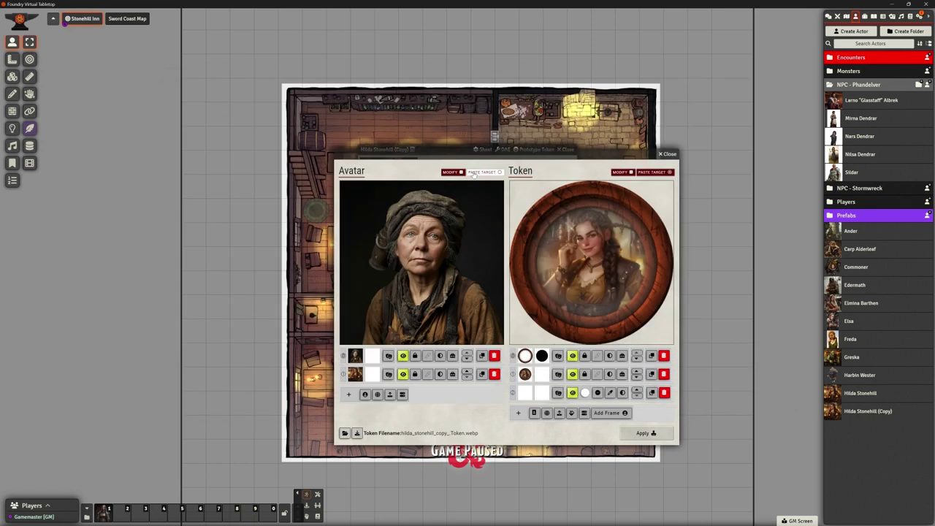
{"action": "left_click", "coordinate": [494, 374]}
{"action": "left_click", "coordinate": [664, 374]}
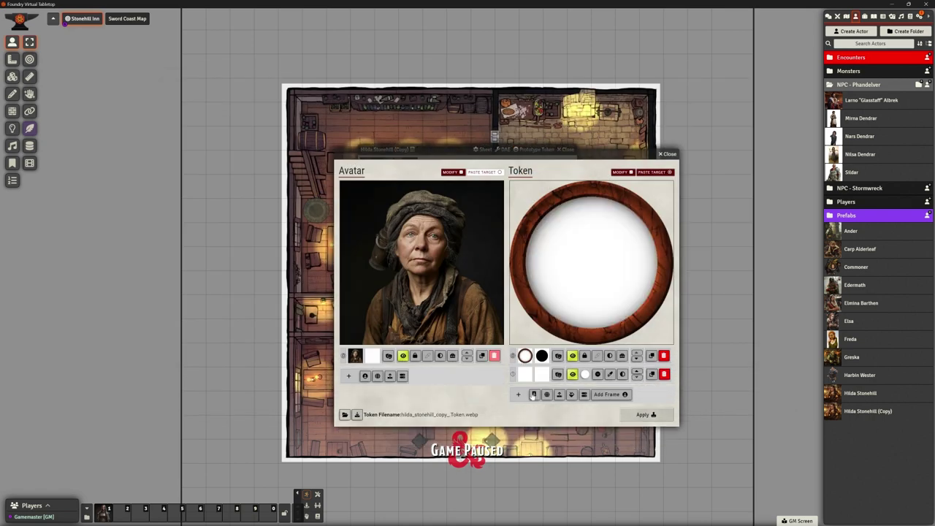
- Add the Hilia Thornton avatar to the token beneath the ring frame, scale it to fit the ring, and apply the artwork
{"action": "left_click", "coordinate": [534, 394]}
{"action": "left_click", "coordinate": [636, 358]}
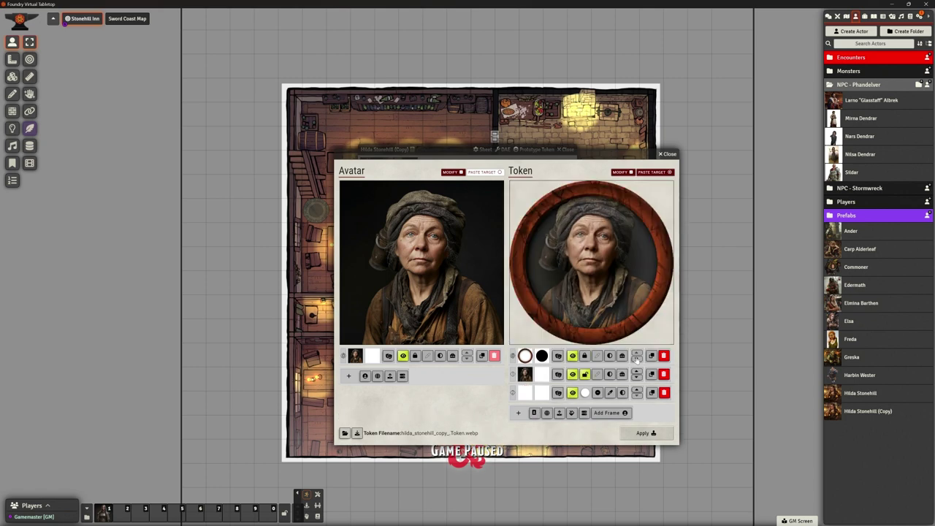
{"action": "scroll", "coordinate": [607, 269], "scroll_direction": "down", "scroll_amount": 2}
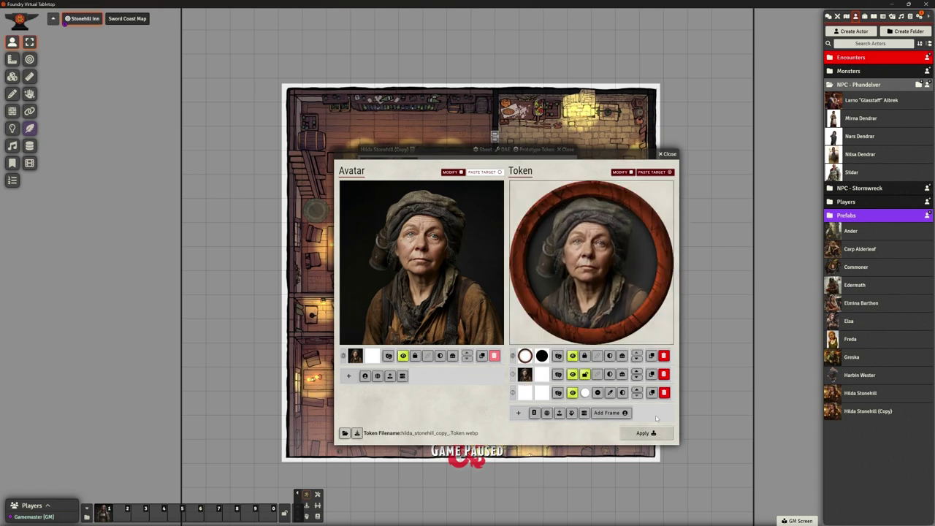
{"action": "left_click", "coordinate": [643, 432]}
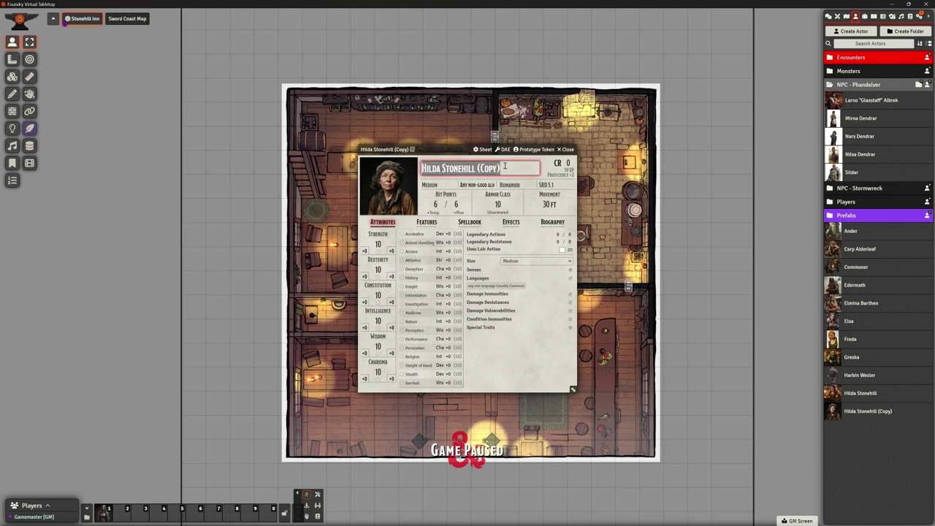
- Rename the copied Hilda Stonehill actor to Hilia Thornton and close its sheet
{"action": "type", "text": "Hili"}
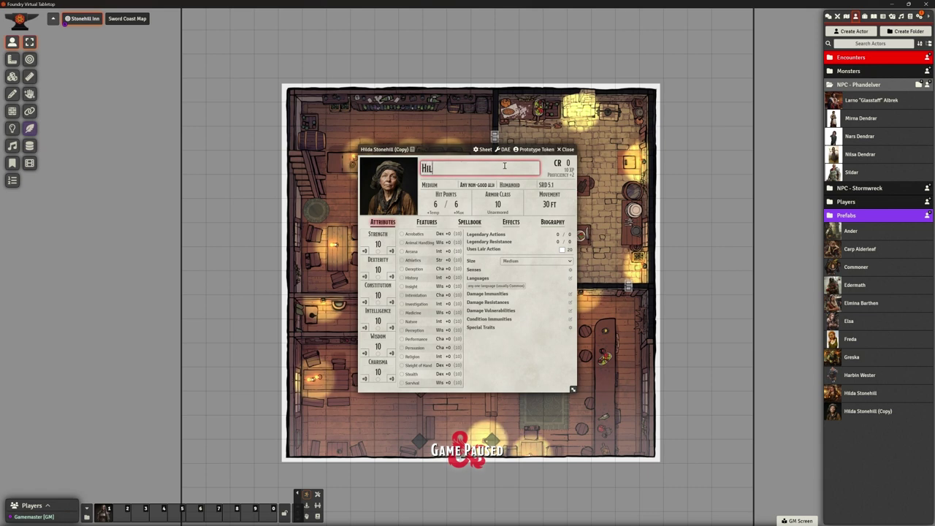
{"action": "type", "text": "a"}
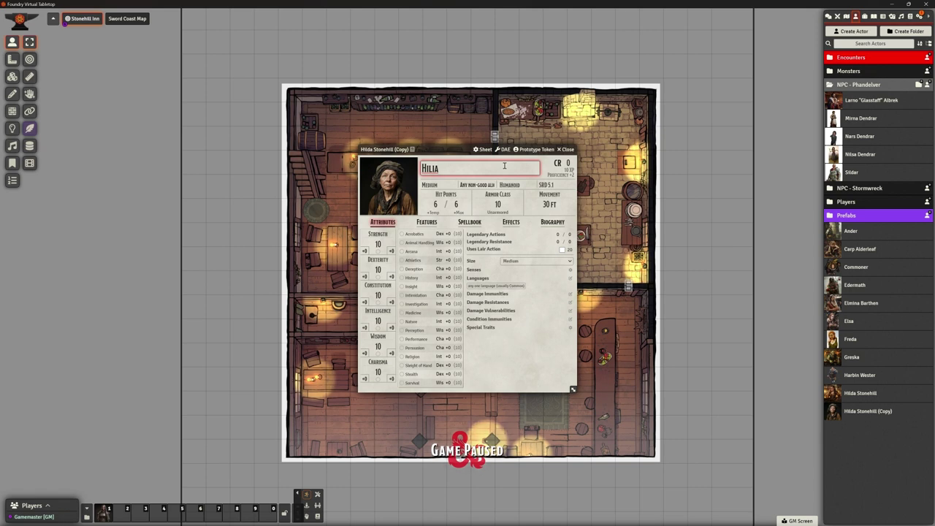
{"action": "type", "text": " Thornton"}
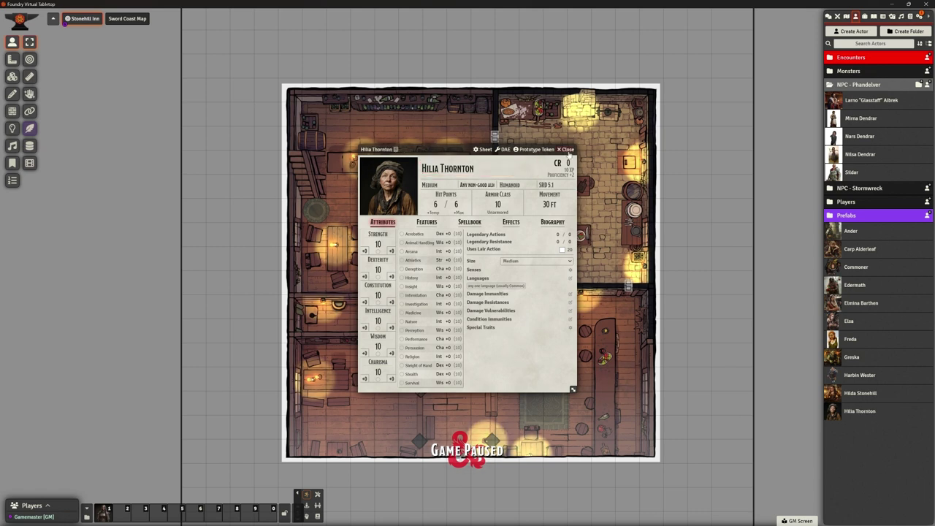
{"action": "key", "text": "Escape"}
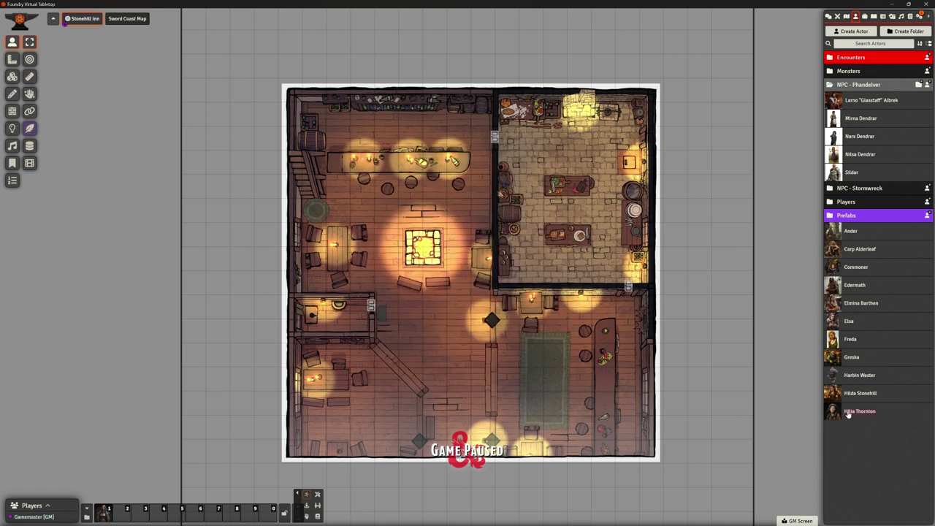
- Place a Hilia Thornton token on the inn floor below the central hearth and open its token configuration
{"action": "left_click_drag", "start_coordinate": [847, 411], "coordinate": [435, 358]}
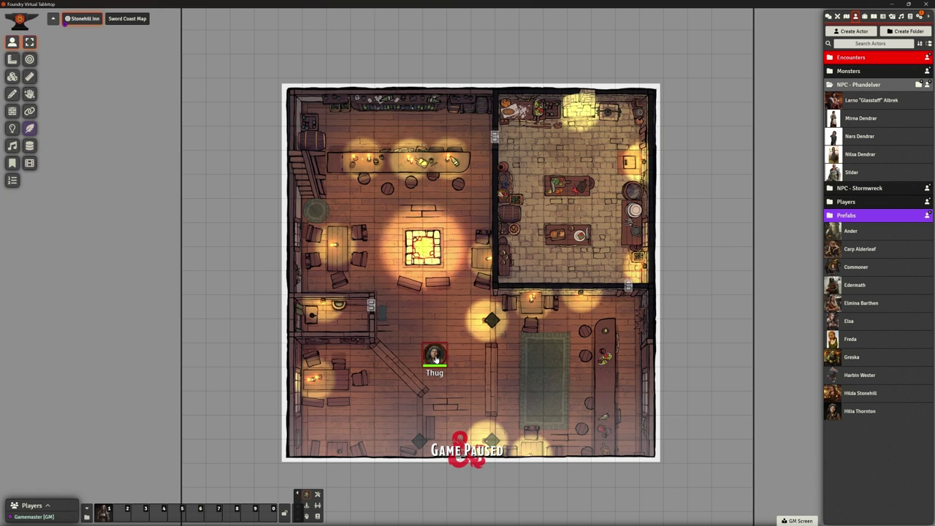
{"action": "right_click", "coordinate": [435, 356]}
{"action": "right_click", "coordinate": [435, 356]}
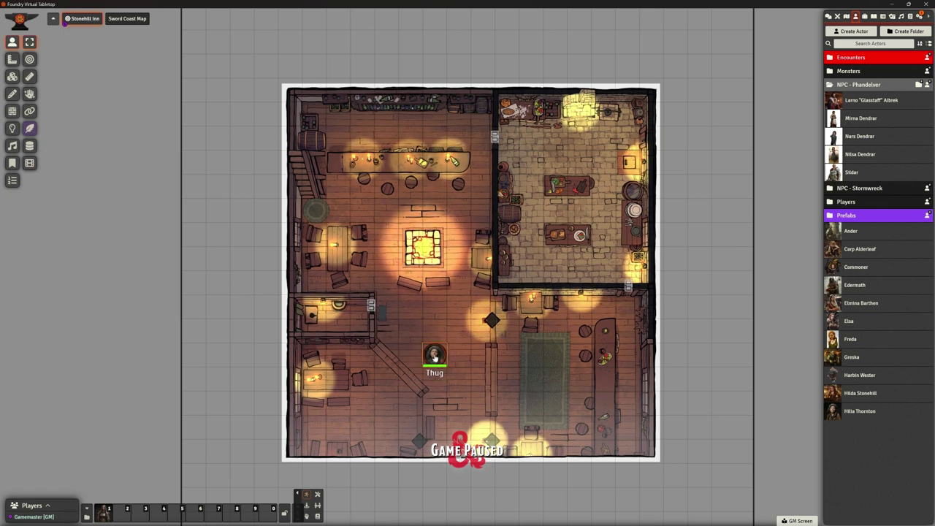
{"action": "right_click", "coordinate": [434, 356]}
{"action": "right_click", "coordinate": [434, 355]}
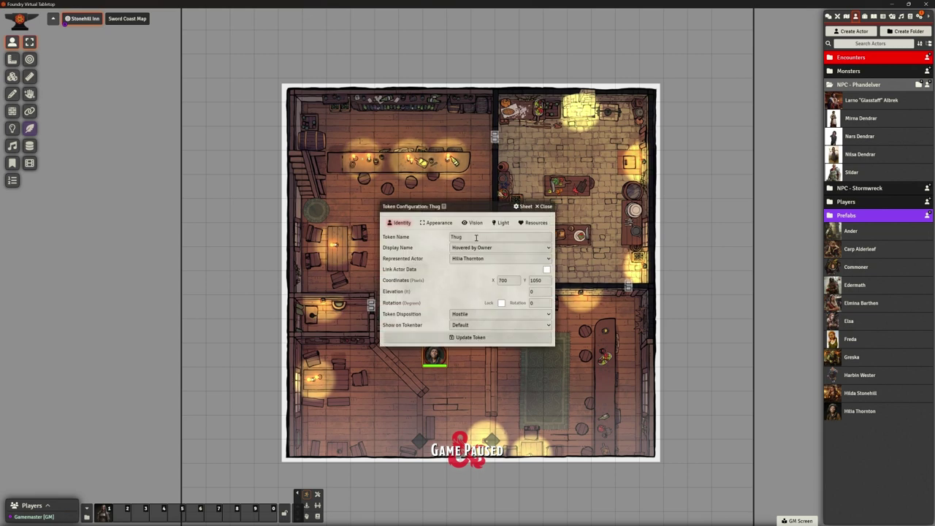
- Set the placed token's name to Hilia Thornton, update it, and delete the token from the scene
{"action": "left_click_drag", "start_coordinate": [474, 237], "coordinate": [439, 234]}
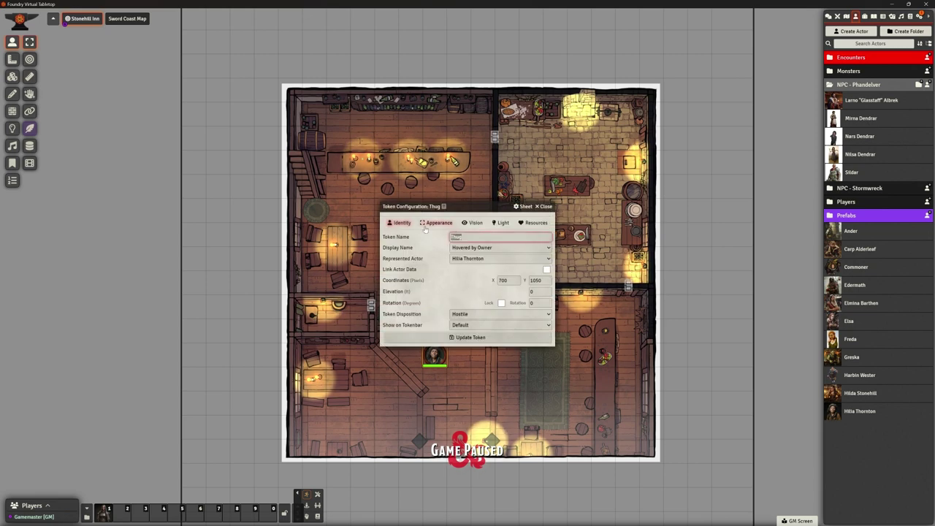
{"action": "type", "text": "Hilla"}
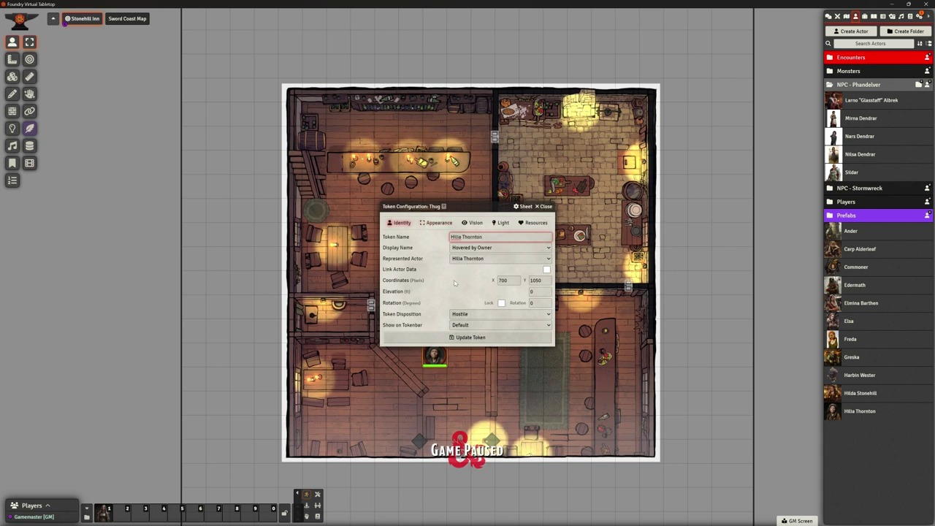
{"action": "left_click", "coordinate": [450, 339]}
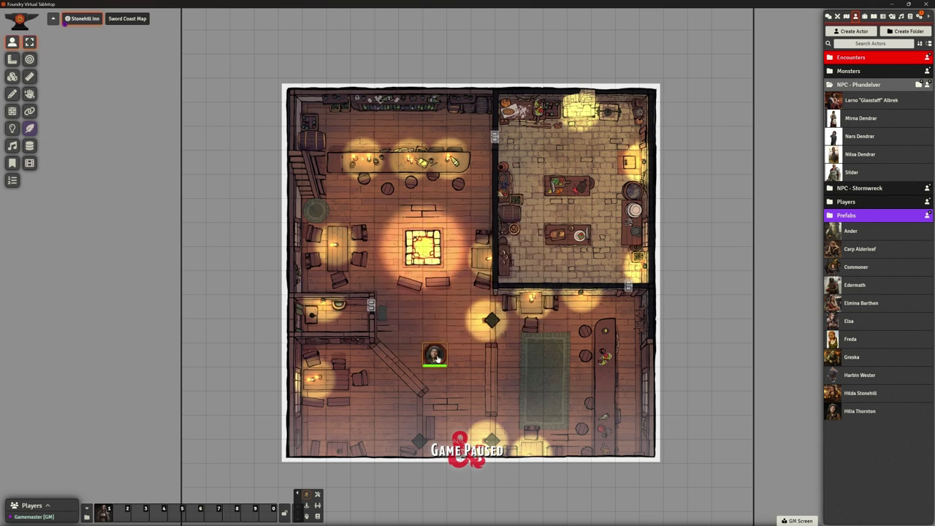
{"action": "key", "text": "Delete"}
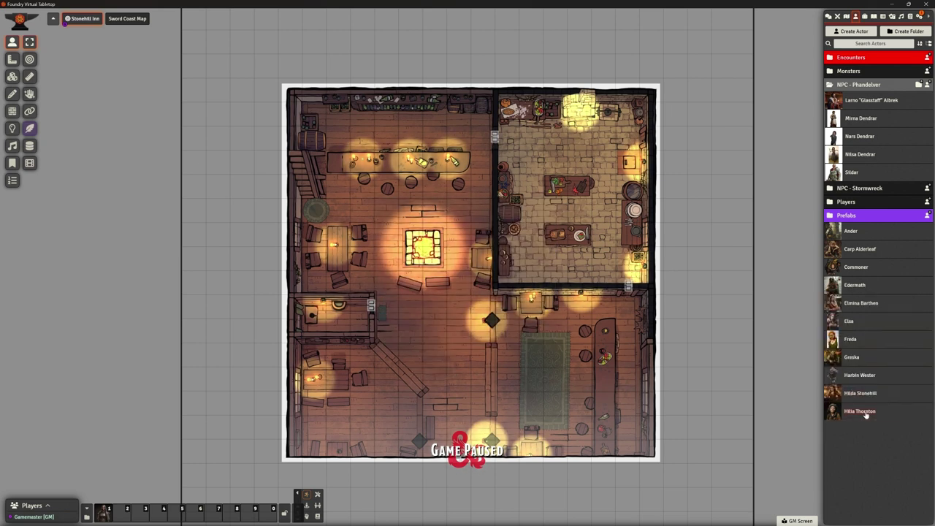
- Duplicate the Hilia Thornton actor and open the copy's avatar and token artwork editor
{"action": "right_click", "coordinate": [865, 414]}
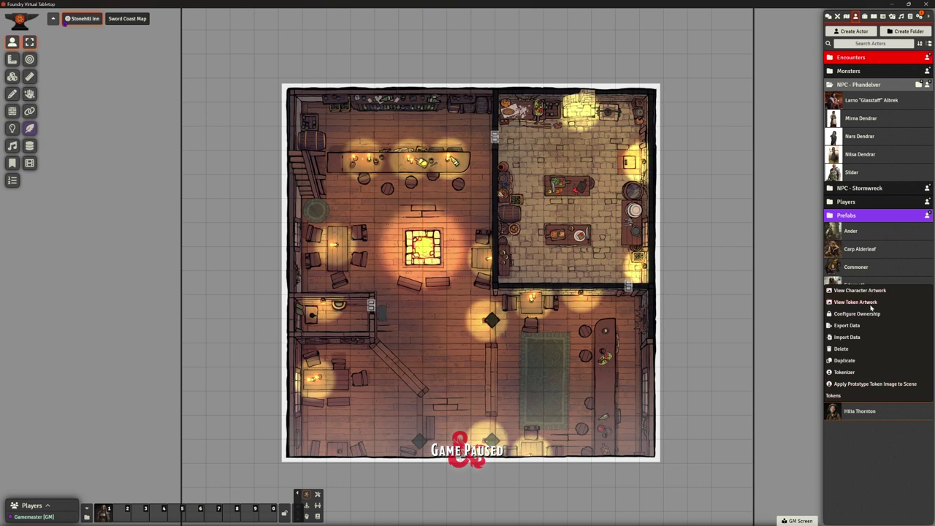
{"action": "left_click", "coordinate": [846, 360]}
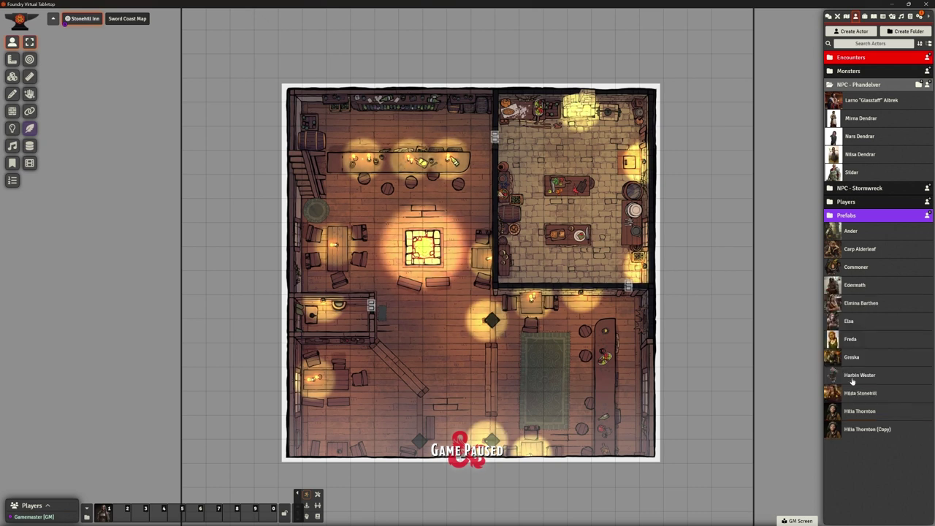
{"action": "left_click", "coordinate": [867, 429]}
{"action": "left_click", "coordinate": [385, 178]}
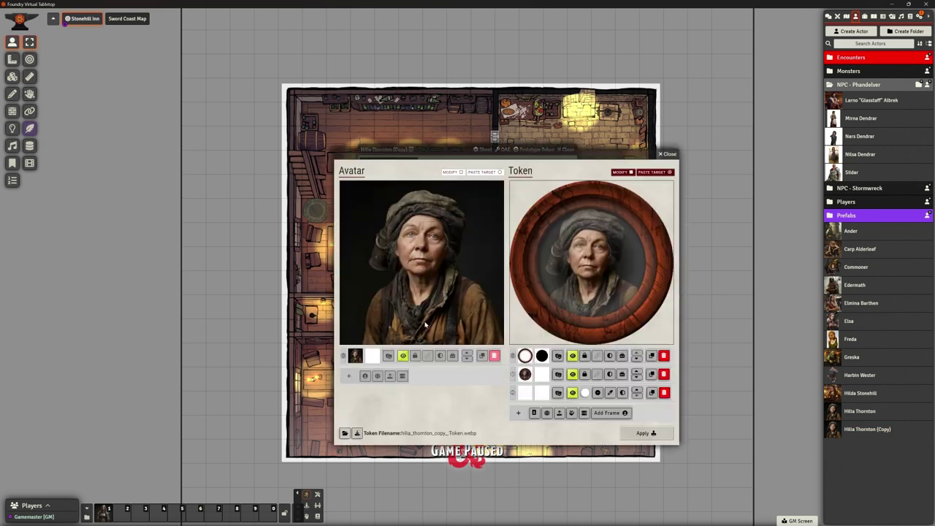
- Replace the avatar image with Lanar.png and remove Hilia Thornton's old portrait layers from both the avatar and the token
{"action": "left_click", "coordinate": [386, 376]}
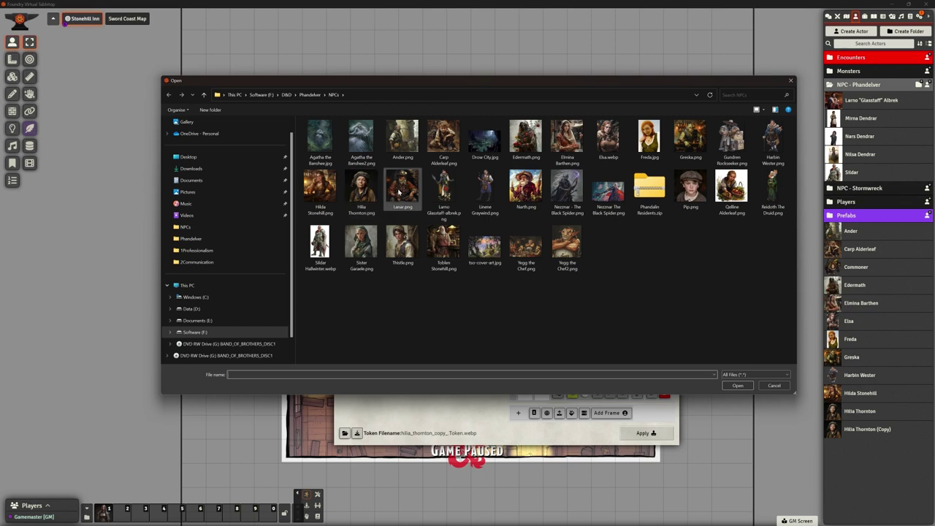
{"action": "left_click", "coordinate": [399, 192]}
{"action": "left_click", "coordinate": [736, 386]}
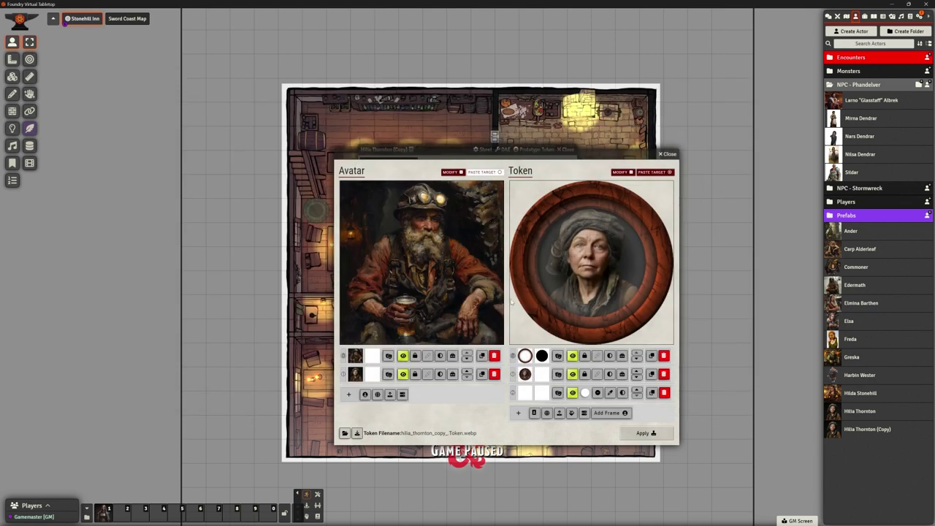
{"action": "left_click", "coordinate": [494, 374]}
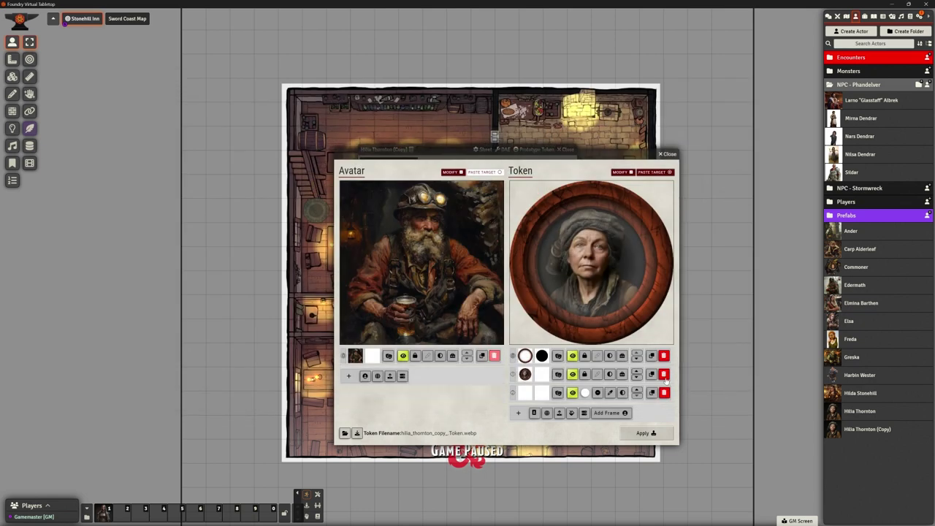
{"action": "left_click", "coordinate": [664, 374]}
- Add the Lanar avatar to the token beneath the ring frame and apply the artwork
{"action": "left_click", "coordinate": [534, 394]}
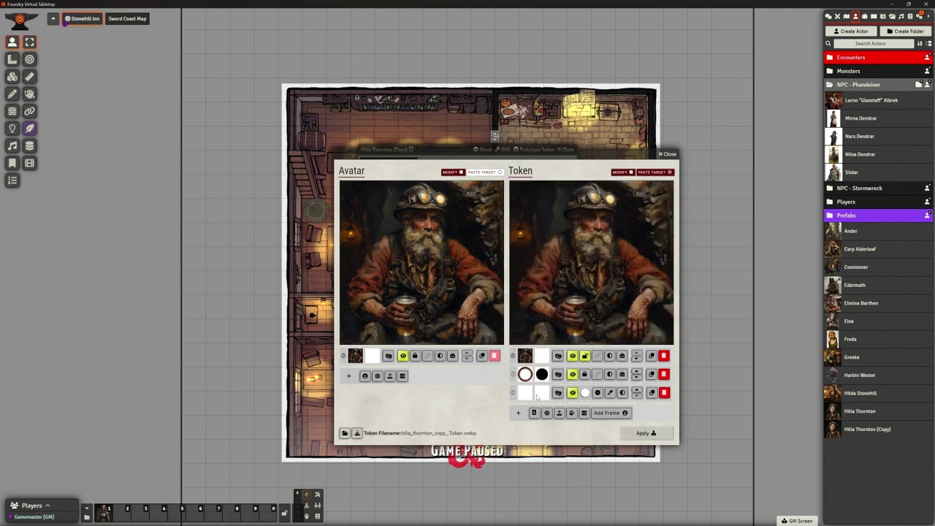
{"action": "left_click", "coordinate": [636, 359]}
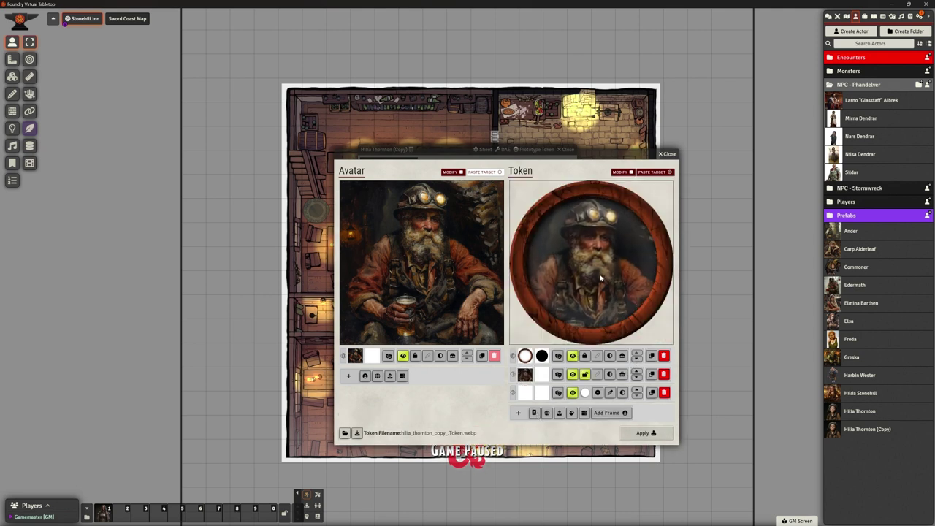
{"action": "left_click", "coordinate": [643, 433]}
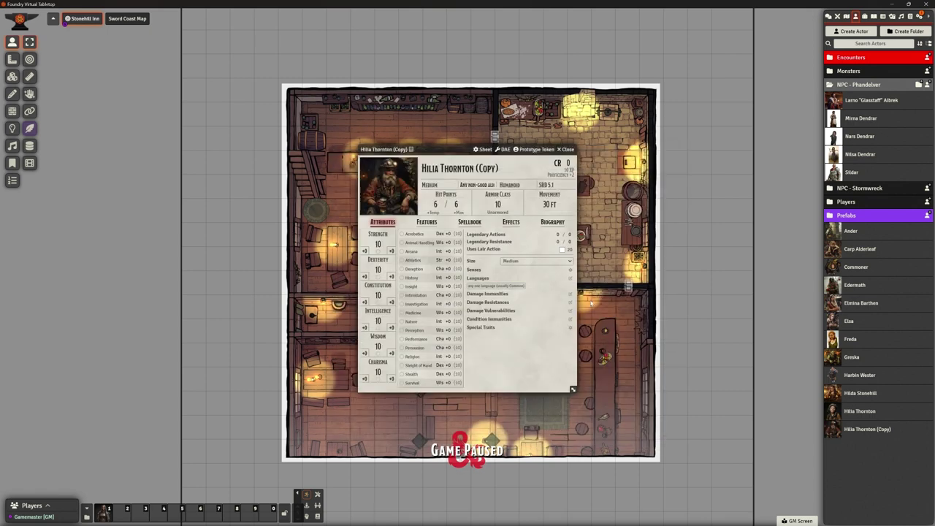
- Rename the copied Hilia Thornton actor to Lanar and close its sheet
{"action": "triple_click", "coordinate": [506, 168]}
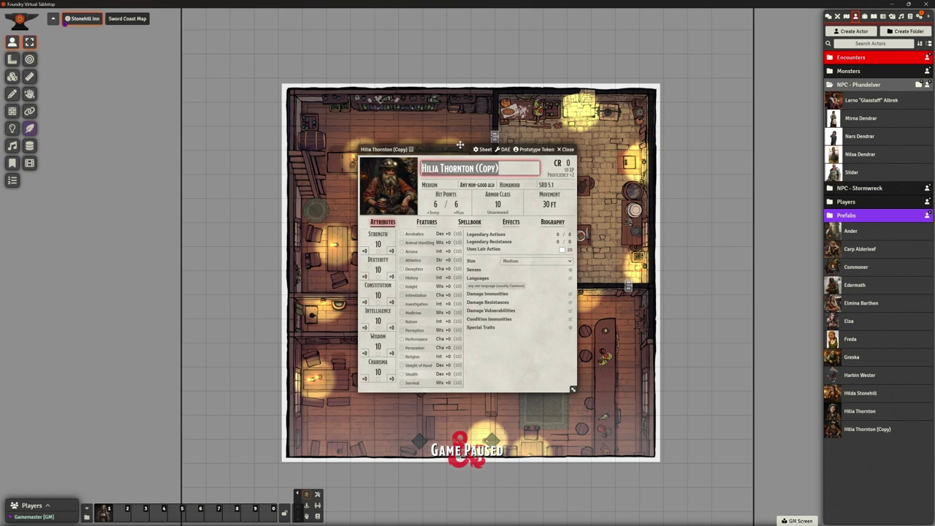
{"action": "type", "text": "La"}
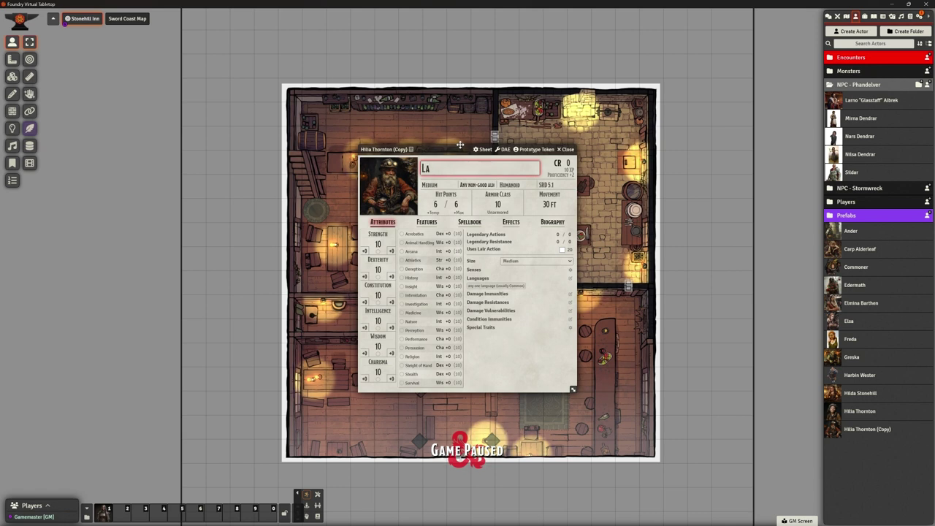
{"action": "type", "text": "nar"}
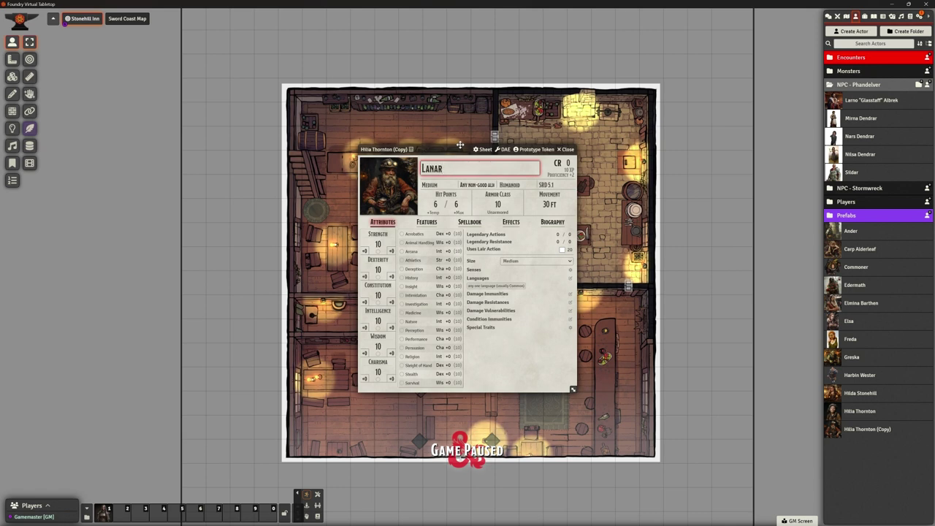
{"action": "left_click", "coordinate": [519, 360]}
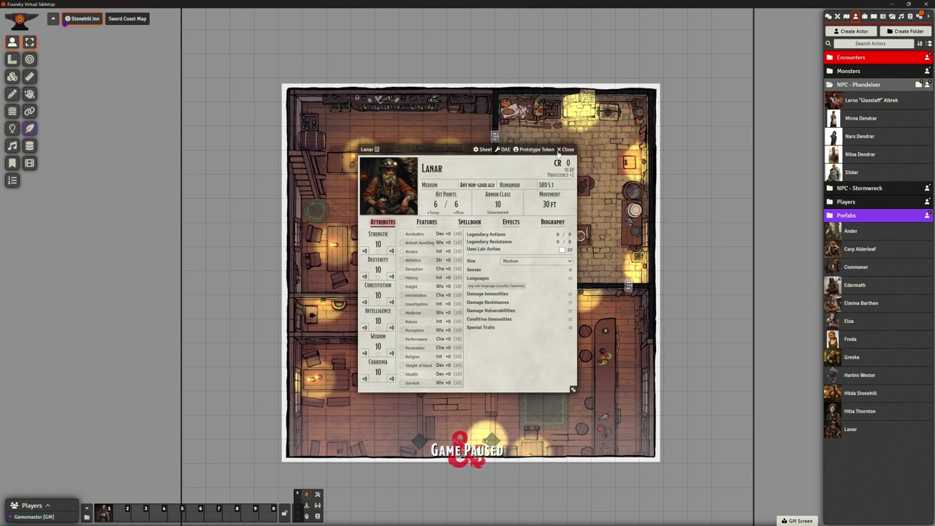
{"action": "left_click", "coordinate": [568, 150]}
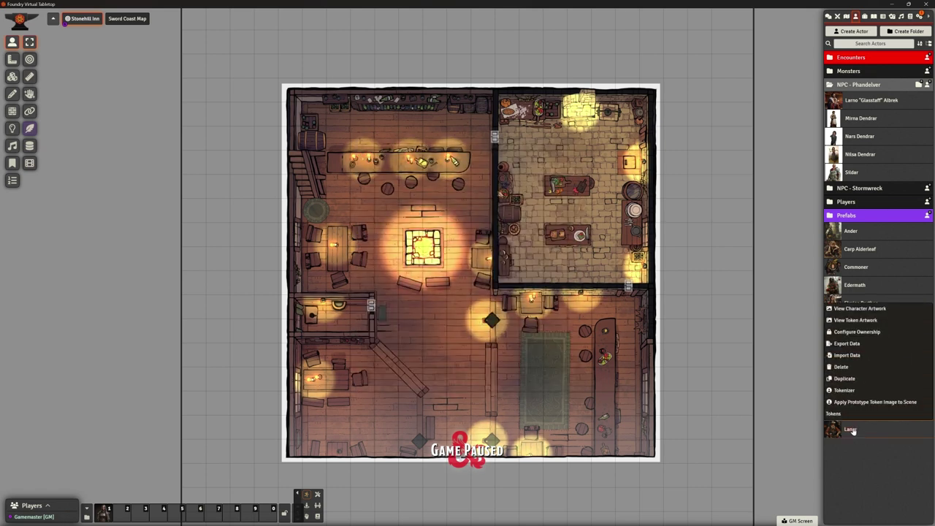
- Duplicate the Lanar actor and open the copy's avatar and token artwork editor
{"action": "left_click", "coordinate": [851, 430]}
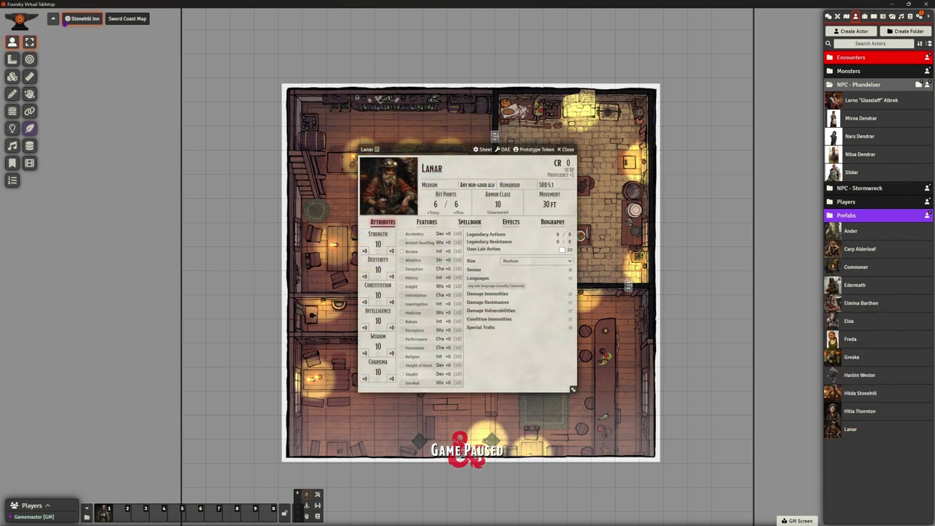
{"action": "left_click", "coordinate": [568, 150]}
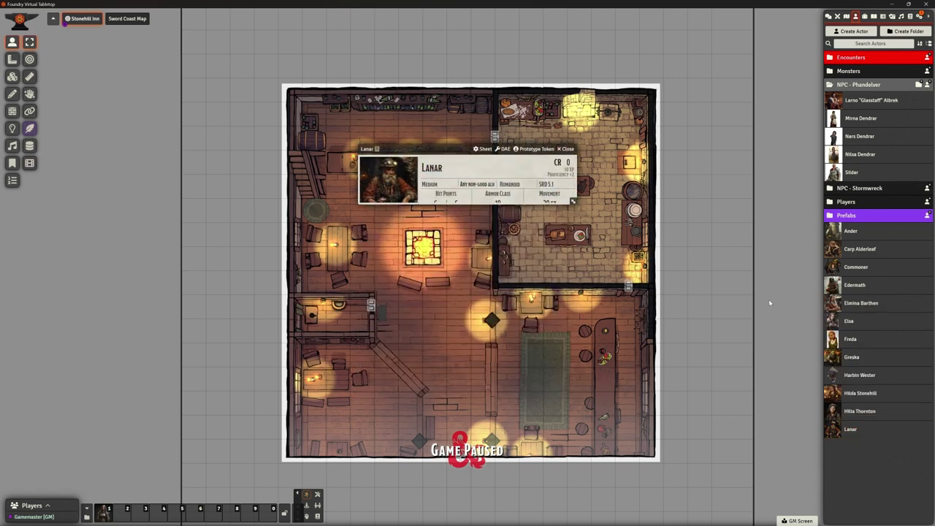
{"action": "right_click", "coordinate": [858, 429]}
{"action": "left_click", "coordinate": [862, 352]}
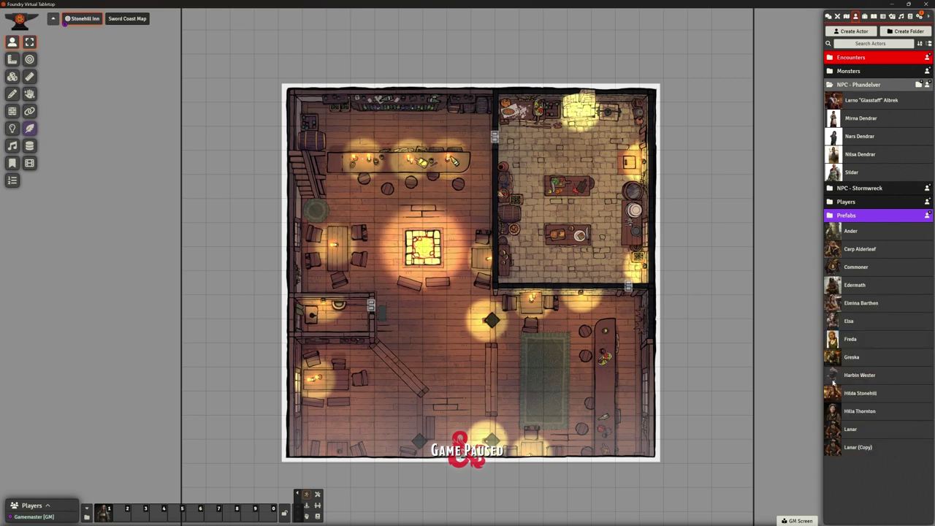
{"action": "left_click", "coordinate": [877, 447]}
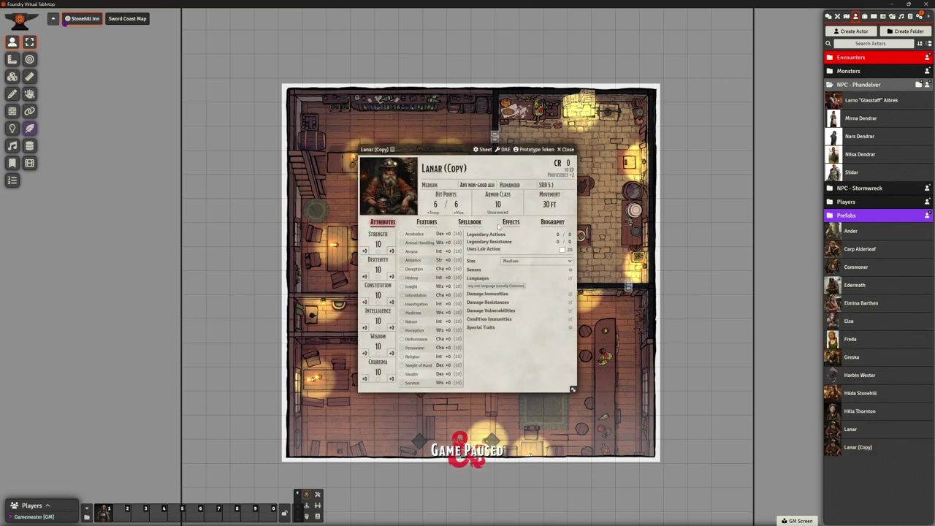
{"action": "left_click", "coordinate": [401, 190]}
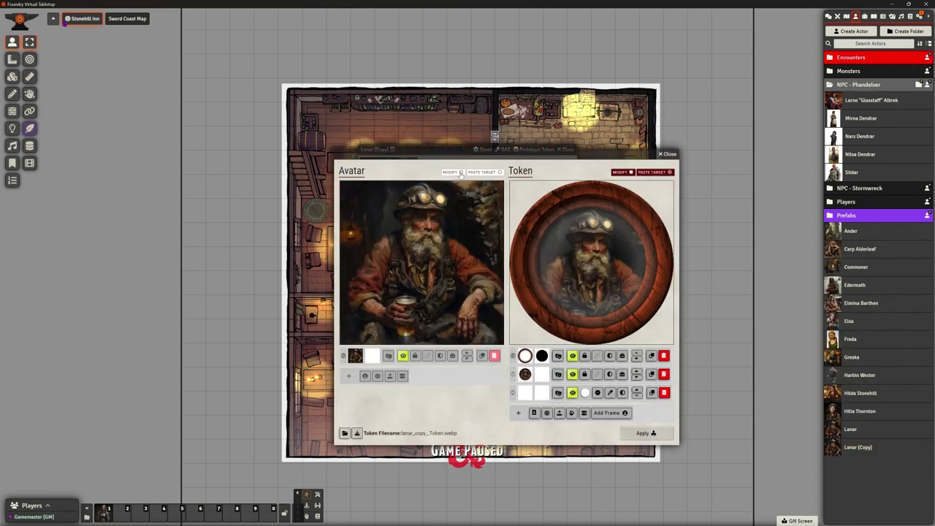
- Replace the avatar image with Linene Graywind.png and remove Lanar's old portrait layers from both the avatar and the token
{"action": "left_click", "coordinate": [460, 172]}
{"action": "left_click", "coordinate": [389, 376]}
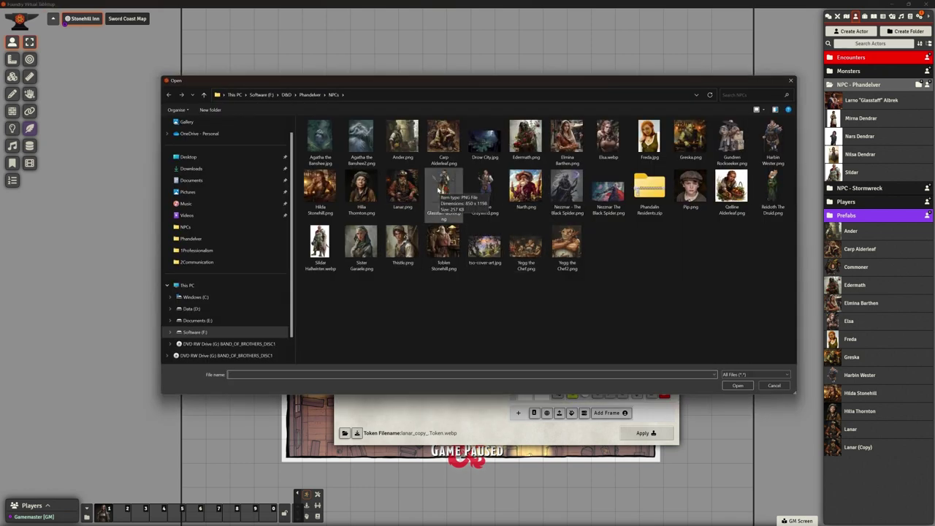
{"action": "left_click", "coordinate": [482, 186]}
{"action": "left_click", "coordinate": [737, 385]}
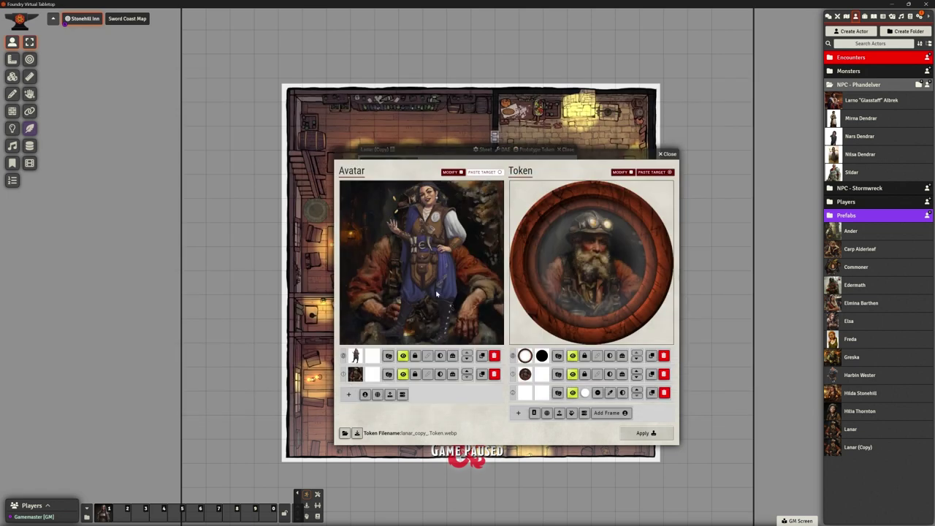
{"action": "left_click", "coordinate": [493, 374]}
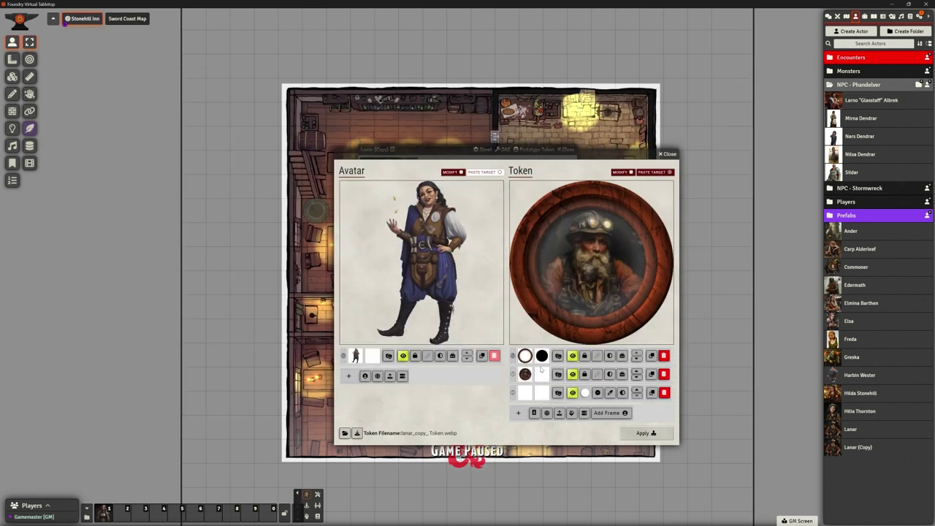
{"action": "left_click", "coordinate": [664, 374]}
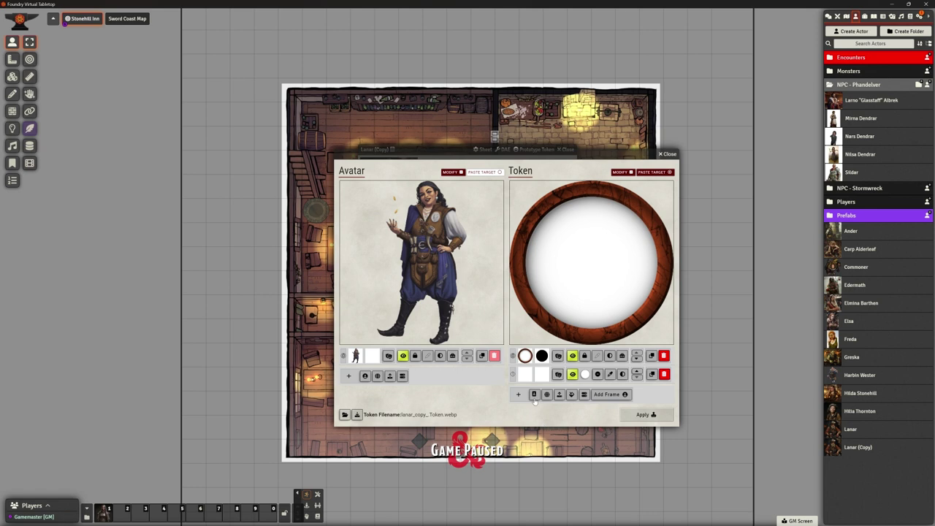
- Add the Linene Graywind avatar to the token, enlarge and position it beneath the ring frame, and apply the artwork
{"action": "left_click_drag", "start_coordinate": [588, 274], "coordinate": [584, 290]}
{"action": "scroll", "coordinate": [584, 290], "scroll_direction": "up", "scroll_amount": 10}
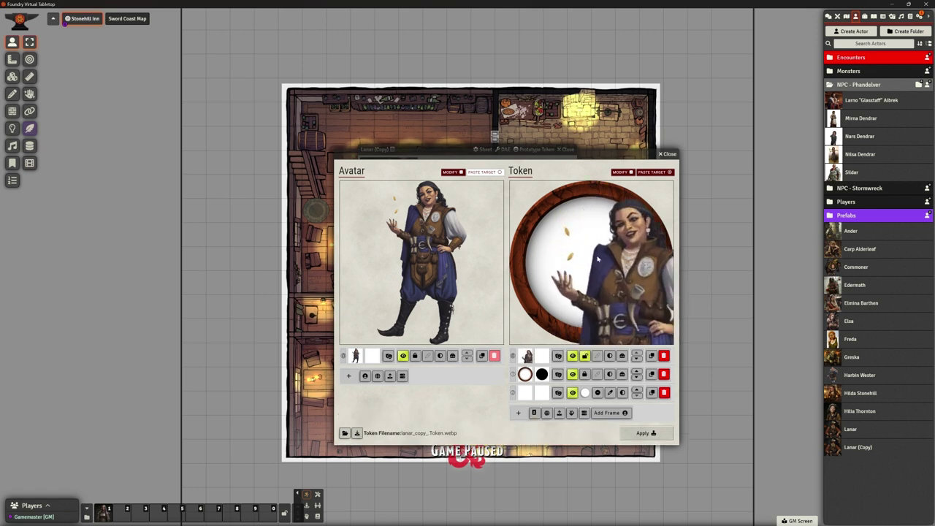
{"action": "left_click", "coordinate": [636, 358]}
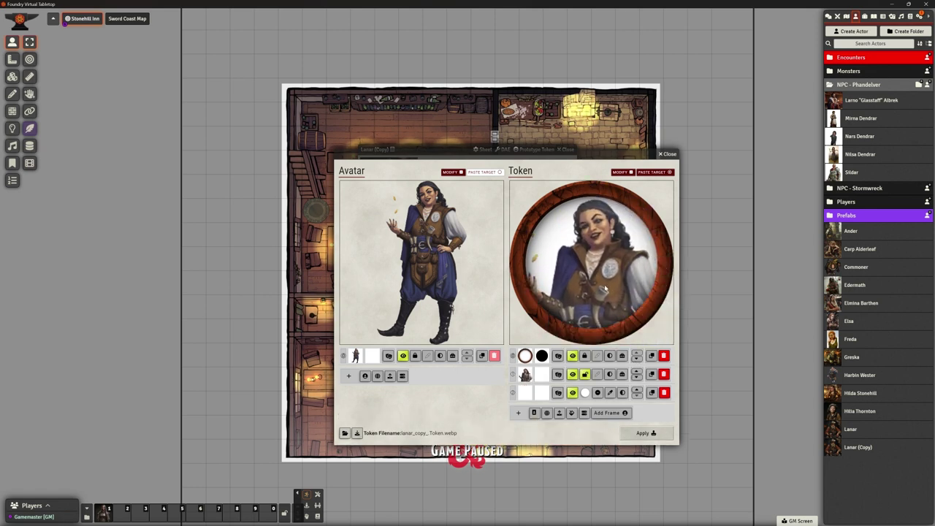
{"action": "left_click_drag", "start_coordinate": [599, 272], "coordinate": [627, 273]}
{"action": "left_click", "coordinate": [643, 433]}
- Rename the copied Lanar actor to Linene Graywind and close its sheet
{"action": "left_click", "coordinate": [486, 166]}
{"action": "key", "text": "BackSpace"}
{"action": "type", "text": "L"}
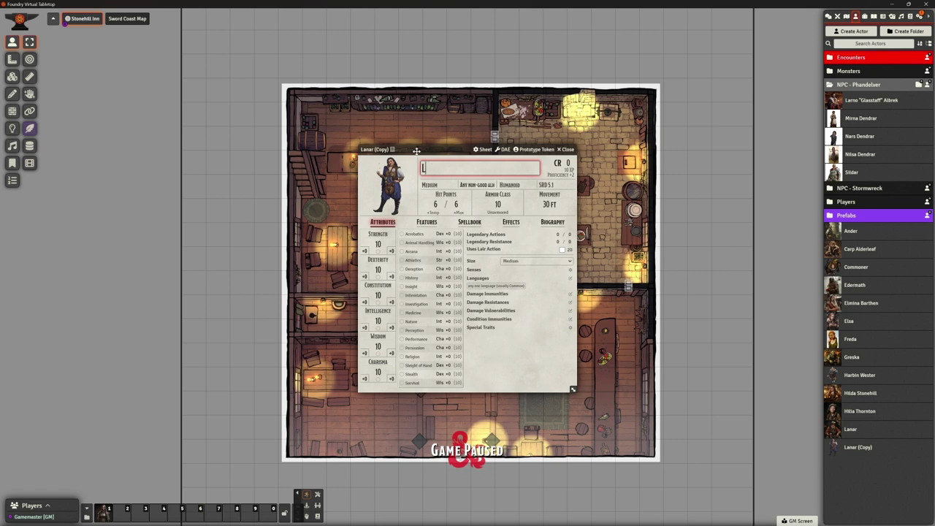
{"action": "type", "text": "inene G"}
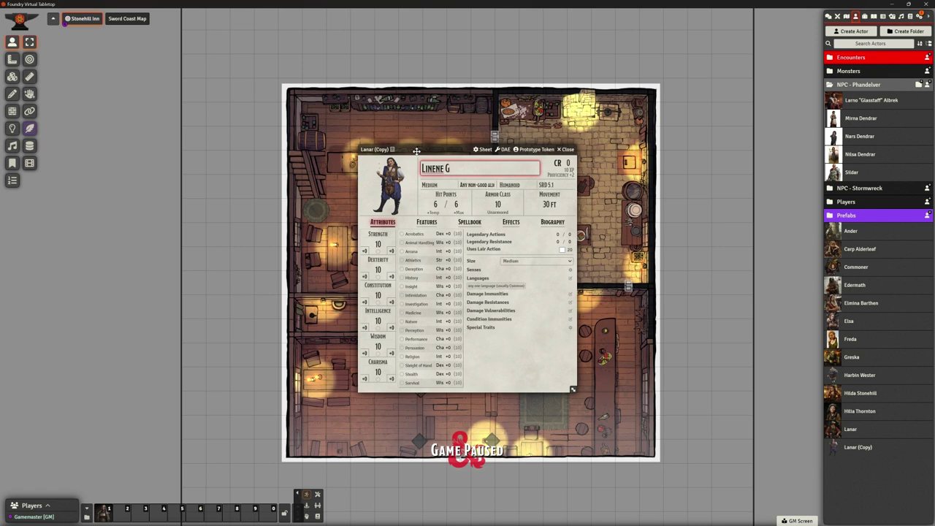
{"action": "type", "text": "raywind"}
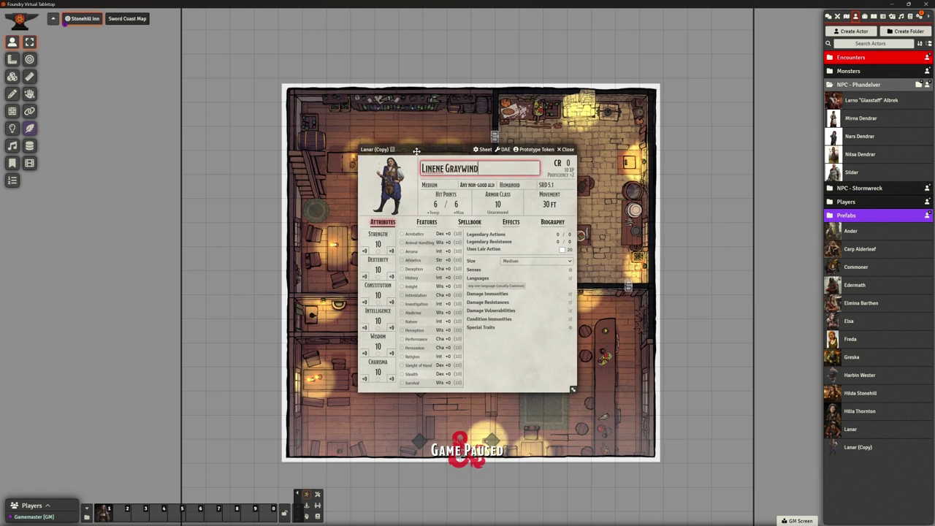
{"action": "key", "text": "Return"}
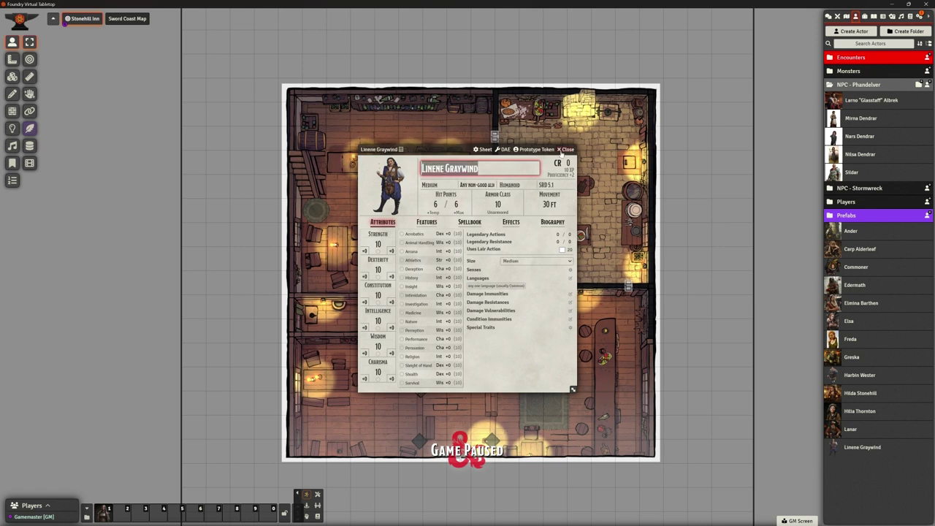
{"action": "left_click", "coordinate": [564, 150]}
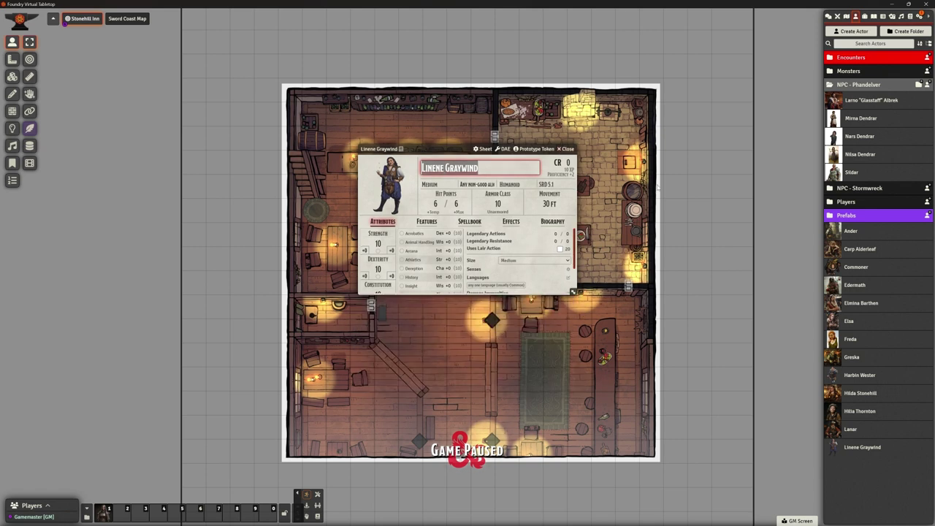
- Duplicate the Linene Graywind actor and open the copy's avatar and token artwork editor
{"action": "right_click", "coordinate": [846, 453]}
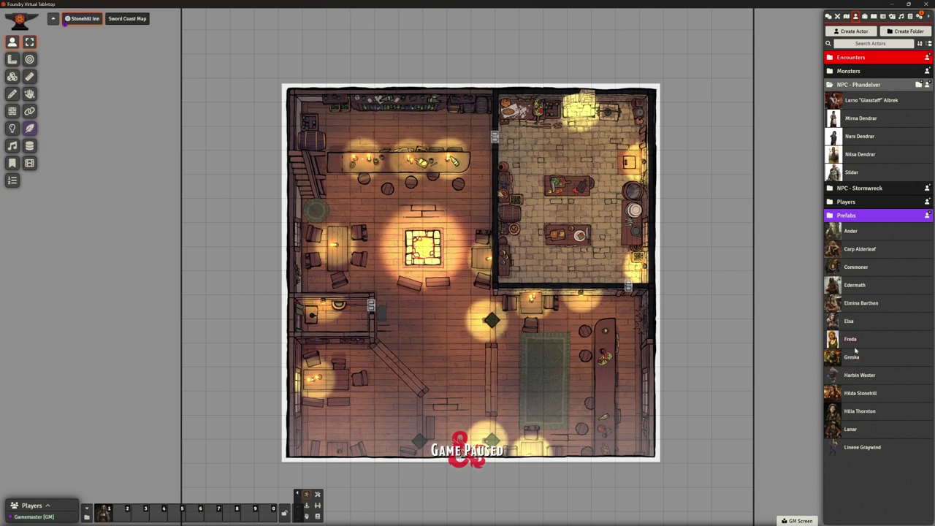
{"action": "right_click", "coordinate": [855, 444]}
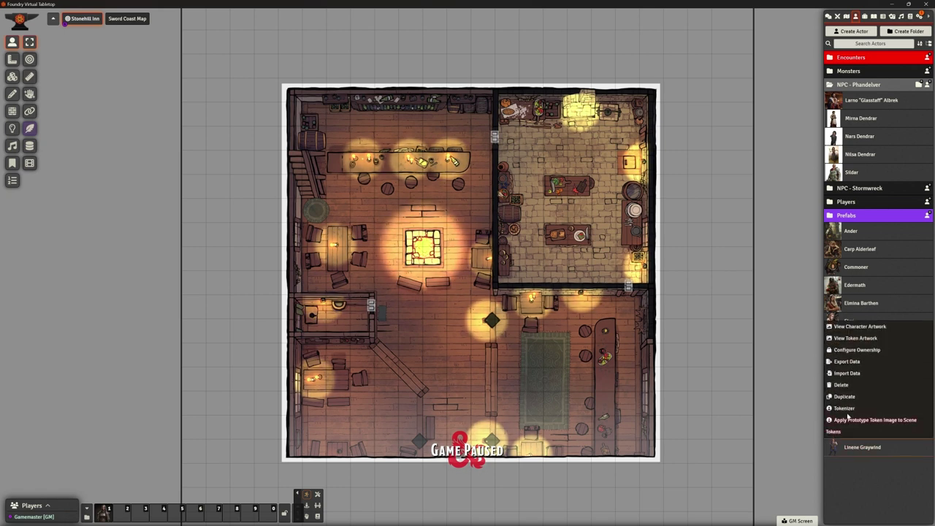
{"action": "left_click", "coordinate": [845, 396]}
{"action": "left_click", "coordinate": [869, 464]}
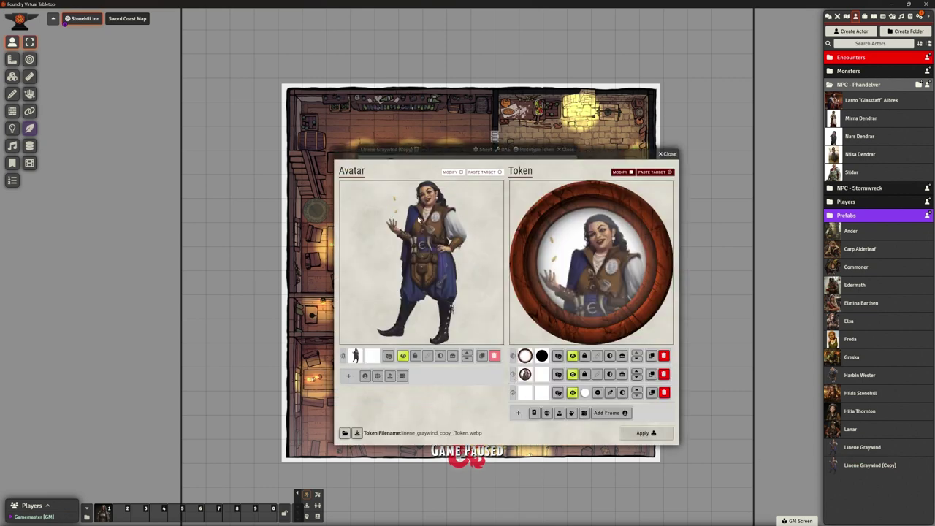
- Replace the avatar image with Narth.png and remove Linene Graywind's old portrait layers from both the avatar and the token
{"action": "left_click", "coordinate": [454, 172]}
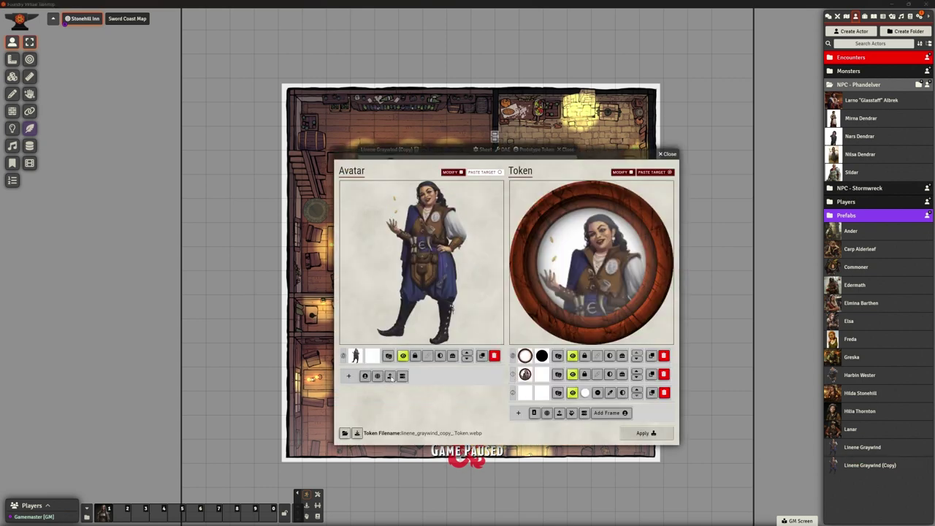
{"action": "left_click", "coordinate": [392, 374]}
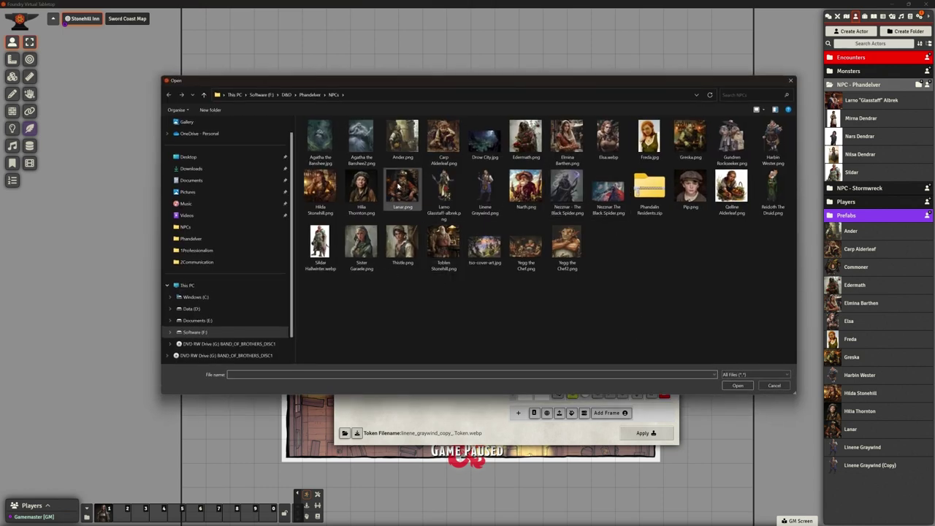
{"action": "left_click", "coordinate": [738, 385]}
{"action": "left_click", "coordinate": [494, 374]}
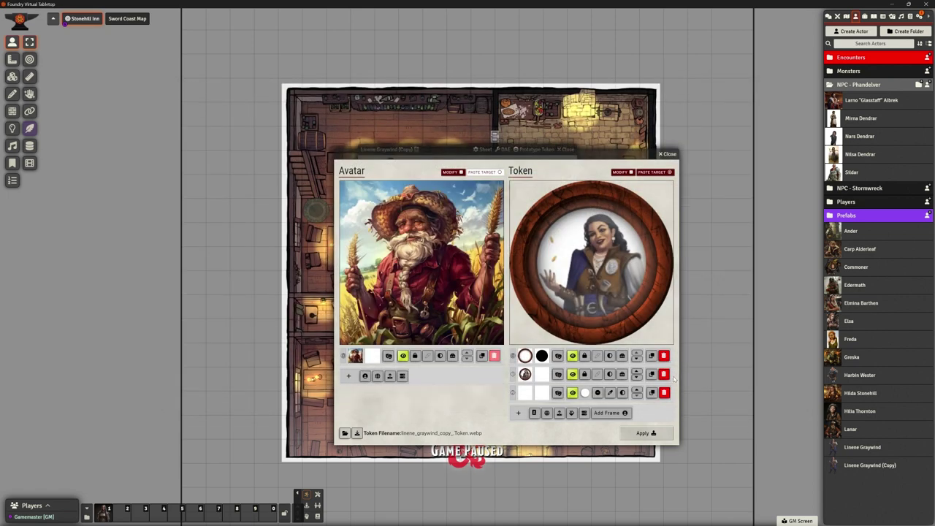
{"action": "left_click", "coordinate": [664, 374]}
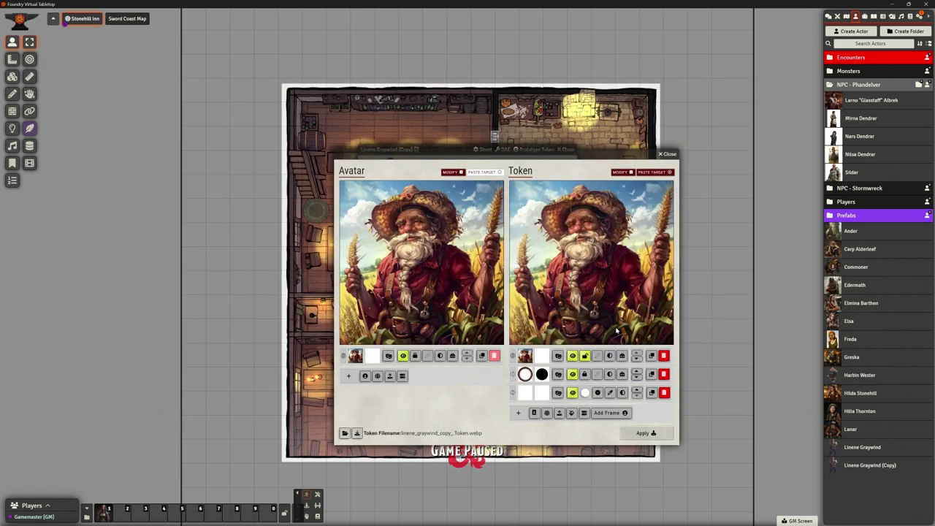
- Place the Narth portrait beneath the token's ring frame, scale it down to fit inside, and apply the artwork
{"action": "left_click", "coordinate": [636, 360]}
{"action": "scroll", "coordinate": [595, 257], "scroll_direction": "down", "scroll_amount": 3}
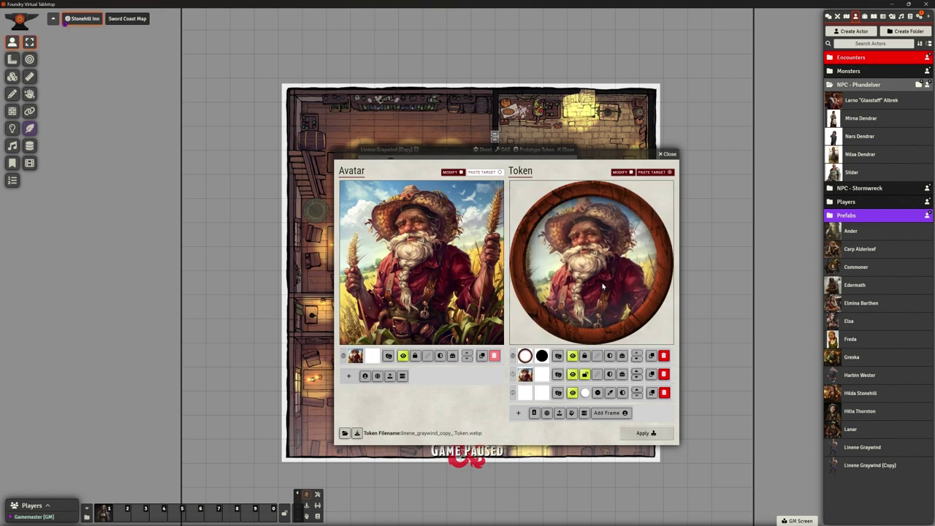
{"action": "left_click", "coordinate": [643, 434]}
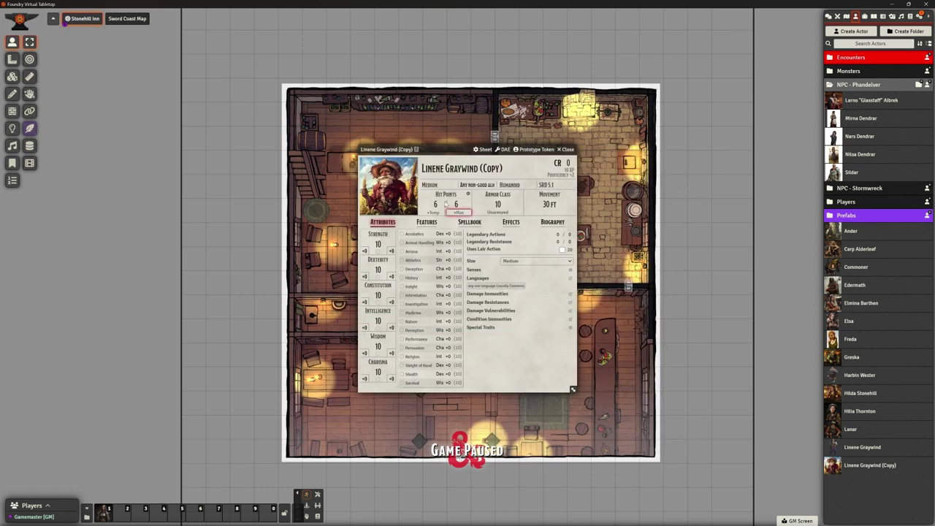
- Rename the copied Linene Graywind actor to Narth
{"action": "triple_click", "coordinate": [505, 171]}
{"action": "type", "text": "N"}
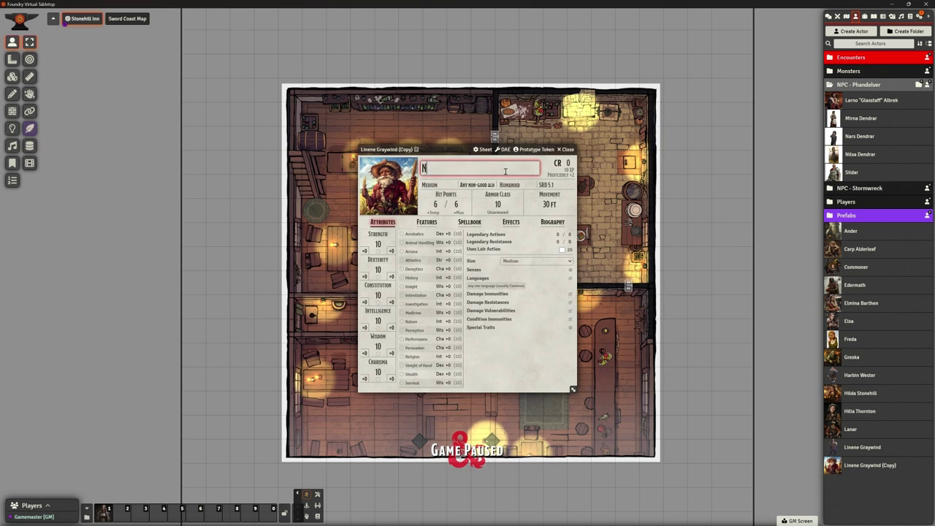
{"action": "type", "text": "arth"}
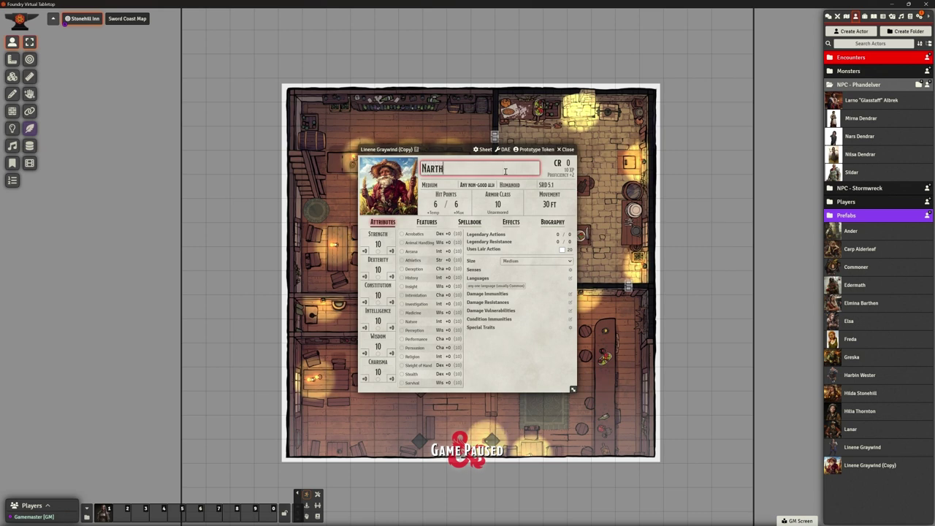
{"action": "key", "text": "Return"}
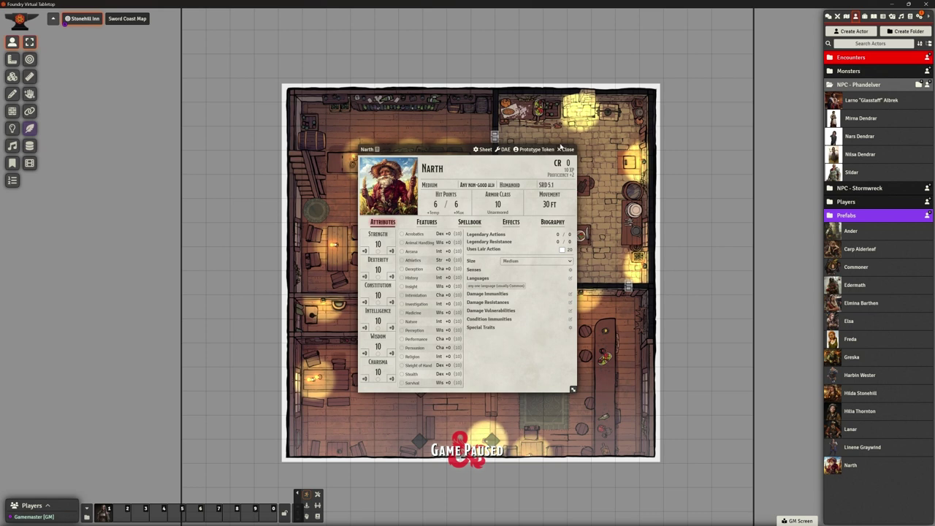
- Close Narth's sheet, duplicate the Narth actor in the Prefabs folder, and open the copy's sheet
{"action": "key", "text": "Escape"}
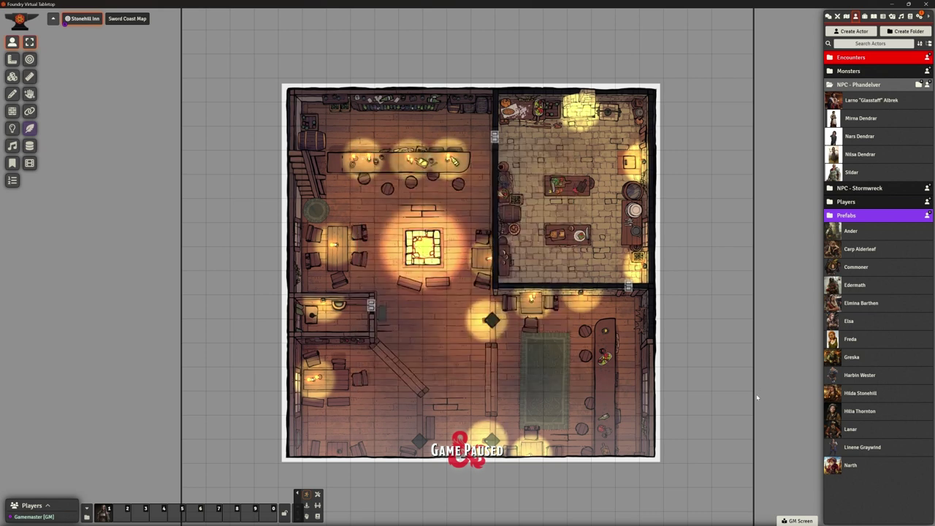
{"action": "right_click", "coordinate": [850, 466]}
{"action": "key", "text": "Escape"}
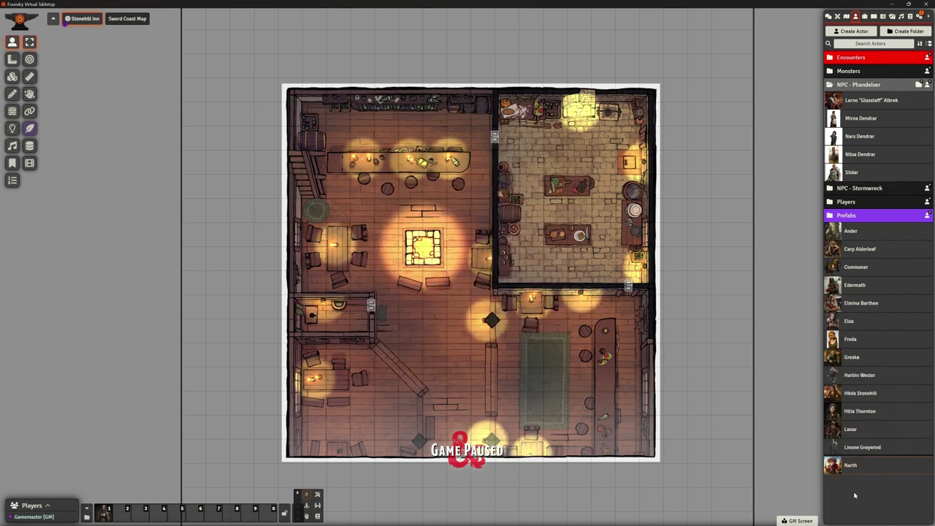
{"action": "right_click", "coordinate": [851, 465]}
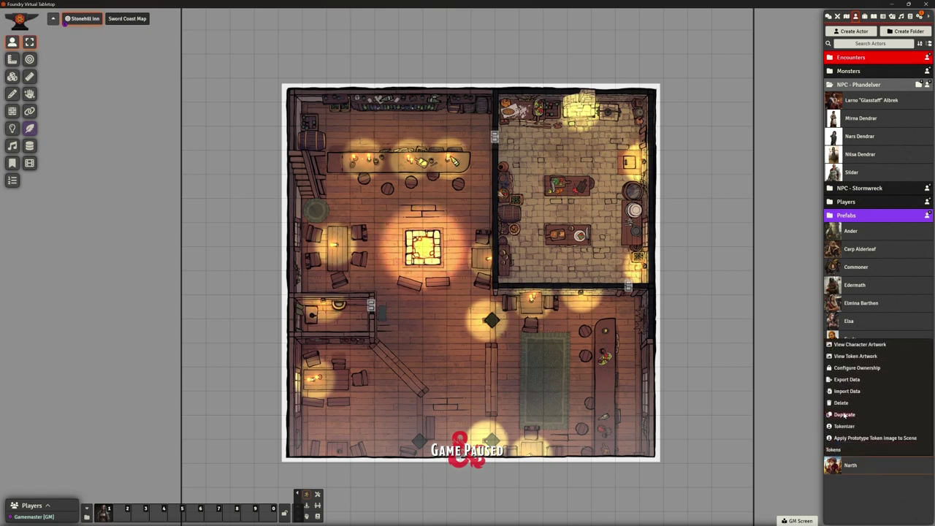
{"action": "left_click", "coordinate": [845, 414]}
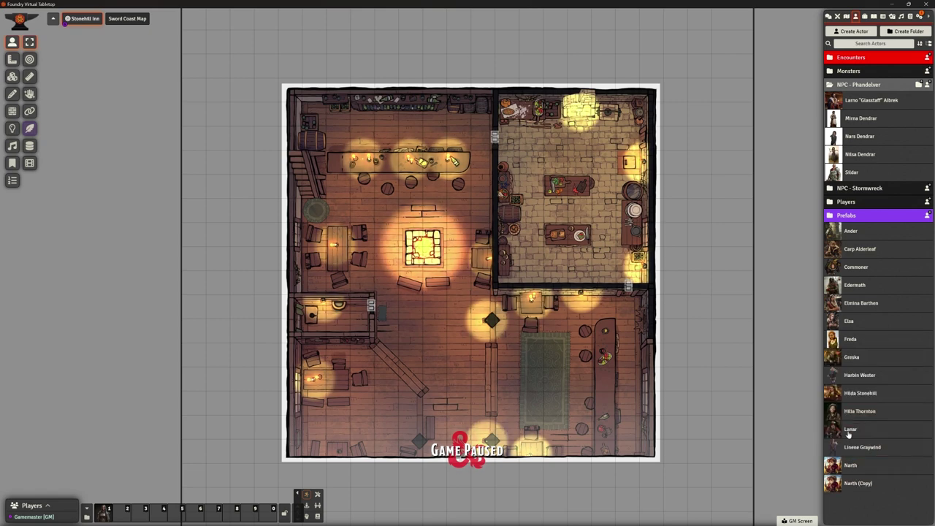
{"action": "left_click", "coordinate": [857, 483]}
{"action": "left_click_drag", "start_coordinate": [469, 147], "coordinate": [456, 121]}
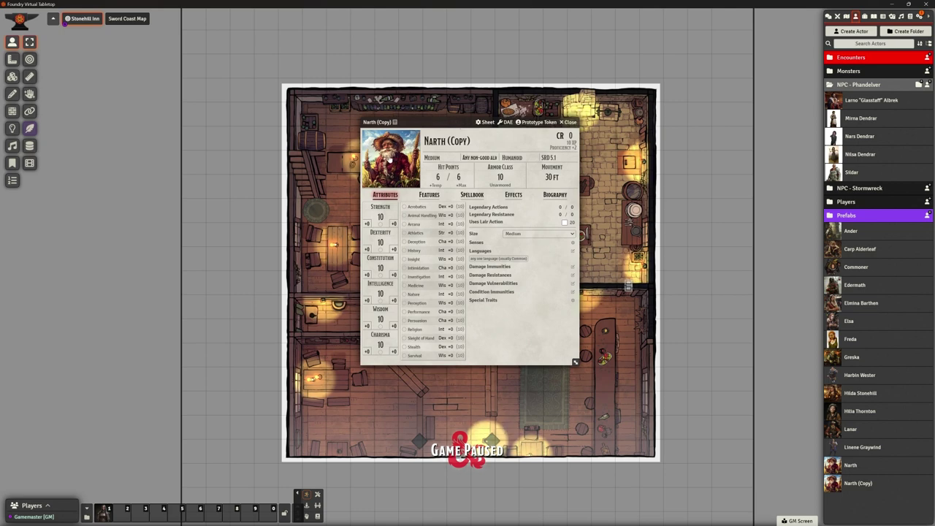
- Replace the Narth copy's avatar with Pip.png in the image editor, deleting the old portrait layer
{"action": "left_click", "coordinate": [391, 158]}
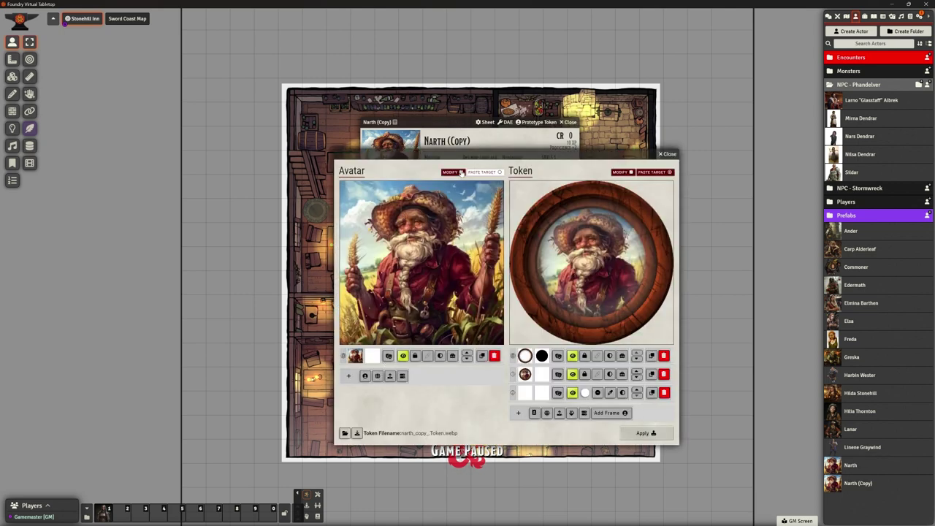
{"action": "left_click", "coordinate": [364, 376]}
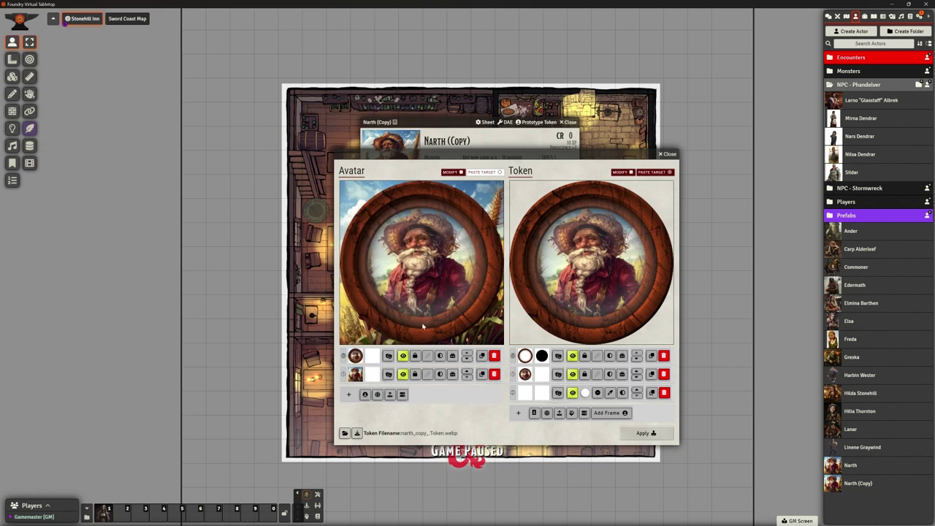
{"action": "left_click", "coordinate": [494, 356]}
{"action": "left_click", "coordinate": [389, 375]}
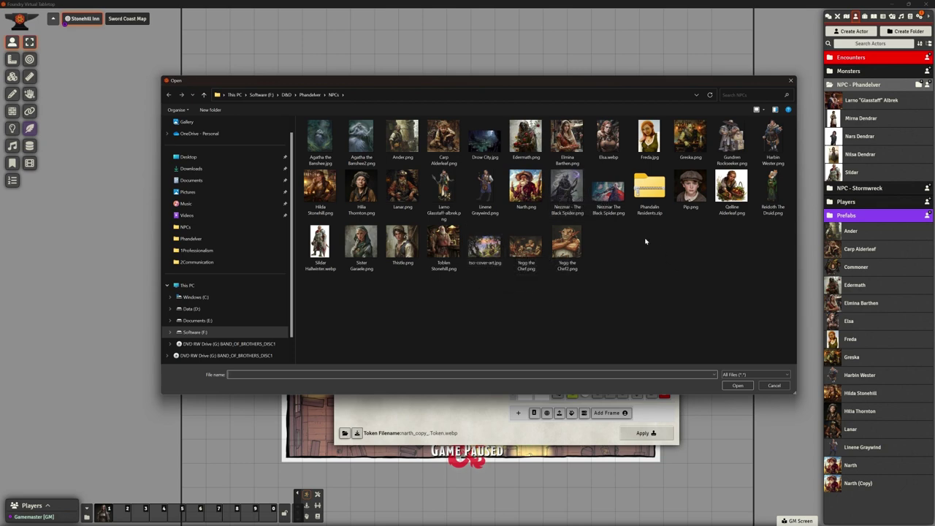
{"action": "left_click", "coordinate": [737, 385]}
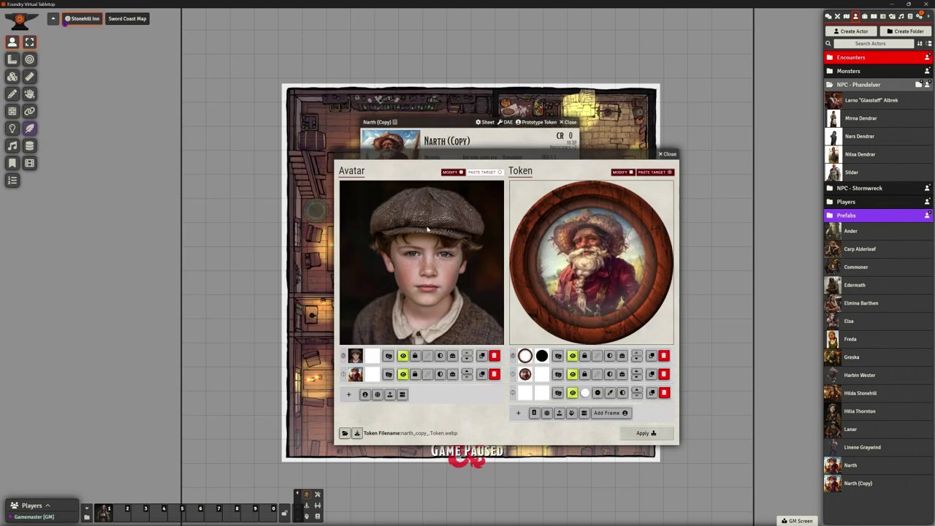
{"action": "left_click", "coordinate": [494, 374]}
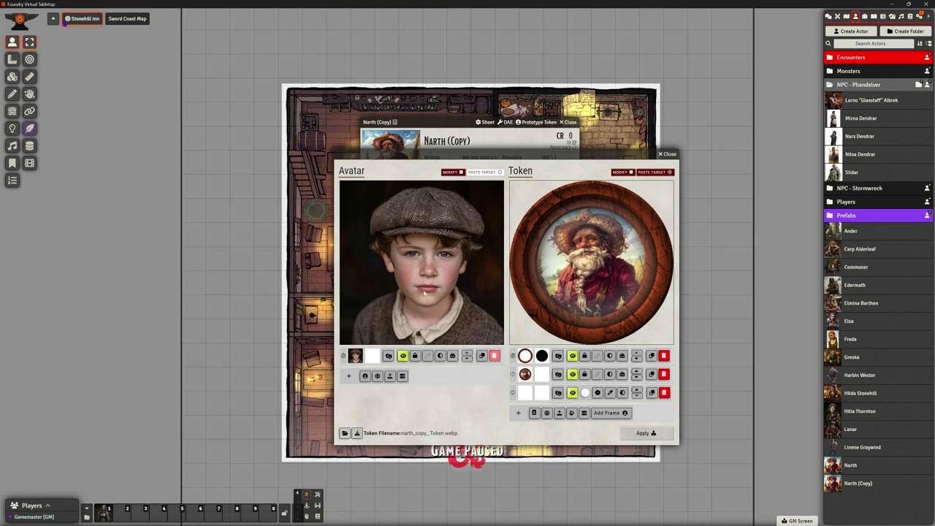
- Replace the token's old portrait with the new avatar image, place it beneath the frame and centre the face, and apply the artwork
{"action": "left_click", "coordinate": [664, 375]}
{"action": "left_click", "coordinate": [534, 395]}
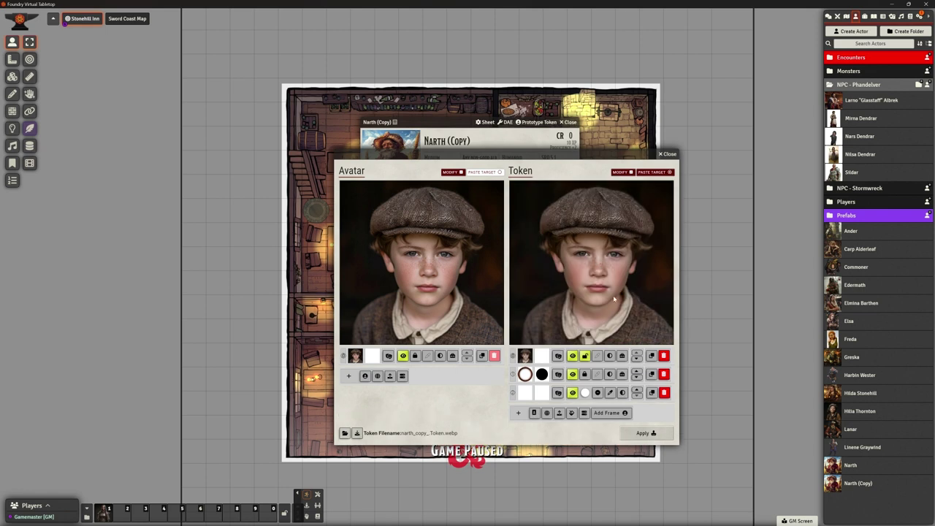
{"action": "left_click", "coordinate": [637, 360]}
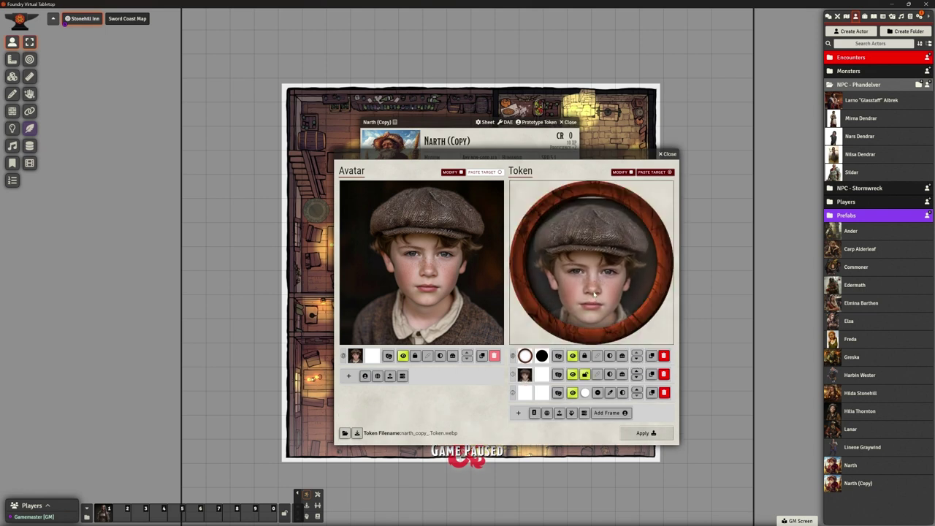
{"action": "left_click_drag", "start_coordinate": [597, 285], "coordinate": [614, 273]}
{"action": "left_click", "coordinate": [644, 433]}
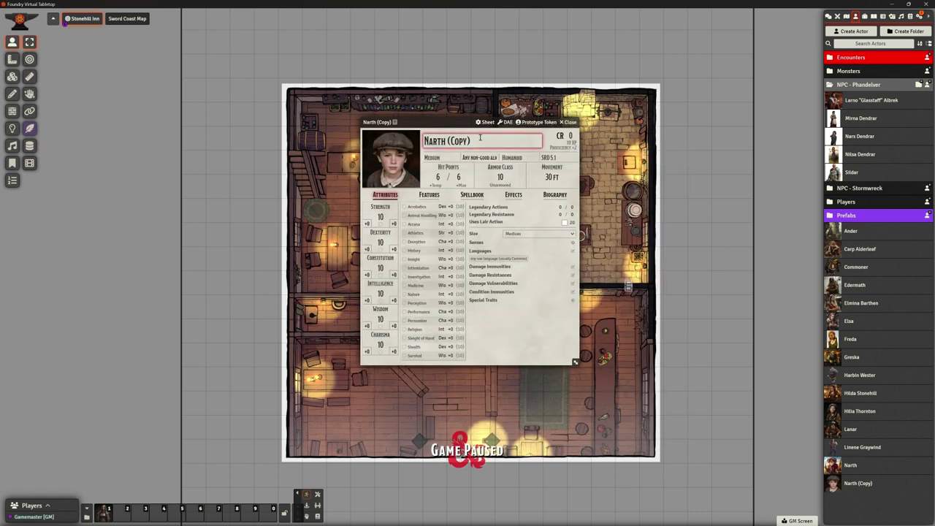
- Rename the copied Narth actor as Pip and close its sheet
{"action": "key", "text": "BackSpace"}
{"action": "type", "text": "Pip"}
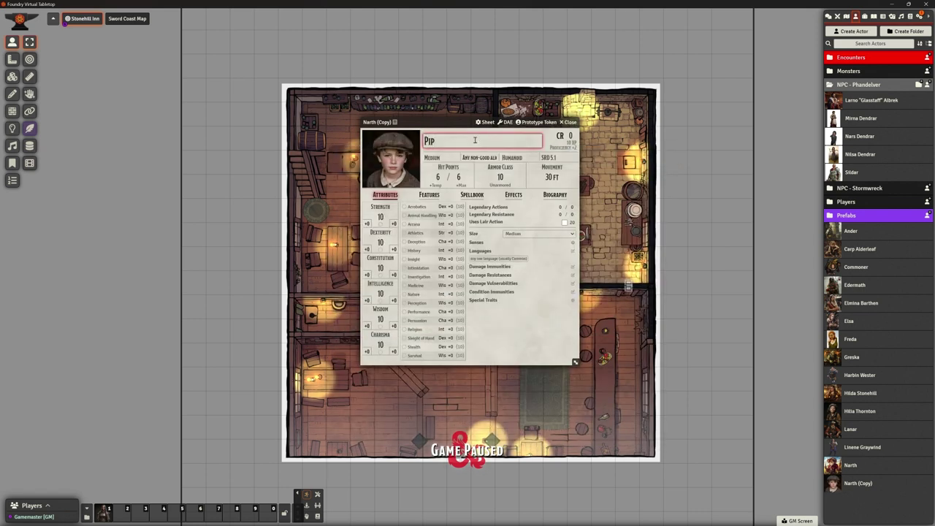
{"action": "key", "text": "Return"}
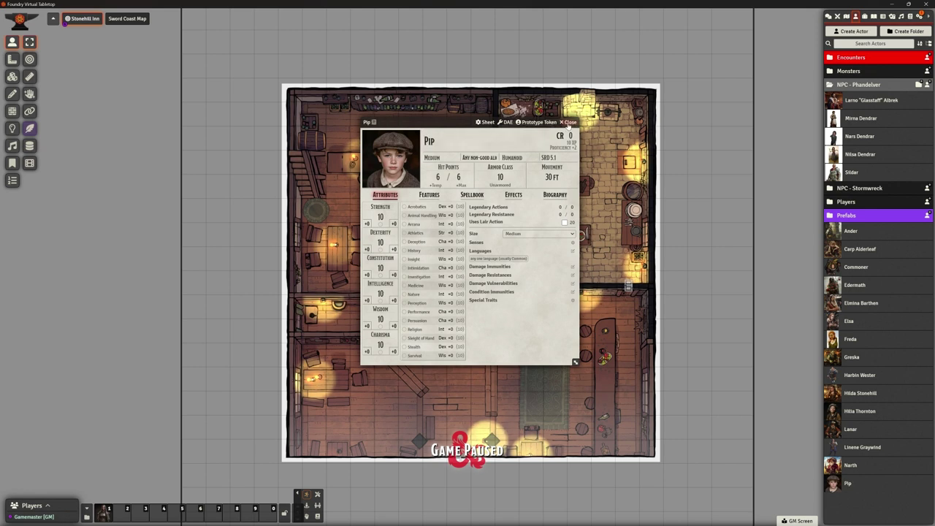
{"action": "left_click", "coordinate": [569, 122]}
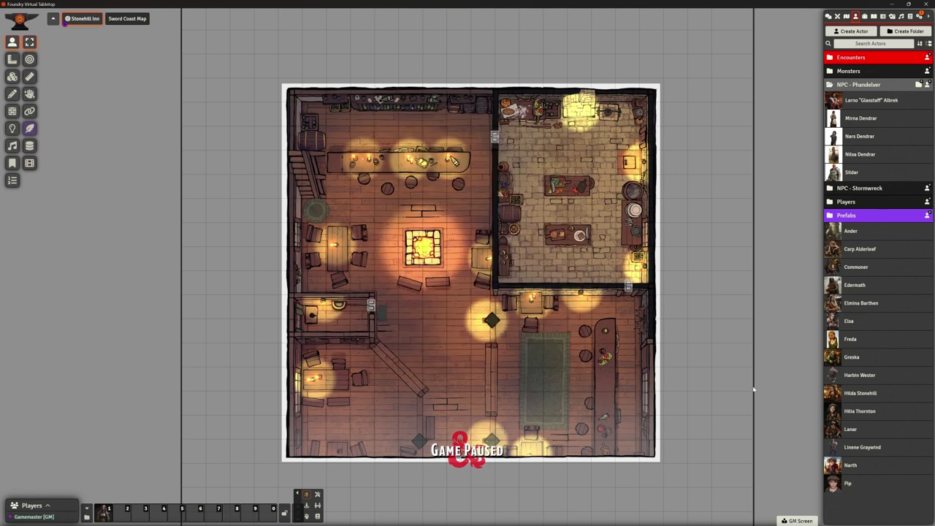
- Duplicate the Pip actor in the Prefabs folder and open the copy's sheet
{"action": "right_click", "coordinate": [855, 485]}
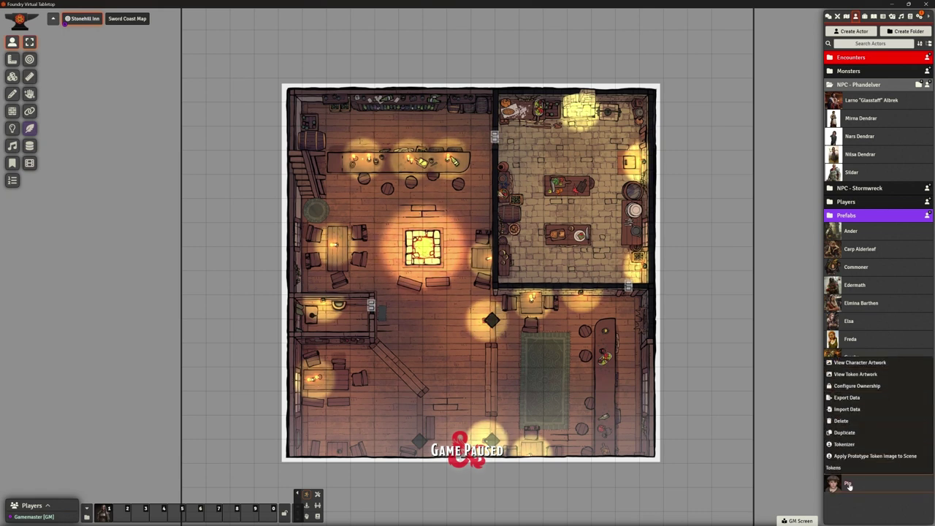
{"action": "left_click", "coordinate": [844, 432]}
{"action": "left_click", "coordinate": [855, 502]}
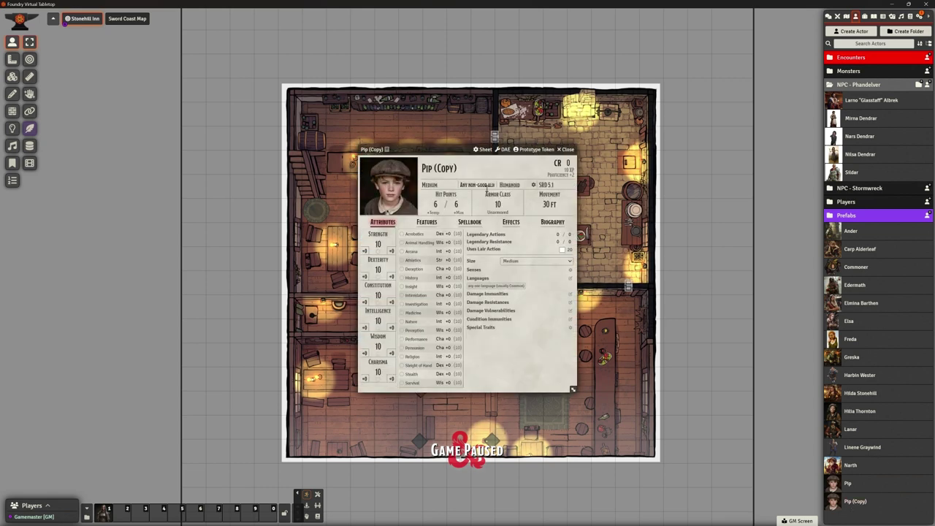
- Enable avatar editing for the Pip copy and replace its avatar with Qelline Alderleaf.png, deleting the old portrait layer
{"action": "left_click", "coordinate": [388, 186]}
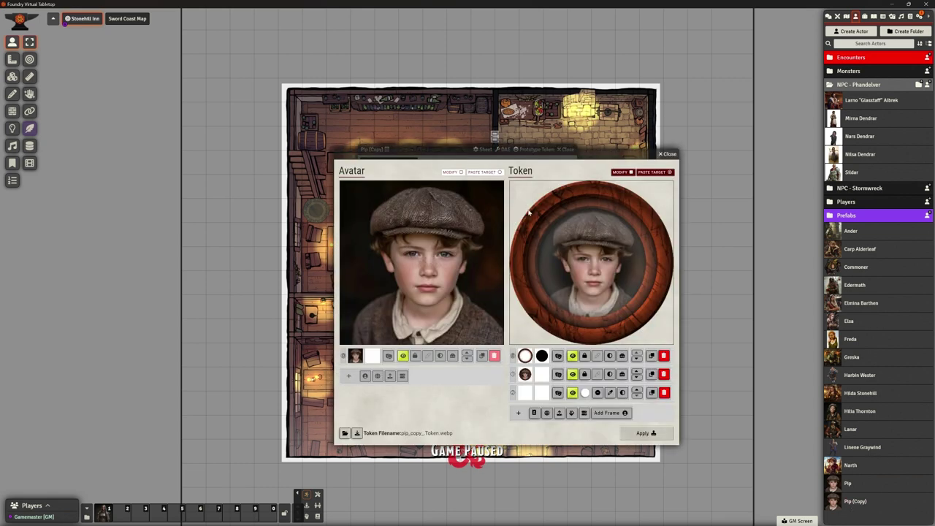
{"action": "left_click", "coordinate": [461, 172]}
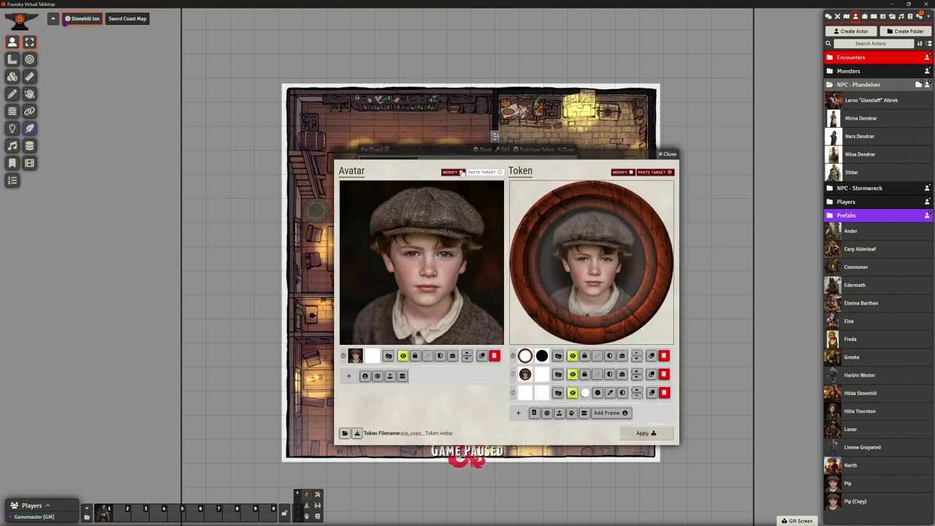
{"action": "left_click", "coordinate": [390, 376]}
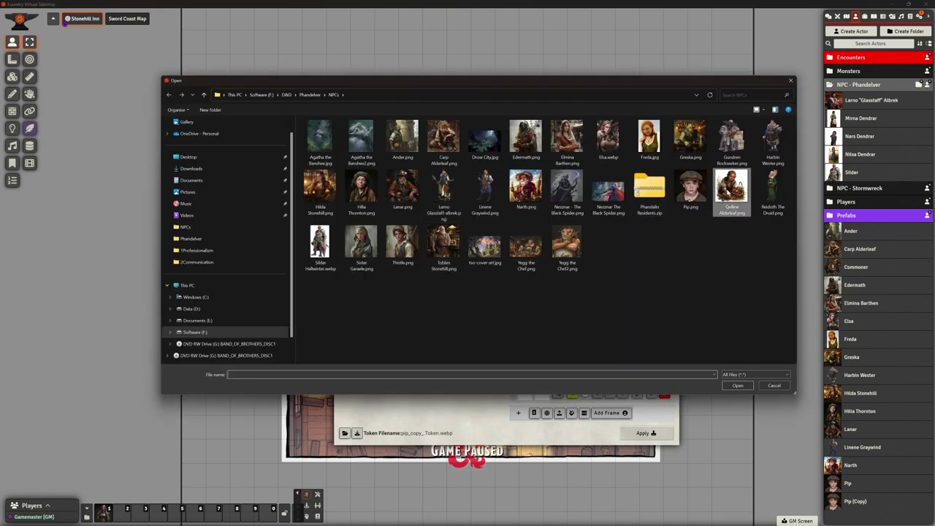
{"action": "left_click", "coordinate": [735, 386]}
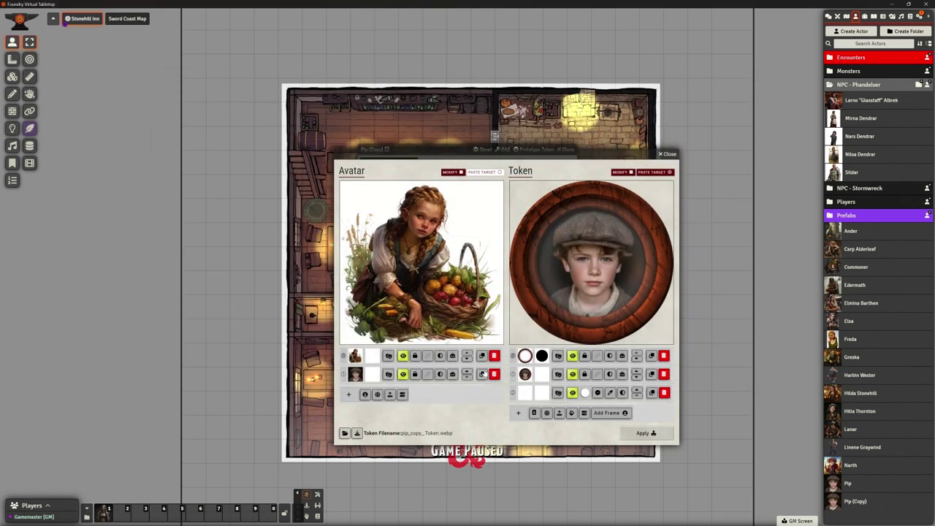
{"action": "left_click", "coordinate": [494, 375]}
- Swap the token's boy portrait for the Qelline avatar image, fit it beneath the wooden frame, and apply the artwork
{"action": "left_click", "coordinate": [663, 374]}
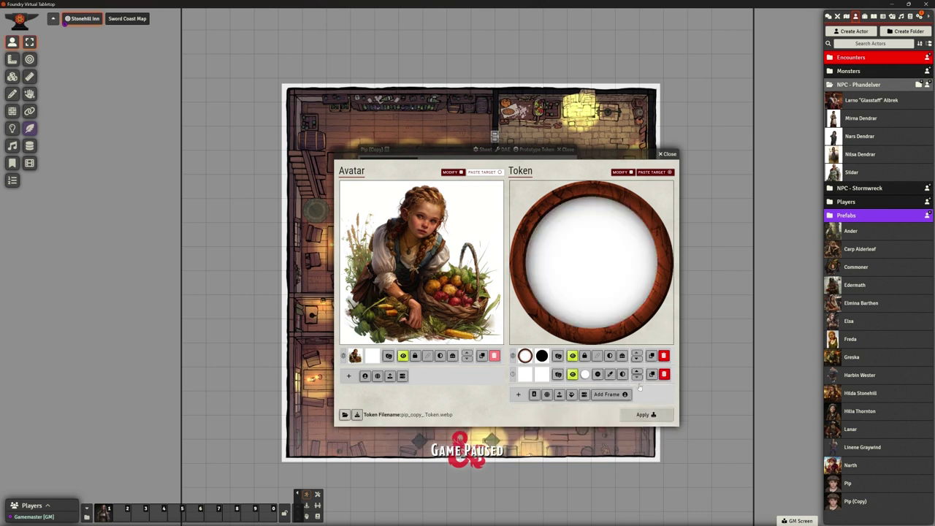
{"action": "left_click", "coordinate": [534, 395]}
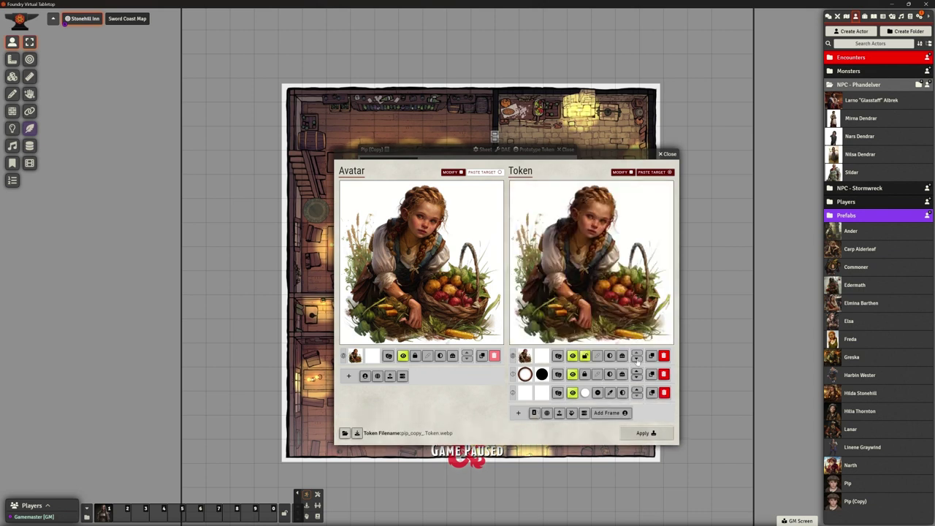
{"action": "left_click", "coordinate": [637, 359]}
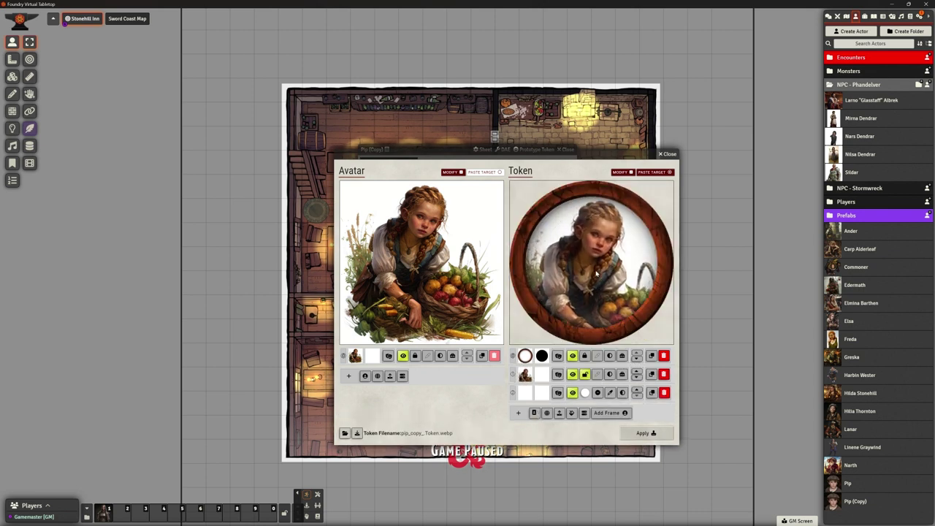
{"action": "scroll", "coordinate": [596, 274], "scroll_direction": "up", "scroll_amount": 2}
{"action": "left_click", "coordinate": [652, 433]}
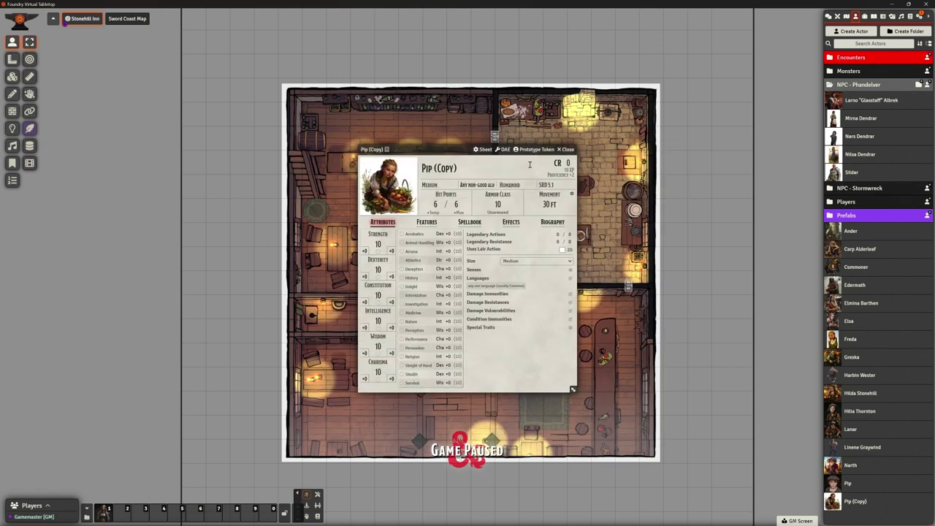
- Rename the copied Pip actor as Qelline Alderleaf and close its sheet
{"action": "left_click", "coordinate": [481, 168]}
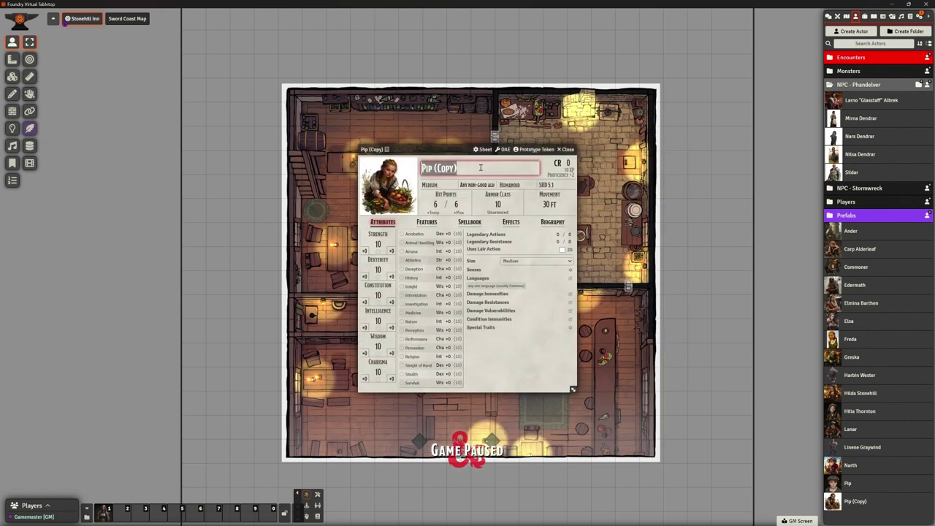
{"action": "type", "text": "Q"}
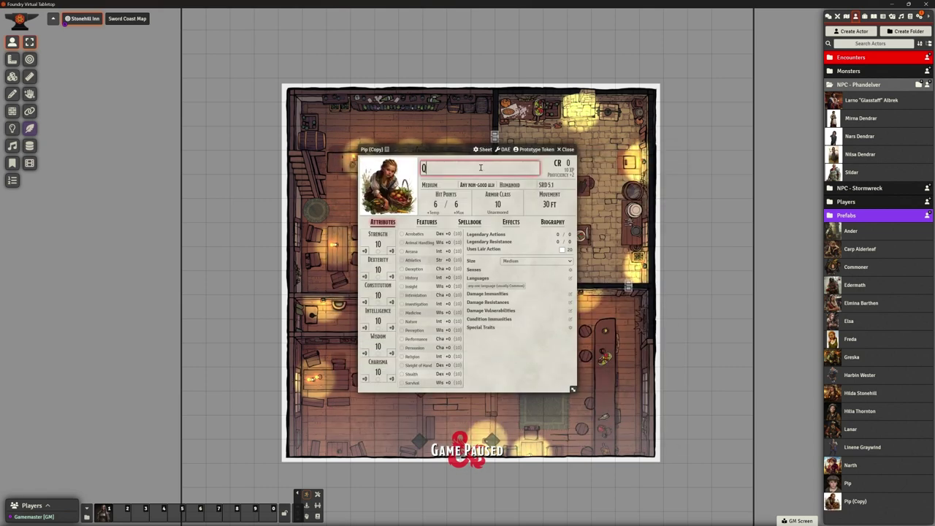
{"action": "type", "text": "ell"}
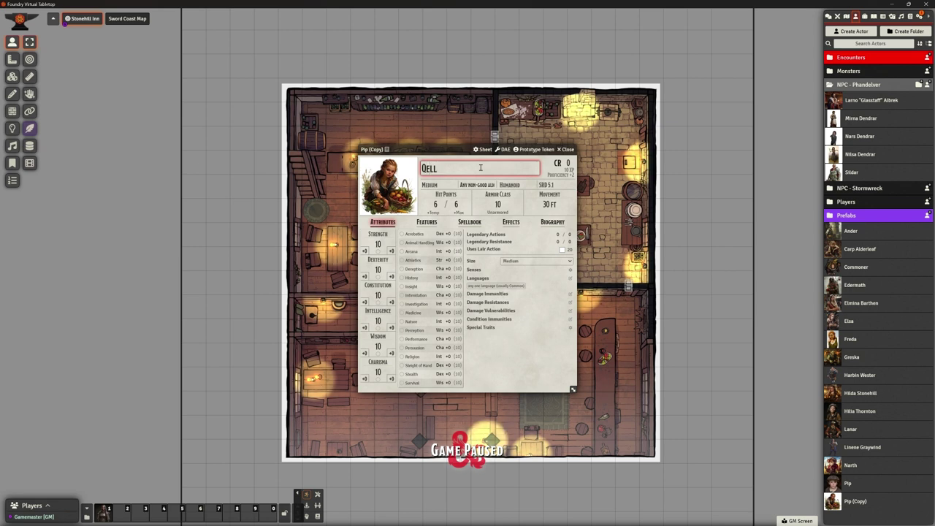
{"action": "type", "text": "ine Ald"}
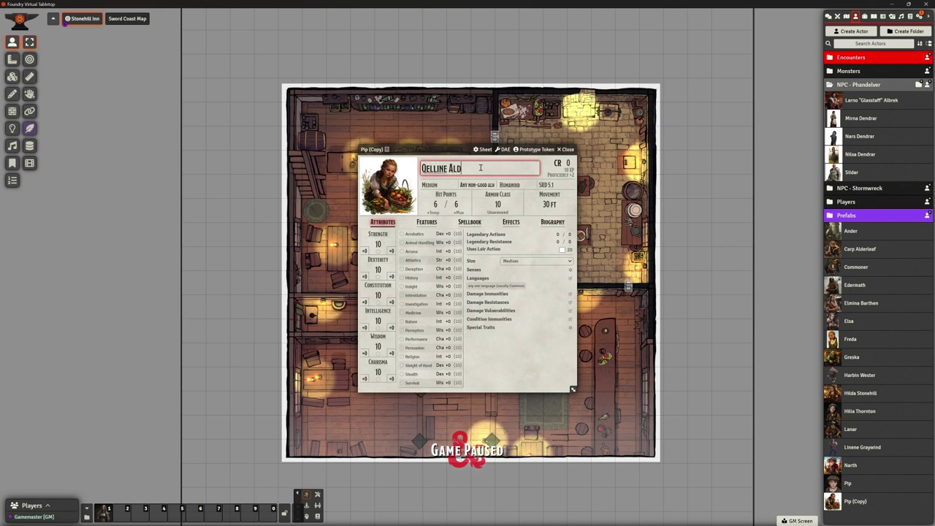
{"action": "type", "text": "erleaf"}
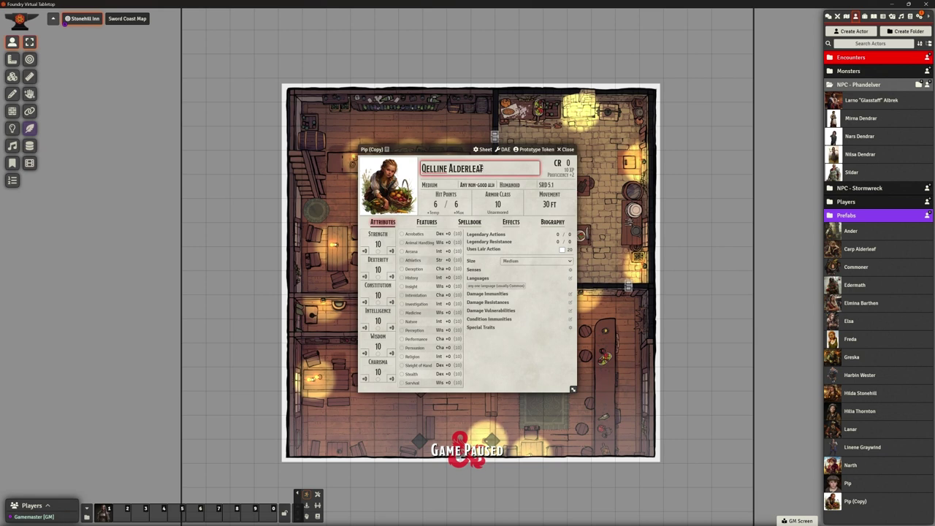
{"action": "key", "text": "Return"}
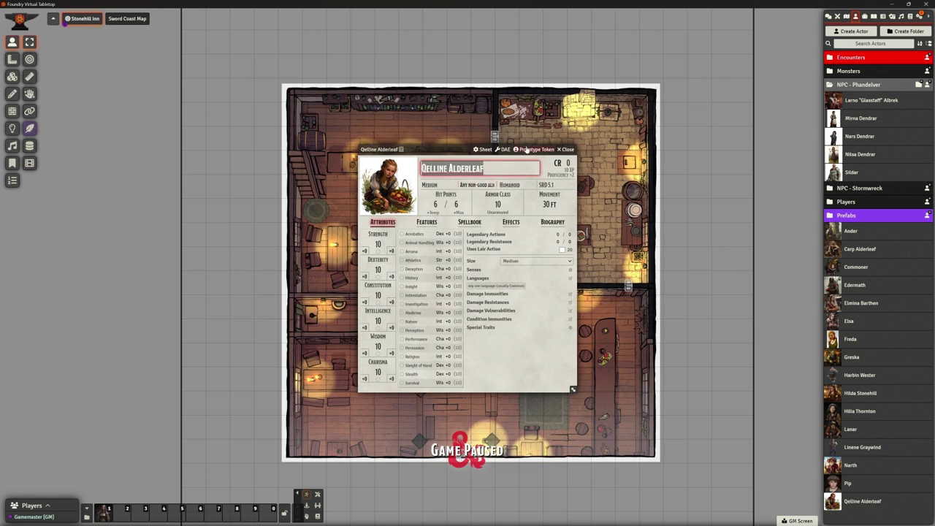
{"action": "left_click", "coordinate": [567, 152]}
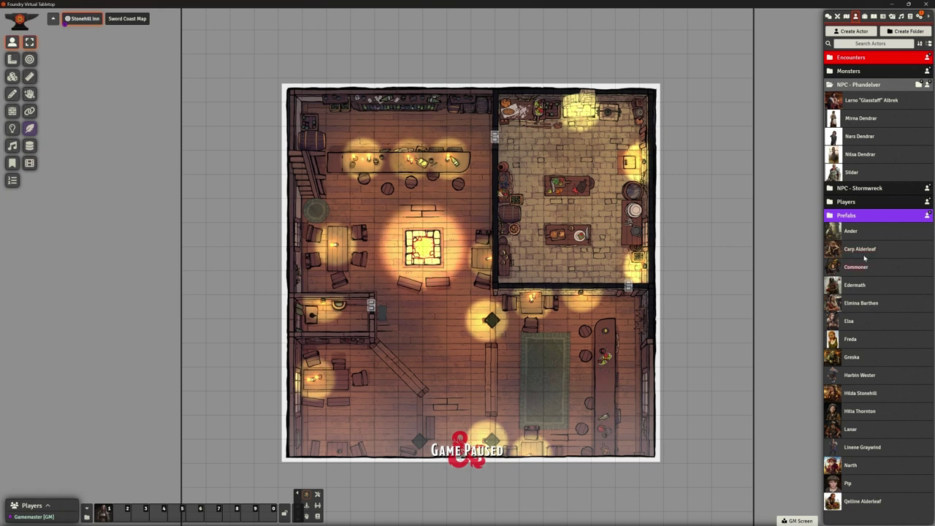
- Duplicate the Qelline Alderleaf actor in the Prefabs folder
{"action": "right_click", "coordinate": [863, 503]}
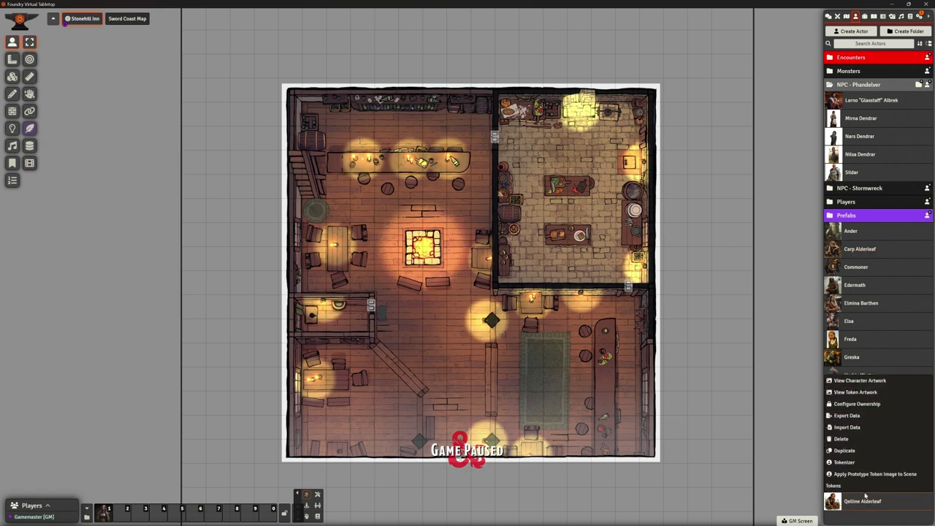
{"action": "left_click", "coordinate": [853, 451]}
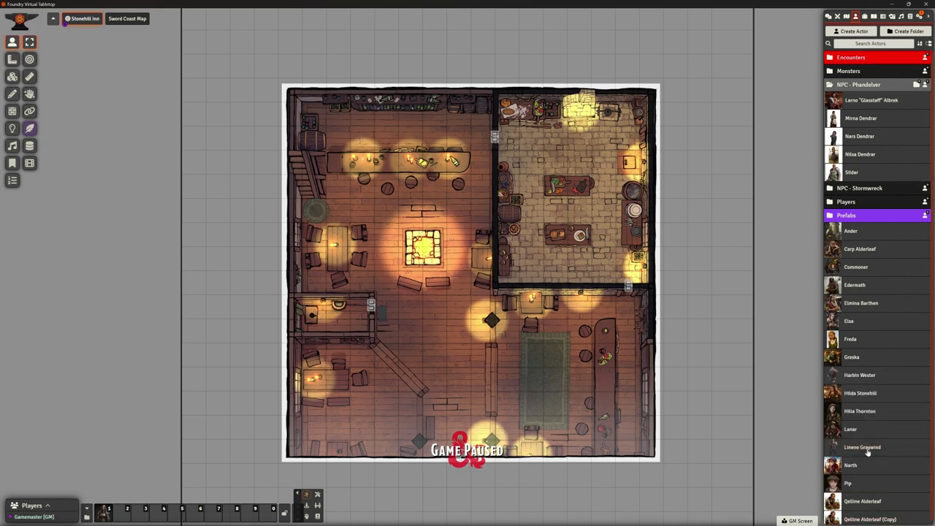
- Enable avatar editing for the Qelline Alderleaf copy and replace its avatar with Sister Garaele.png, deleting the old portrait layer
{"action": "left_click", "coordinate": [872, 517]}
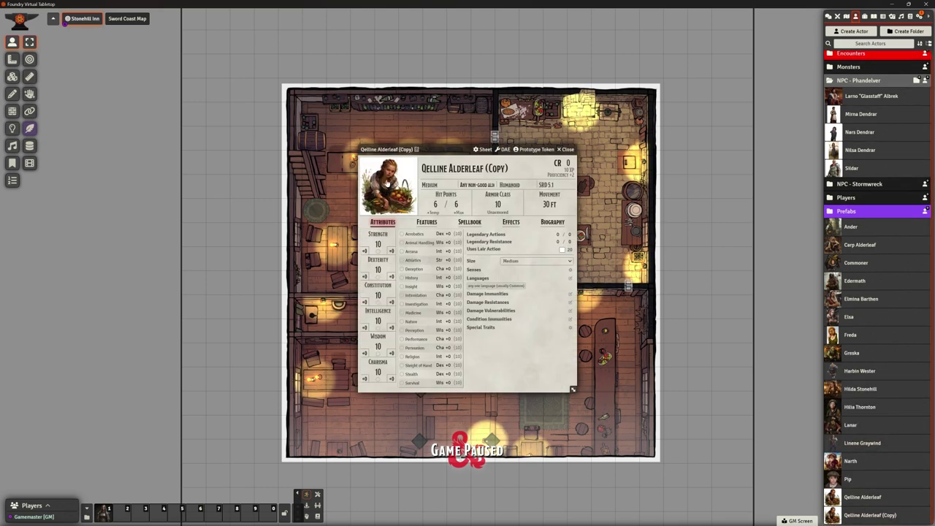
{"action": "left_click", "coordinate": [383, 208]}
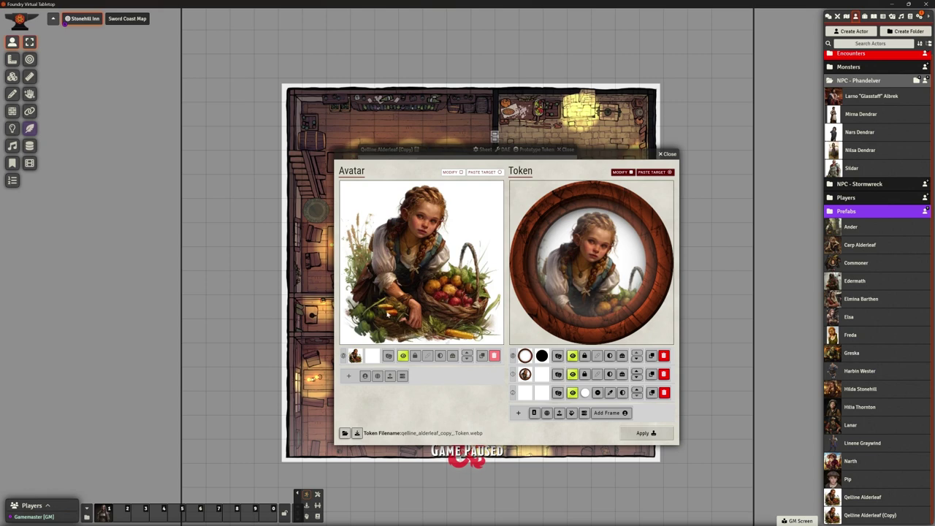
{"action": "left_click", "coordinate": [462, 174]}
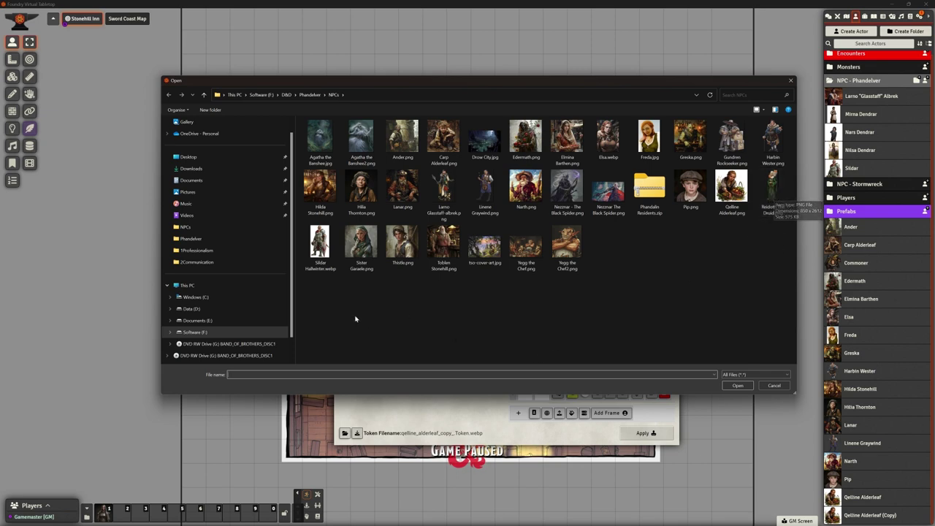
{"action": "left_click", "coordinate": [358, 249]}
{"action": "left_click", "coordinate": [734, 385]}
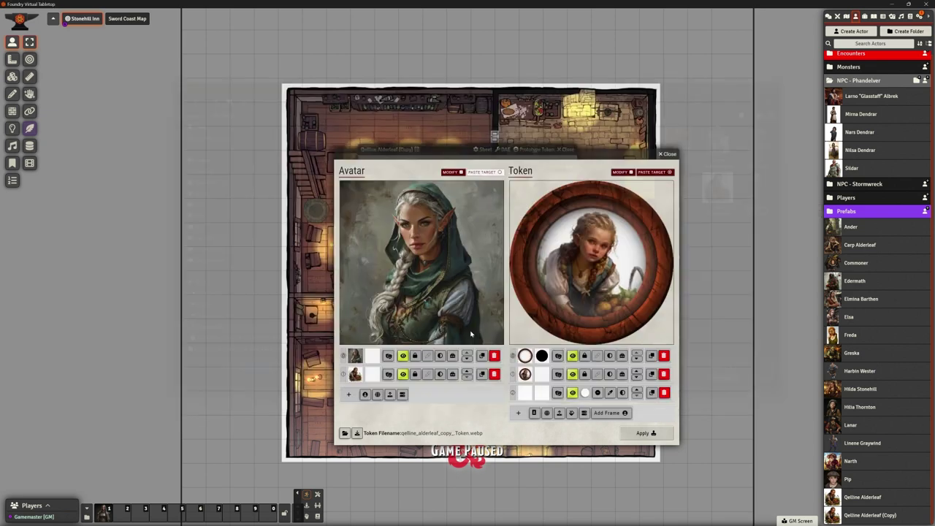
{"action": "left_click", "coordinate": [494, 374]}
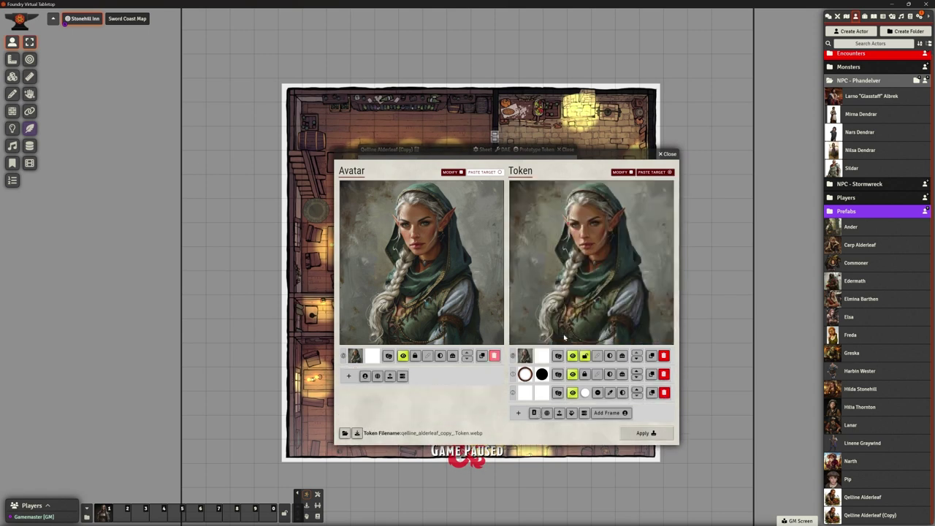
- Replace the token's old portrait with the hooded elf avatar, fit it beneath the wooden frame, and apply the artwork
{"action": "left_click", "coordinate": [572, 394]}
{"action": "left_click", "coordinate": [636, 359]}
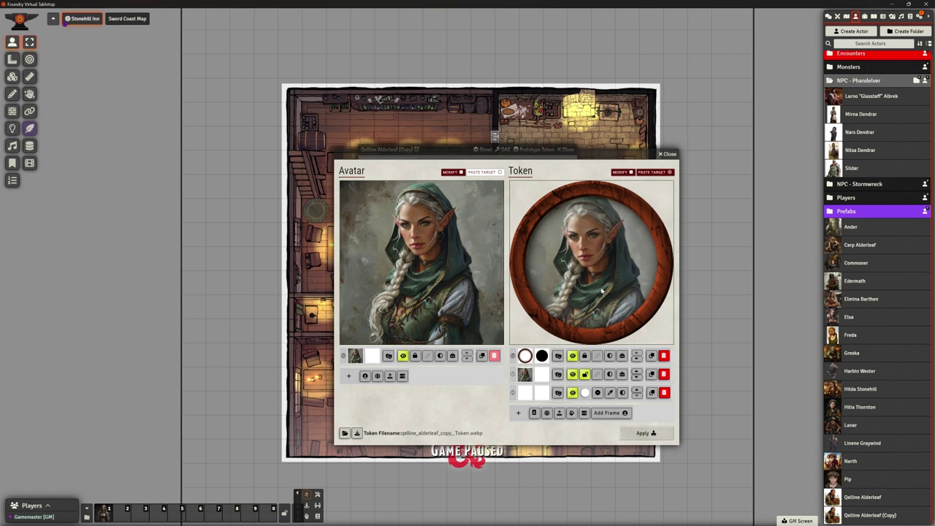
{"action": "left_click_drag", "start_coordinate": [602, 309], "coordinate": [602, 298]}
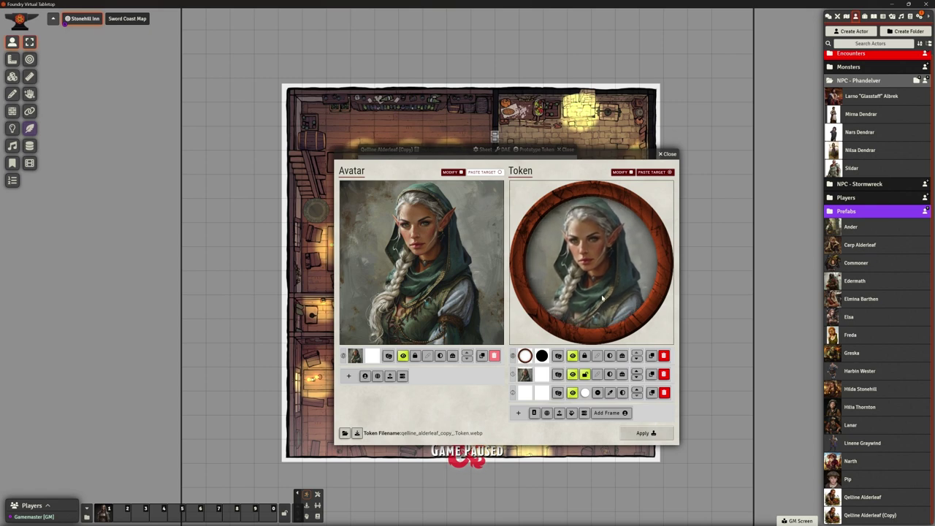
{"action": "left_click", "coordinate": [642, 433]}
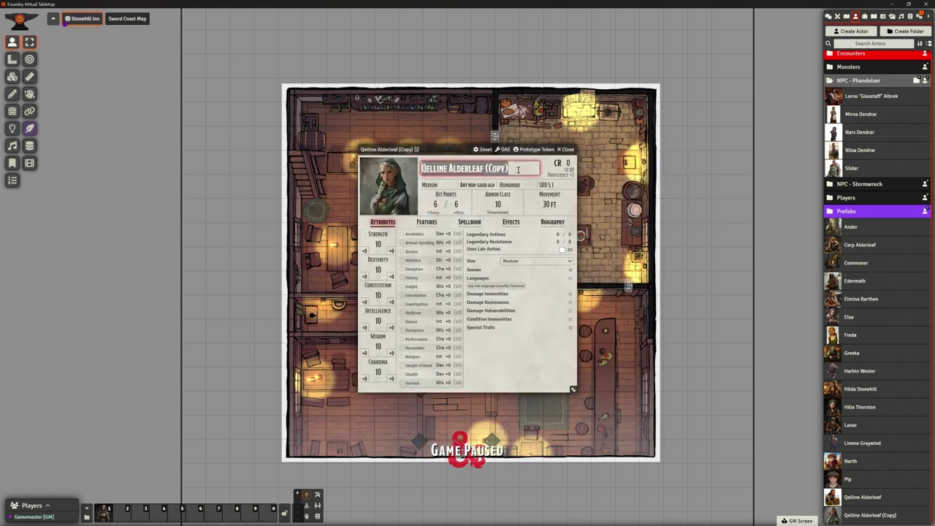
- Rename the copied Qelline Alderleaf actor as Sister Garaele and close its sheet
{"action": "type", "text": "Sister"}
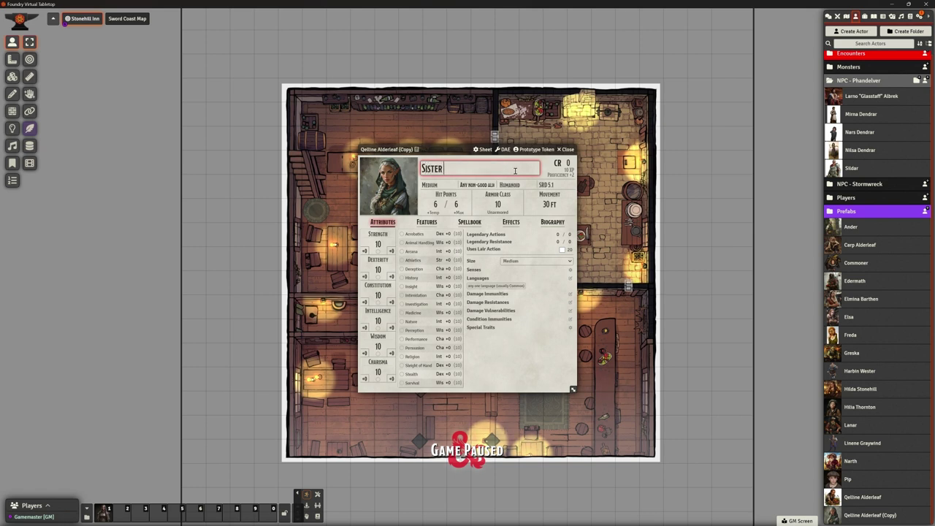
{"action": "type", "text": " G"}
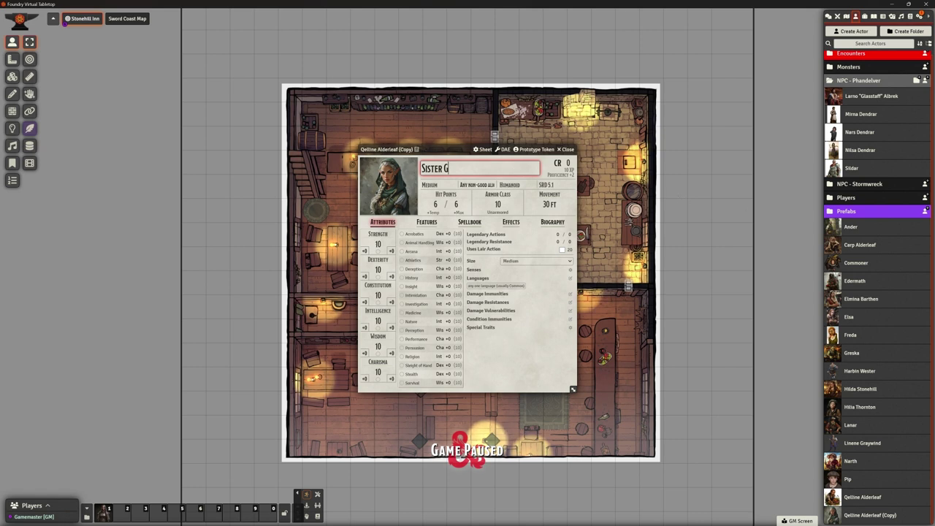
{"action": "type", "text": "ara"}
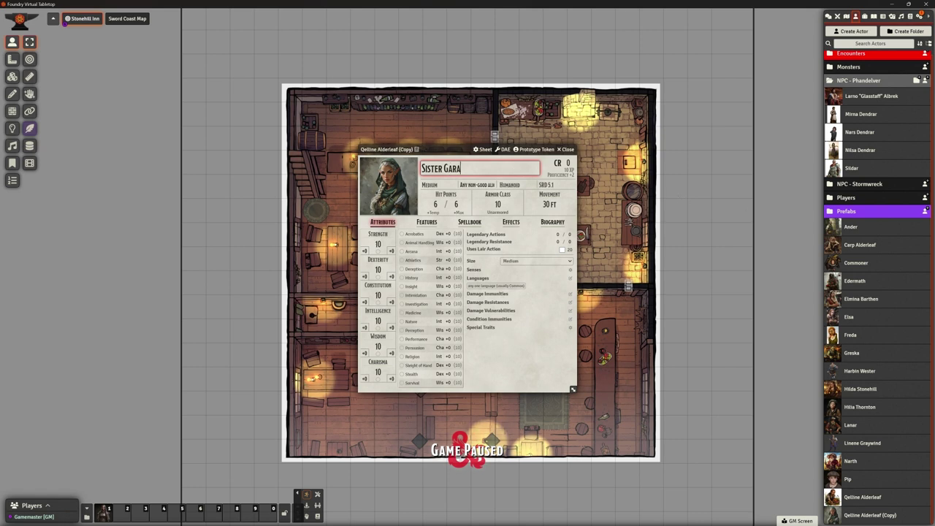
{"action": "type", "text": "e"}
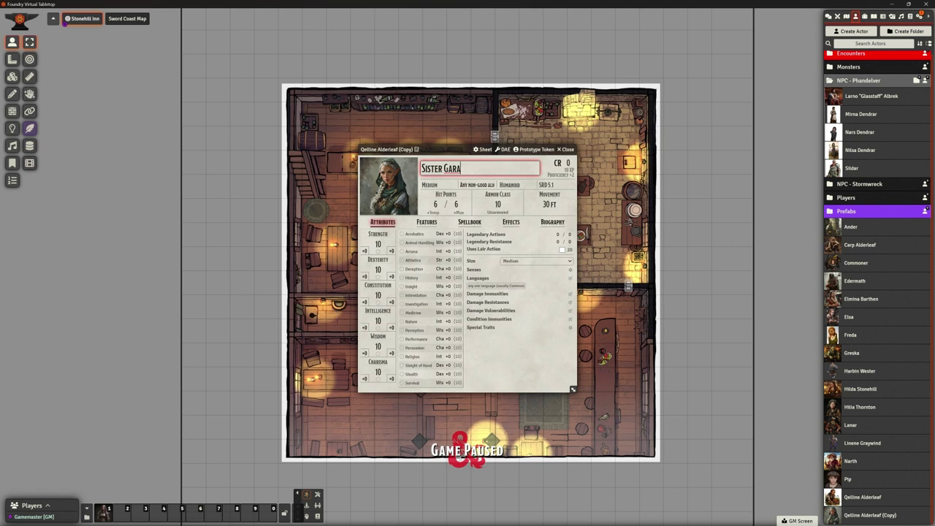
{"action": "type", "text": "le"}
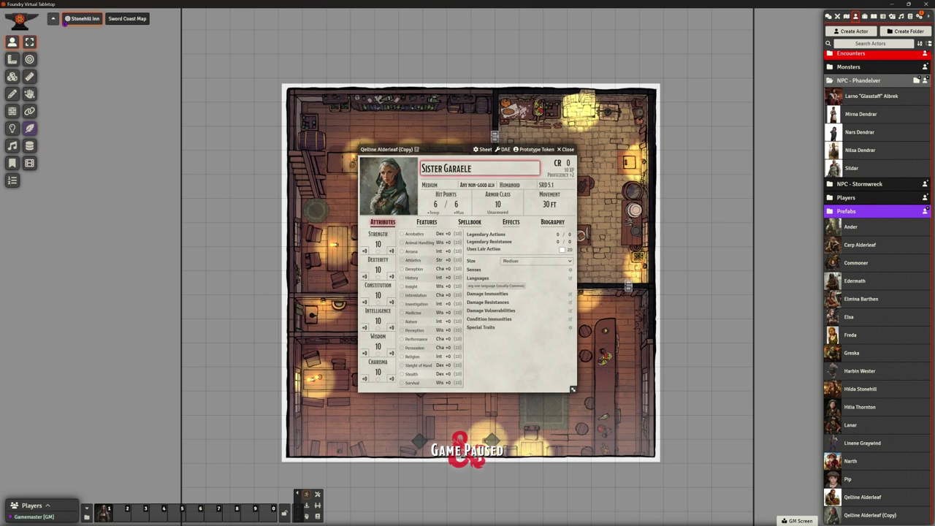
{"action": "key", "text": "Return"}
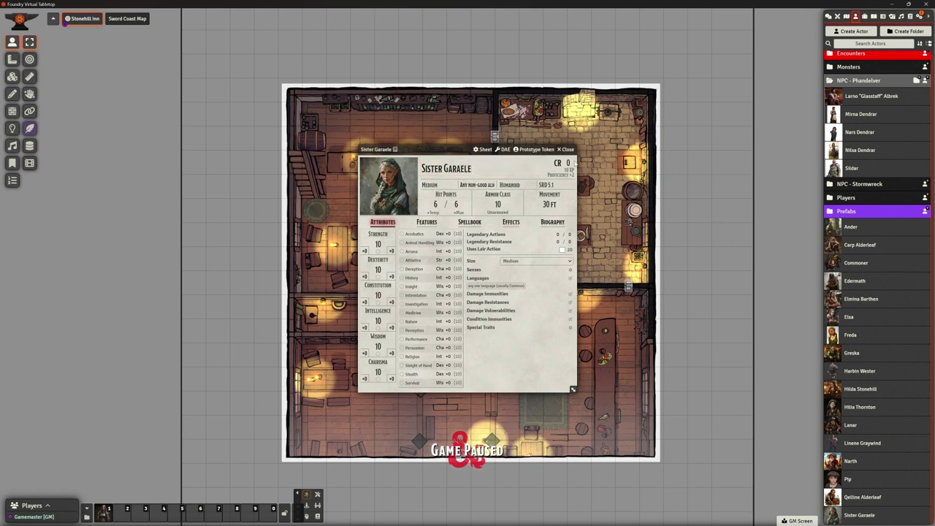
{"action": "left_click", "coordinate": [567, 149]}
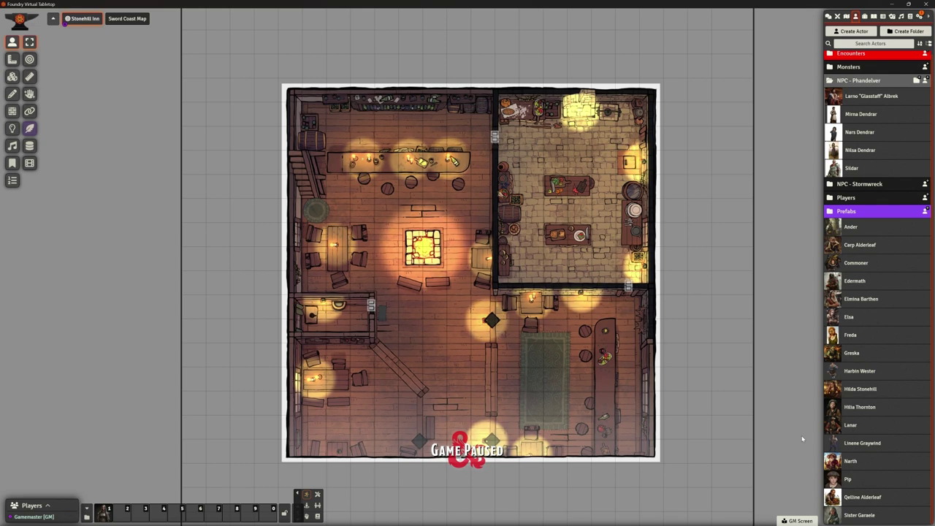
- Duplicate the Sister Garaele actor in the Prefabs folder
{"action": "left_click", "coordinate": [860, 515]}
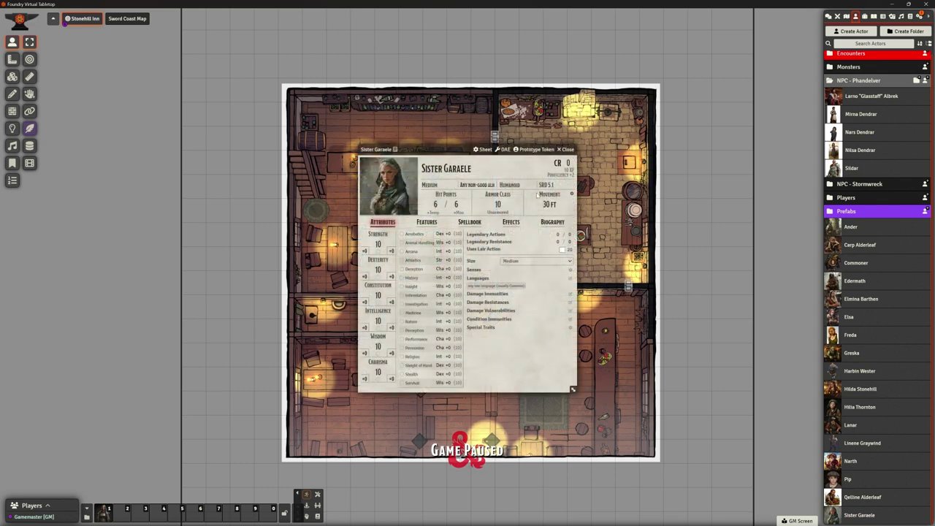
{"action": "left_click", "coordinate": [565, 150]}
{"action": "right_click", "coordinate": [860, 516]}
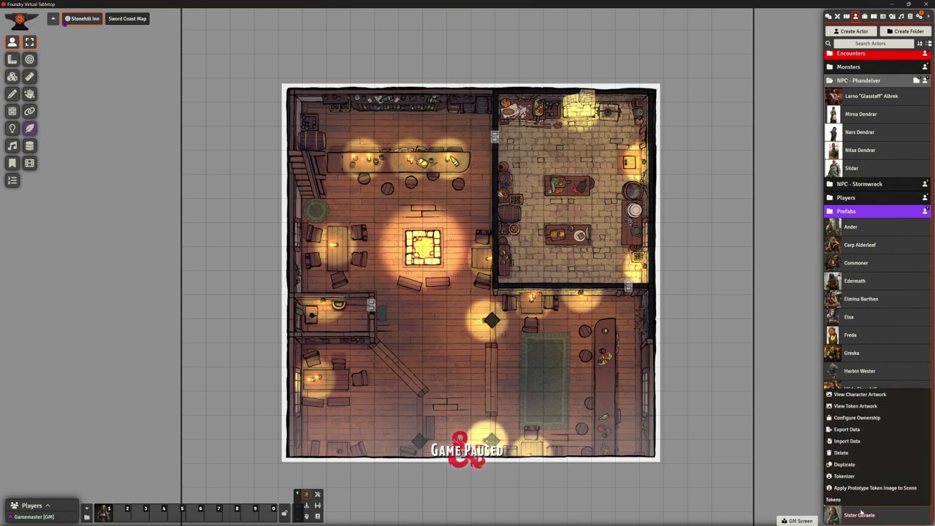
{"action": "left_click", "coordinate": [845, 465]}
{"action": "scroll", "coordinate": [865, 517], "scroll_direction": "down", "scroll_amount": 1}
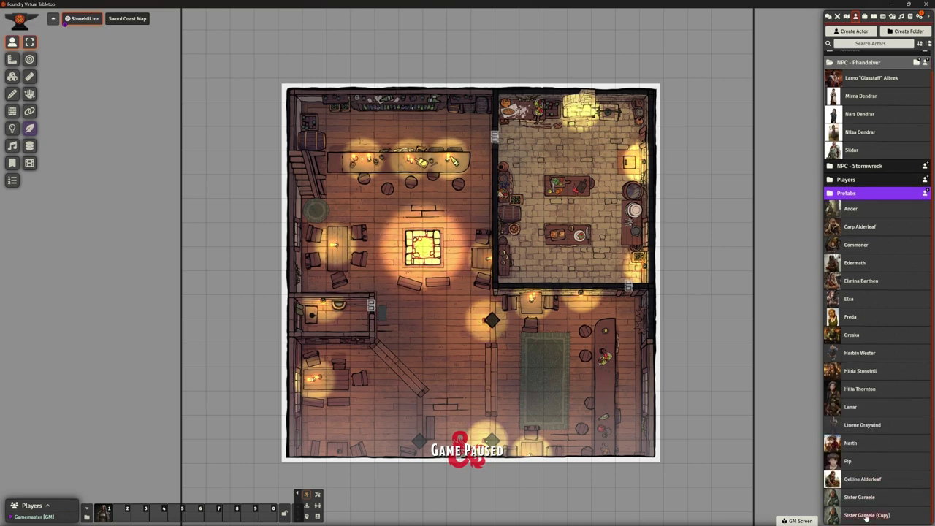
- Open the Sister Garaele copy's artwork for editing and replace its avatar with Thistle.png, deleting the old portrait layer
{"action": "left_click", "coordinate": [866, 515]}
{"action": "left_click", "coordinate": [388, 179]}
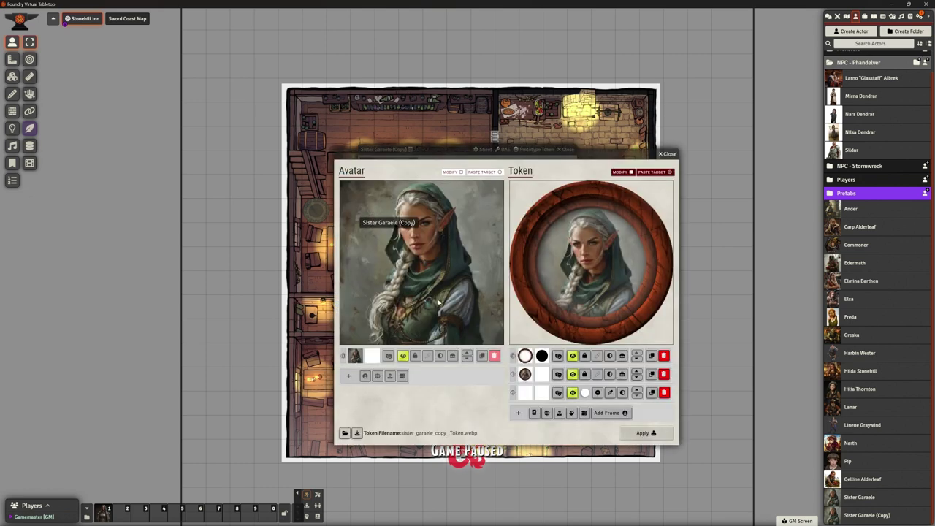
{"action": "left_click", "coordinate": [391, 376]}
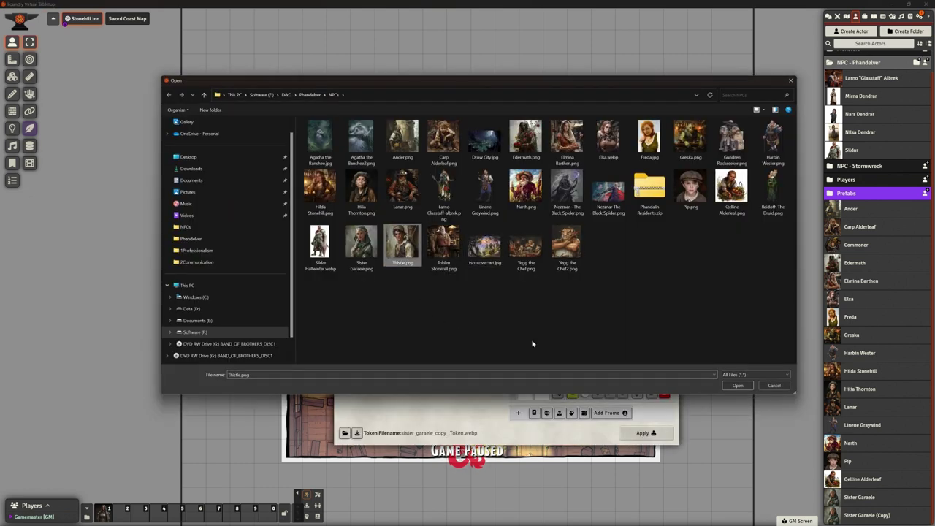
{"action": "left_click", "coordinate": [737, 386]}
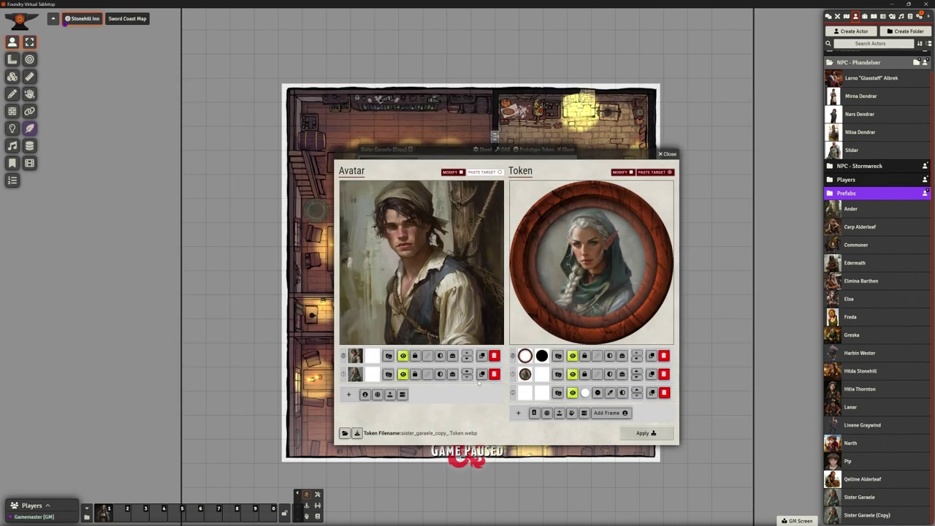
{"action": "left_click", "coordinate": [494, 374]}
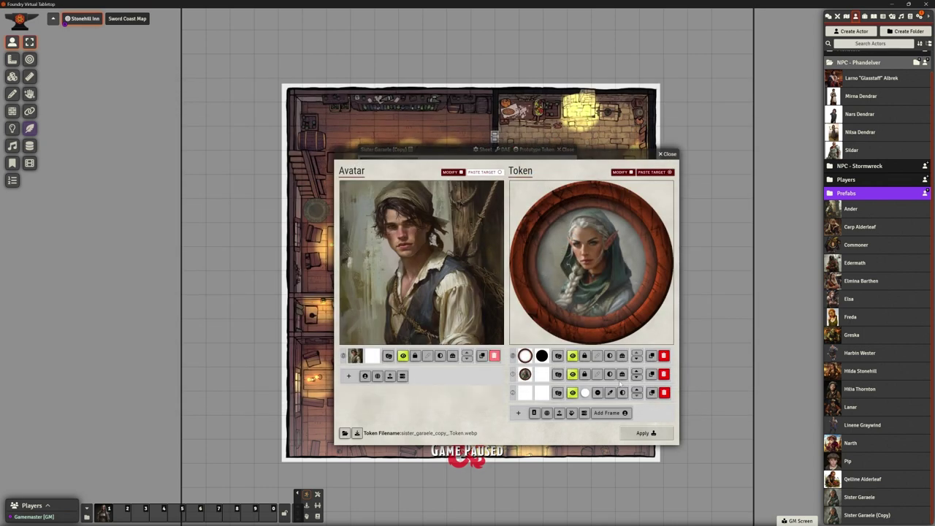
- Swap the token's elf portrait for the Thistle avatar image, position it beneath the wooden frame, and apply the artwork
{"action": "left_click", "coordinate": [665, 374]}
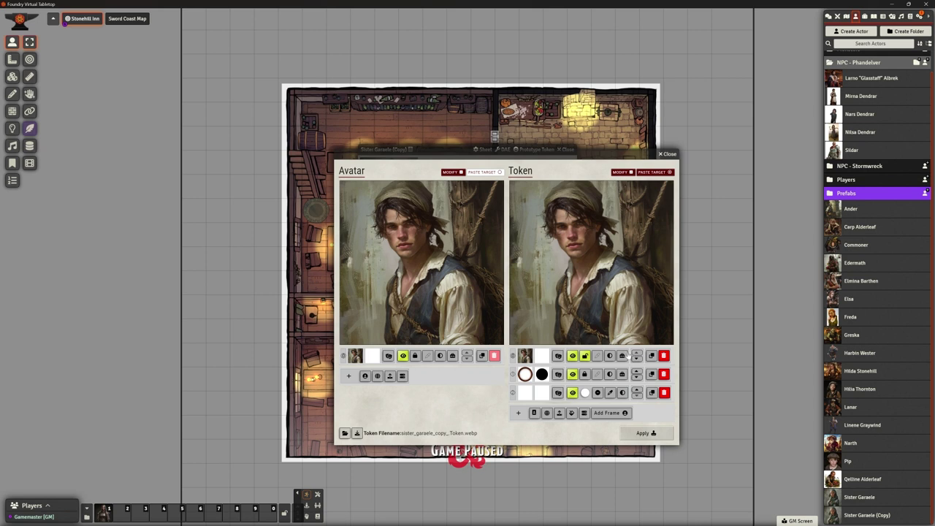
{"action": "left_click", "coordinate": [636, 358]}
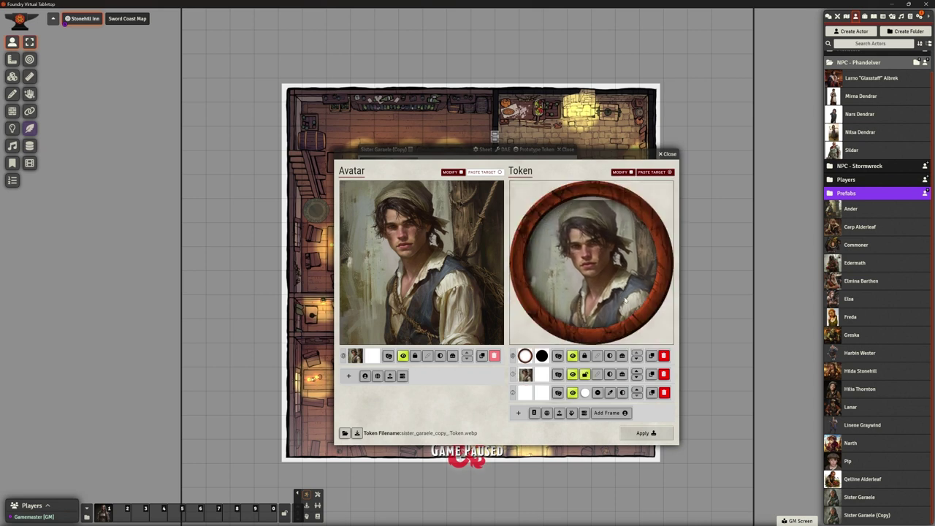
{"action": "left_click_drag", "start_coordinate": [605, 263], "coordinate": [609, 256]}
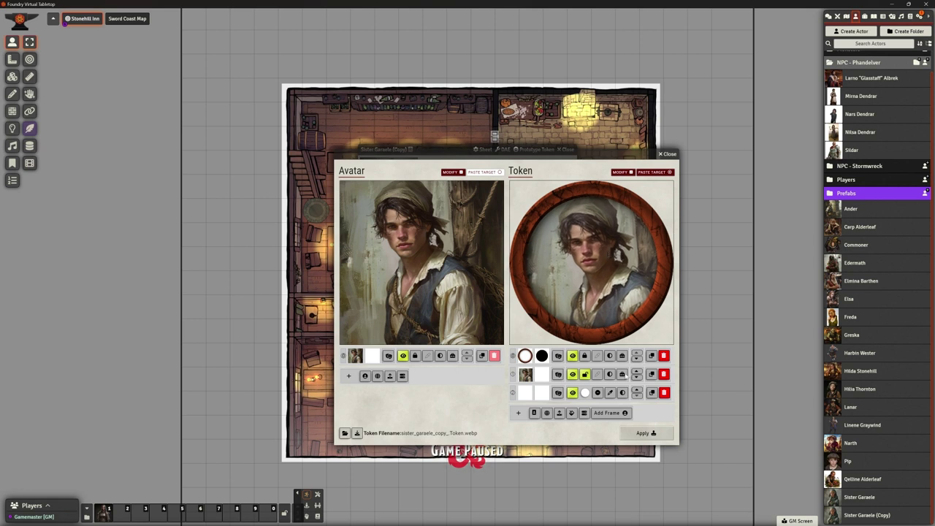
{"action": "left_click", "coordinate": [643, 433]}
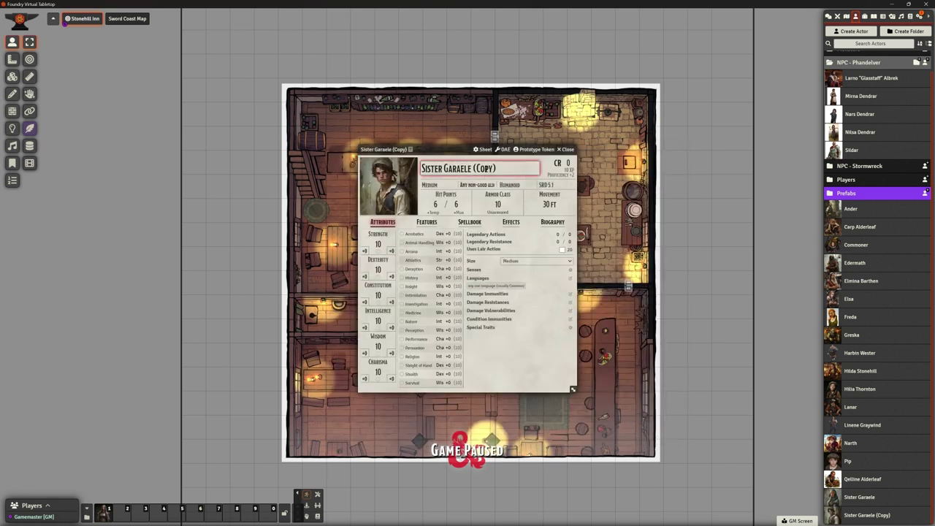
- Rename the copied Sister Garaele actor as Thistle and close its sheet
{"action": "type", "text": "Thistle"}
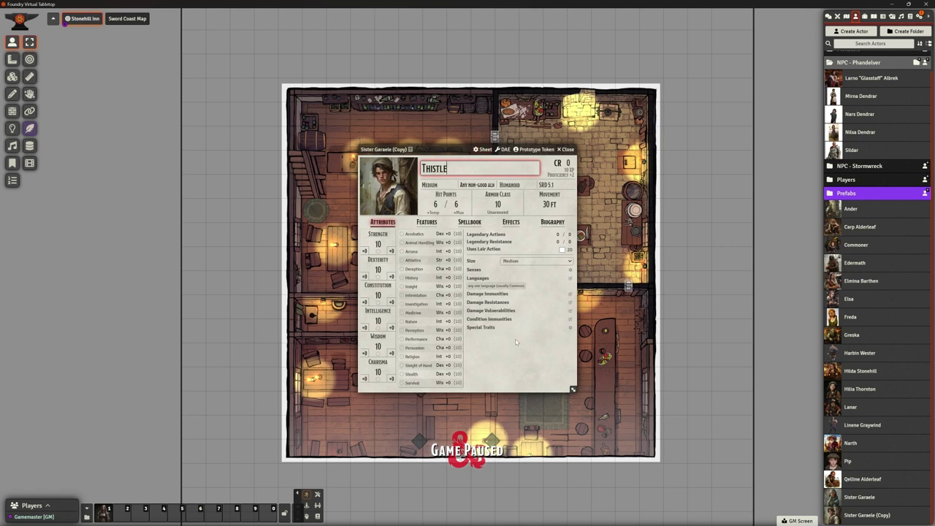
{"action": "key", "text": "Return"}
{"action": "left_click", "coordinate": [567, 150]}
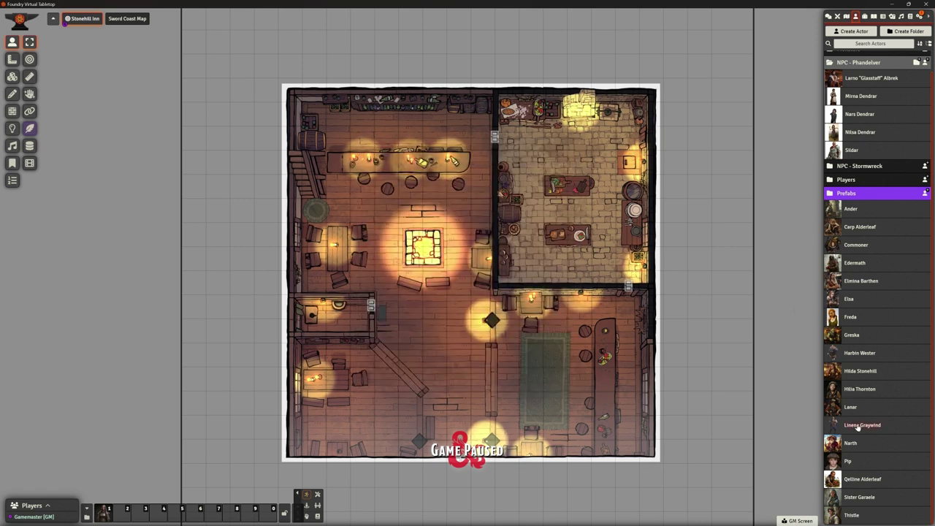
- Duplicate the Thistle actor and replace the copy's avatar with Toblen Stonehill.png, deleting the old portrait layer
{"action": "right_click", "coordinate": [855, 516]}
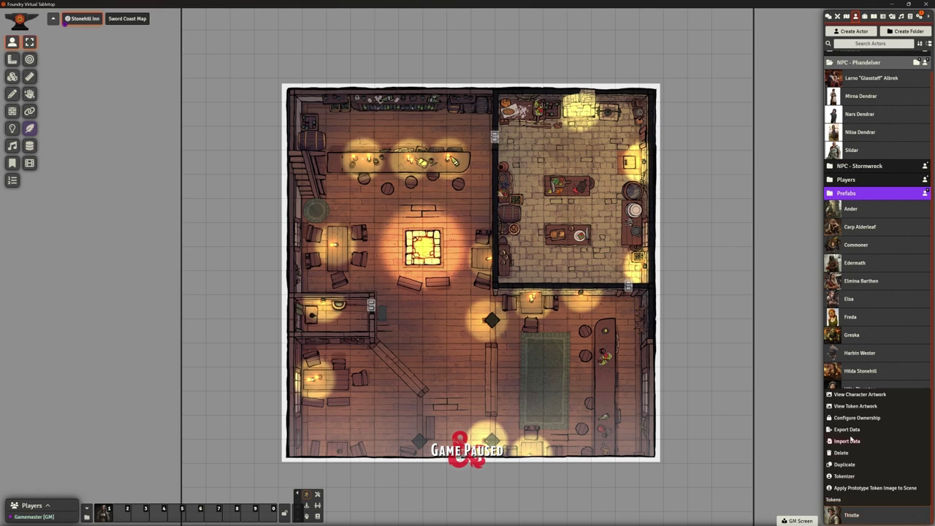
{"action": "left_click", "coordinate": [846, 465]}
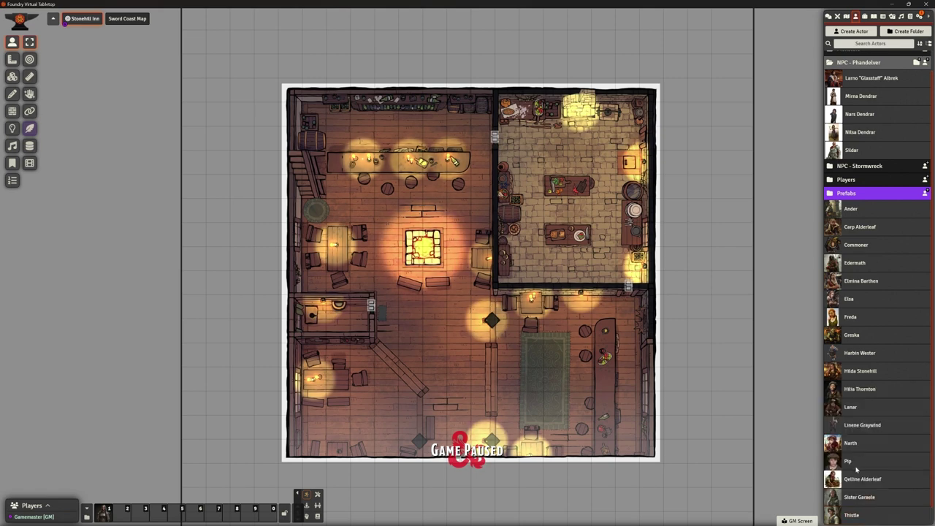
{"action": "left_click", "coordinate": [862, 516]}
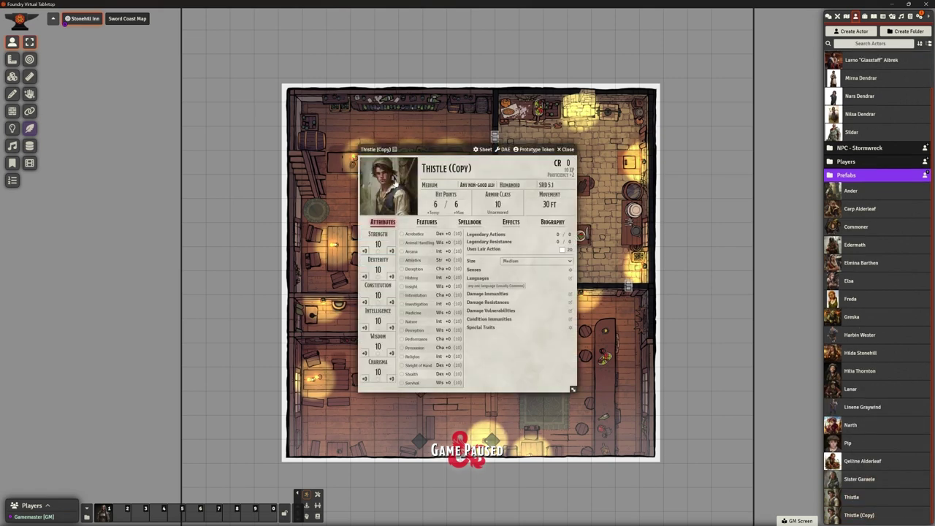
{"action": "left_click", "coordinate": [387, 182]}
{"action": "left_click", "coordinate": [460, 173]}
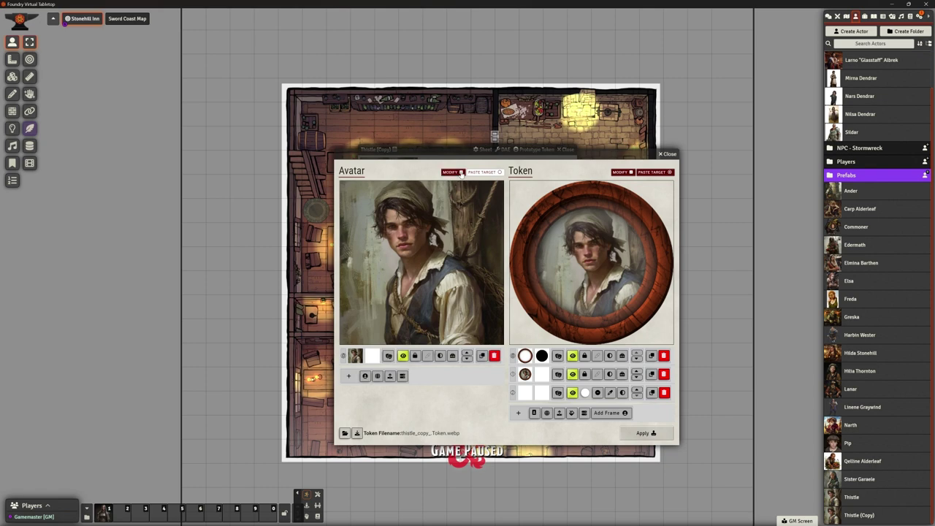
{"action": "left_click", "coordinate": [389, 376]}
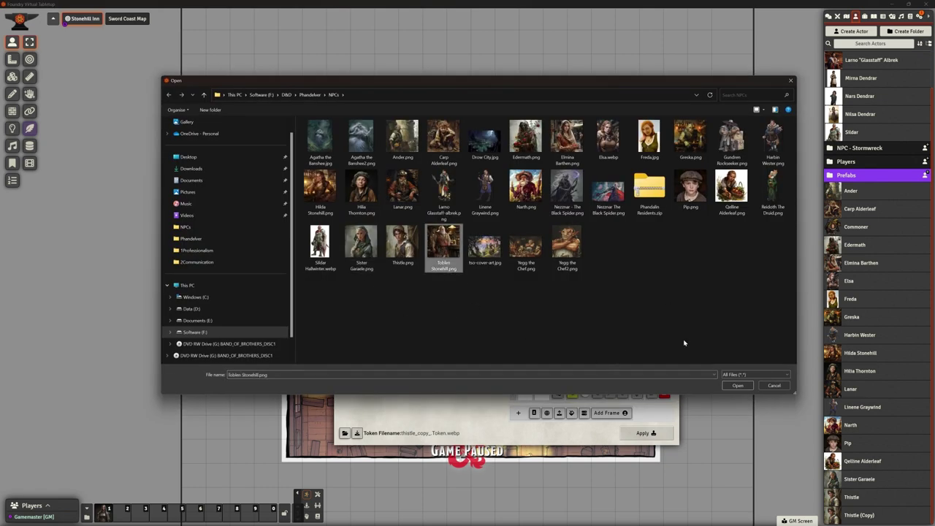
{"action": "left_click", "coordinate": [733, 386]}
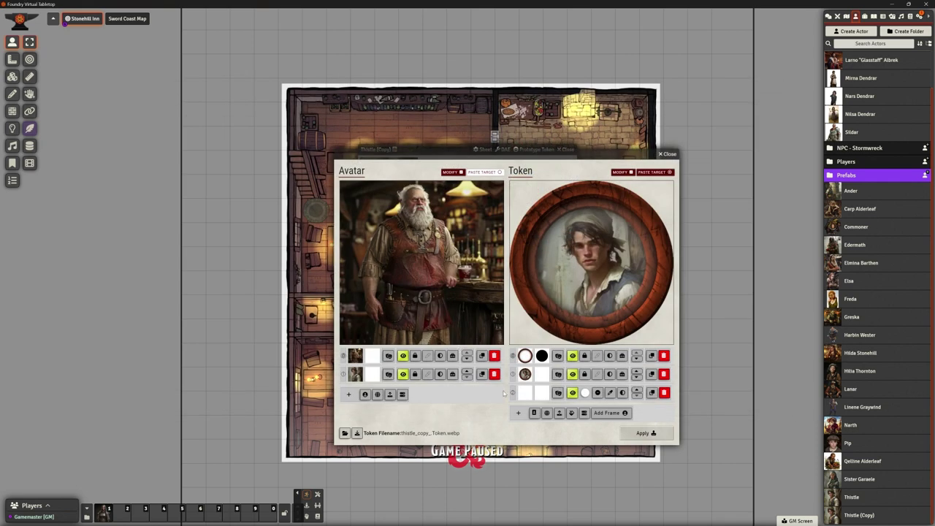
{"action": "left_click", "coordinate": [495, 375]}
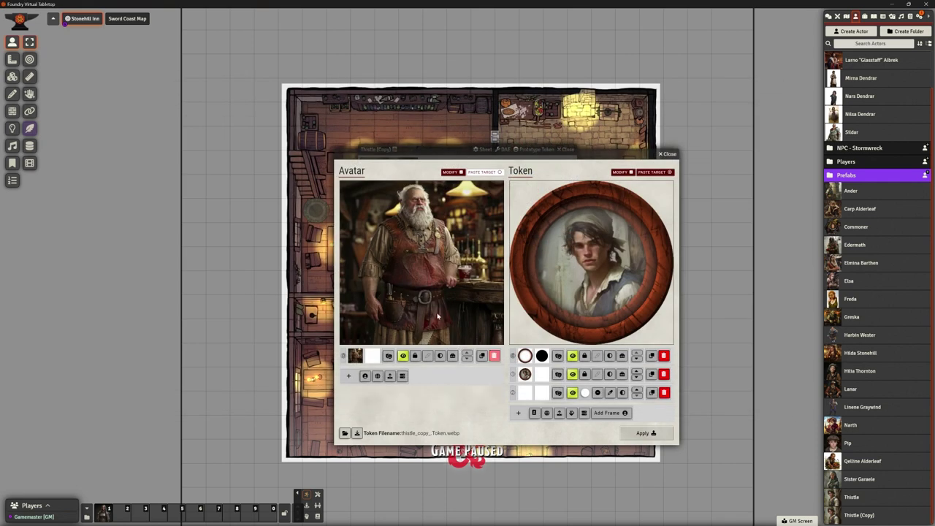
- Replace the token's Thistle portrait with the Toblen Stonehill avatar, enlarged beneath the wooden frame, and apply the artwork
{"action": "left_click", "coordinate": [664, 374]}
{"action": "left_click", "coordinate": [534, 394]}
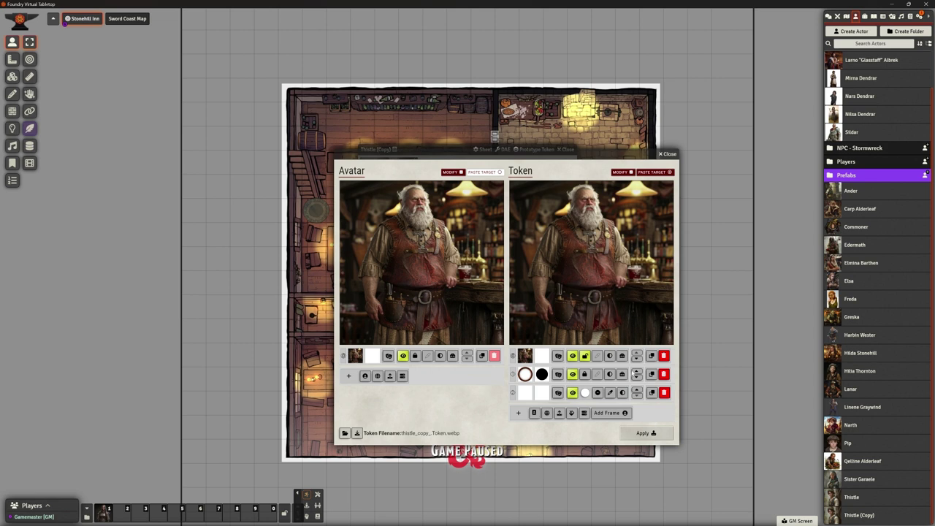
{"action": "left_click", "coordinate": [634, 363]}
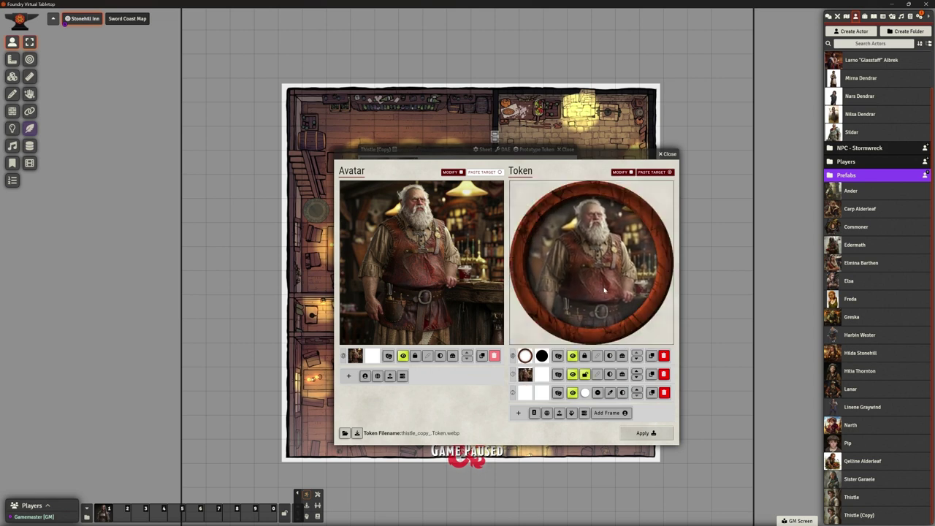
{"action": "scroll", "coordinate": [604, 290], "scroll_direction": "up", "scroll_amount": 5}
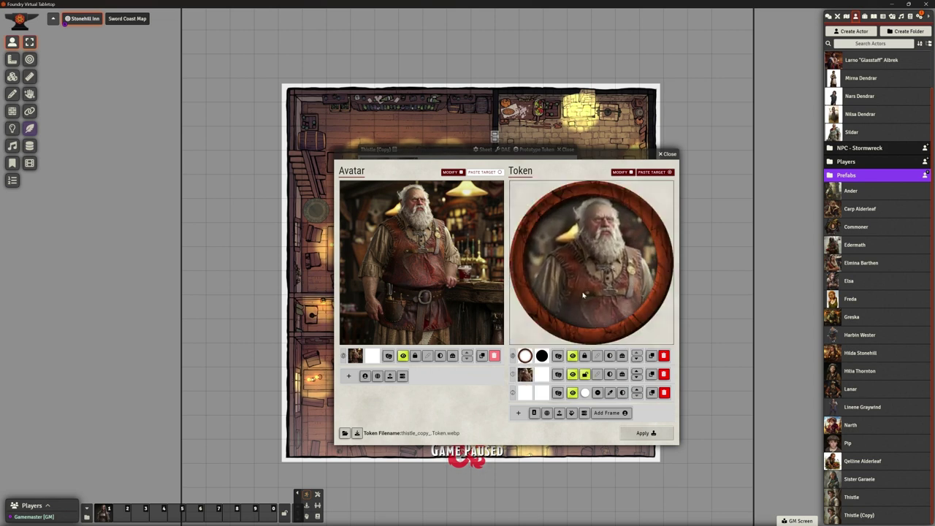
{"action": "scroll", "coordinate": [583, 295], "scroll_direction": "up", "scroll_amount": 4}
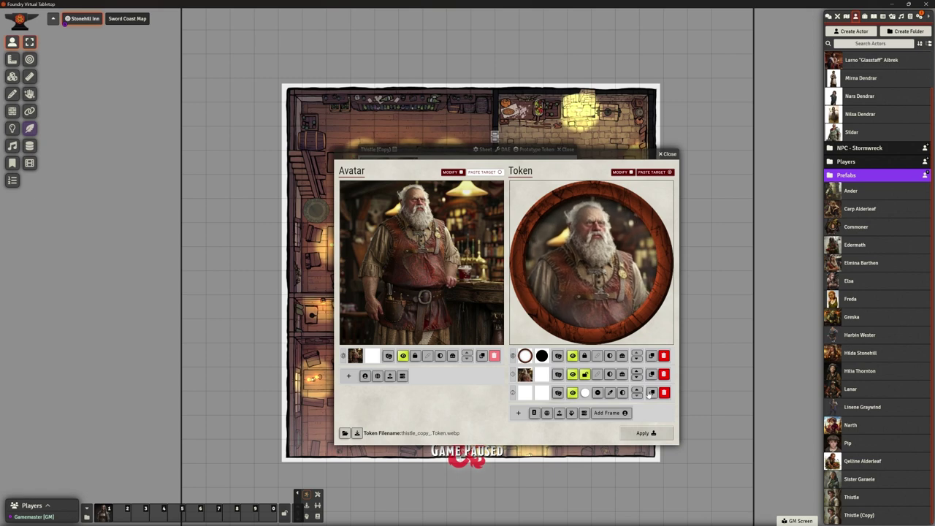
{"action": "left_click", "coordinate": [643, 433]}
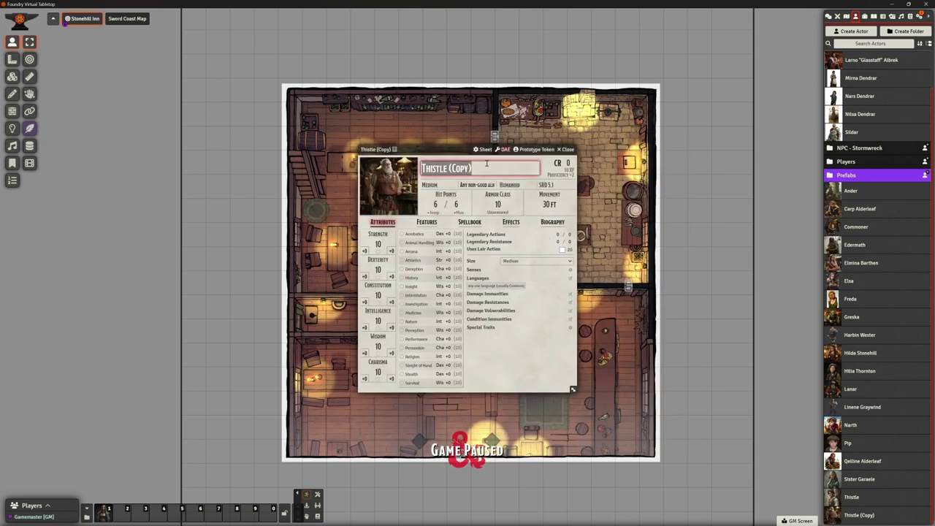
- Rename the copied Thistle actor as Toblen Stonehill and close its sheet
{"action": "type", "text": "Toblen S"}
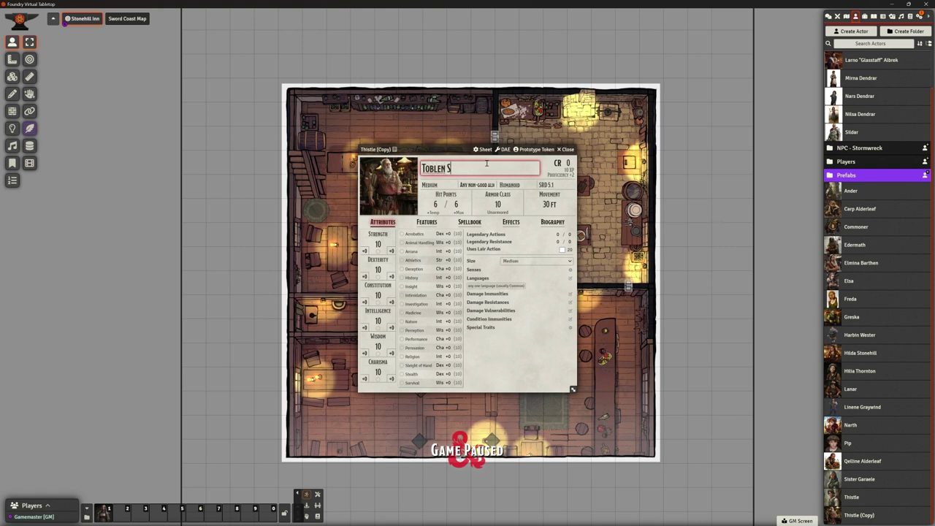
{"action": "type", "text": "tonehill"}
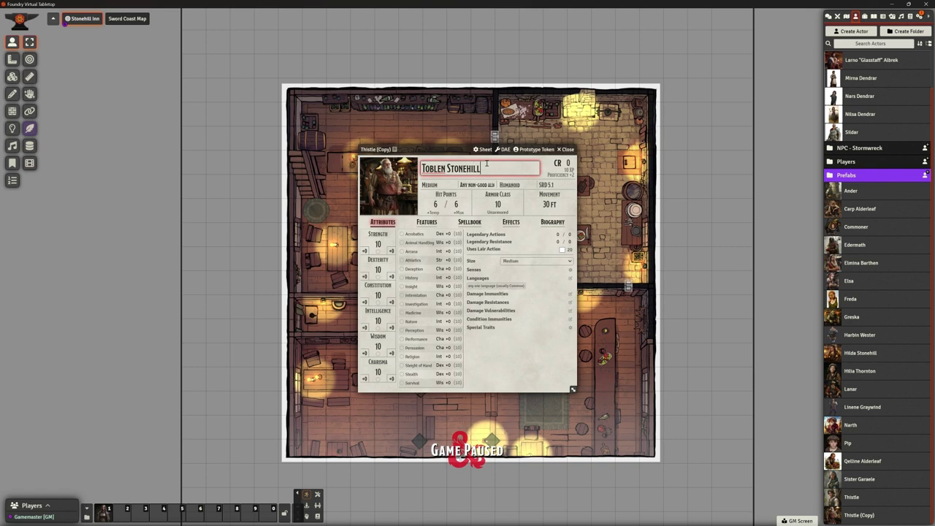
{"action": "left_click", "coordinate": [497, 357]}
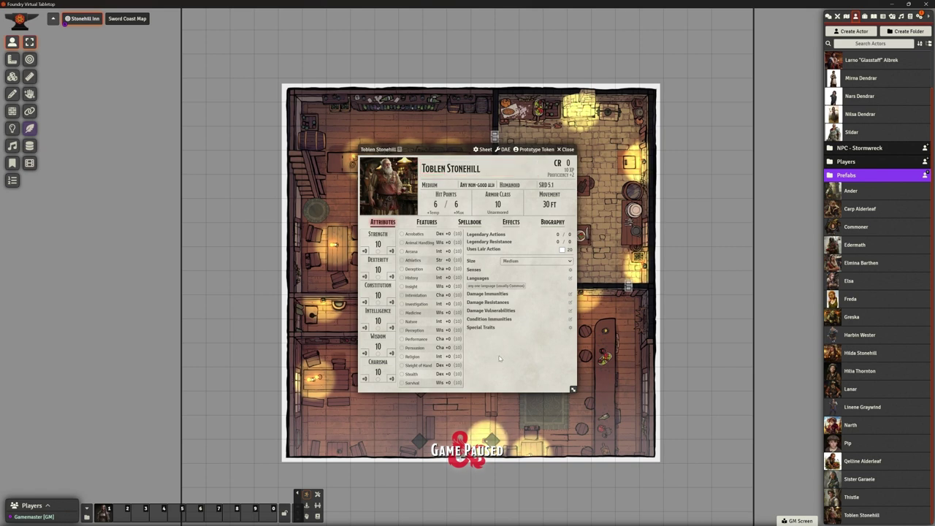
{"action": "left_click", "coordinate": [567, 150]}
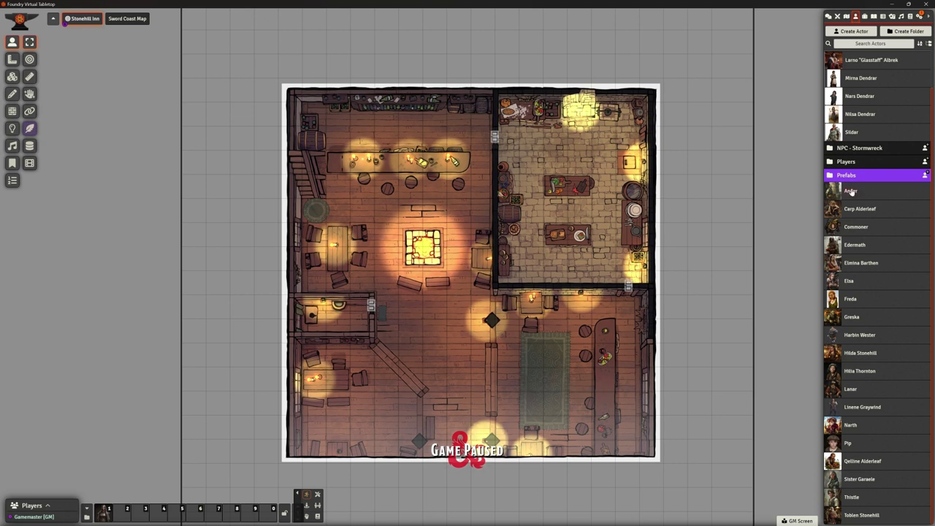
- Test Ander's token on the Stonehill Inn map, deleting the first placement and placing it again south of the fireplace
{"action": "left_click_drag", "start_coordinate": [849, 192], "coordinate": [411, 211]}
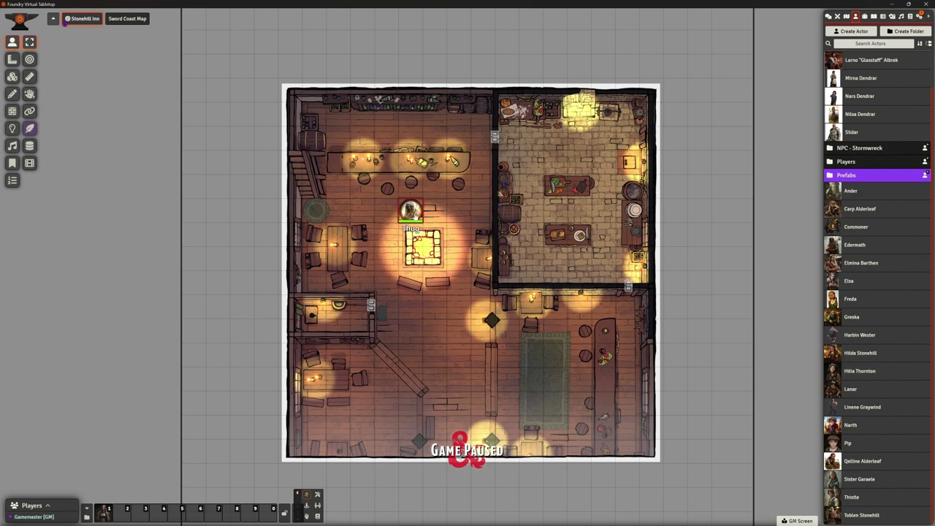
{"action": "key", "text": "Delete"}
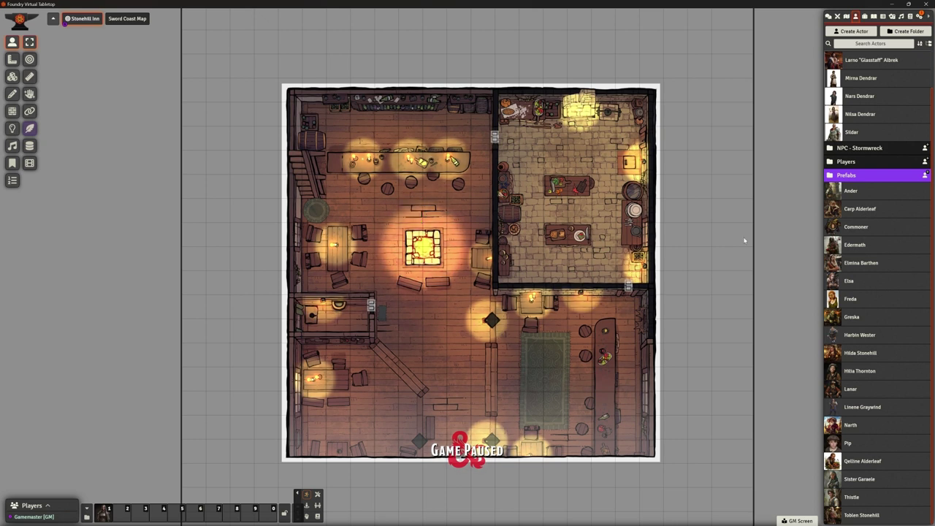
{"action": "scroll", "coordinate": [851, 215], "scroll_direction": "up", "scroll_amount": 1}
{"action": "scroll", "coordinate": [851, 215], "scroll_direction": "up", "scroll_amount": 1}
{"action": "mouse_move", "coordinate": [851, 230]}
{"action": "left_mouse_down"}
{"action": "mouse_move", "coordinate": [668, 261]}
{"action": "mouse_move", "coordinate": [441, 322]}
{"action": "mouse_move", "coordinate": [436, 332]}
{"action": "left_mouse_up"}
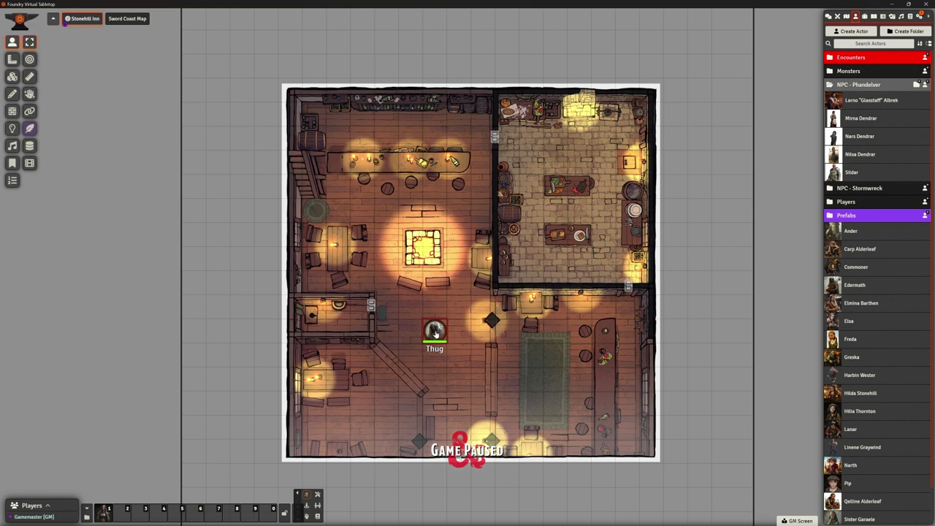
- Open the Ander actor's artwork for editing and replace its avatar with Ander.png, deleting the old hooded portrait layer
{"action": "left_click", "coordinate": [851, 231]}
{"action": "left_click", "coordinate": [387, 190]}
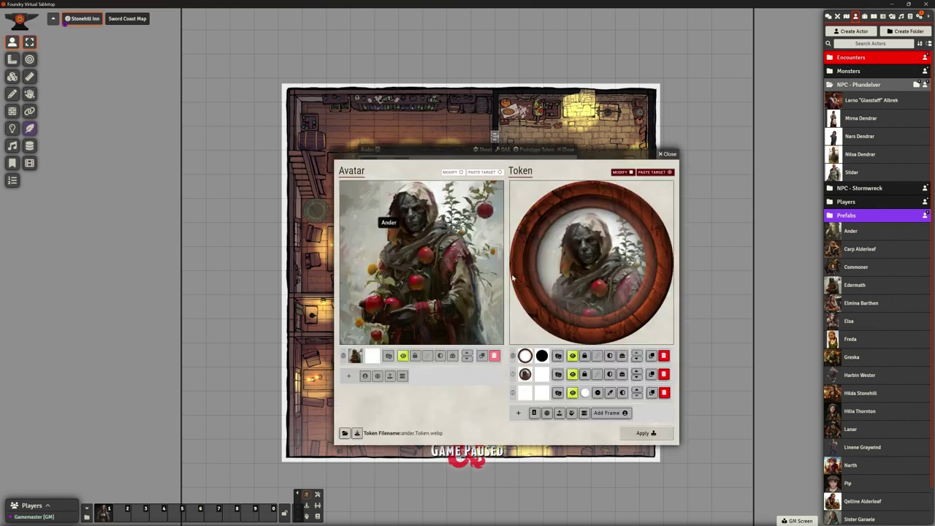
{"action": "left_click", "coordinate": [669, 155]}
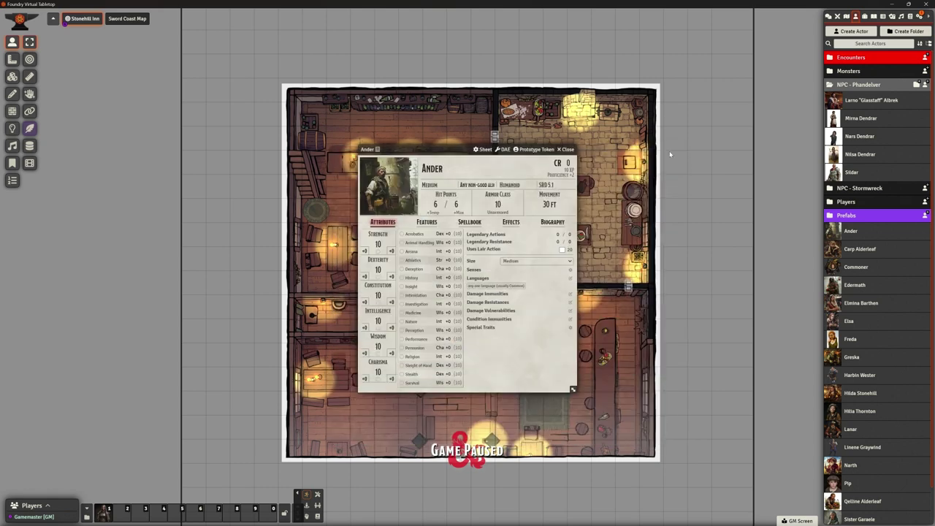
{"action": "left_click", "coordinate": [389, 187]}
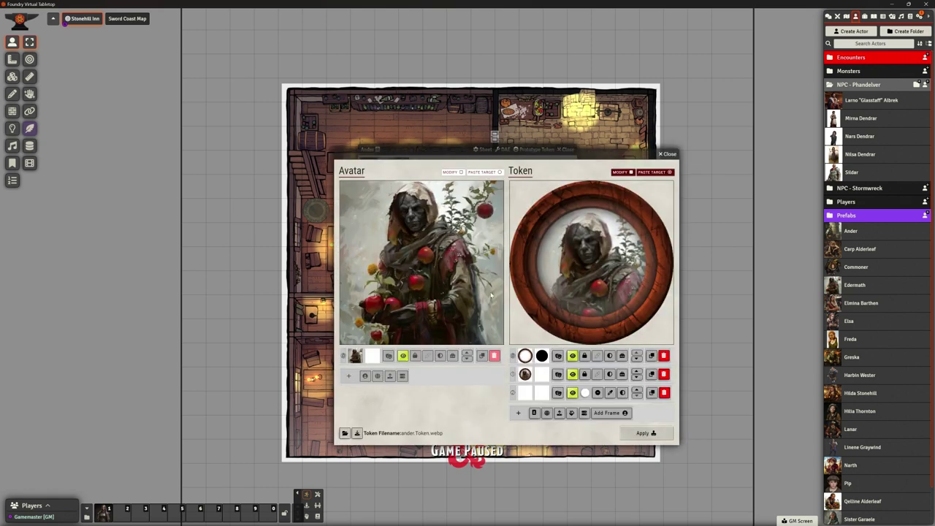
{"action": "left_click", "coordinate": [459, 188]}
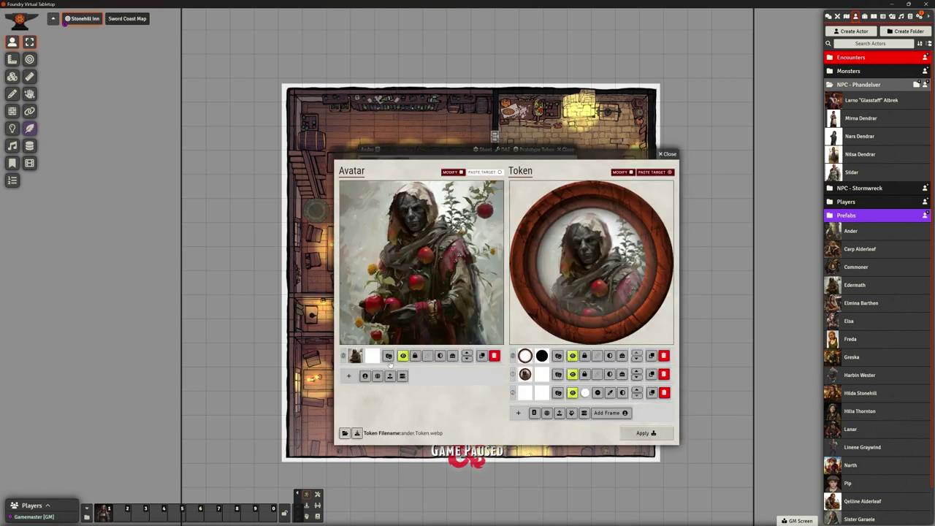
{"action": "left_click", "coordinate": [390, 375]}
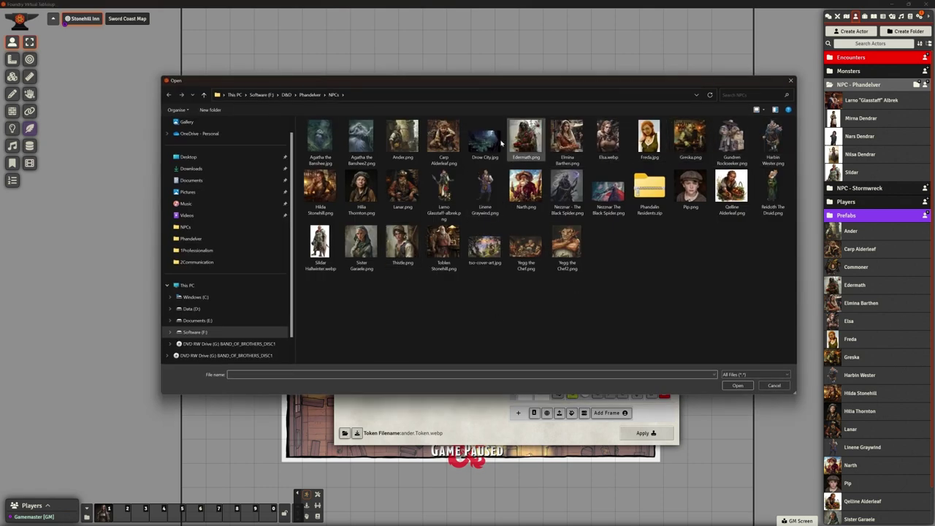
{"action": "left_click", "coordinate": [408, 142]}
{"action": "left_click", "coordinate": [734, 386]}
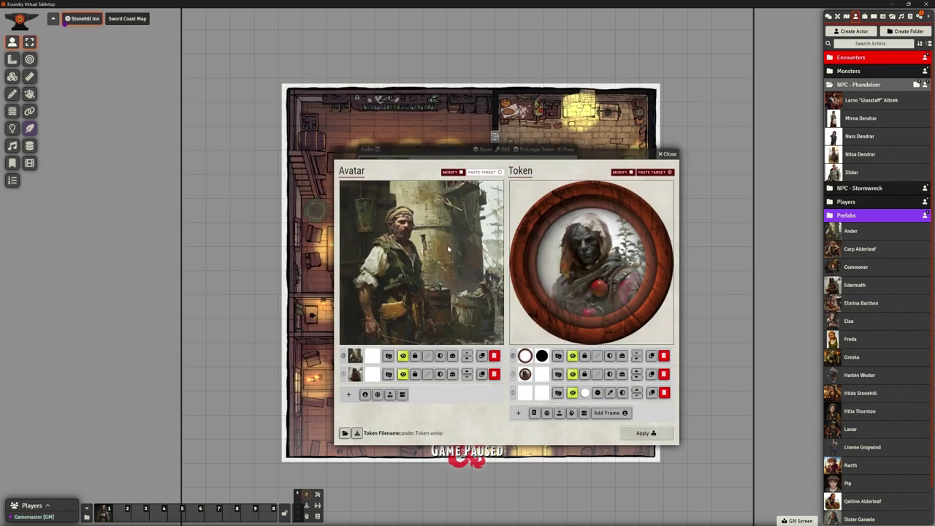
{"action": "left_click", "coordinate": [494, 374]}
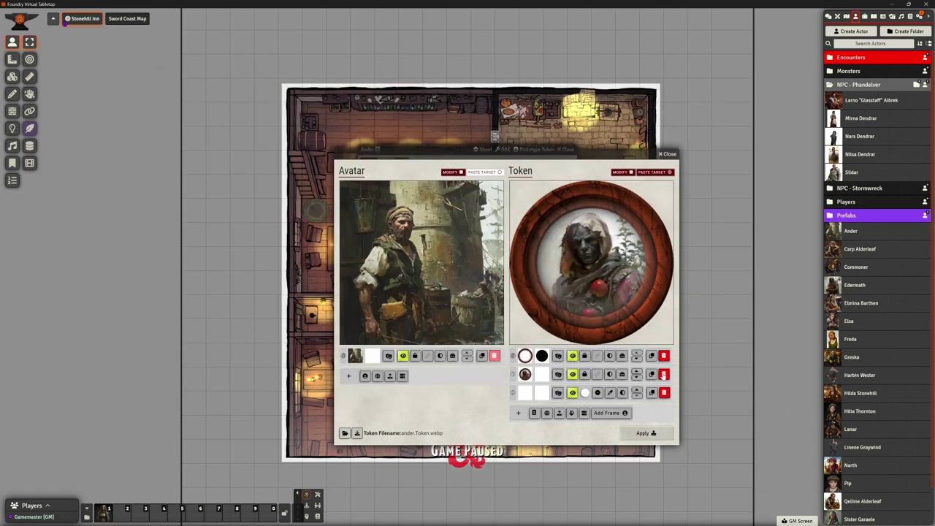
- Swap Ander's token portrait for the new avatar, enlarged and positioned beneath the wooden frame, apply the artwork and close the sheet
{"action": "left_click", "coordinate": [664, 375]}
{"action": "left_click", "coordinate": [534, 394]}
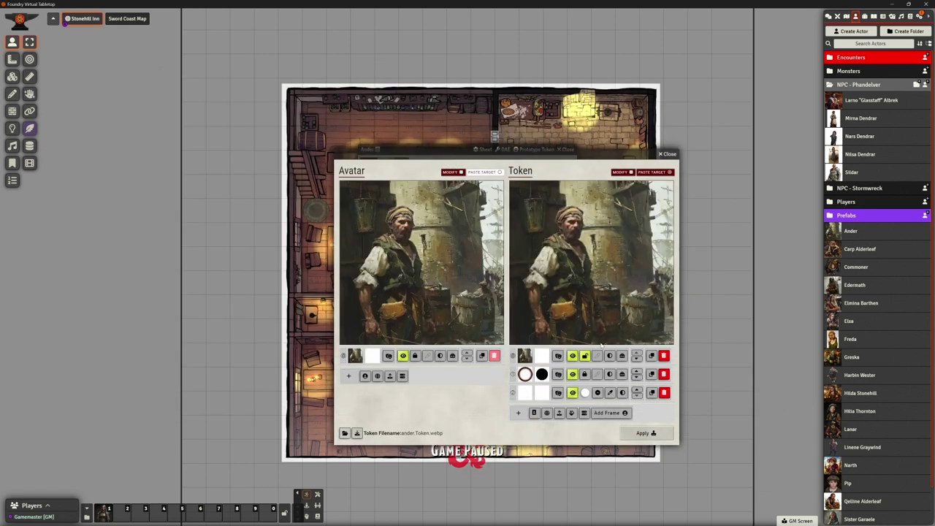
{"action": "left_click", "coordinate": [637, 358]}
{"action": "scroll", "coordinate": [613, 257], "scroll_direction": "up", "scroll_amount": 5}
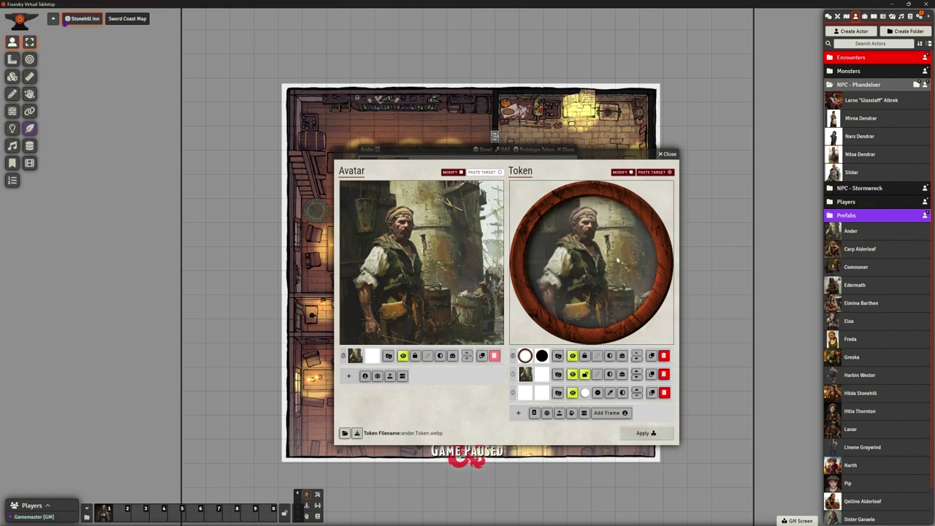
{"action": "left_click_drag", "start_coordinate": [610, 277], "coordinate": [602, 281]}
{"action": "left_click", "coordinate": [643, 433]}
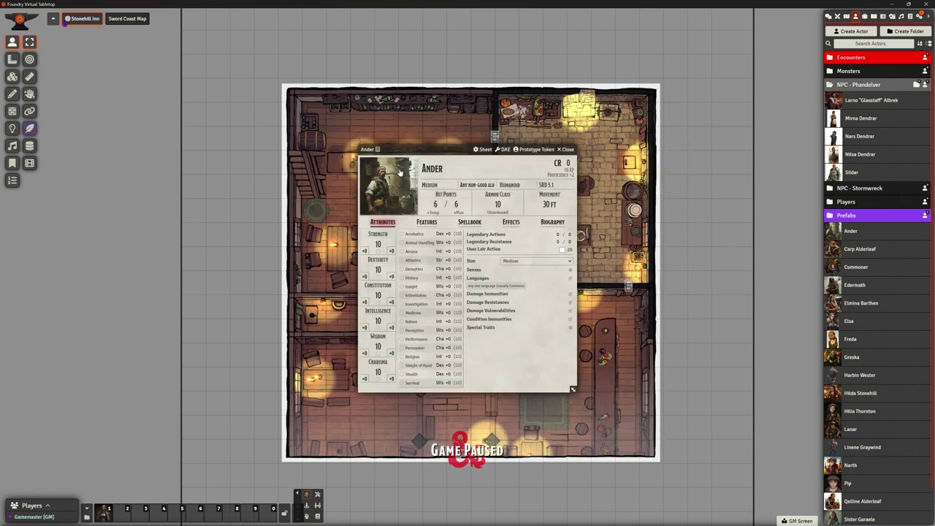
{"action": "left_click", "coordinate": [569, 150]}
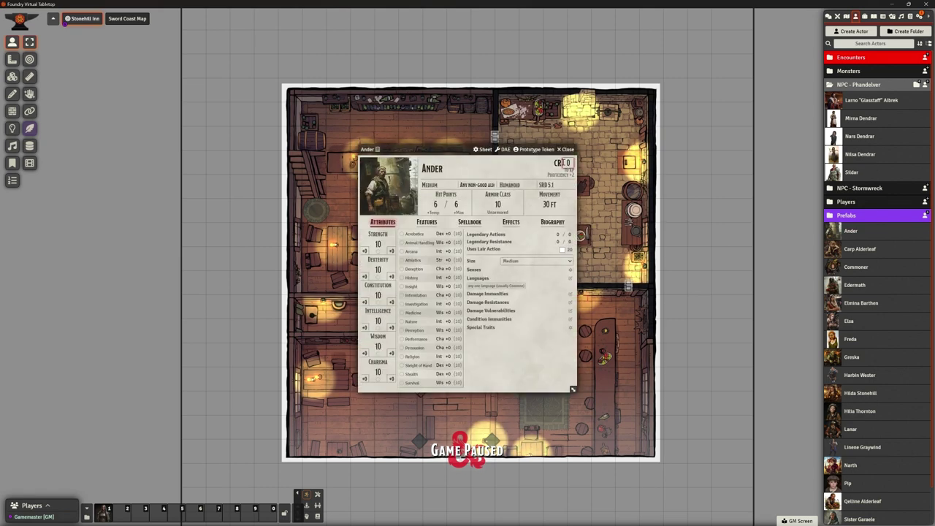
{"action": "left_click", "coordinate": [567, 150]}
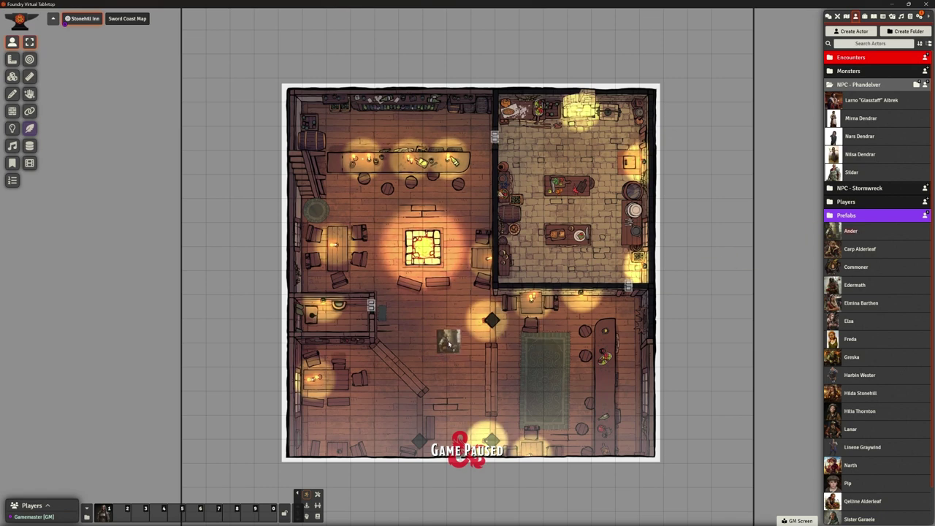
- Delete Ander's test token from the map and set the actor's prototype token name to Ander
{"action": "left_click", "coordinate": [457, 330]}
{"action": "key", "text": "Delete"}
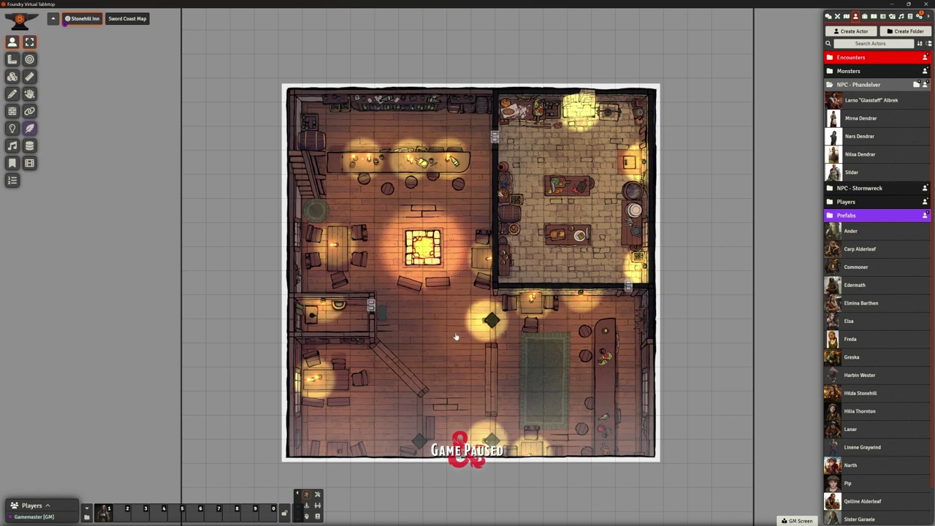
{"action": "left_click", "coordinate": [851, 231]}
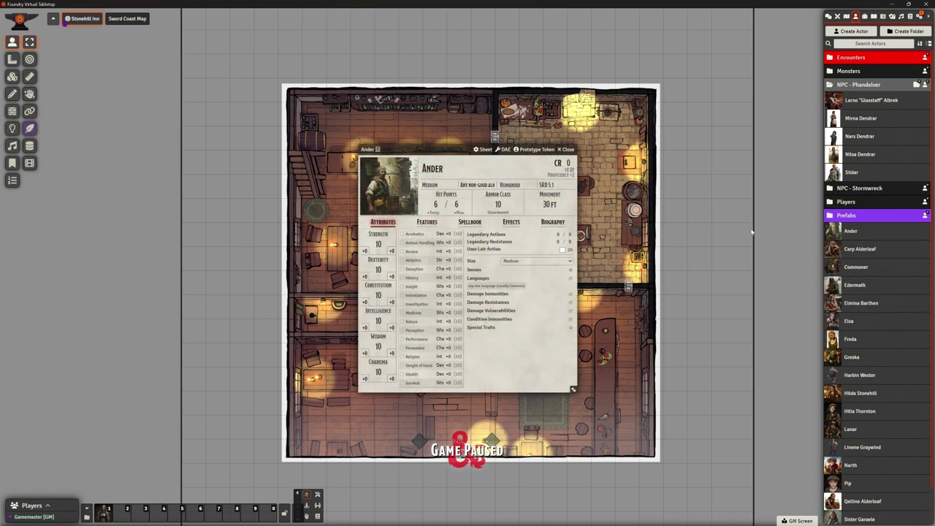
{"action": "left_click", "coordinate": [534, 149]}
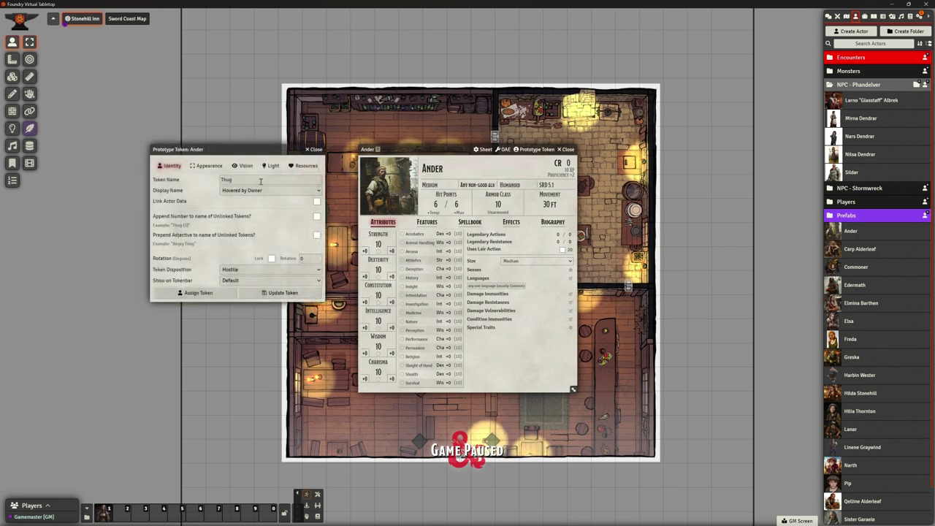
{"action": "type", "text": "Ander"}
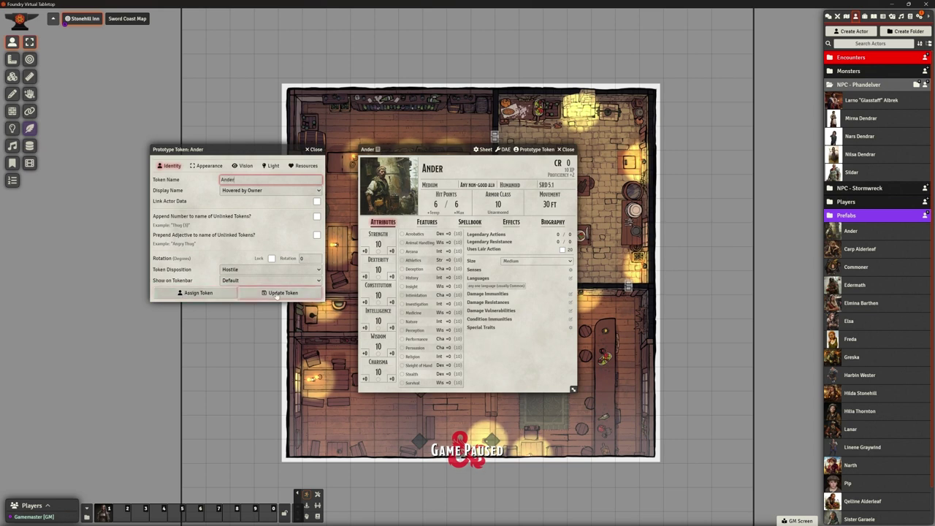
{"action": "left_click", "coordinate": [276, 294]}
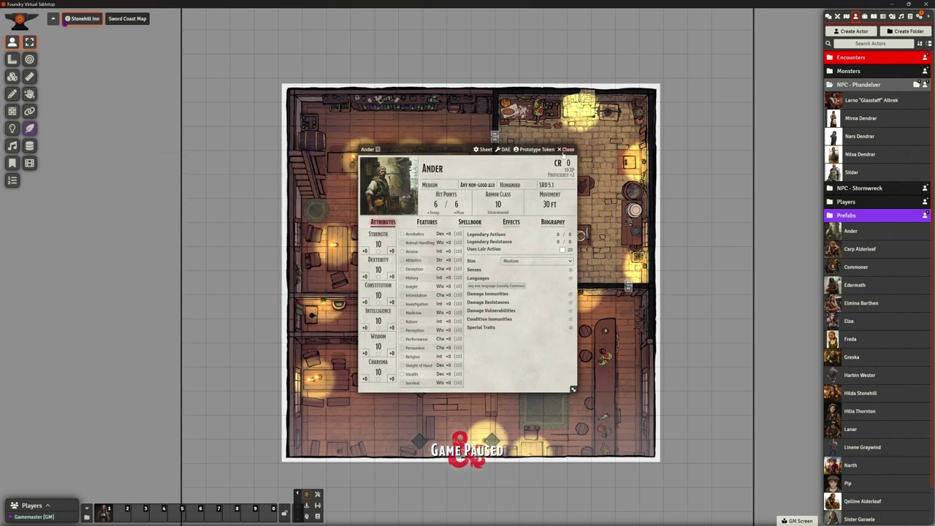
{"action": "left_click", "coordinate": [567, 150]}
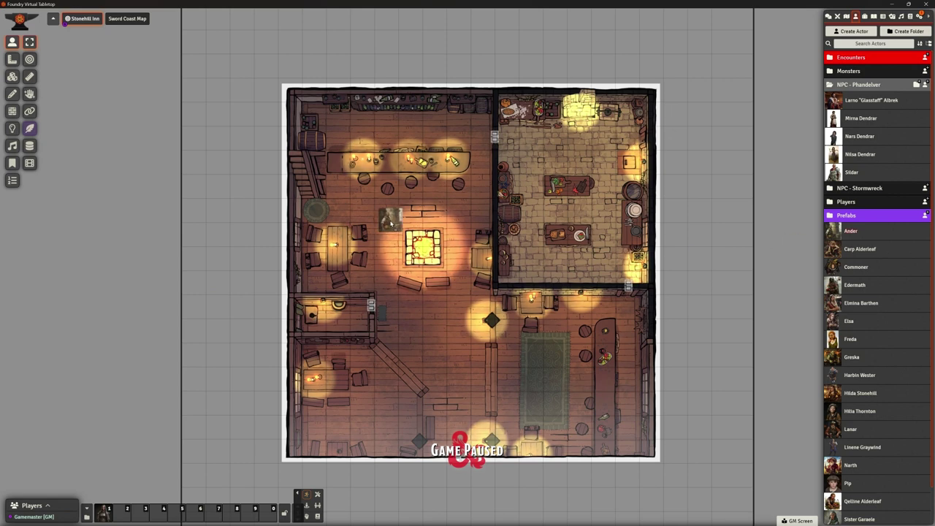
- Place Ander's token south of the fireplace, and test a Carp Alderleaf token beside it before deleting that one
{"action": "left_click_drag", "start_coordinate": [390, 223], "coordinate": [436, 335]}
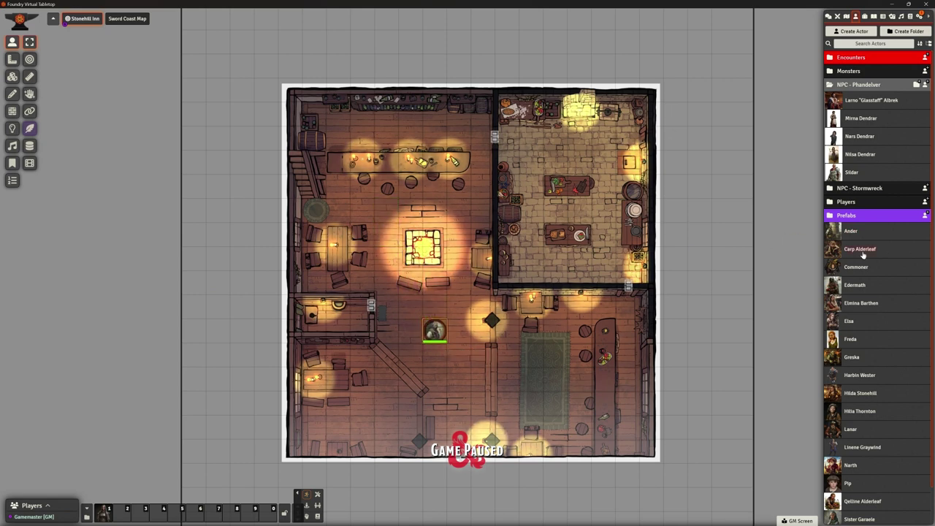
{"action": "left_click_drag", "start_coordinate": [861, 254], "coordinate": [410, 333]}
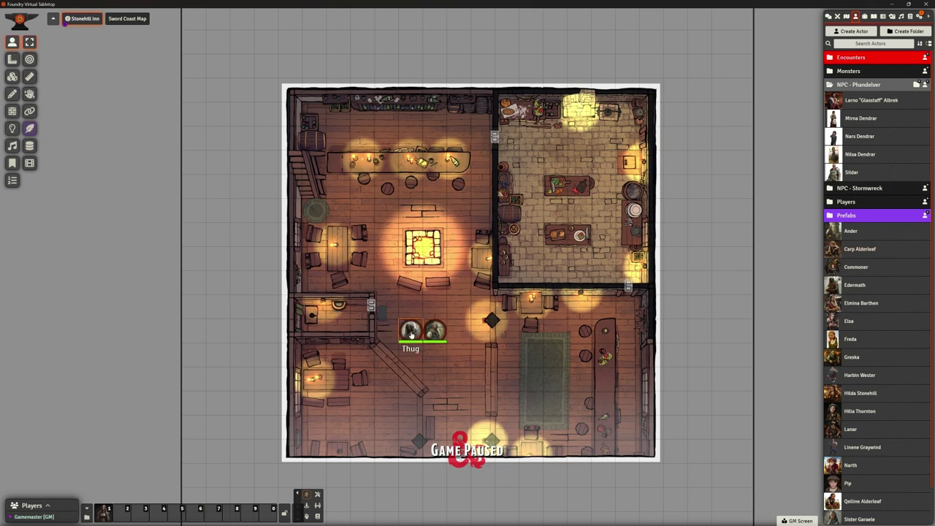
{"action": "key", "text": "Delete"}
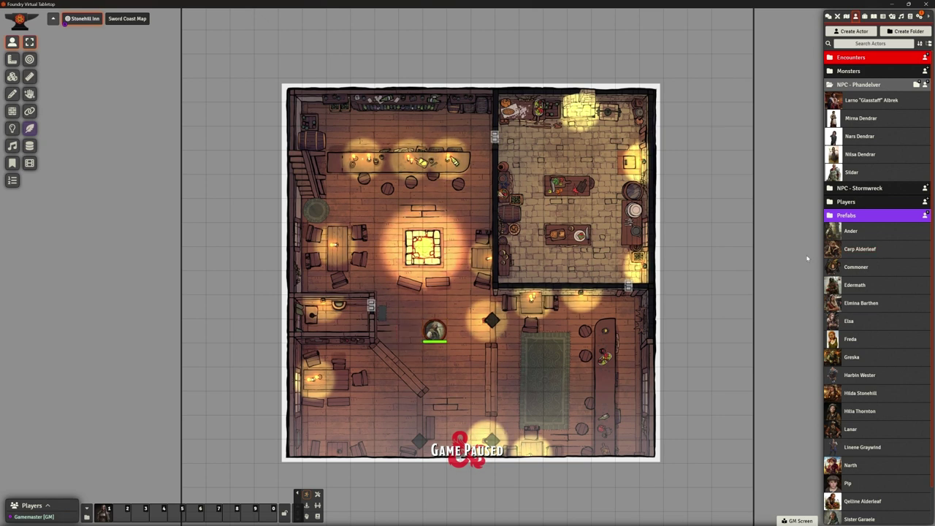
- Open the Carp Alderleaf actor's artwork for editing, replace its avatar with Carp Alderleaf.png and delete the old hooded portrait layer
{"action": "left_click", "coordinate": [858, 250]}
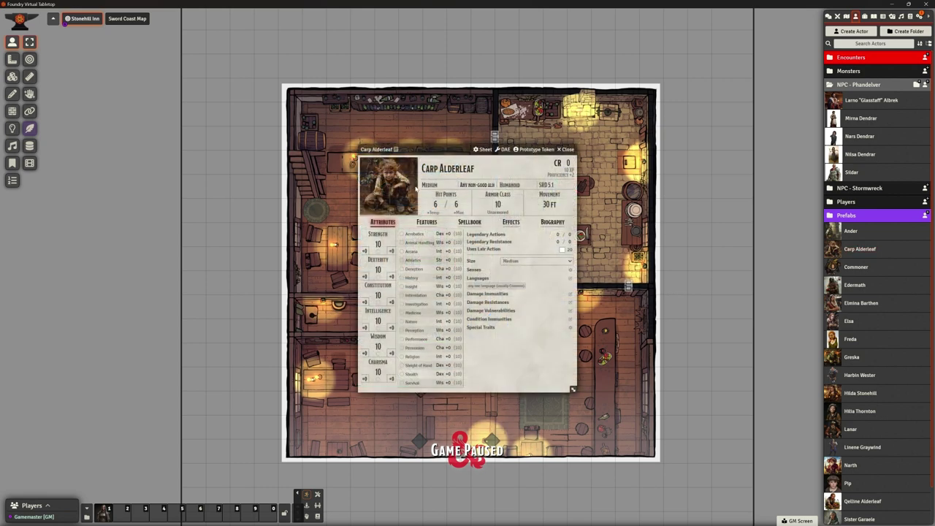
{"action": "left_click", "coordinate": [391, 189]}
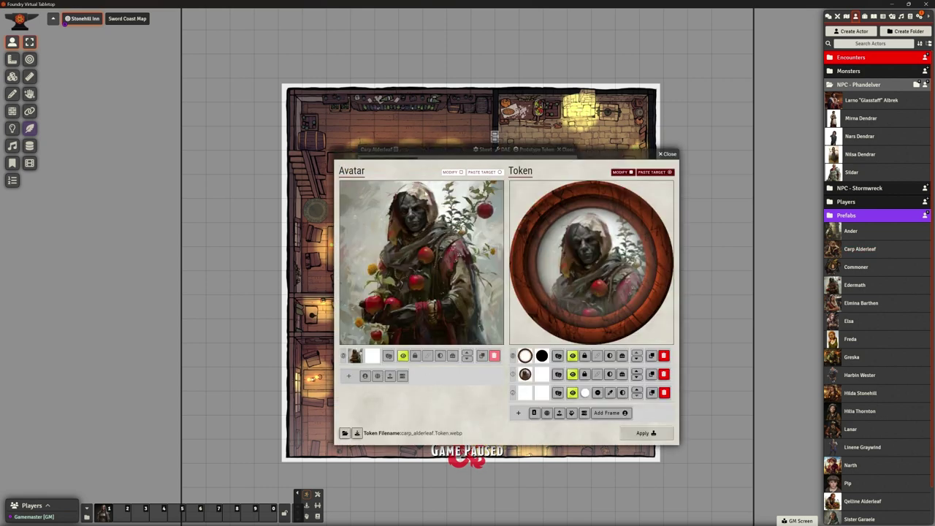
{"action": "left_click", "coordinate": [389, 376]}
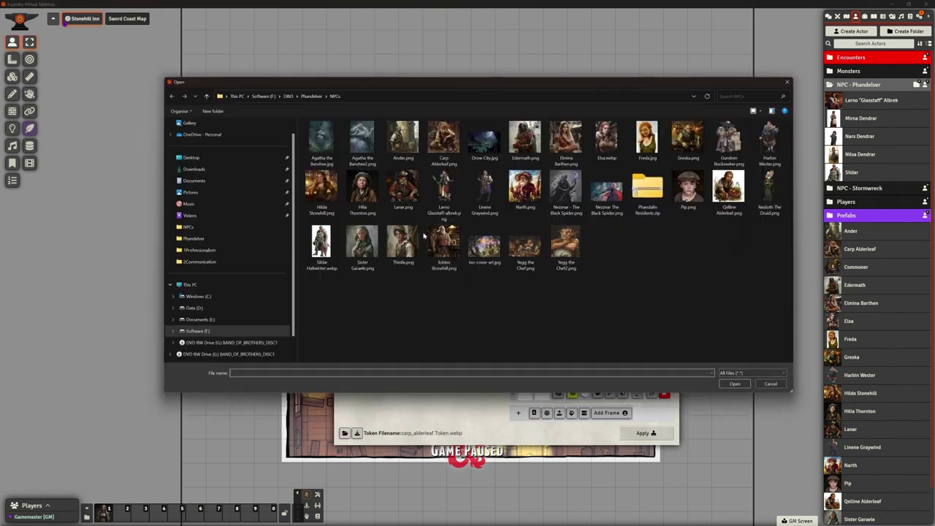
{"action": "left_click", "coordinate": [431, 150]}
{"action": "left_click", "coordinate": [738, 385]}
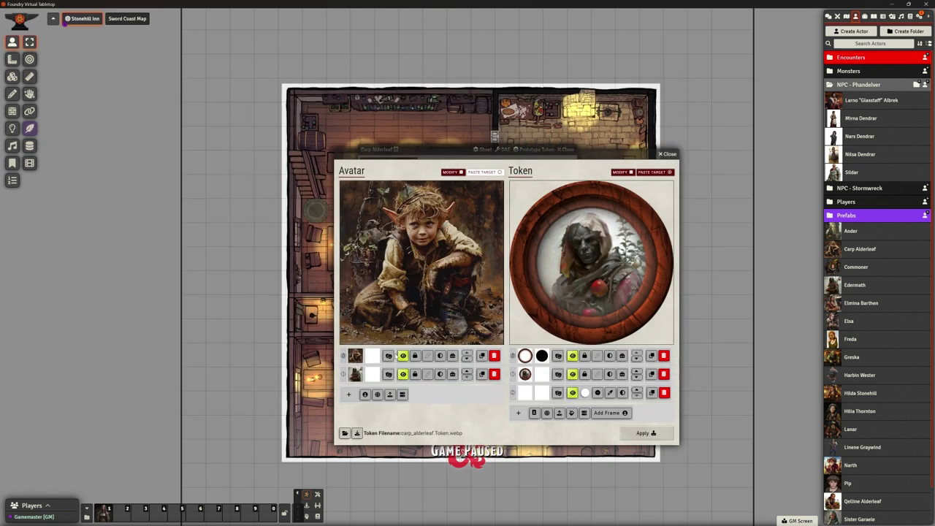
{"action": "left_click", "coordinate": [494, 375]}
- Swap Carp Alderleaf's token portrait for the new avatar beneath the wooden frame, apply the artwork and close the sheet
{"action": "left_click", "coordinate": [664, 375]}
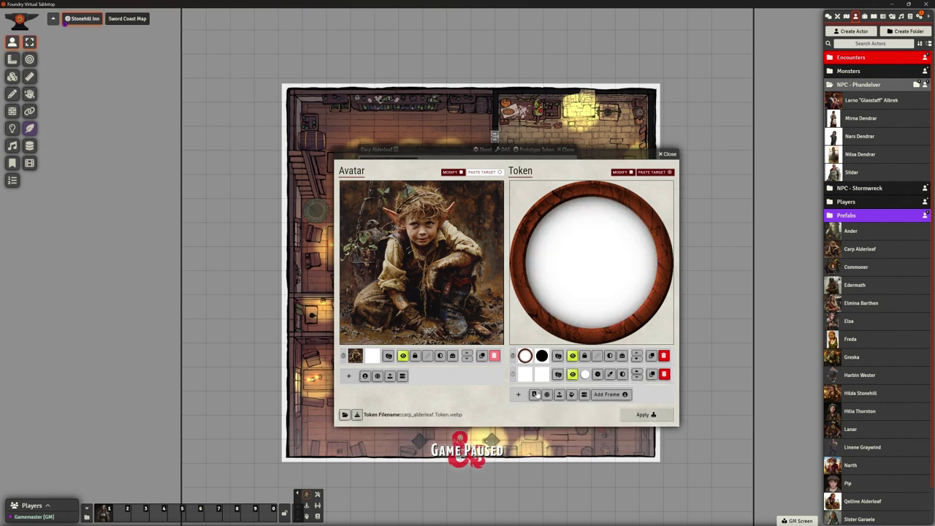
{"action": "left_click", "coordinate": [534, 395]}
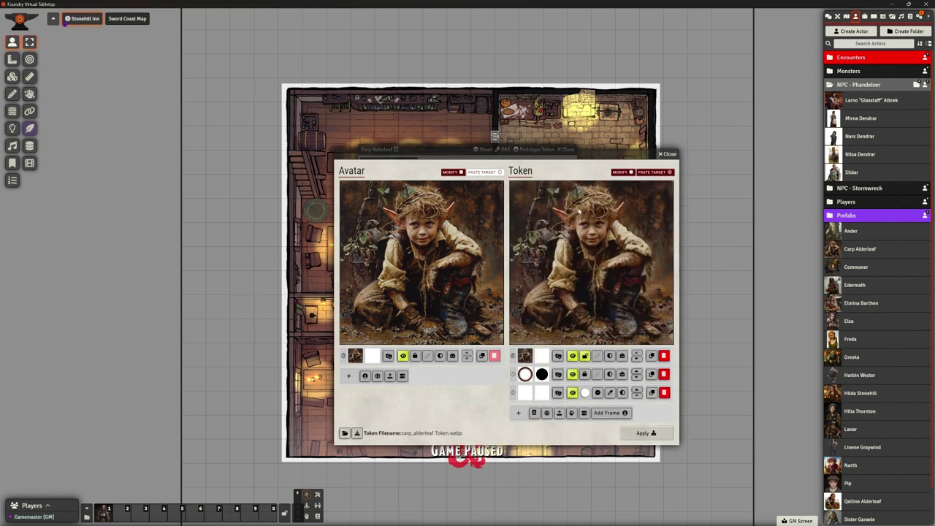
{"action": "left_click", "coordinate": [637, 360]}
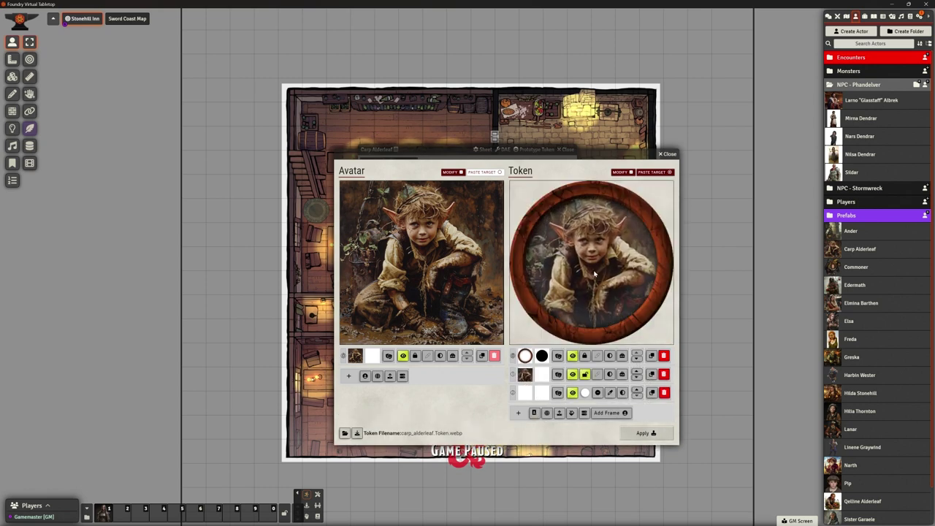
{"action": "scroll", "coordinate": [595, 273], "scroll_direction": "down", "scroll_amount": 3}
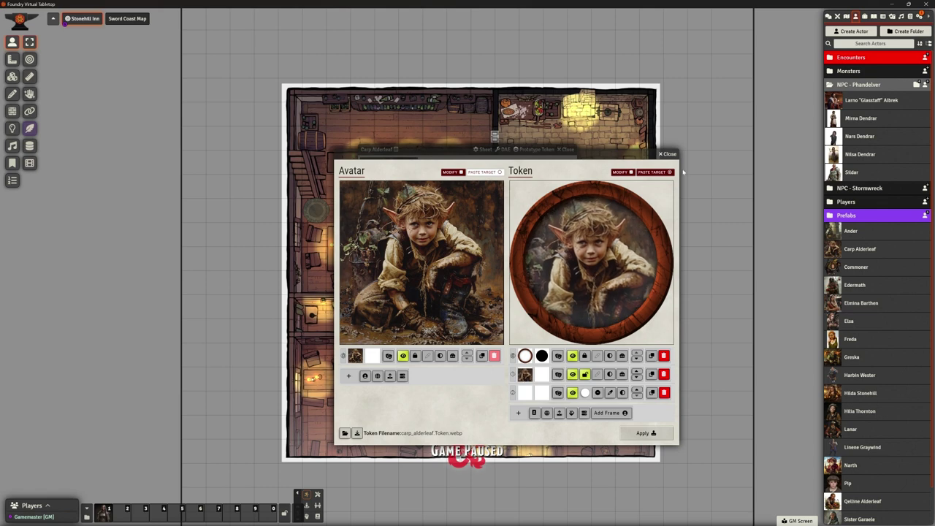
{"action": "left_click", "coordinate": [646, 432]}
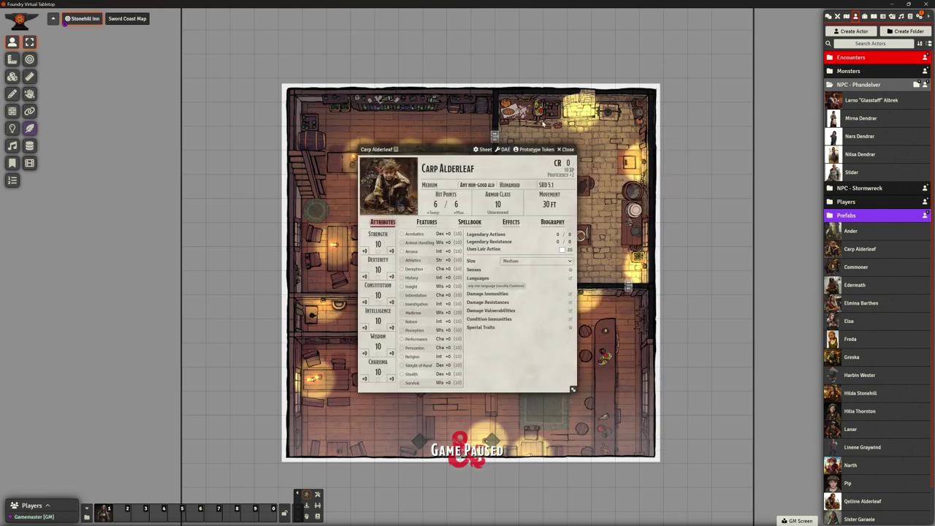
{"action": "left_click", "coordinate": [564, 149]}
- Place a Carp Alderleaf token on the map, name it Carp and move it directly west of Ander's token
{"action": "left_click_drag", "start_coordinate": [860, 248], "coordinate": [411, 311]}
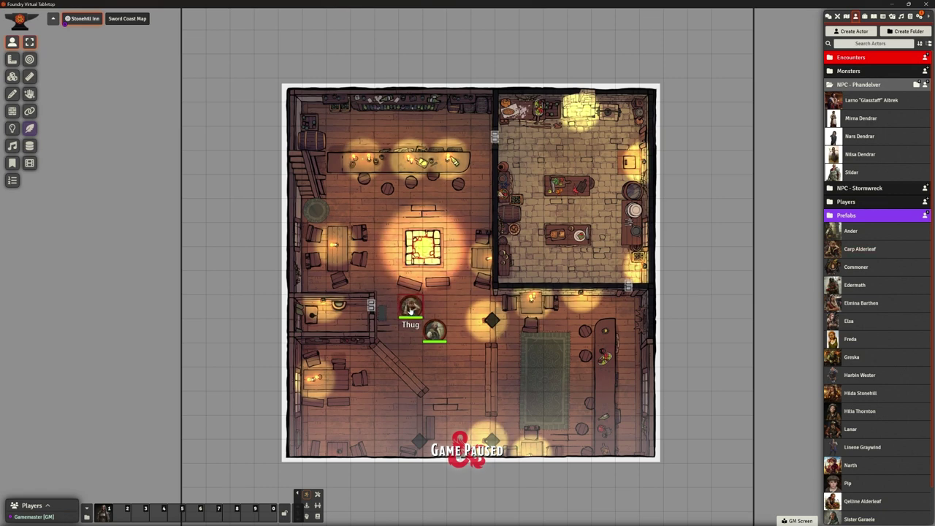
{"action": "double_click", "coordinate": [410, 309]}
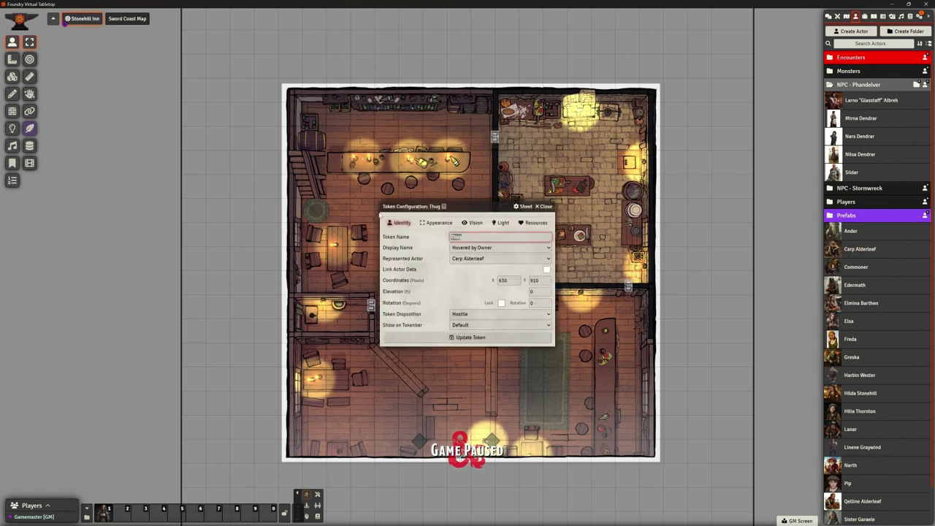
{"action": "type", "text": "C"}
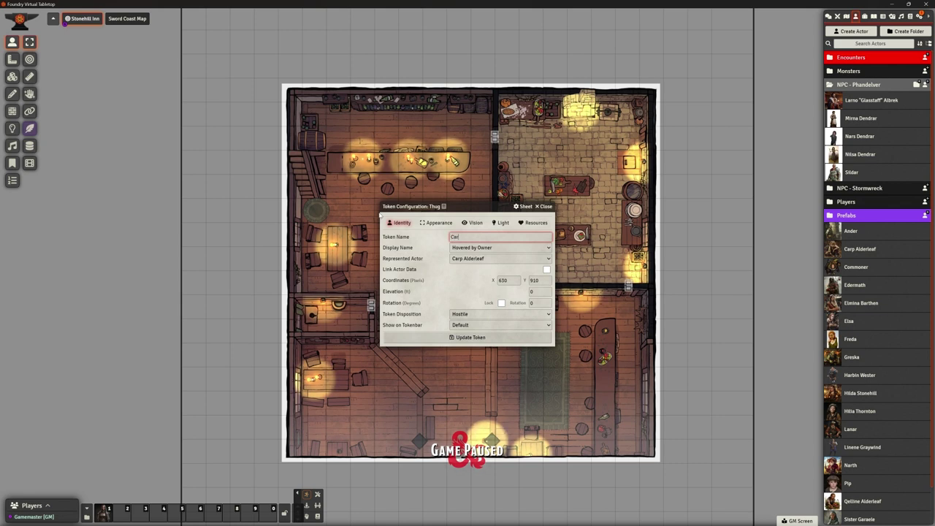
{"action": "type", "text": "arp"}
{"action": "left_click", "coordinate": [470, 337]}
{"action": "left_click_drag", "start_coordinate": [410, 308], "coordinate": [412, 332]}
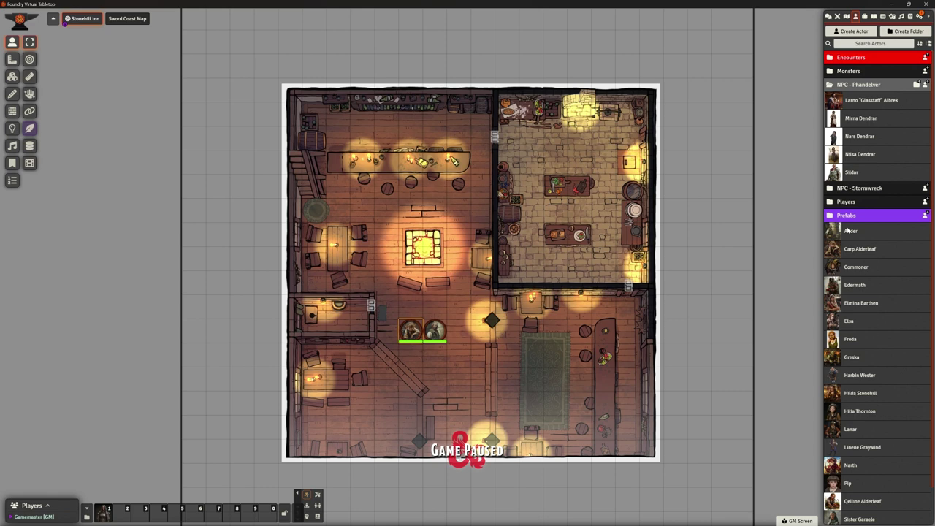
- Check the Commoner actor's sheet and delete that actor from the Prefabs folder
{"action": "left_click", "coordinate": [852, 267]}
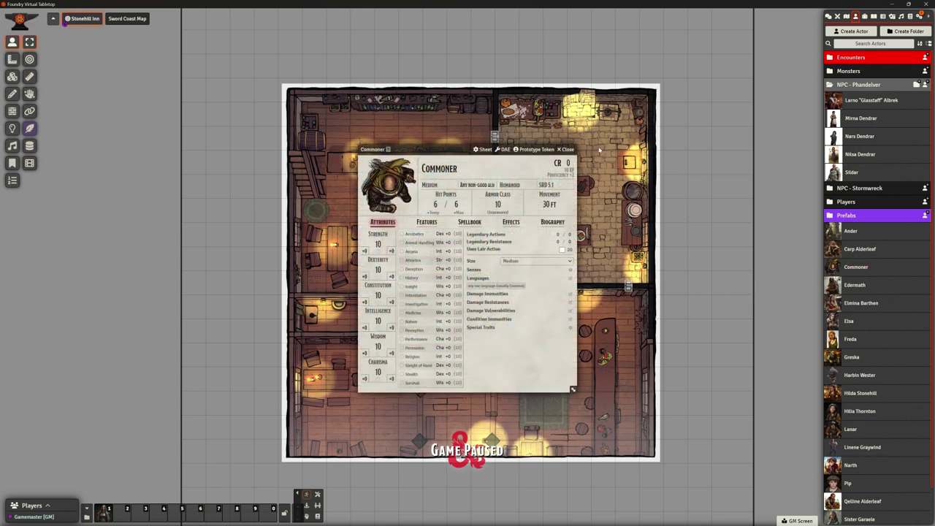
{"action": "left_click", "coordinate": [567, 149]}
{"action": "right_click", "coordinate": [854, 268]}
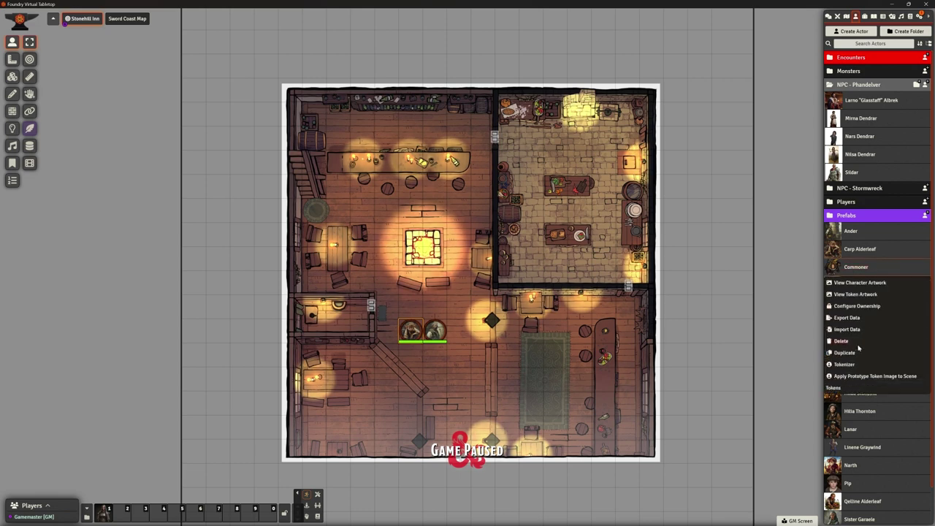
{"action": "left_click", "coordinate": [841, 340]}
{"action": "key", "text": "Return"}
- Place an Edermath token directly east of Ander's token and set its token name to Edermath
{"action": "key", "text": "ctrl+v"}
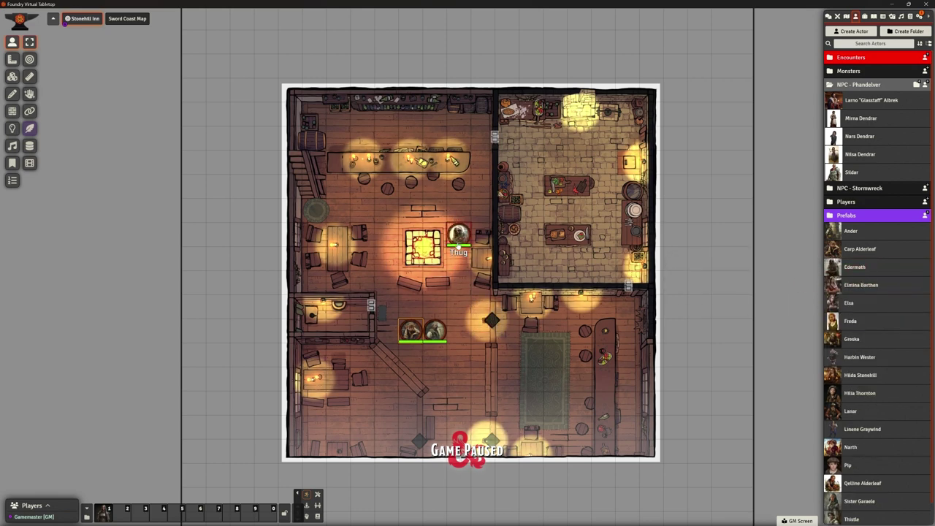
{"action": "left_click_drag", "start_coordinate": [459, 243], "coordinate": [458, 333]}
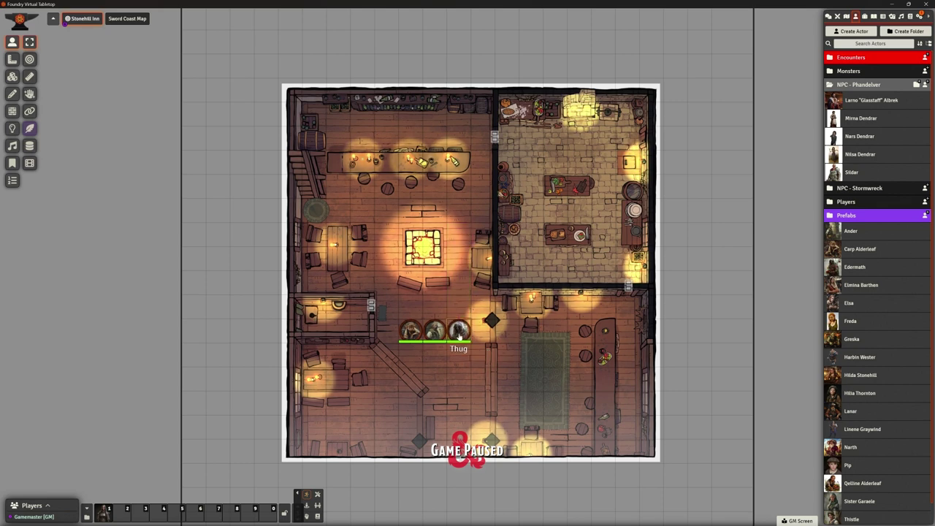
{"action": "double_click", "coordinate": [459, 331]}
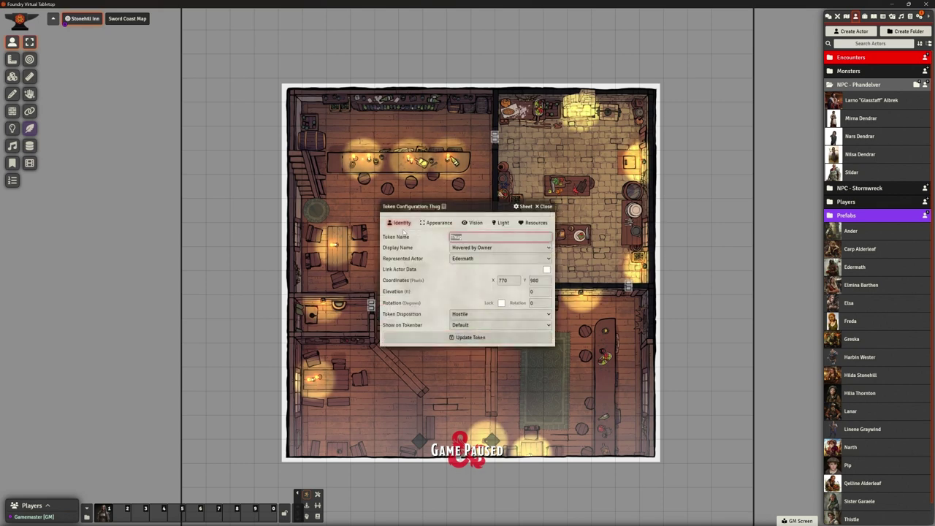
{"action": "type", "text": "El"}
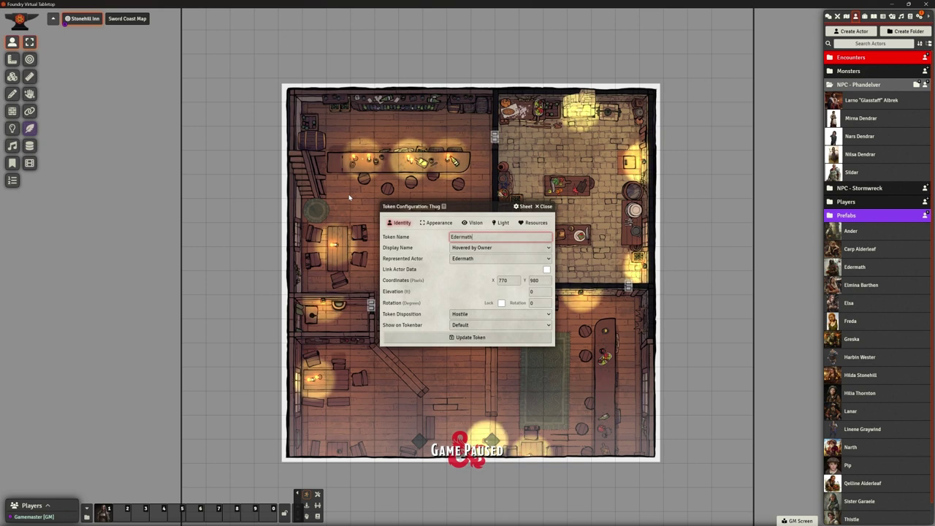
{"action": "type", "text": "ermath"}
{"action": "key", "text": "Return"}
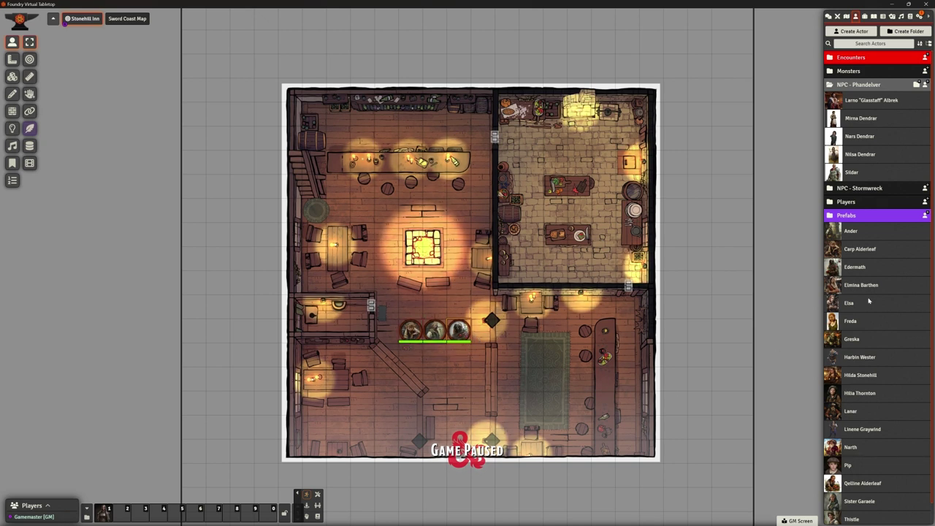
- Place an Elmina Barthen token directly south of Carp's token and rename the token after its actor
{"action": "left_click_drag", "start_coordinate": [869, 301], "coordinate": [410, 355]}
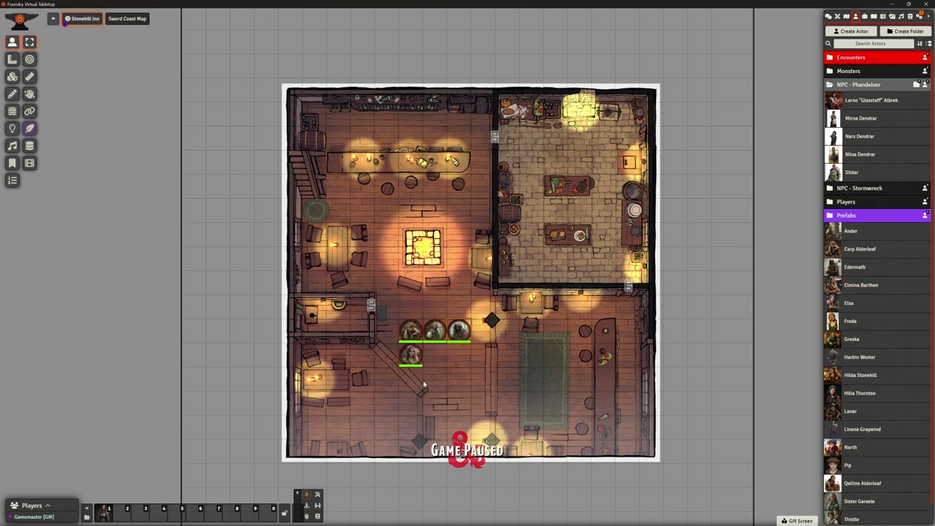
{"action": "right_click", "coordinate": [411, 355]}
{"action": "left_click", "coordinate": [388, 355]}
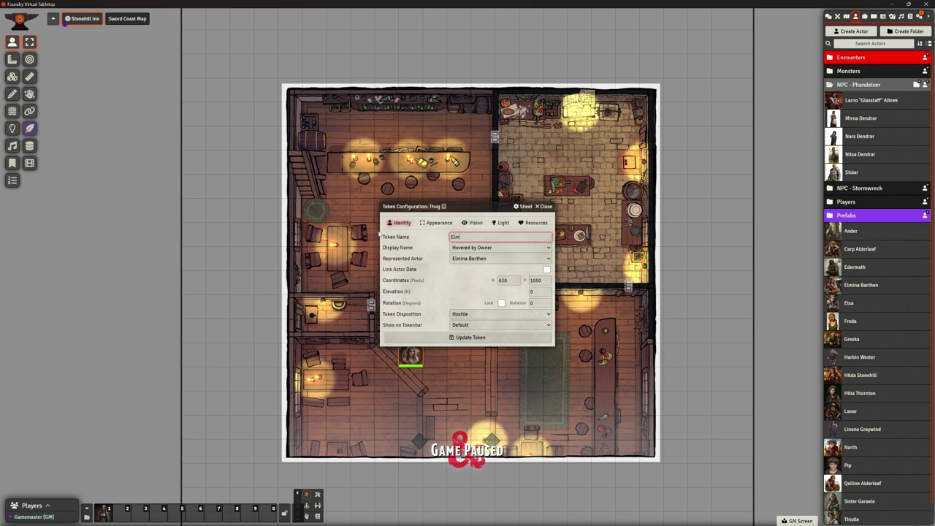
{"action": "key", "text": "Return"}
- Place an Elsa token directly south of Ander's token and rename the token after its actor
{"action": "left_click_drag", "start_coordinate": [858, 312], "coordinate": [436, 358]}
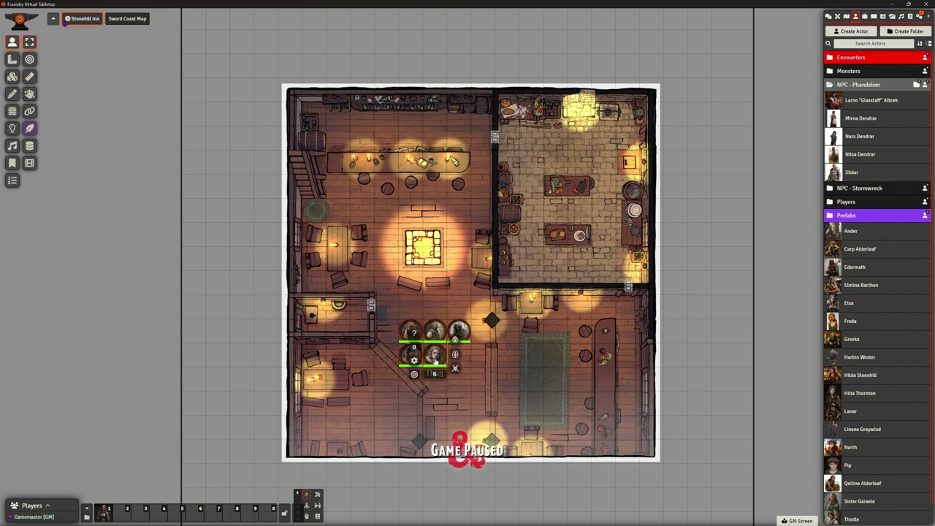
{"action": "double_click", "coordinate": [435, 355]}
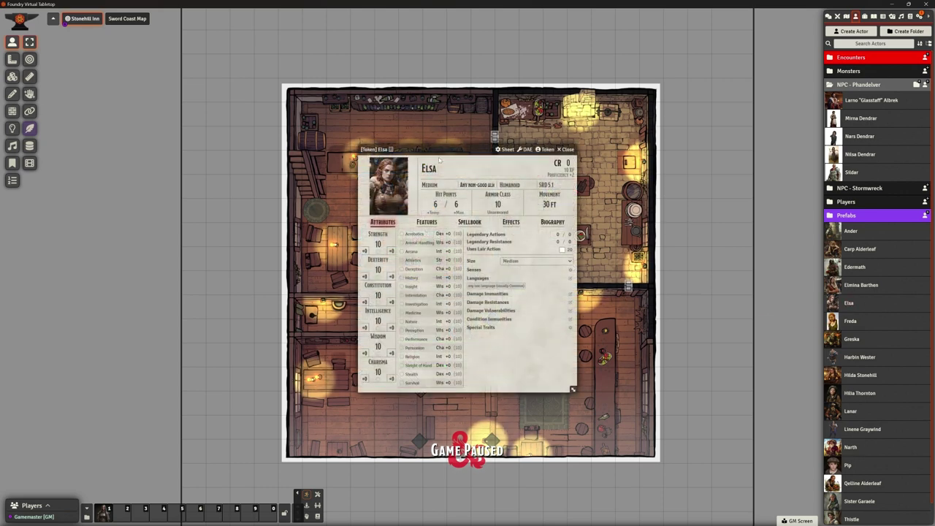
{"action": "left_click", "coordinate": [567, 150]}
{"action": "right_click", "coordinate": [434, 355]}
{"action": "left_click", "coordinate": [412, 369]}
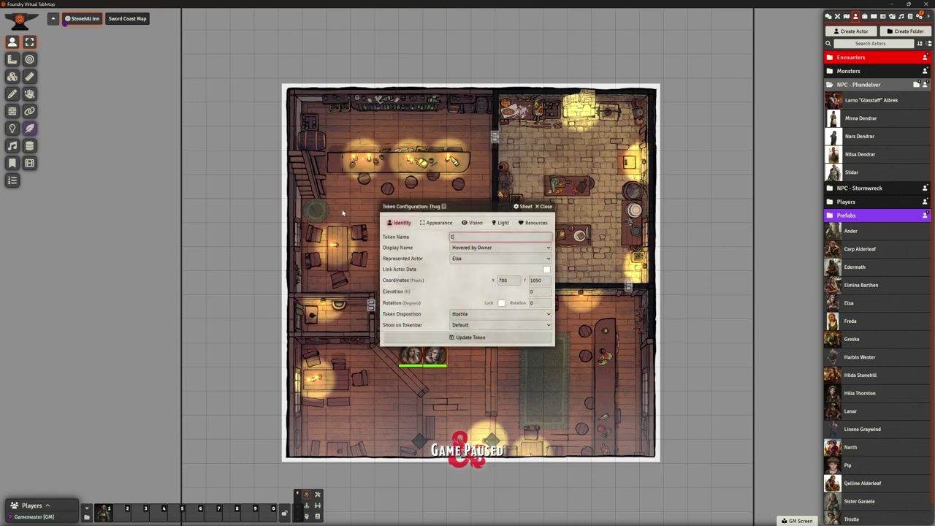
{"action": "left_click", "coordinate": [462, 337]}
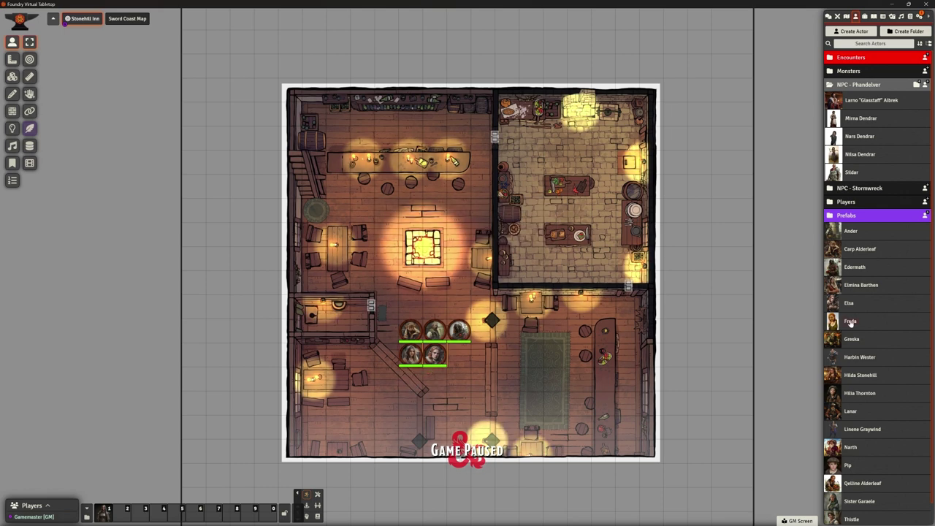
- Place a Freda token directly south of Edermath's token and set its token name to Freda
{"action": "left_click_drag", "start_coordinate": [871, 303], "coordinate": [459, 358]}
{"action": "right_click", "coordinate": [459, 355]}
{"action": "left_click", "coordinate": [435, 368]}
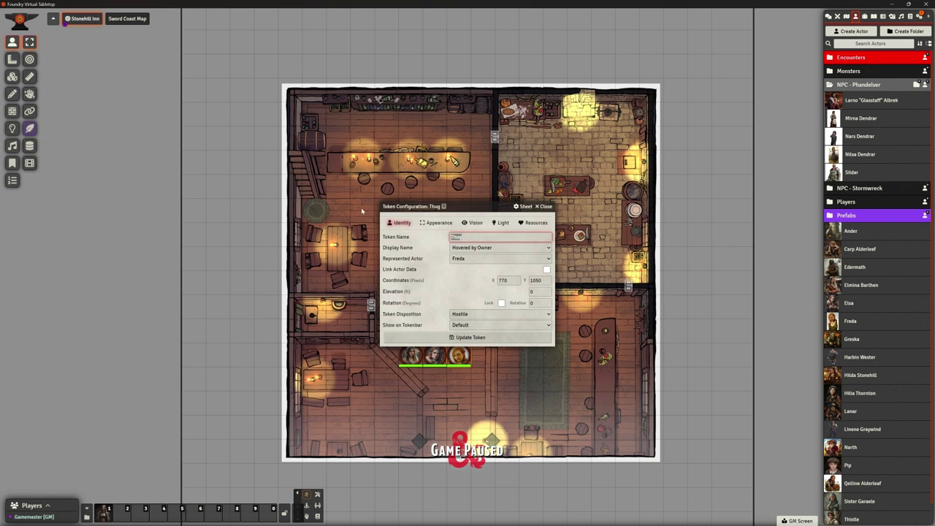
{"action": "type", "text": "Fre"}
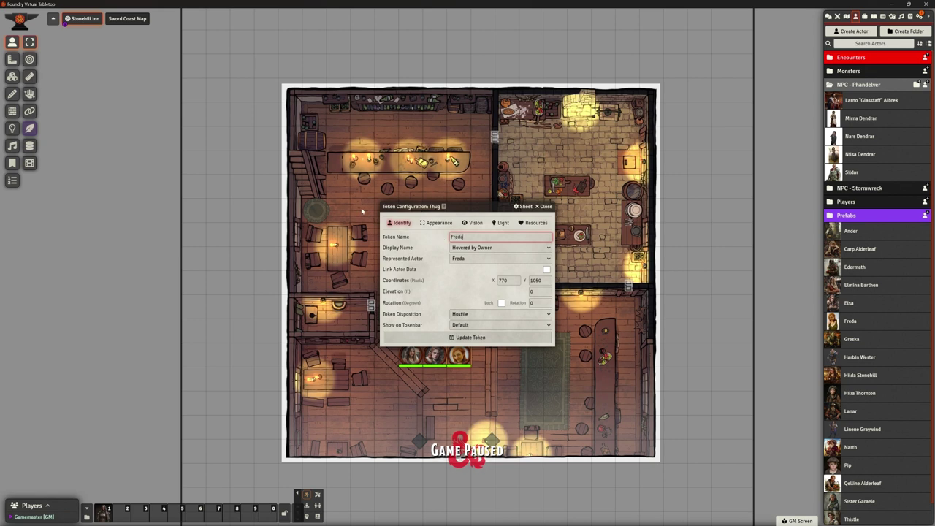
{"action": "type", "text": "da"}
{"action": "left_click", "coordinate": [457, 337]}
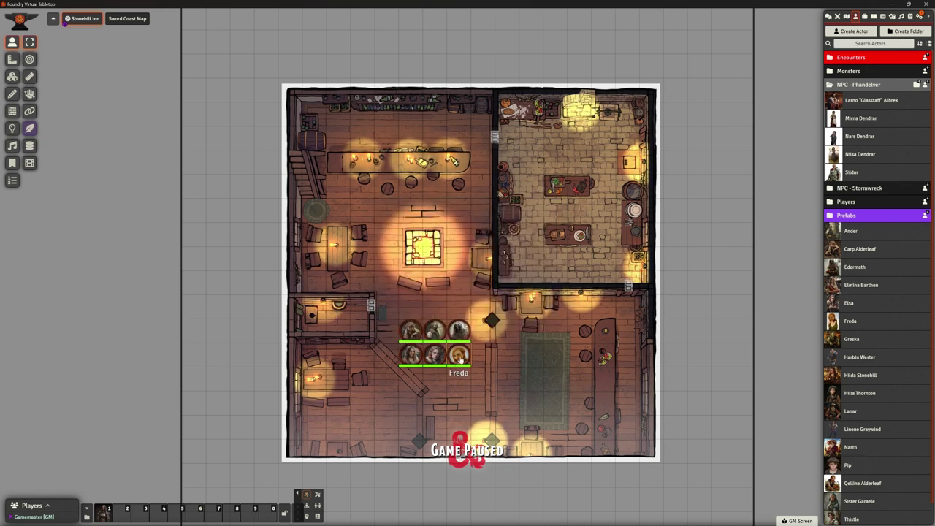
- Place a Greska token directly south of Elsa's token and set its token name to Greska
{"action": "left_click_drag", "start_coordinate": [850, 349], "coordinate": [435, 381]}
{"action": "double_click", "coordinate": [435, 380]}
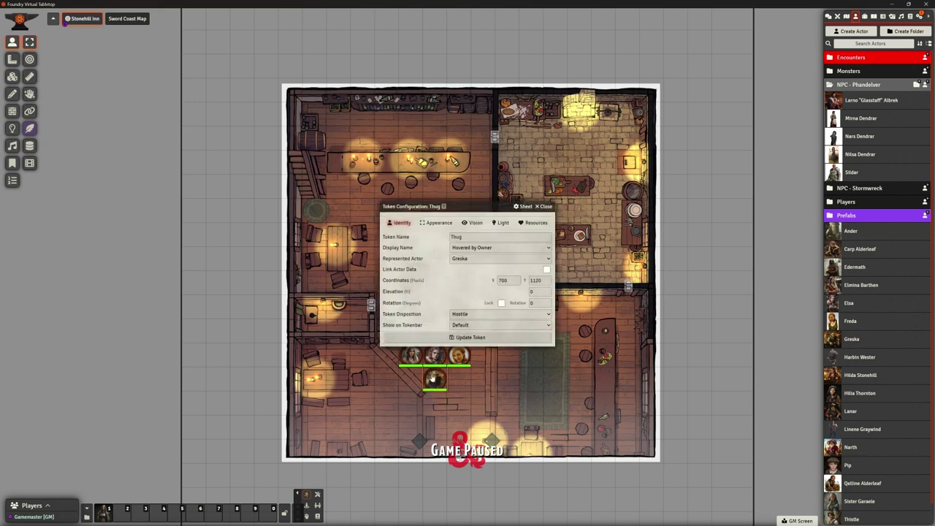
{"action": "left_click_drag", "start_coordinate": [472, 238], "coordinate": [373, 209]}
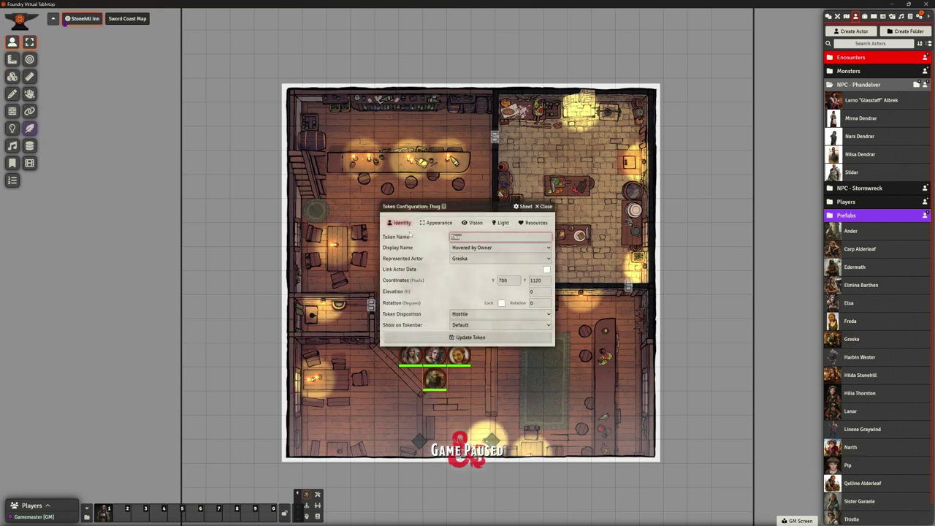
{"action": "type", "text": "G"}
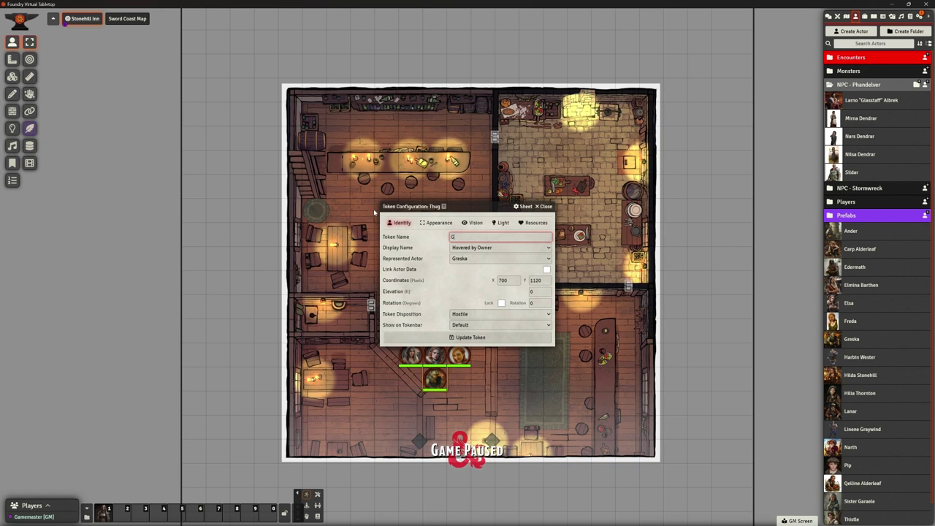
{"action": "type", "text": "reska"}
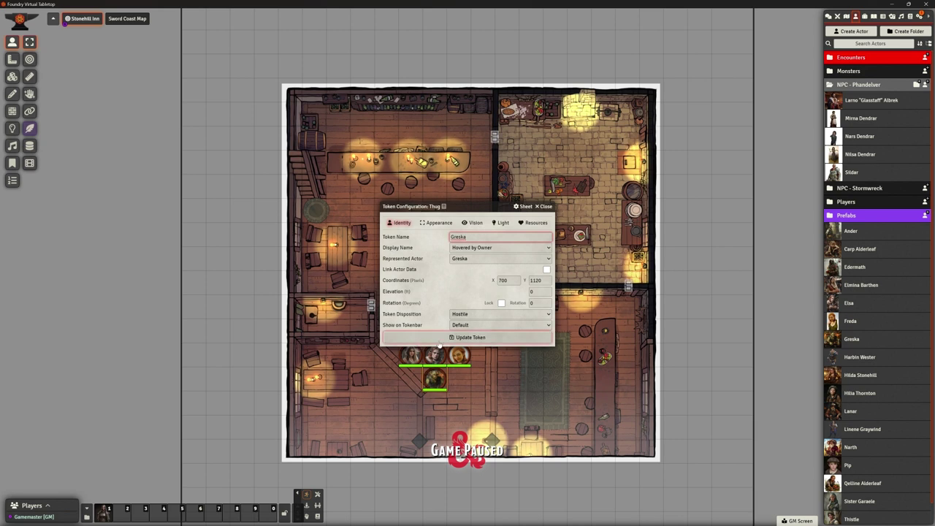
{"action": "key", "text": "Return"}
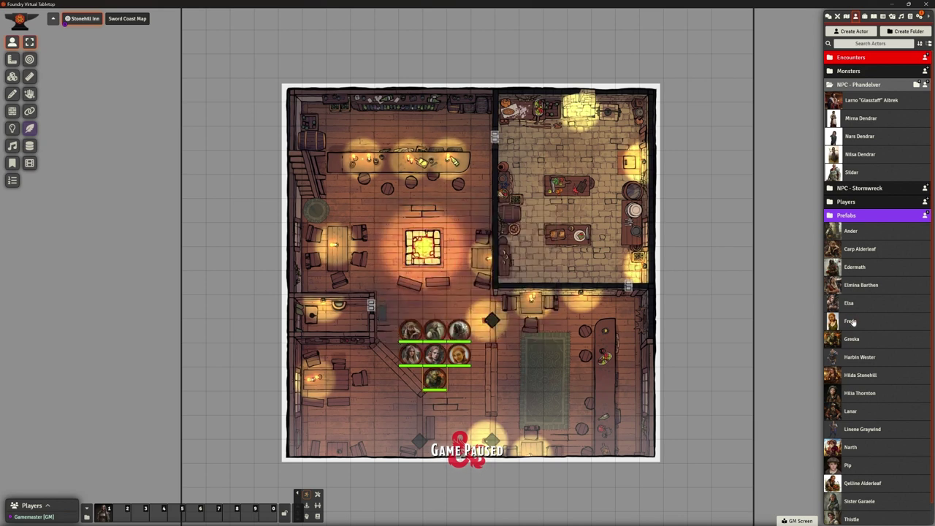
- Place a test Greska token just northwest of the fireplace and delete it again
{"action": "left_click_drag", "start_coordinate": [847, 337], "coordinate": [387, 210]}
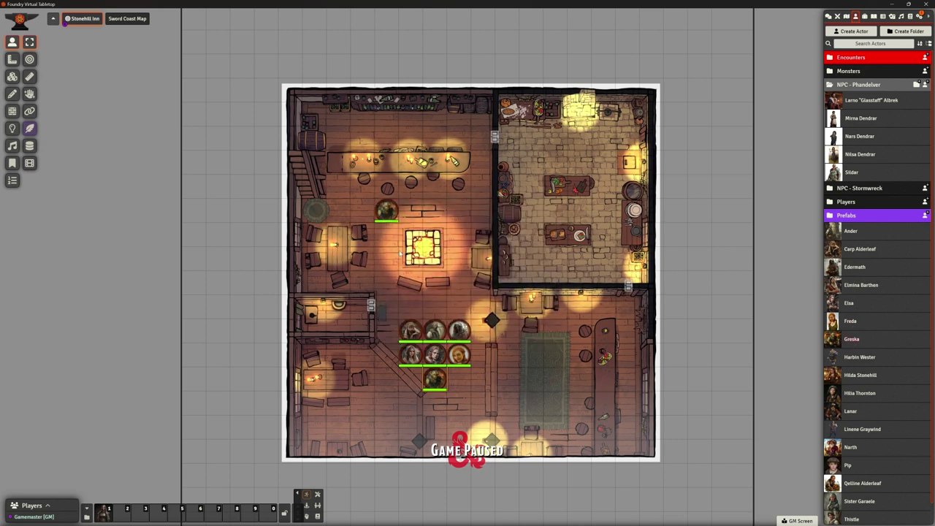
{"action": "key", "text": "Delete"}
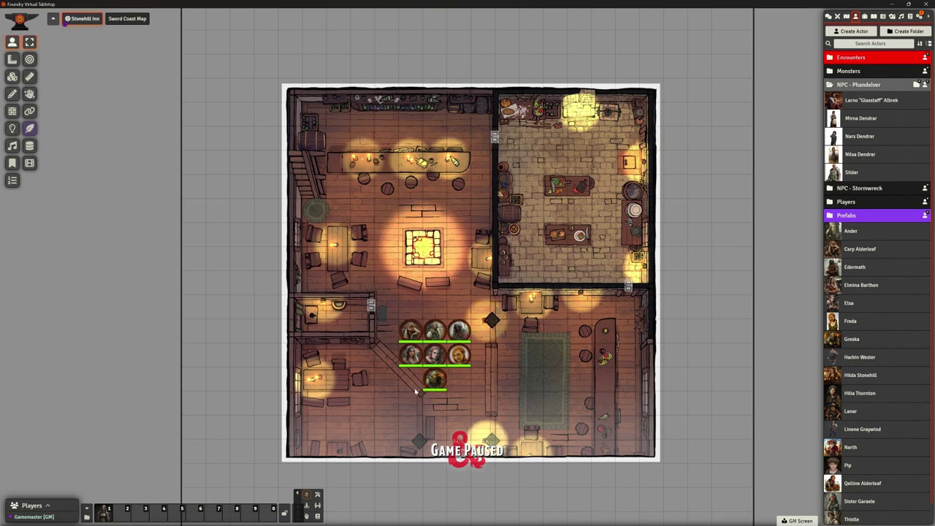
{"action": "right_click", "coordinate": [871, 342]}
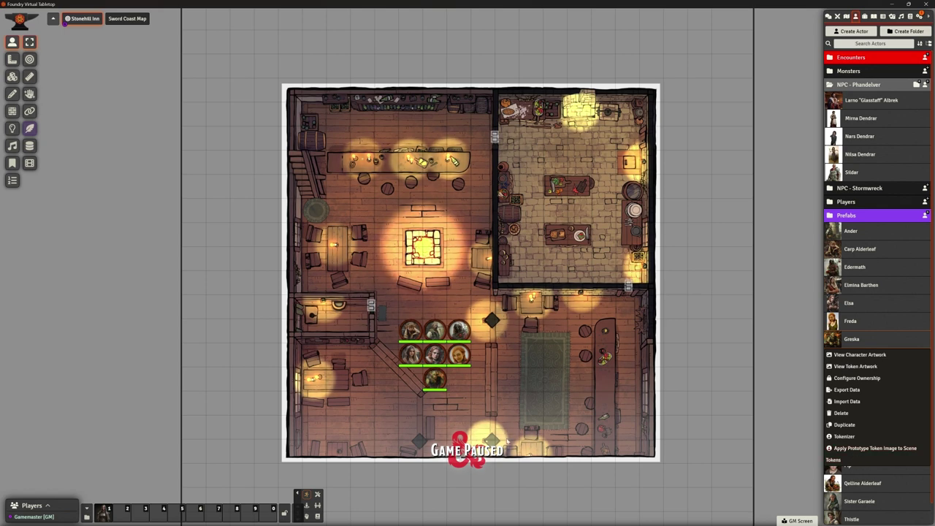
- Review the identity settings of the Greska token already placed on the map
{"action": "left_click", "coordinate": [433, 380]}
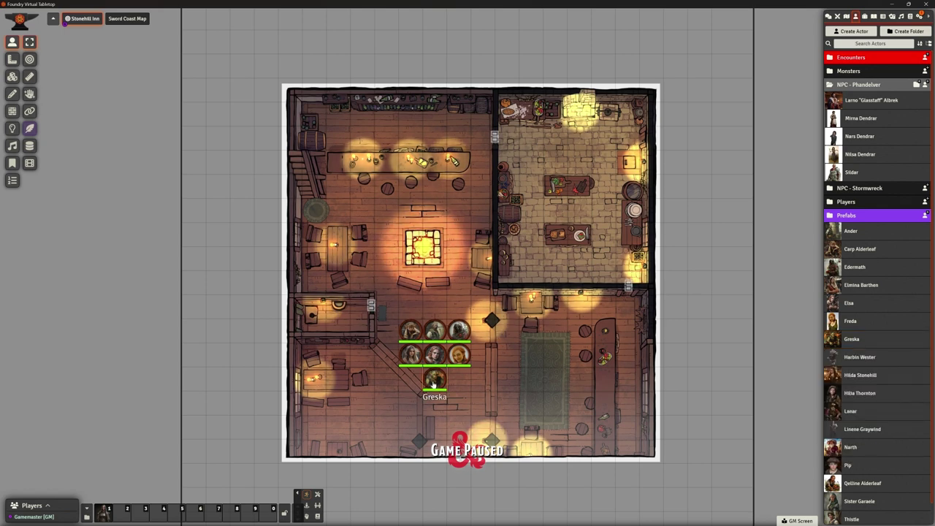
{"action": "double_click", "coordinate": [433, 379]}
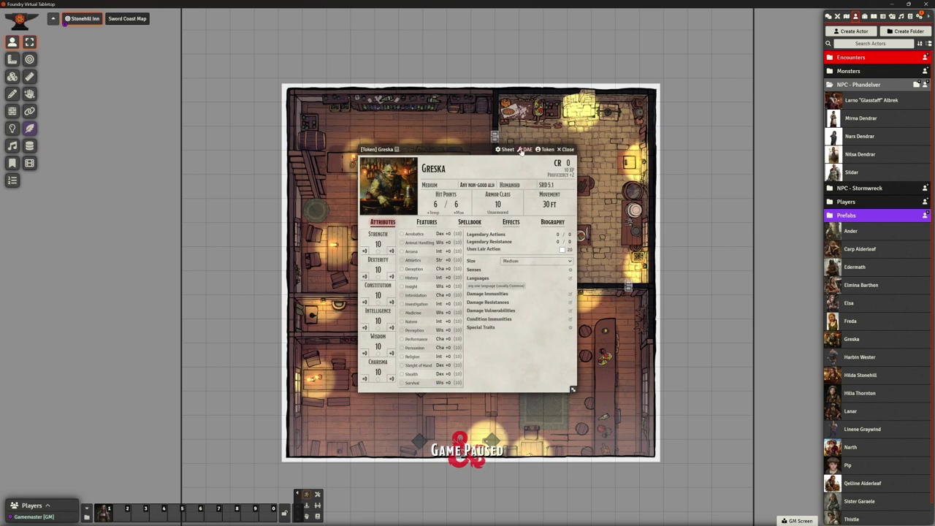
{"action": "left_click", "coordinate": [545, 149]}
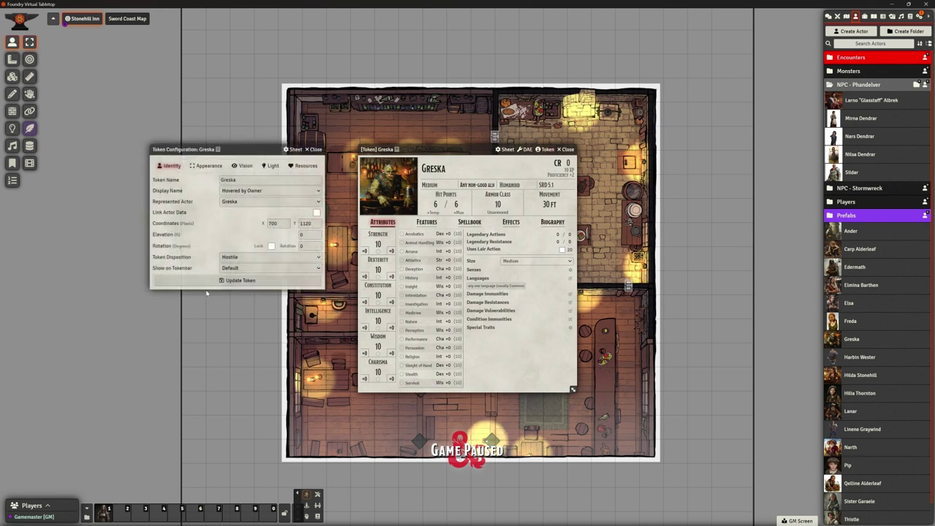
{"action": "left_click_drag", "start_coordinate": [238, 153], "coordinate": [254, 119]}
{"action": "left_click", "coordinate": [248, 246]}
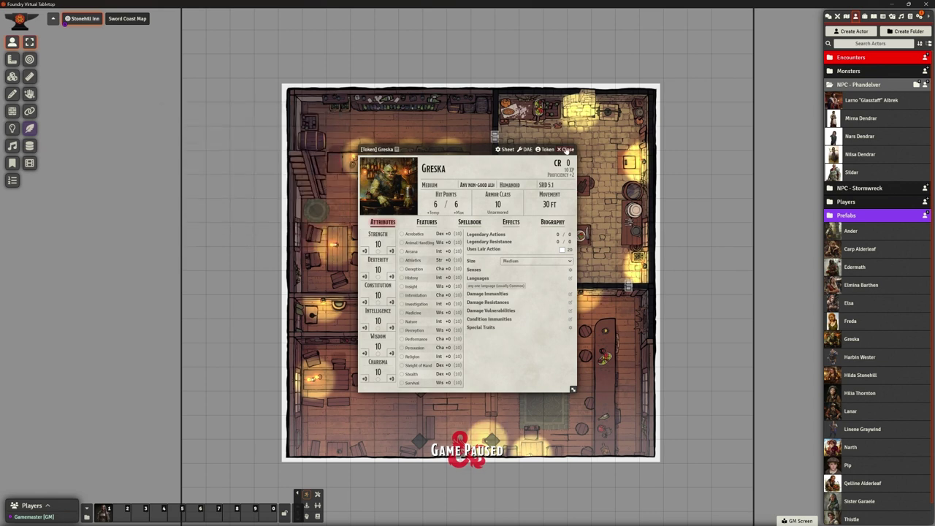
{"action": "left_click", "coordinate": [567, 149]}
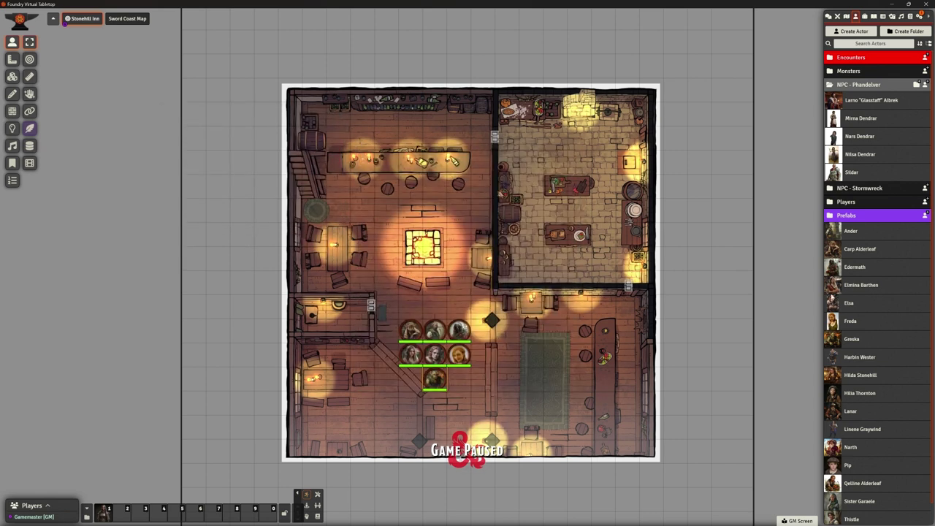
- Set the Greska actor's prototype token name to Greska and save the token update
{"action": "left_click", "coordinate": [852, 340]}
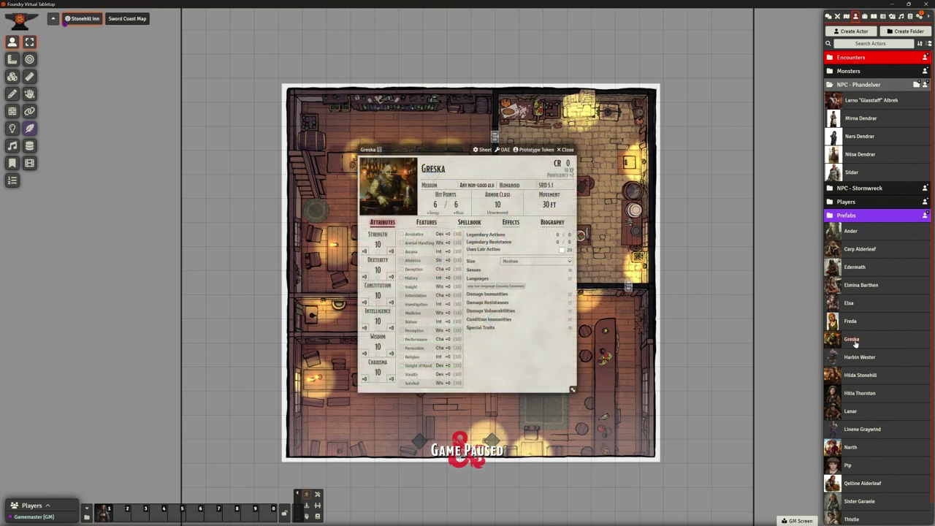
{"action": "left_click", "coordinate": [529, 149]}
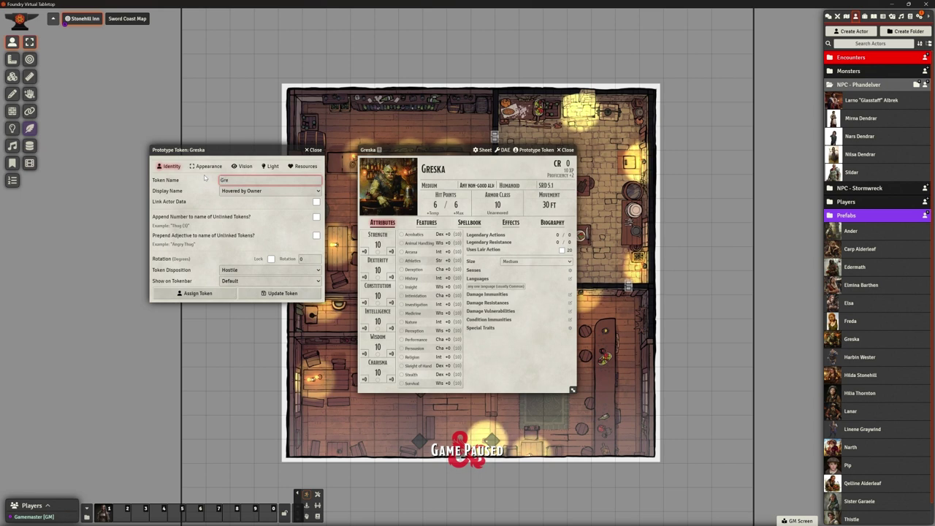
{"action": "left_click", "coordinate": [279, 293]}
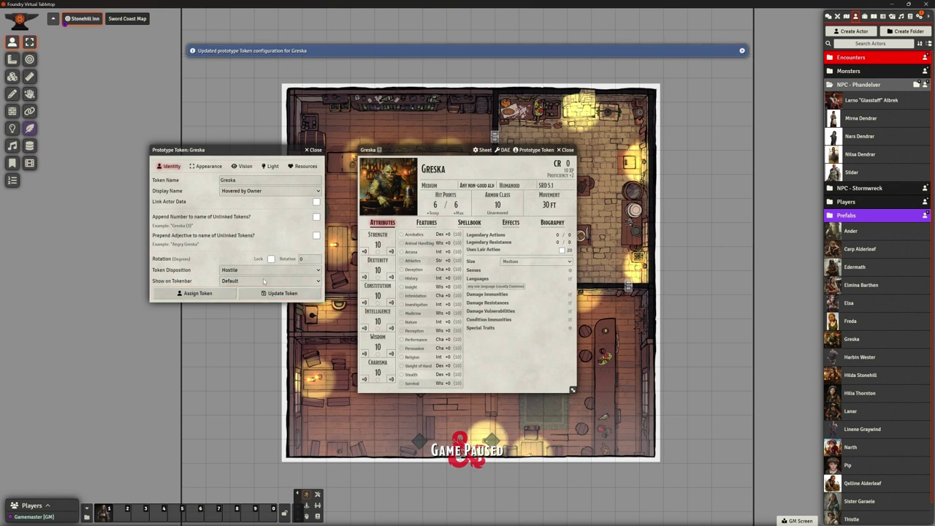
{"action": "key", "text": "Escape"}
{"action": "key", "text": "Escape"}
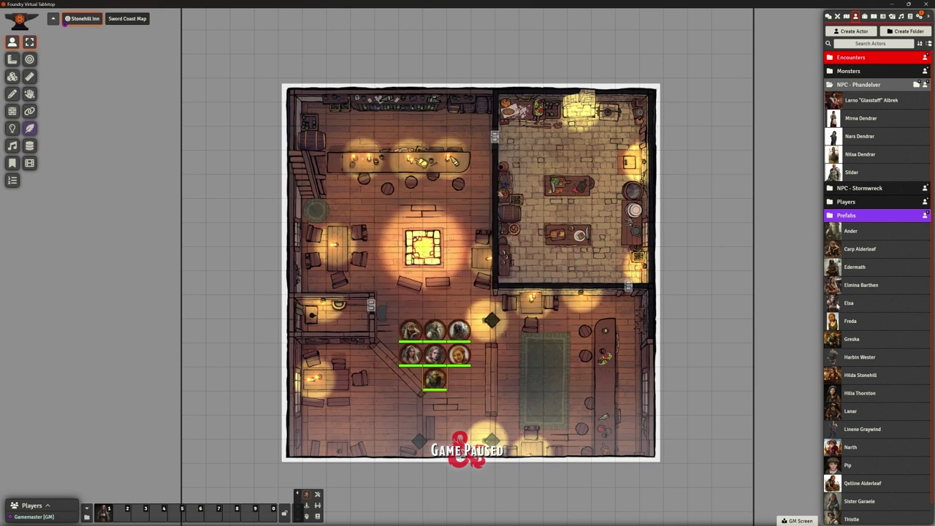
- Test the prototype by placing a new Greska token near the fireplace, and delete both Greska tokens from the map
{"action": "left_click_drag", "start_coordinate": [852, 338], "coordinate": [386, 211]}
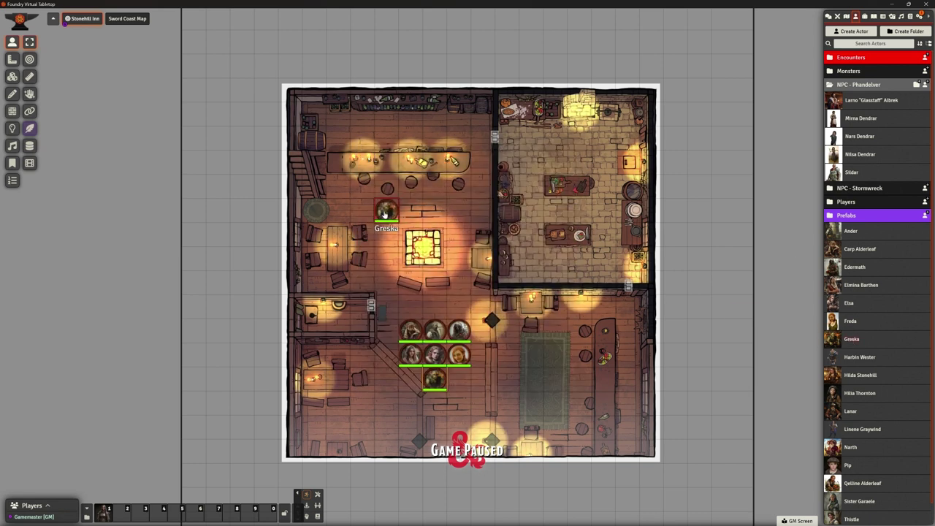
{"action": "left_click", "coordinate": [434, 377]}
{"action": "key", "text": "Delete"}
{"action": "left_click", "coordinate": [386, 211]}
{"action": "key", "text": "Delete"}
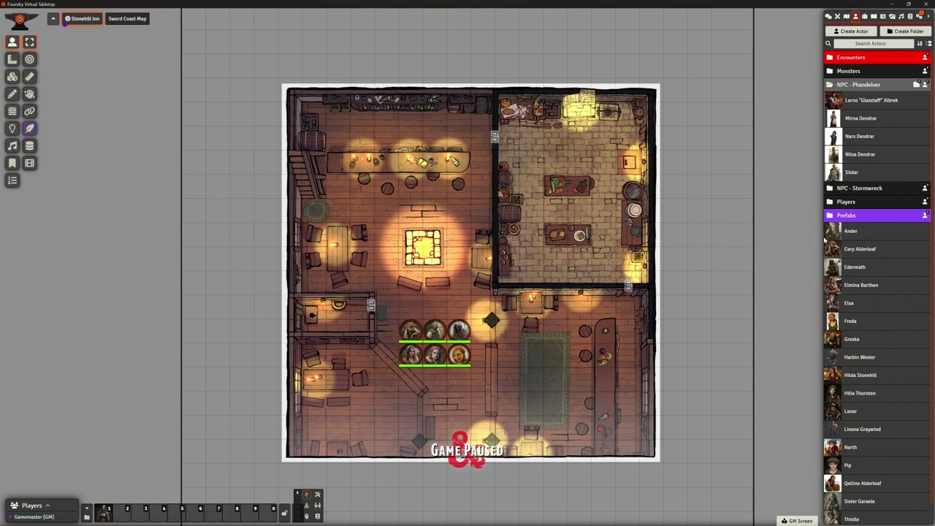
- Place Ander, Carp Alderleaf and Edermath tokens side by side in a row just north of the fireplace
{"action": "left_click_drag", "start_coordinate": [849, 230], "coordinate": [386, 211]}
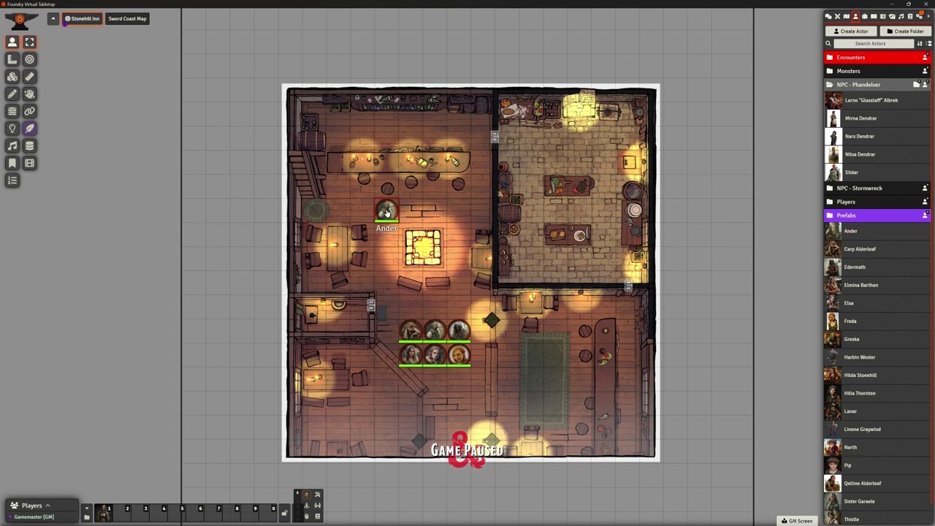
{"action": "left_click_drag", "start_coordinate": [860, 249], "coordinate": [499, 257]}
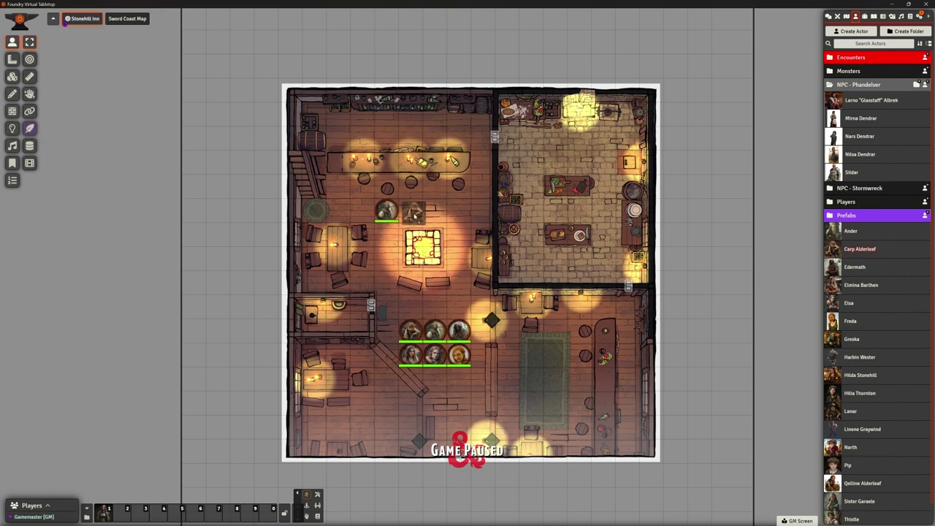
{"action": "left_click_drag", "start_coordinate": [413, 214], "coordinate": [411, 211]}
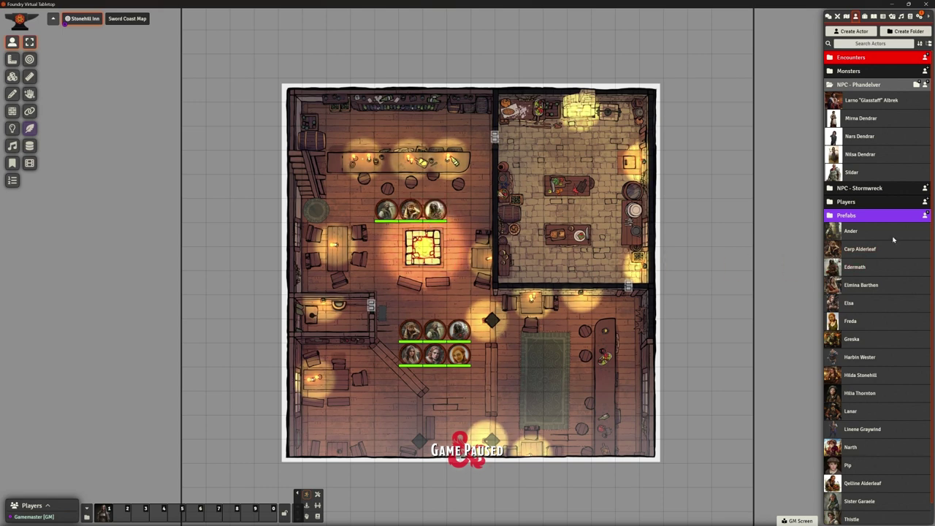
- Set Carp Alderleaf's prototype token name to Carp and replace the token directly east of Ander's with a new one
{"action": "left_click", "coordinate": [859, 249]}
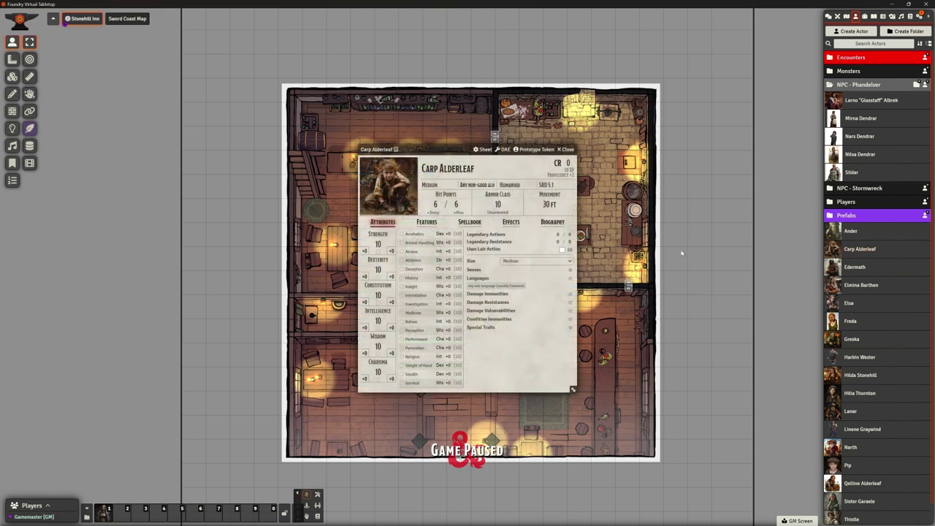
{"action": "left_click", "coordinate": [535, 150]}
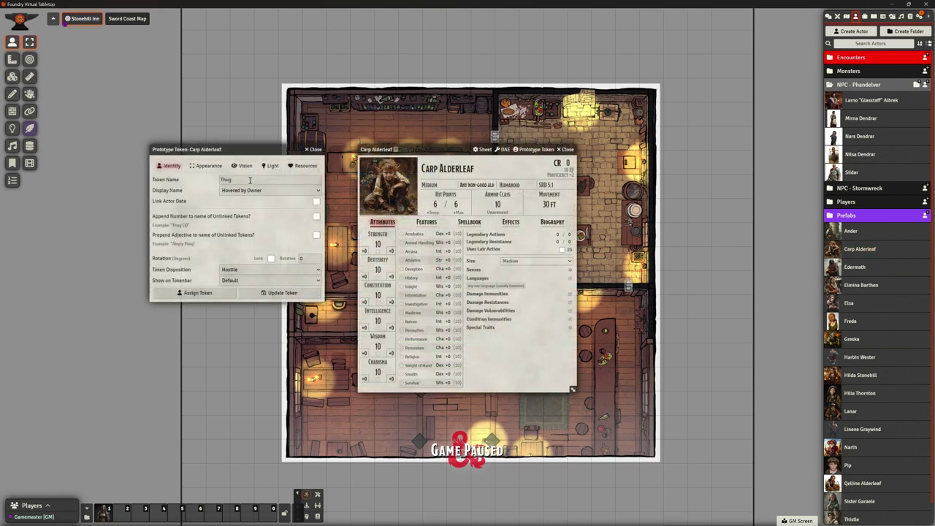
{"action": "type", "text": "Carp"}
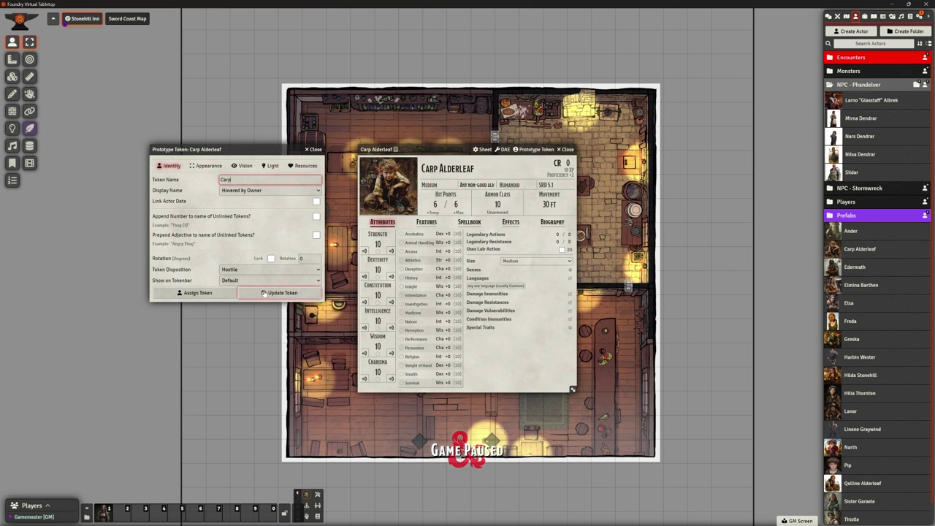
{"action": "left_click", "coordinate": [264, 293]}
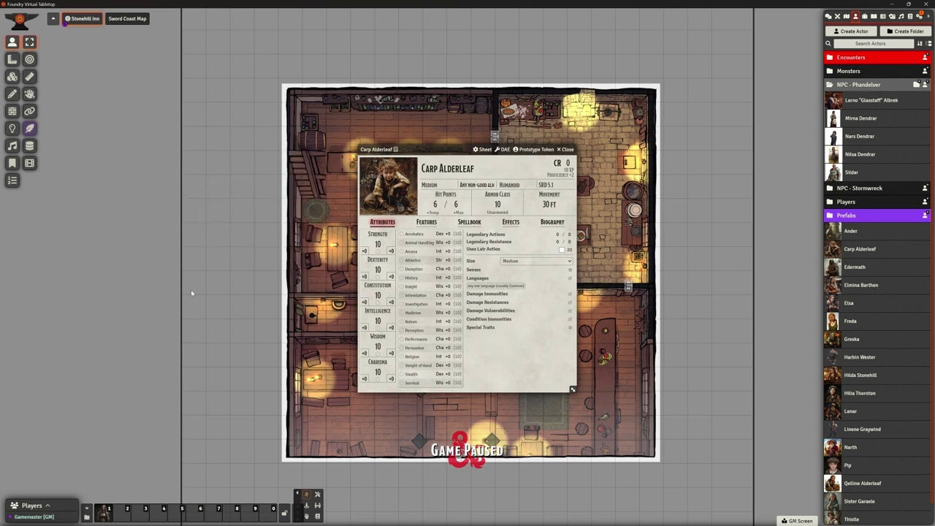
{"action": "left_click", "coordinate": [568, 149]}
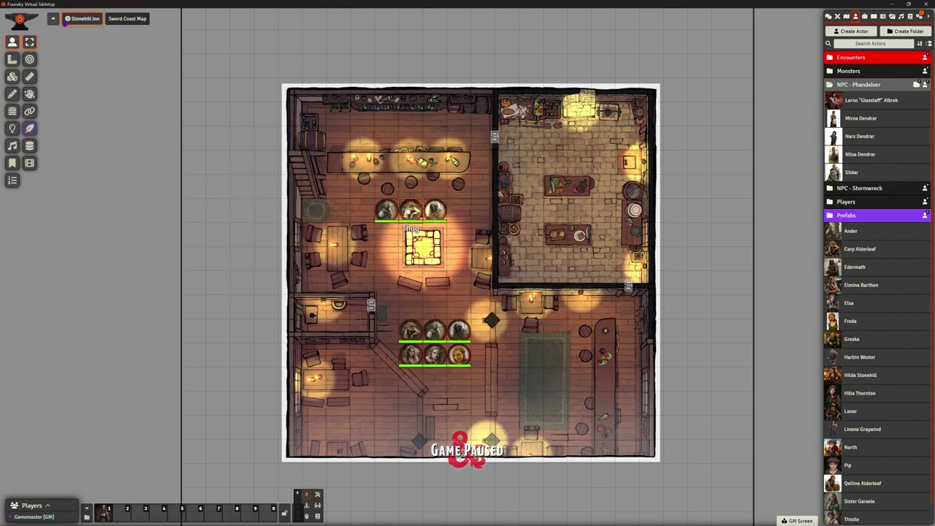
{"action": "left_click_drag", "start_coordinate": [859, 252], "coordinate": [411, 210]}
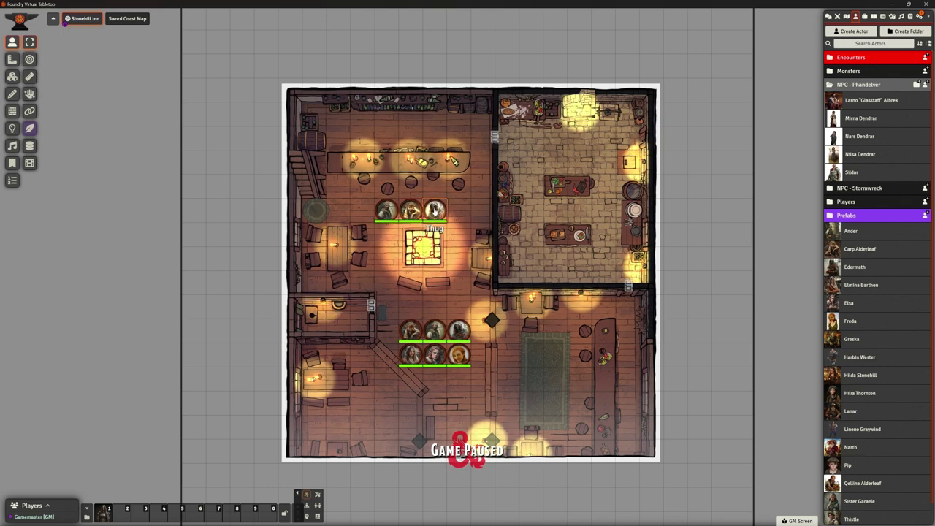
- Delete the Edermath token in the row north of the fireplace and all six tokens in the southern group
{"action": "left_click", "coordinate": [435, 210]}
{"action": "key", "text": "Delete"}
{"action": "left_click_drag", "start_coordinate": [385, 297], "coordinate": [512, 401]}
{"action": "key", "text": "Delete"}
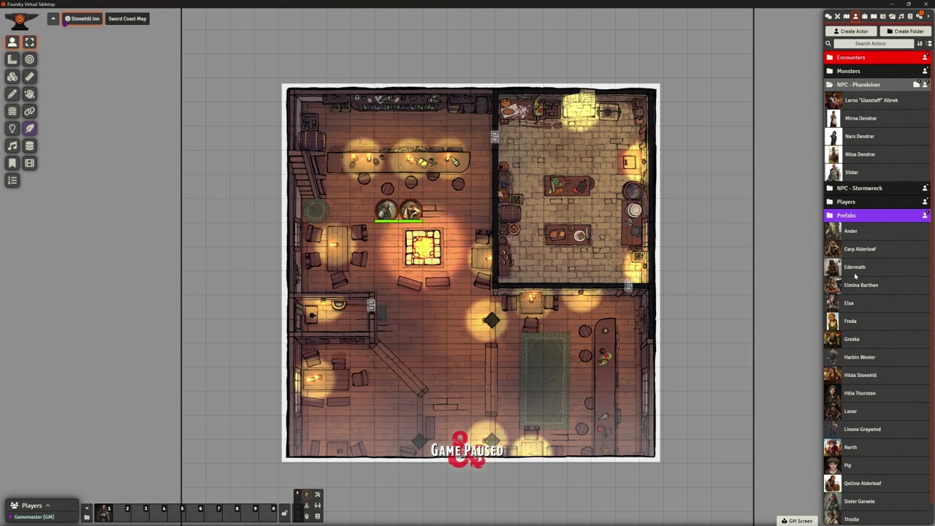
- Set Edermath's prototype token name to Edermath and place a new Edermath token directly east of Carp's
{"action": "left_click", "coordinate": [855, 268]}
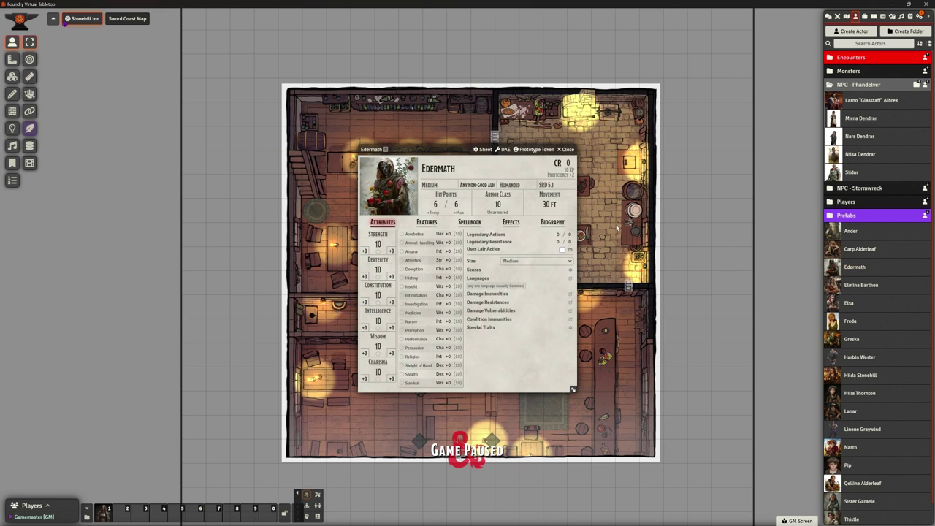
{"action": "left_click", "coordinate": [533, 150]}
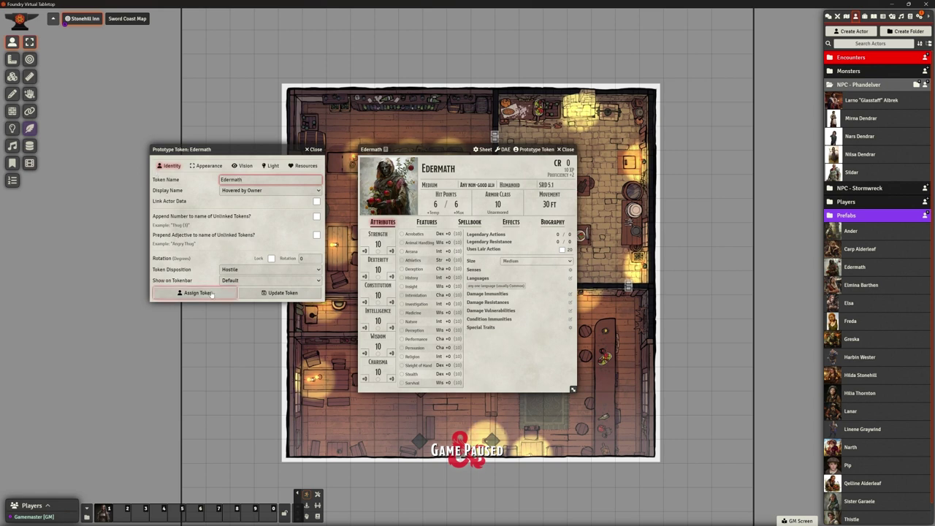
{"action": "left_click", "coordinate": [249, 295]}
{"action": "left_click", "coordinate": [567, 149]}
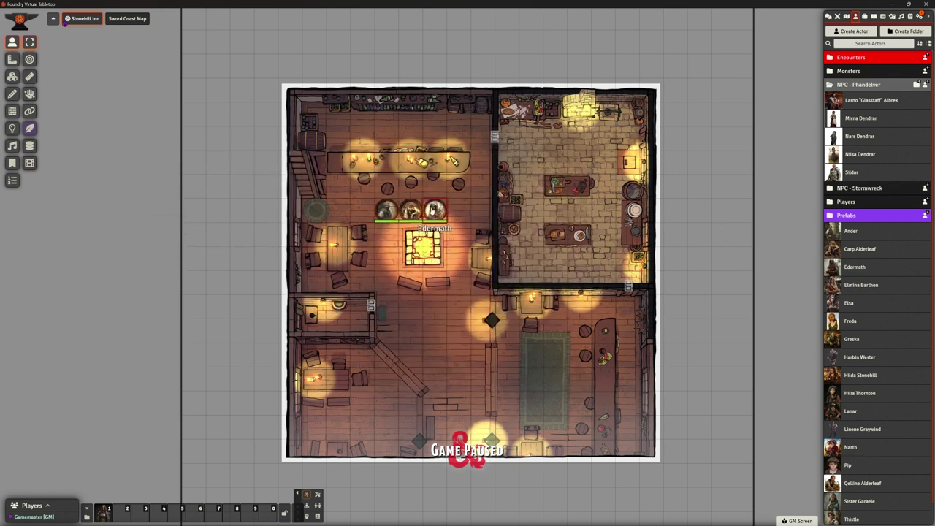
- Rename Elmina Barthen's prototype token after the actor and place a new Elmina token directly south of Ander's
{"action": "left_click_drag", "start_coordinate": [854, 268], "coordinate": [387, 235]}
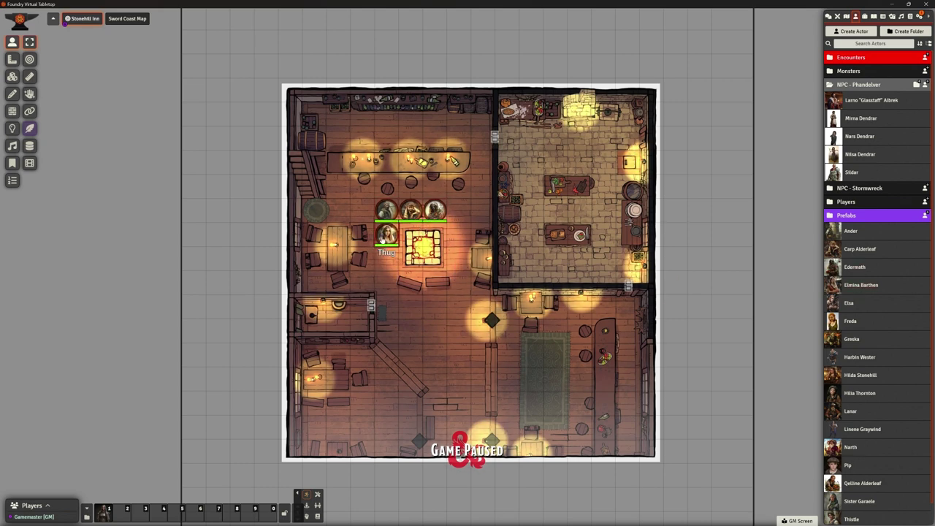
{"action": "key", "text": "Delete"}
{"action": "left_click", "coordinate": [855, 284]}
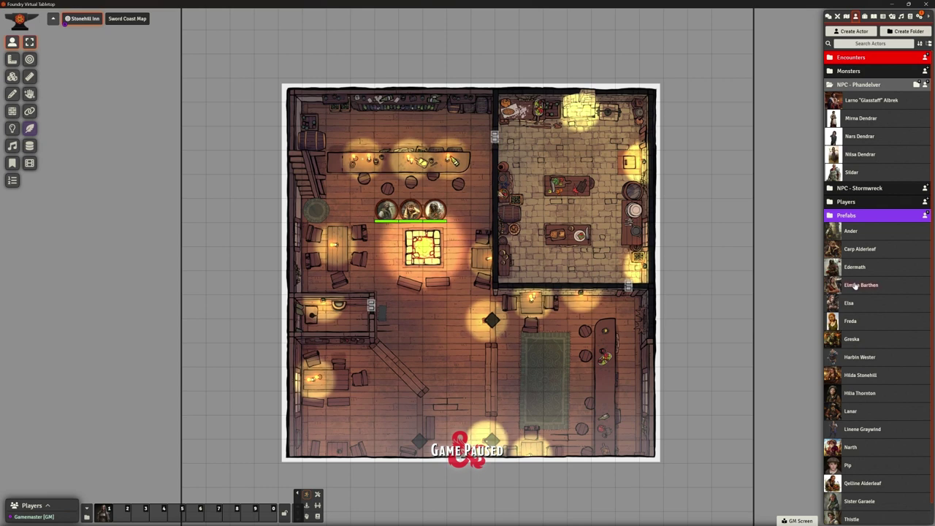
{"action": "left_click", "coordinate": [537, 149]}
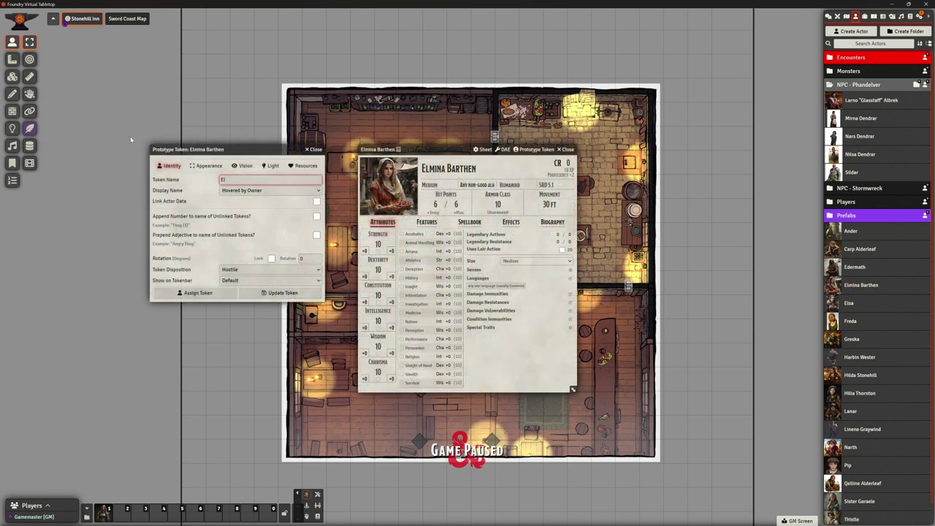
{"action": "left_click", "coordinate": [267, 292]}
{"action": "left_click", "coordinate": [567, 149]}
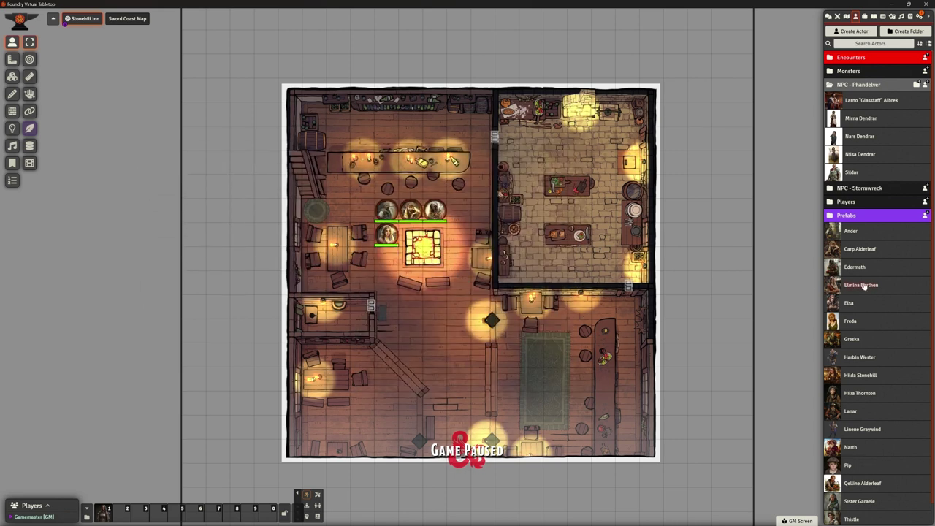
- Set Elsa's prototype token name to Elsa and place an Elsa token directly south of Carp's
{"action": "left_click", "coordinate": [848, 303]}
{"action": "left_click", "coordinate": [534, 149]}
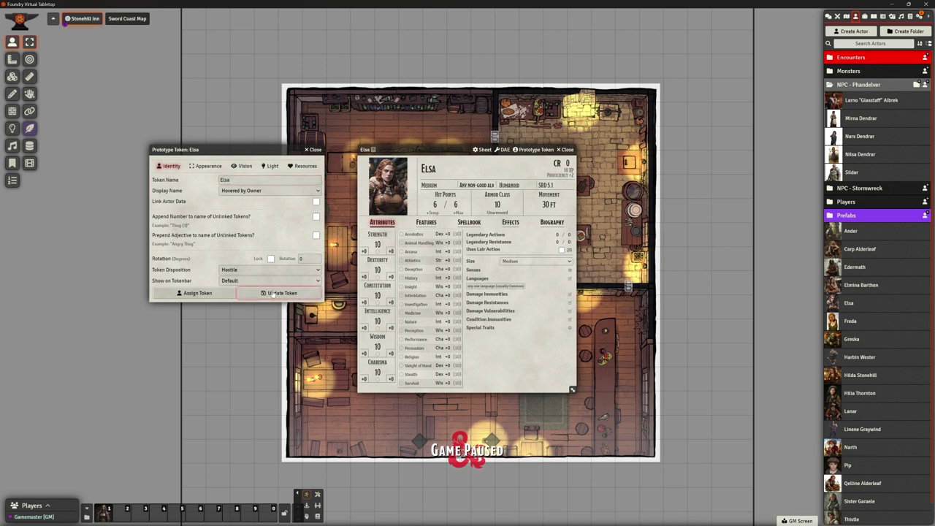
{"action": "left_click", "coordinate": [282, 293]}
{"action": "left_click", "coordinate": [566, 149]}
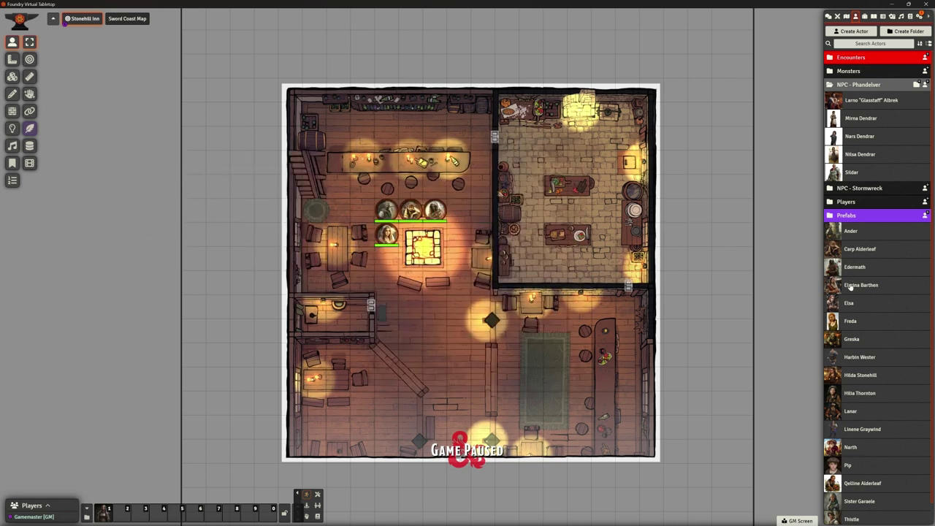
{"action": "left_click_drag", "start_coordinate": [400, 235], "coordinate": [406, 234]}
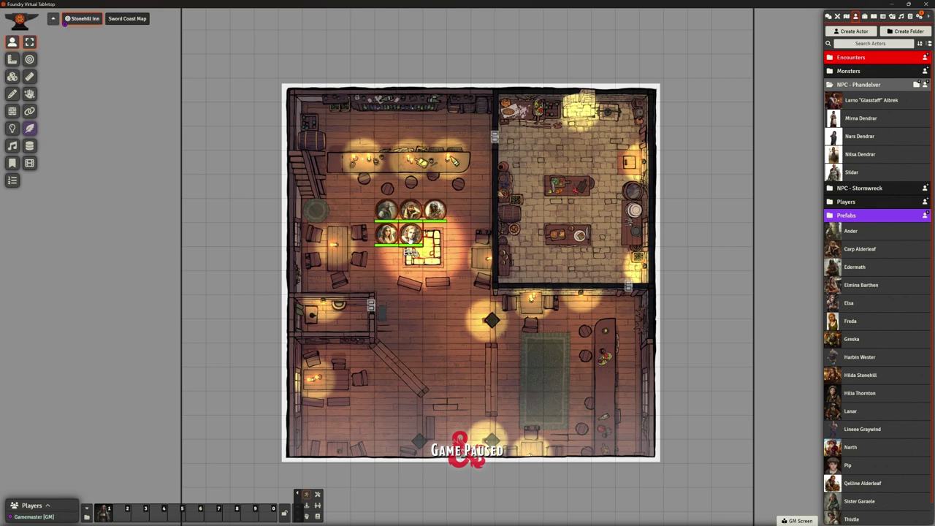
- Set Freda's prototype token name to Freda and place a Freda token directly east of Elsa's
{"action": "left_click", "coordinate": [849, 322]}
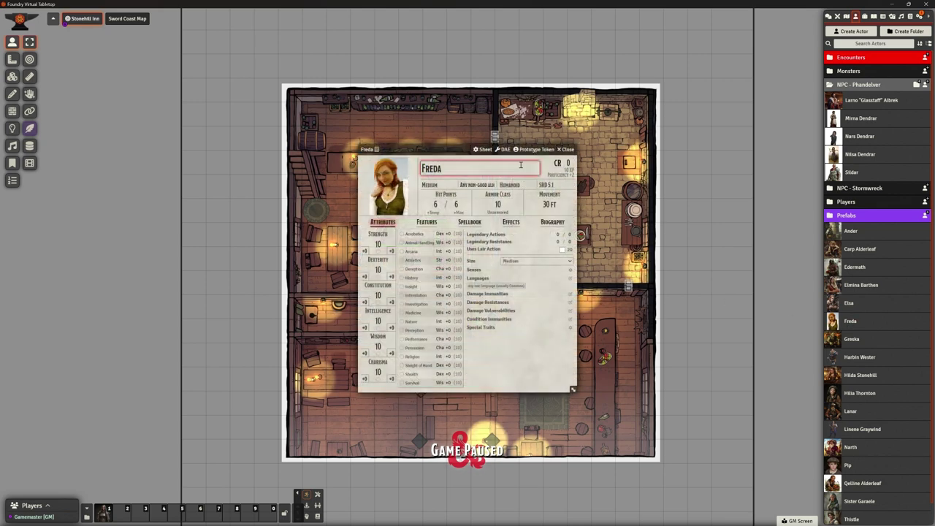
{"action": "left_click", "coordinate": [535, 149]}
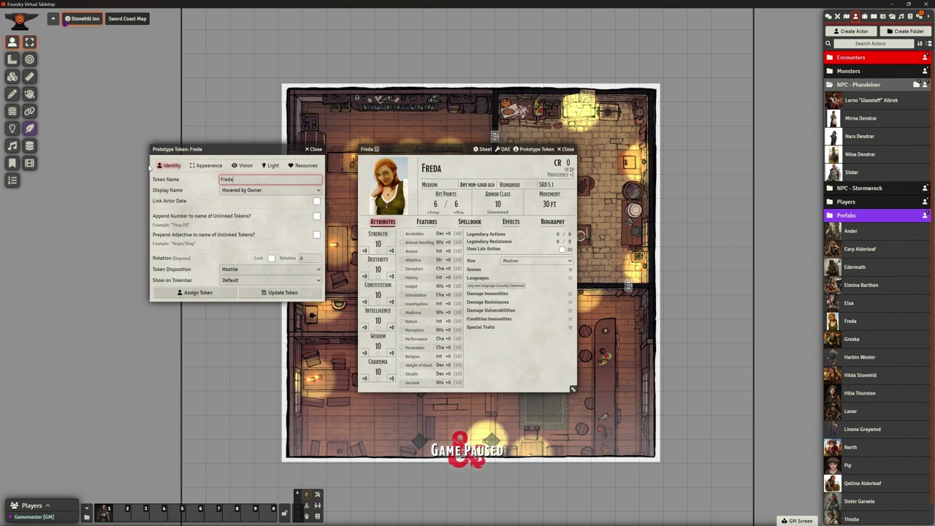
{"action": "left_click", "coordinate": [278, 295]}
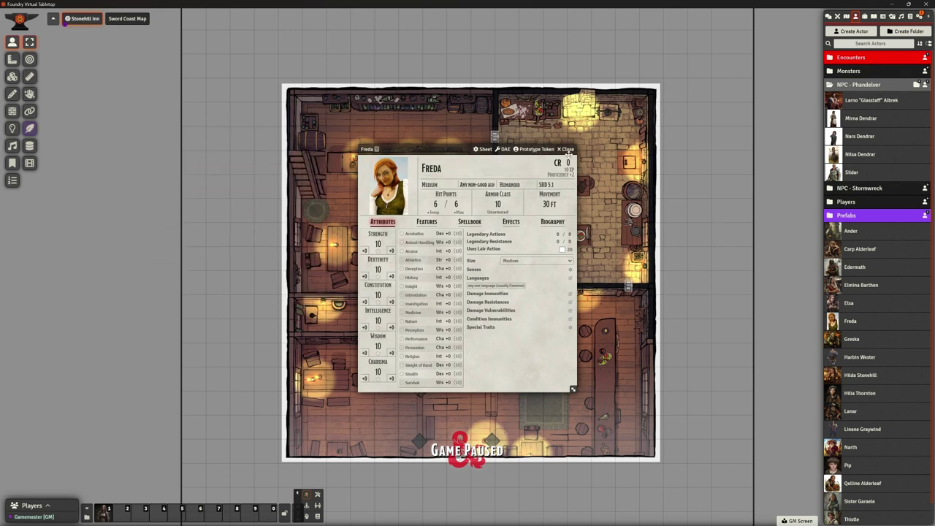
{"action": "left_click", "coordinate": [567, 149]}
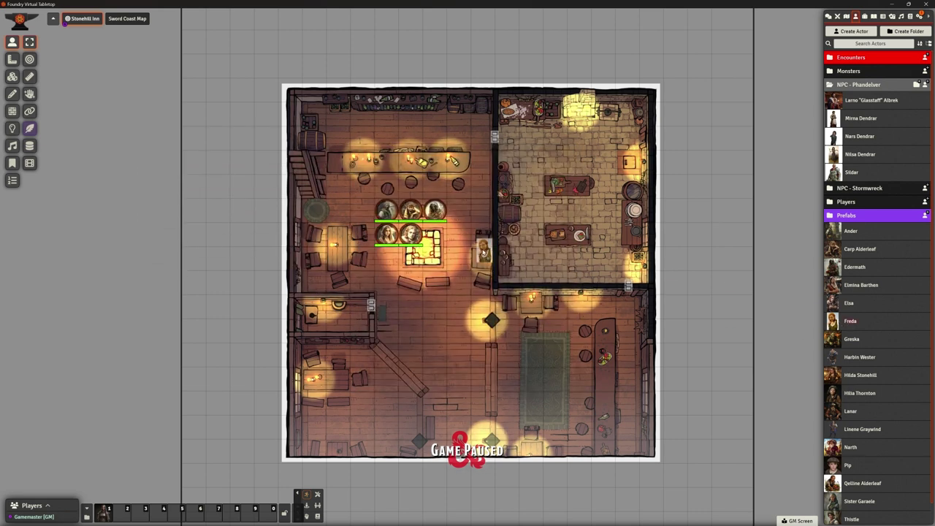
- Check Greska's prototype token name and place a Greska token directly south of Elmina's
{"action": "left_click", "coordinate": [852, 340]}
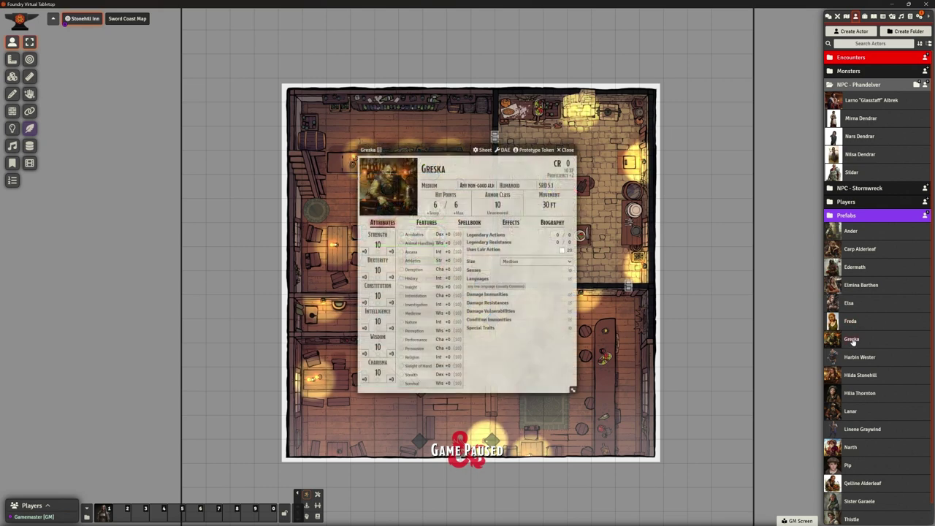
{"action": "left_click", "coordinate": [532, 150]}
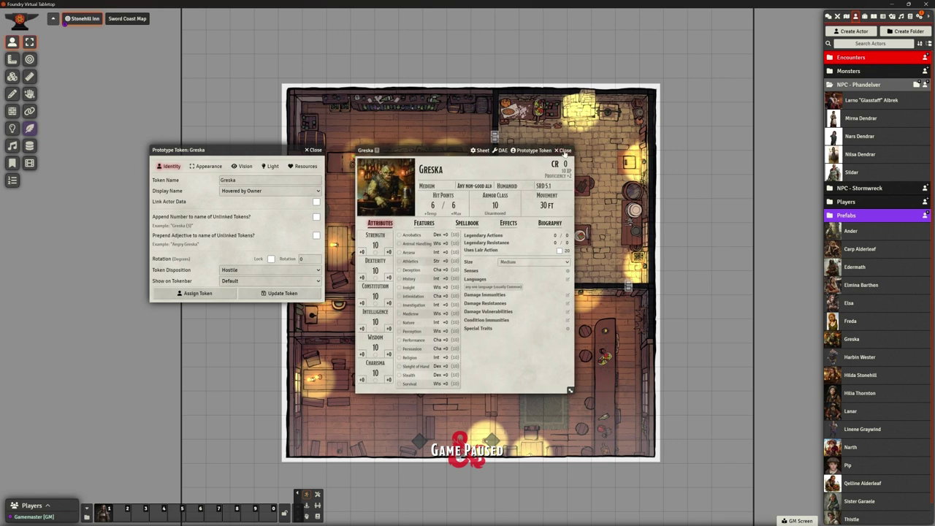
{"action": "left_click", "coordinate": [314, 150]}
{"action": "left_click", "coordinate": [564, 150]}
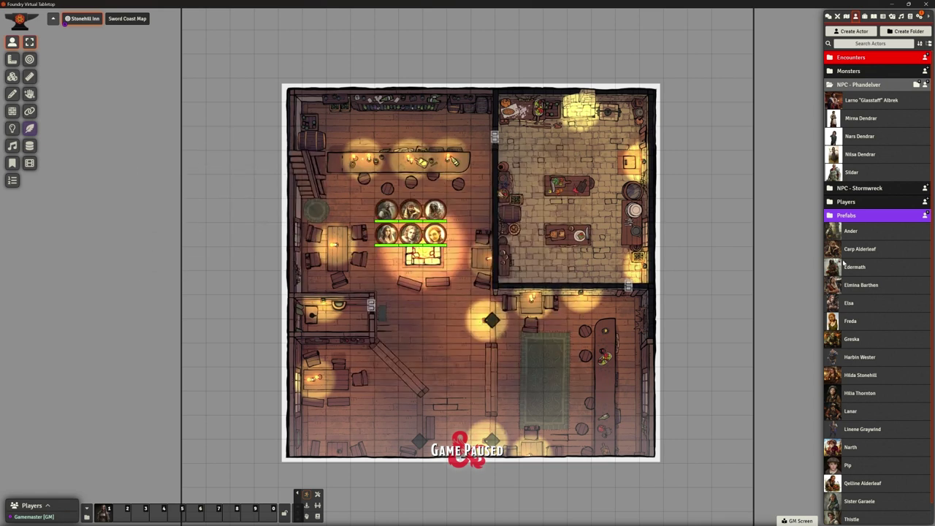
{"action": "left_click_drag", "start_coordinate": [852, 338], "coordinate": [386, 258]}
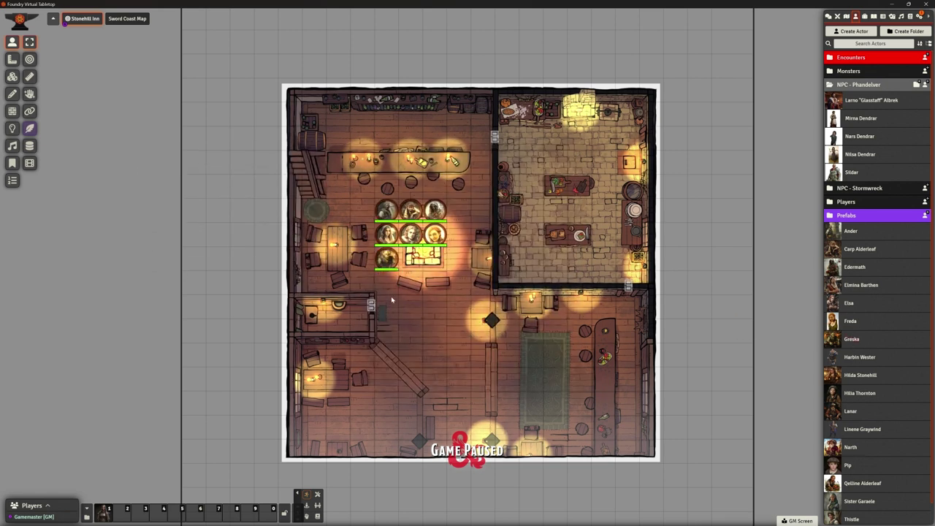
- Rename Harbin Wester's prototype token after the actor and place a Harbin token directly east of Greska's
{"action": "left_click", "coordinate": [836, 356]}
{"action": "left_click", "coordinate": [535, 149]}
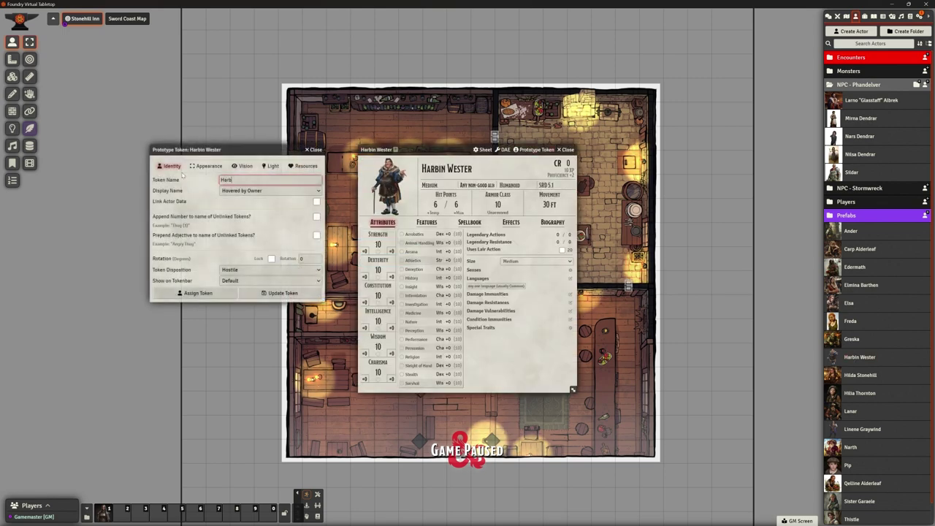
{"action": "left_click", "coordinate": [277, 293]}
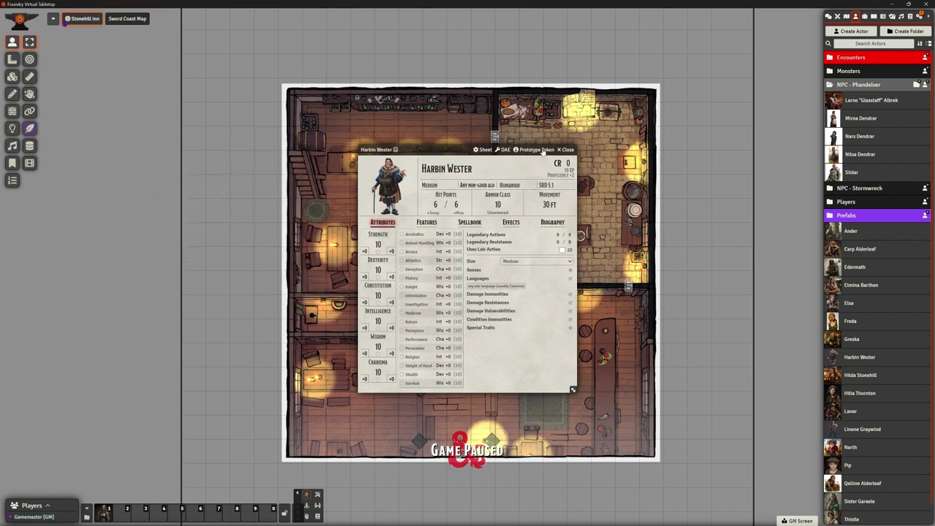
{"action": "left_click", "coordinate": [567, 150]}
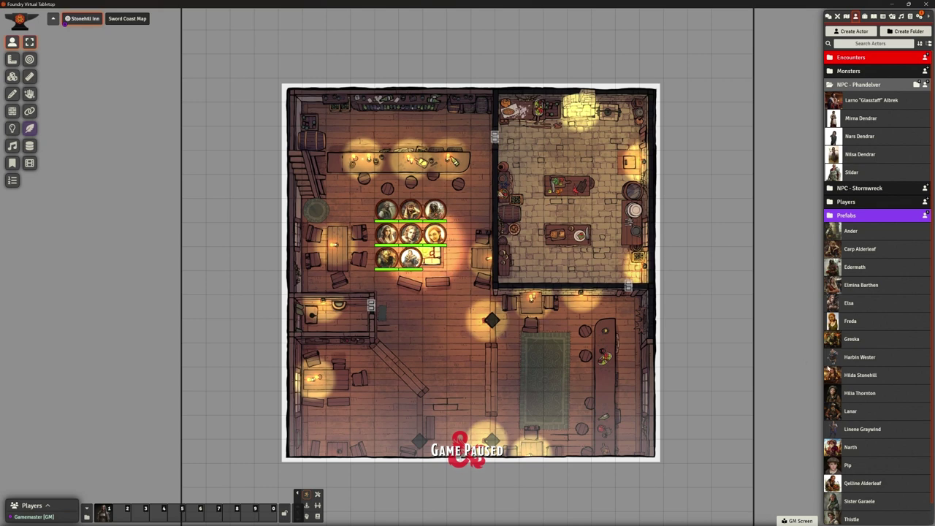
- Set Hilda Stonehill's prototype token name to Hilda and place a Hilda token directly east of Harbin's
{"action": "left_click", "coordinate": [859, 375]}
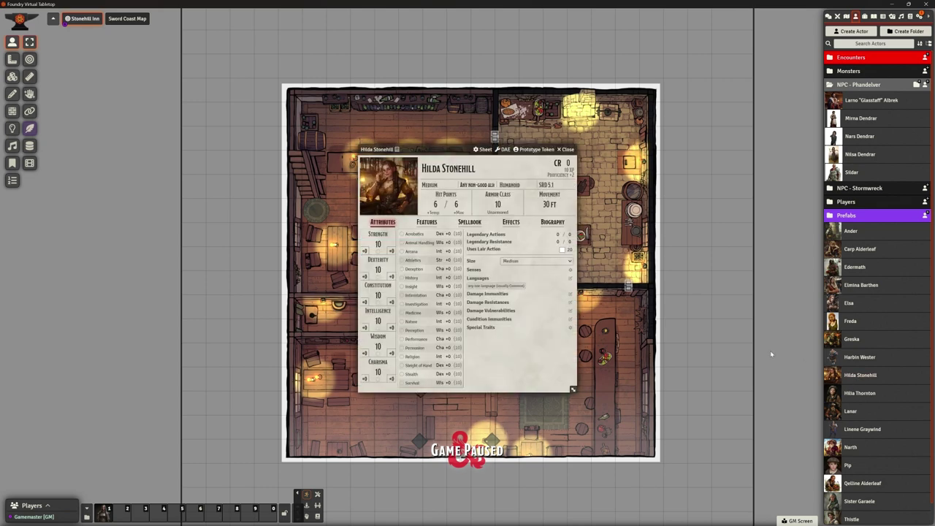
{"action": "left_click", "coordinate": [534, 149]}
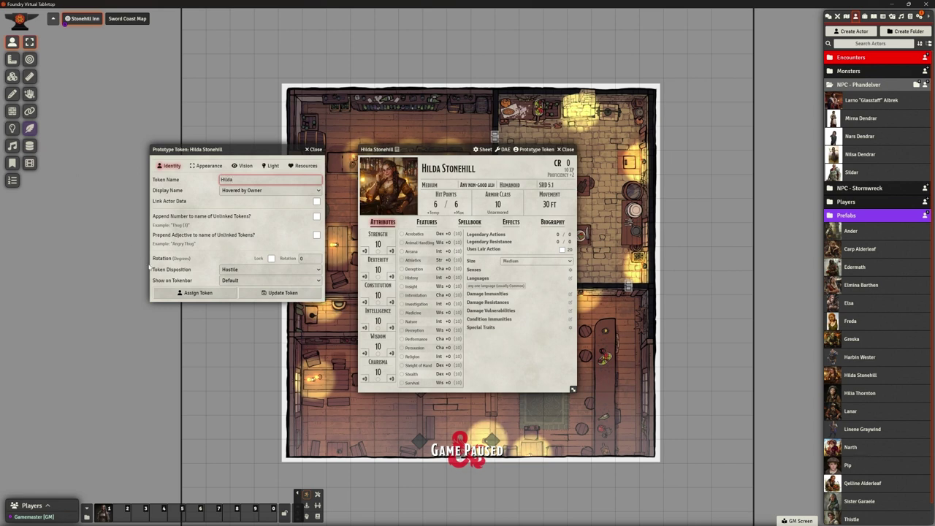
{"action": "left_click", "coordinate": [272, 296]}
{"action": "left_click", "coordinate": [564, 149]}
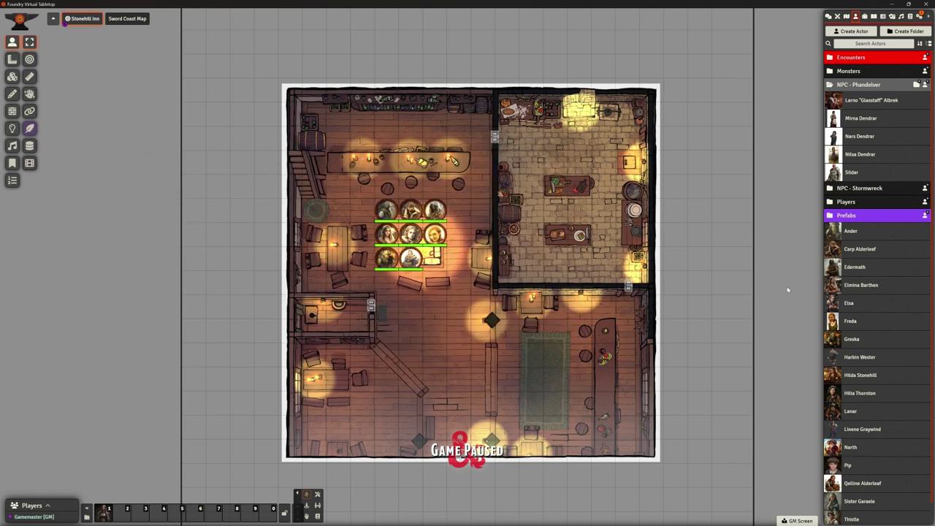
{"action": "left_click_drag", "start_coordinate": [441, 292], "coordinate": [434, 259]}
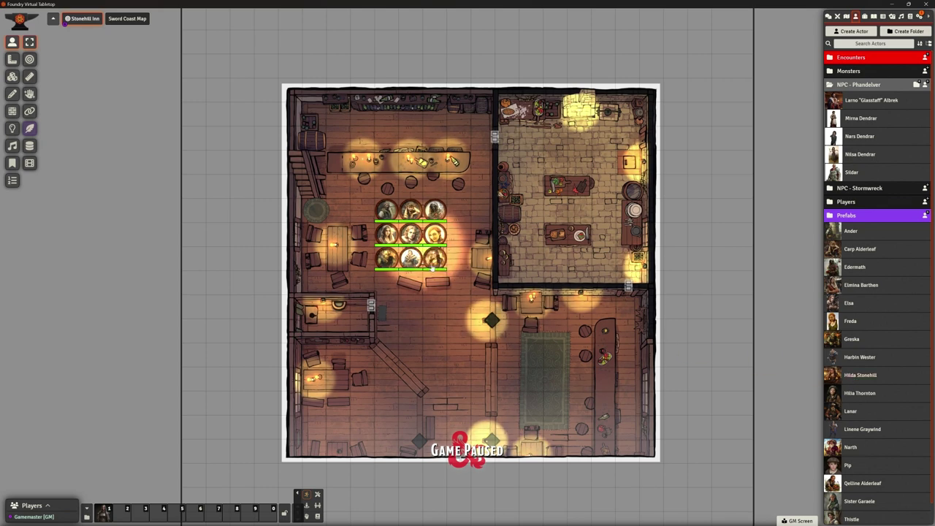
- Set Hilia Thornton's prototype token name to Hilia and place a Hilia token directly south of Greska's
{"action": "left_click", "coordinate": [860, 393]}
{"action": "left_click", "coordinate": [533, 149]}
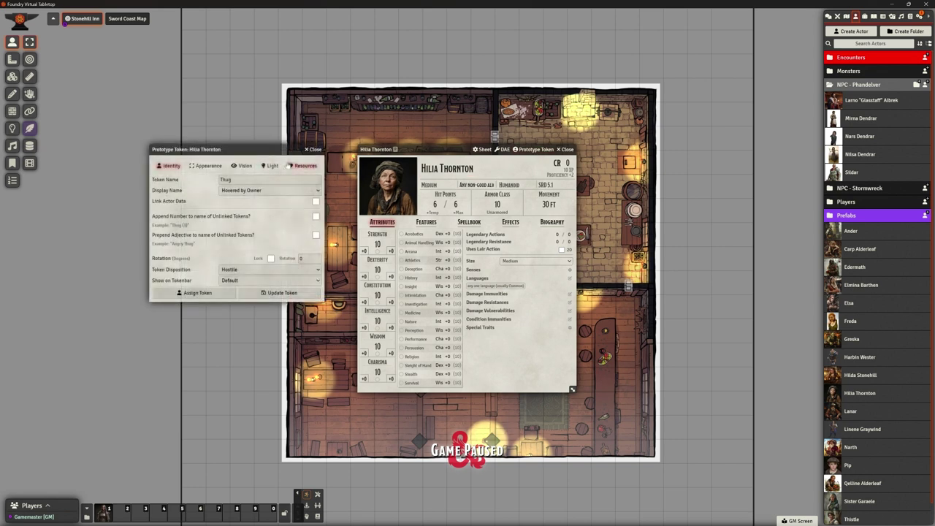
{"action": "left_click_drag", "start_coordinate": [258, 179], "coordinate": [185, 184]}
{"action": "type", "text": "Hilia"}
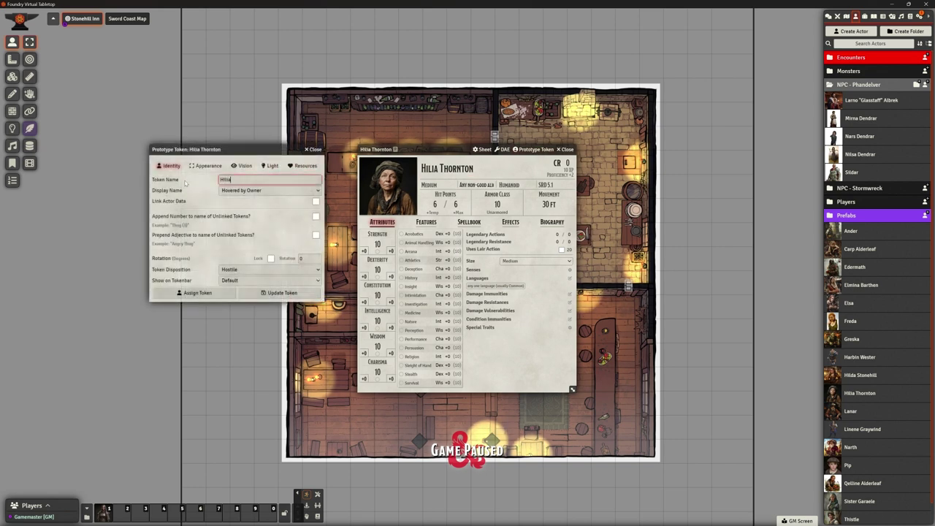
{"action": "left_click", "coordinate": [282, 292]}
{"action": "left_click", "coordinate": [564, 149]}
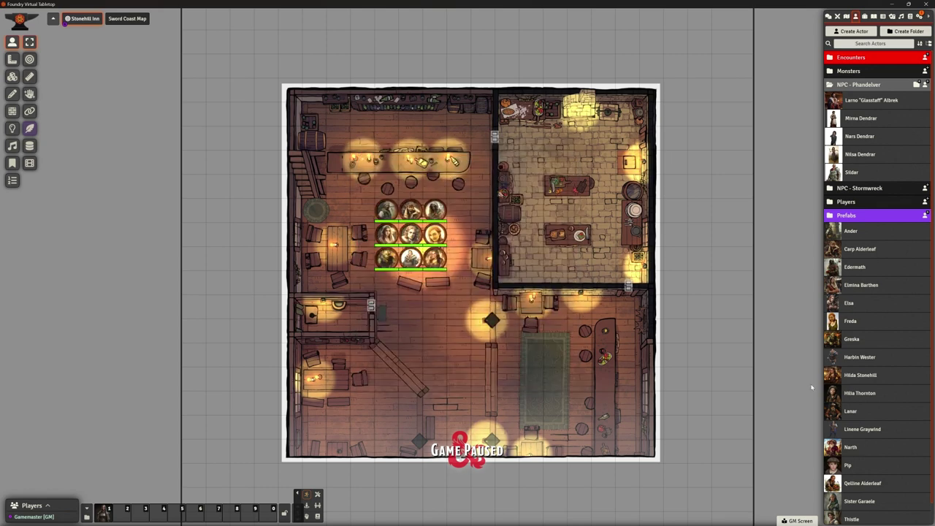
{"action": "left_click_drag", "start_coordinate": [436, 316], "coordinate": [386, 281]}
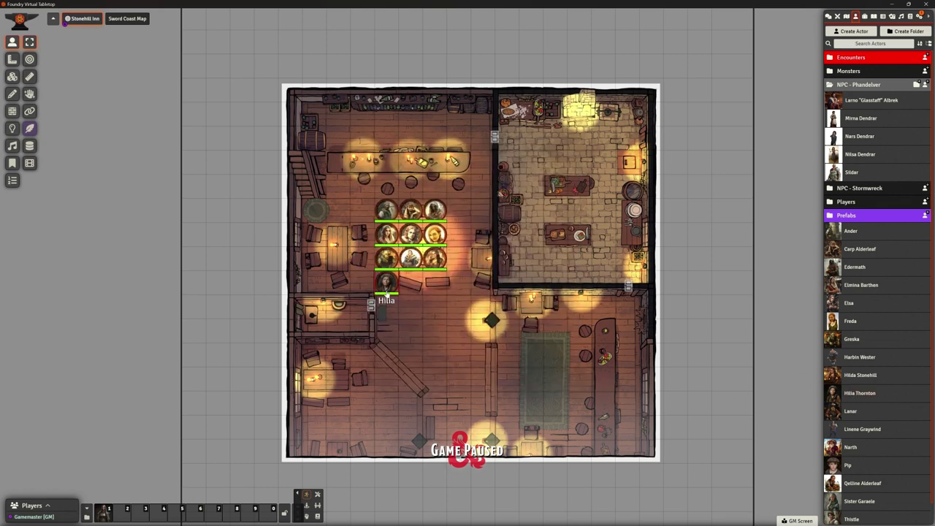
- Set Lanar's prototype token name to Lanar and place a Lanar token directly east of Hilia's
{"action": "left_click", "coordinate": [850, 411]}
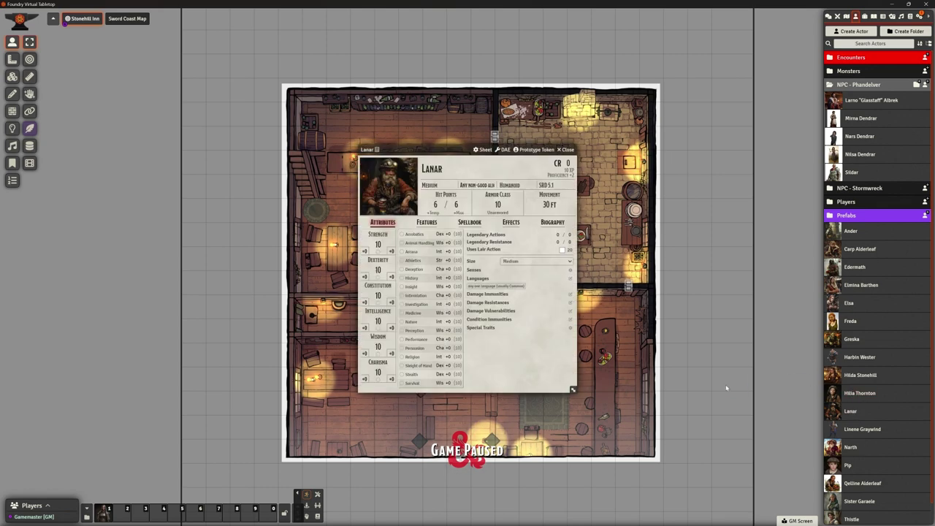
{"action": "left_click", "coordinate": [527, 149]}
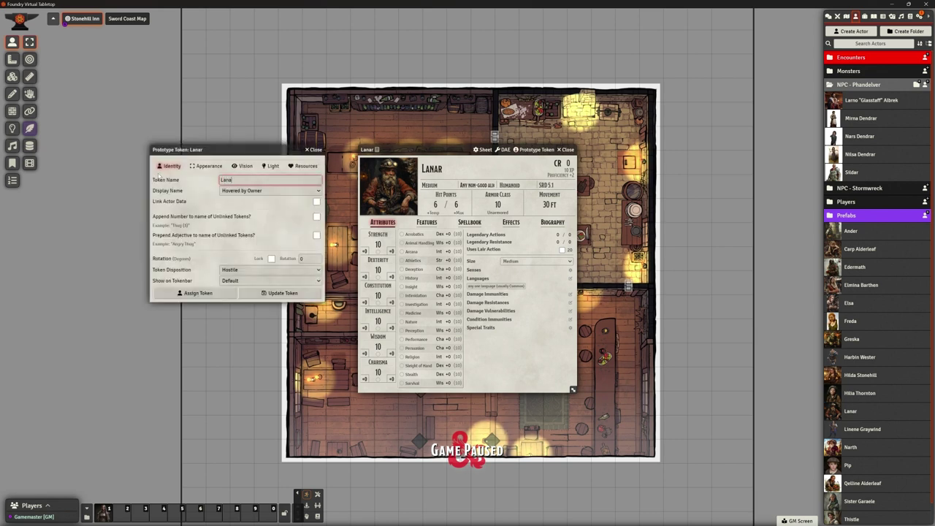
{"action": "left_click", "coordinate": [267, 294]}
{"action": "left_click", "coordinate": [569, 150]}
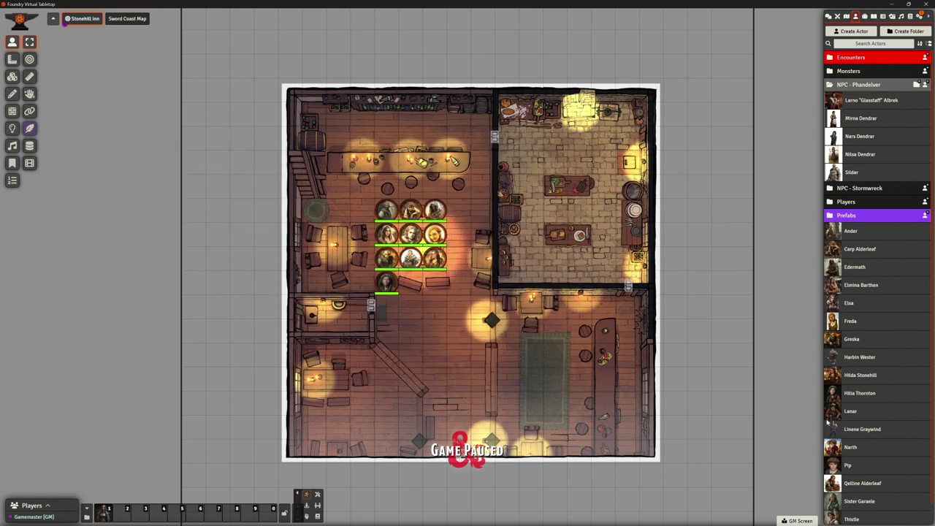
{"action": "left_click_drag", "start_coordinate": [439, 302], "coordinate": [412, 284]}
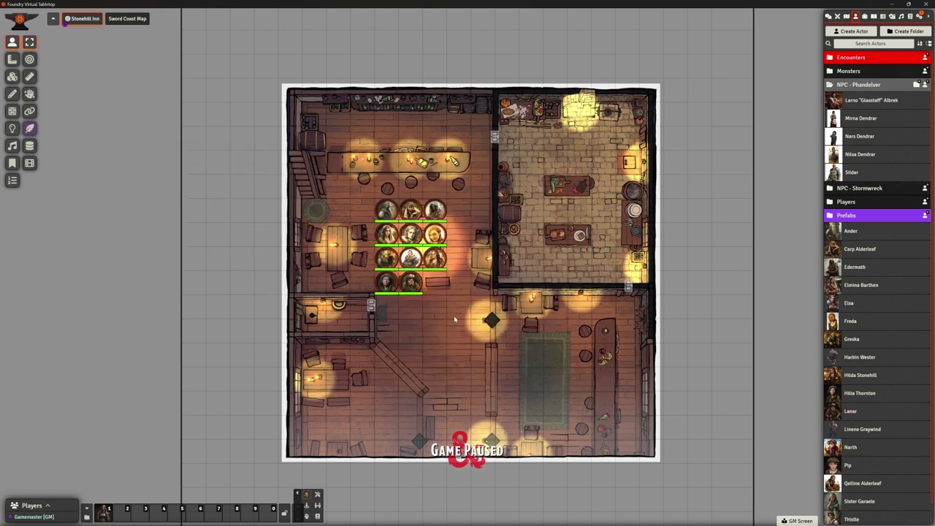
- Set Linene Graywind's prototype token name to Linene and place a Linene token directly east of Lanar's
{"action": "left_click", "coordinate": [864, 431]}
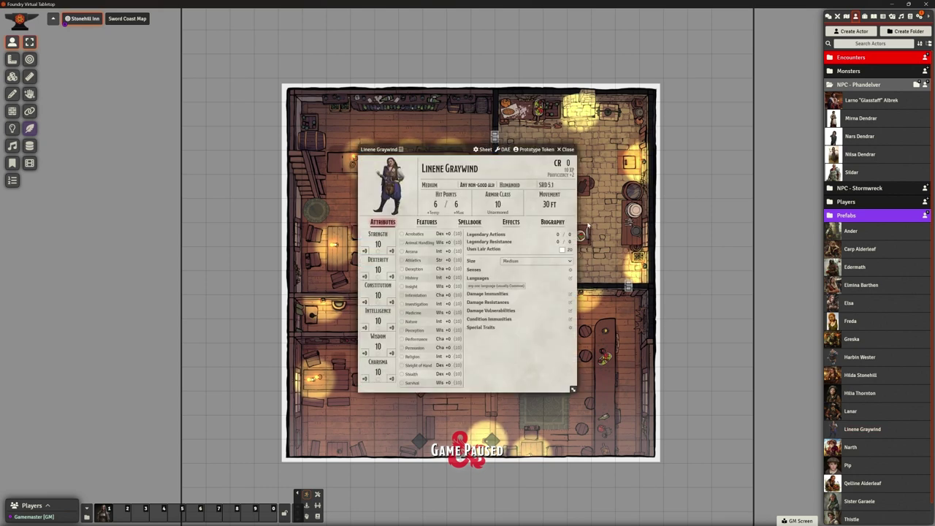
{"action": "left_click", "coordinate": [534, 149]}
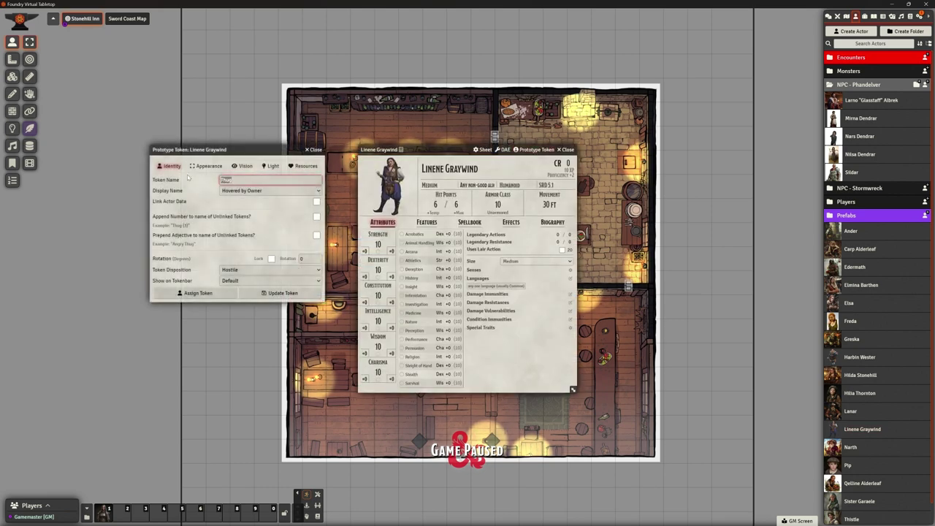
{"action": "type", "text": "Linene"}
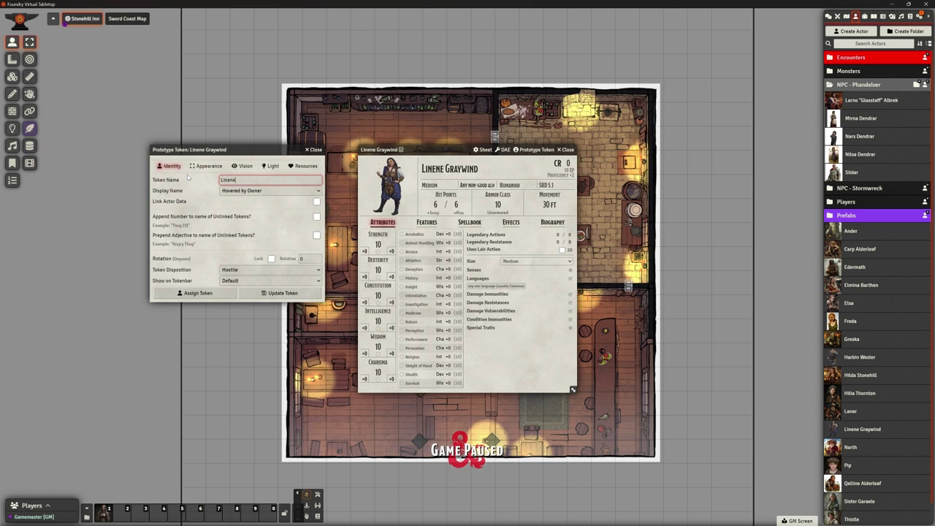
{"action": "left_click", "coordinate": [256, 293]}
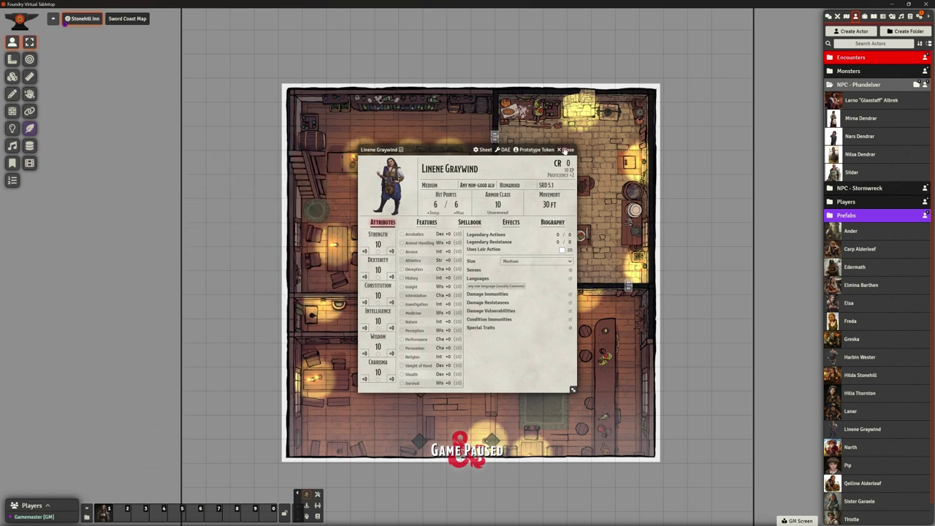
{"action": "key", "text": "Escape"}
{"action": "left_click_drag", "start_coordinate": [857, 453], "coordinate": [435, 282]}
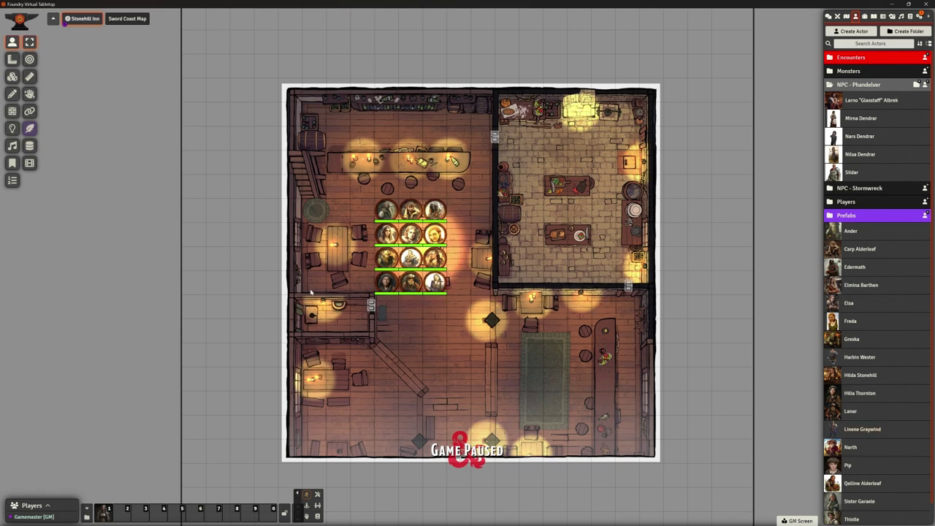
- Set Narth's prototype token name to Narth and place a Narth token directly south of Hilia's
{"action": "left_click", "coordinate": [847, 447]}
{"action": "left_click", "coordinate": [536, 149]}
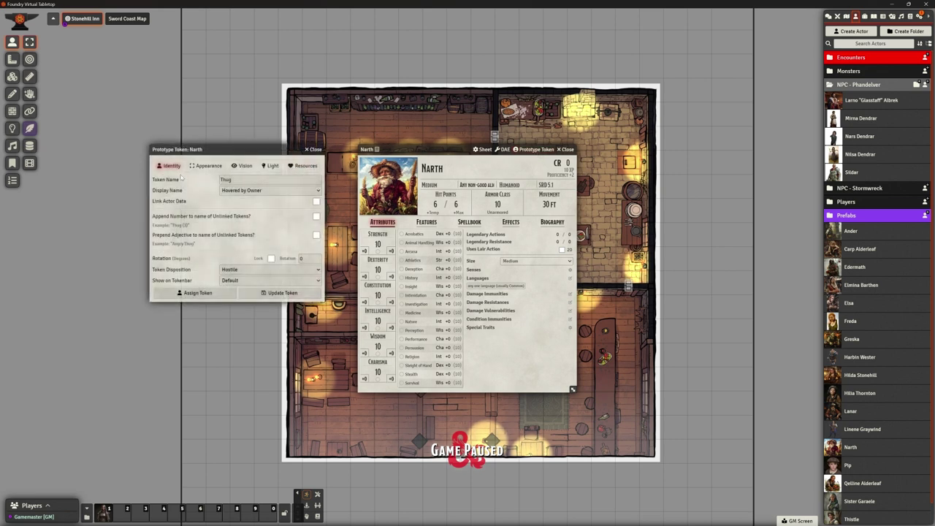
{"action": "type", "text": "Narth"}
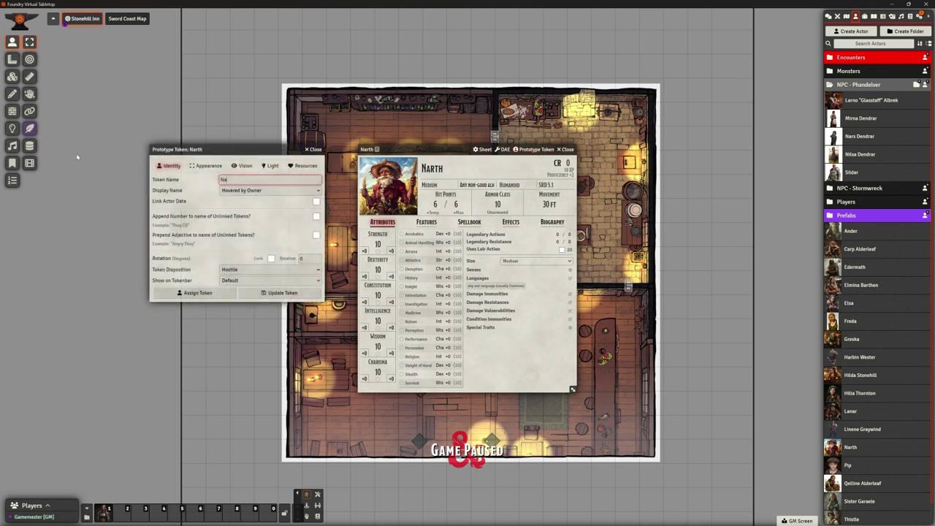
{"action": "left_click", "coordinate": [282, 292]}
{"action": "left_click", "coordinate": [568, 149]}
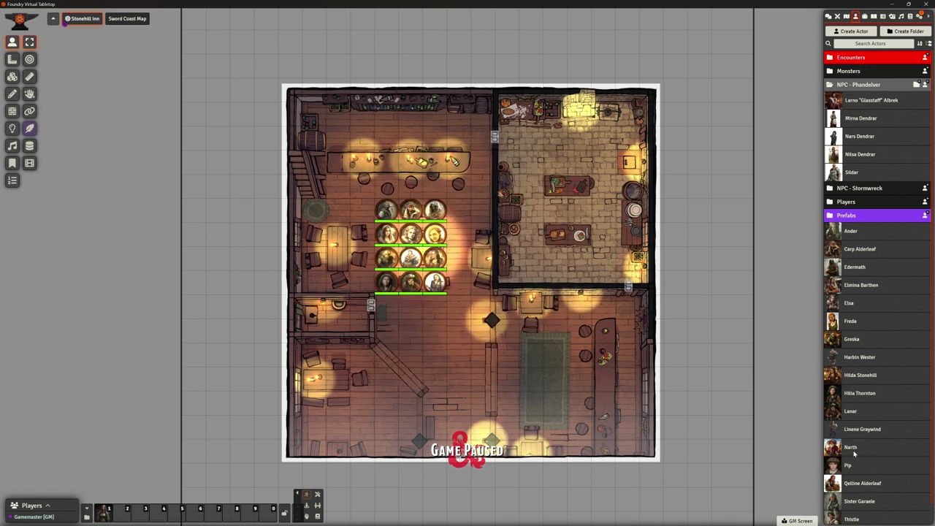
{"action": "left_click_drag", "start_coordinate": [850, 447], "coordinate": [392, 305]}
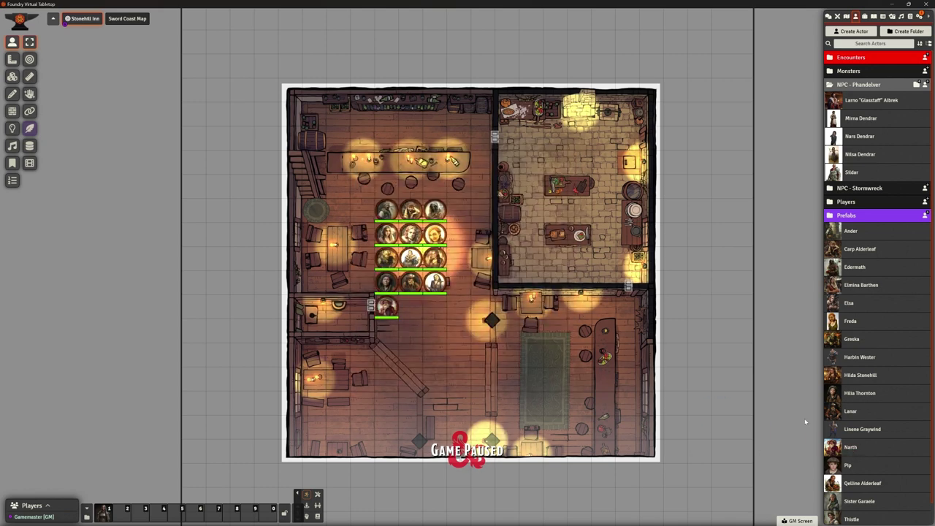
- Set Pip's prototype token name to Pip and place a Pip token directly east of Narth's
{"action": "left_click", "coordinate": [848, 466]}
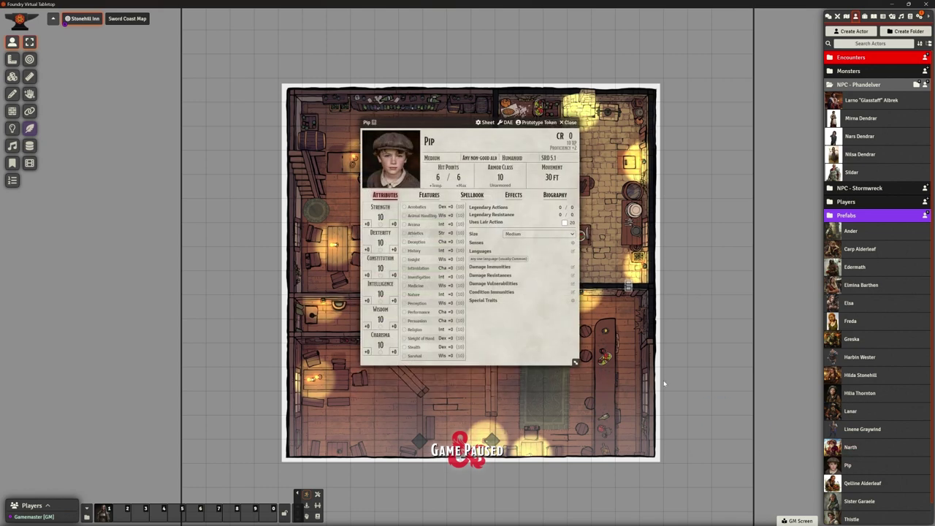
{"action": "left_click", "coordinate": [538, 122]}
{"action": "left_click_drag", "start_coordinate": [248, 153], "coordinate": [219, 154]}
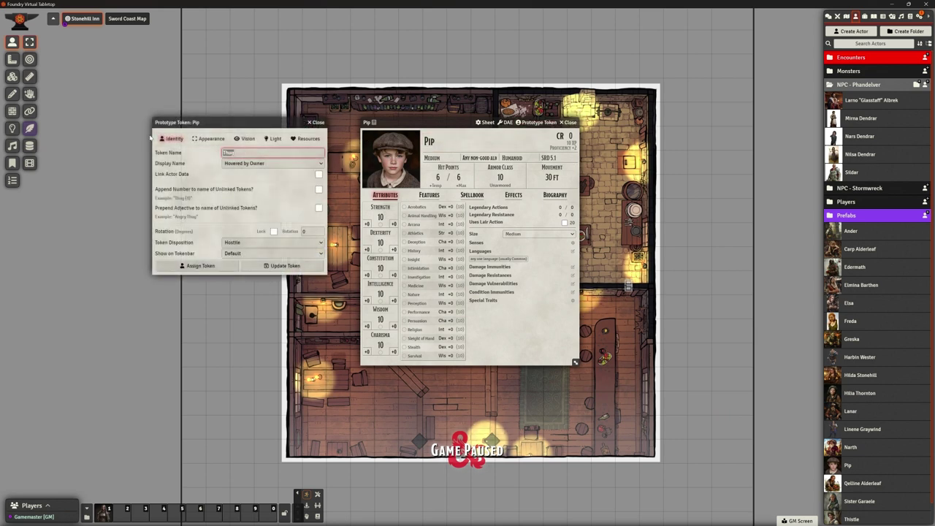
{"action": "key", "text": "BackSpace"}
{"action": "type", "text": "Pip"}
{"action": "left_click", "coordinate": [285, 265]}
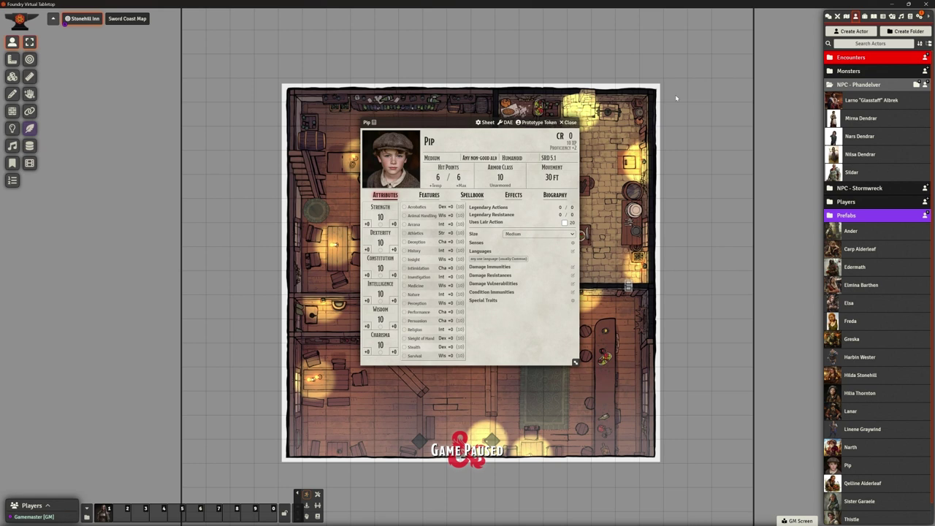
{"action": "left_click", "coordinate": [569, 122]}
{"action": "left_click_drag", "start_coordinate": [845, 459], "coordinate": [411, 306]}
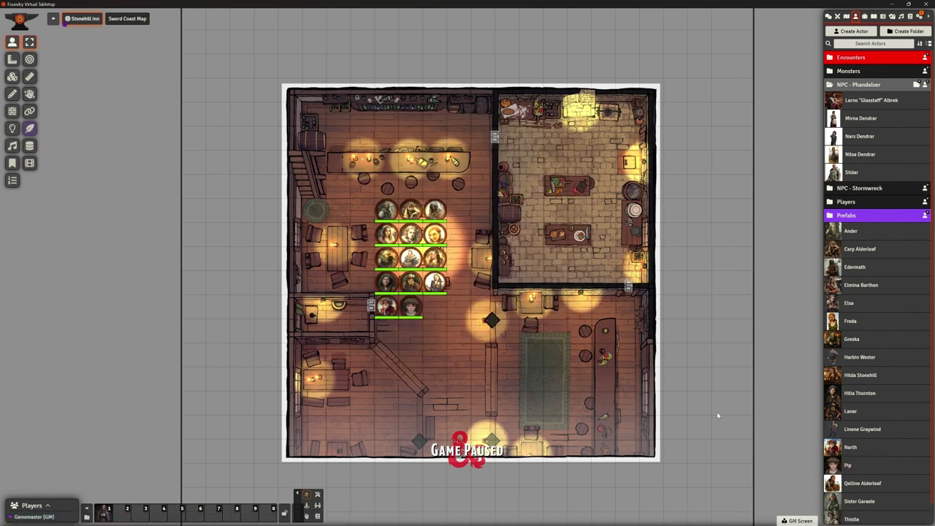
- Set Qelline Alderleaf's prototype token name to Qelline and place a Qelline token directly east of Pip's
{"action": "scroll", "coordinate": [866, 477], "scroll_direction": "down", "scroll_amount": 1}
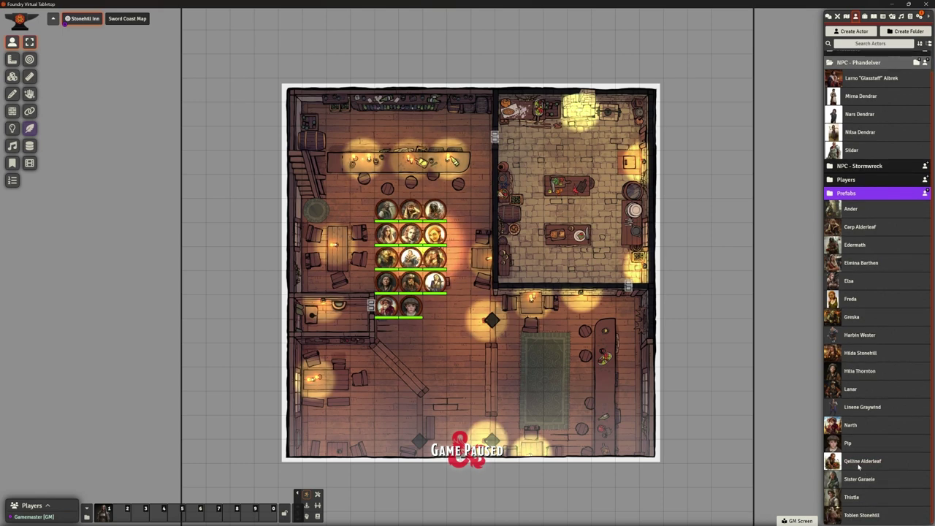
{"action": "left_click", "coordinate": [862, 461]}
{"action": "left_click", "coordinate": [534, 149]}
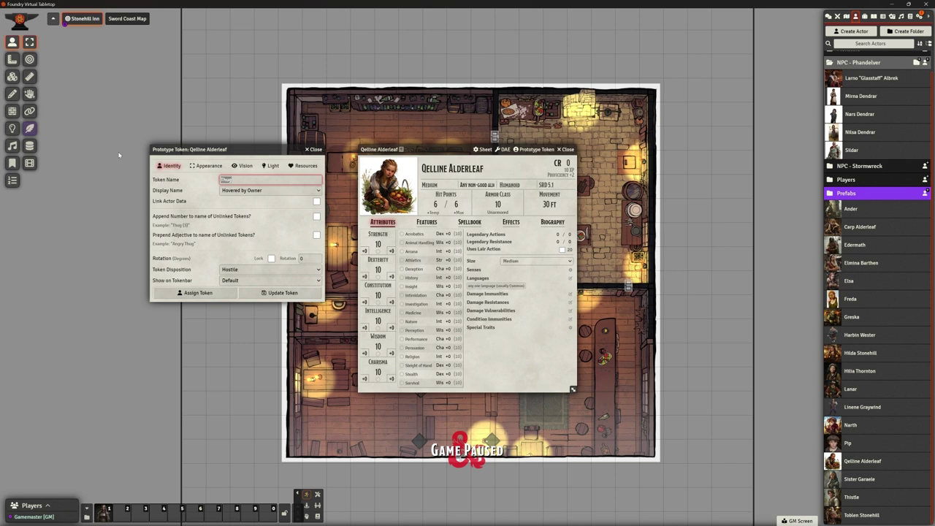
{"action": "type", "text": "Qelline"}
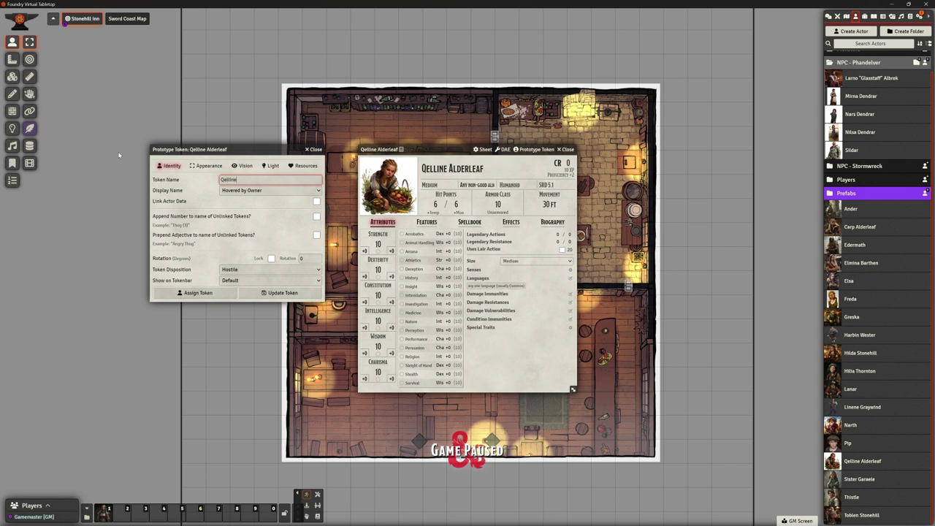
{"action": "left_click", "coordinate": [283, 292]}
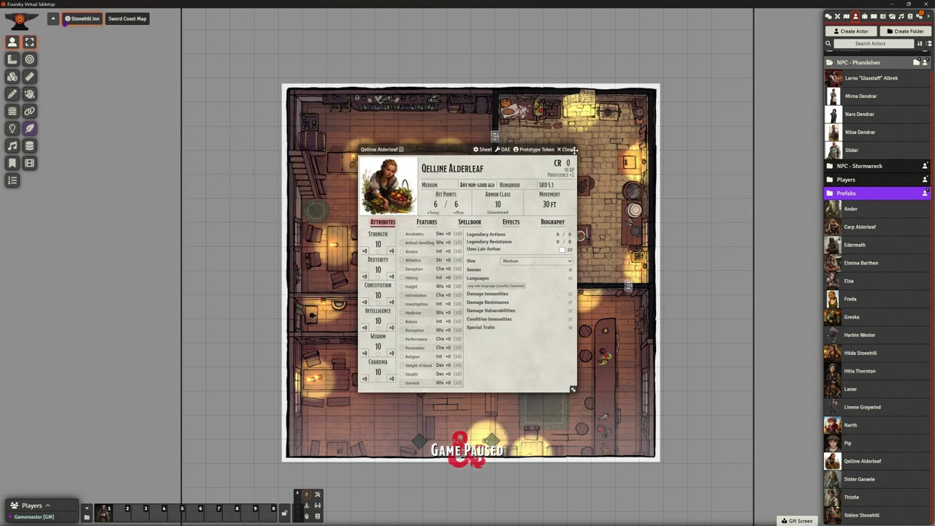
{"action": "key", "text": "Escape"}
{"action": "left_click_drag", "start_coordinate": [851, 461], "coordinate": [437, 310]}
- Set Sister Garaele's prototype token name to Sister Garaele and place her token directly south of Narth's
{"action": "left_click", "coordinate": [859, 478]}
{"action": "left_click", "coordinate": [533, 149]}
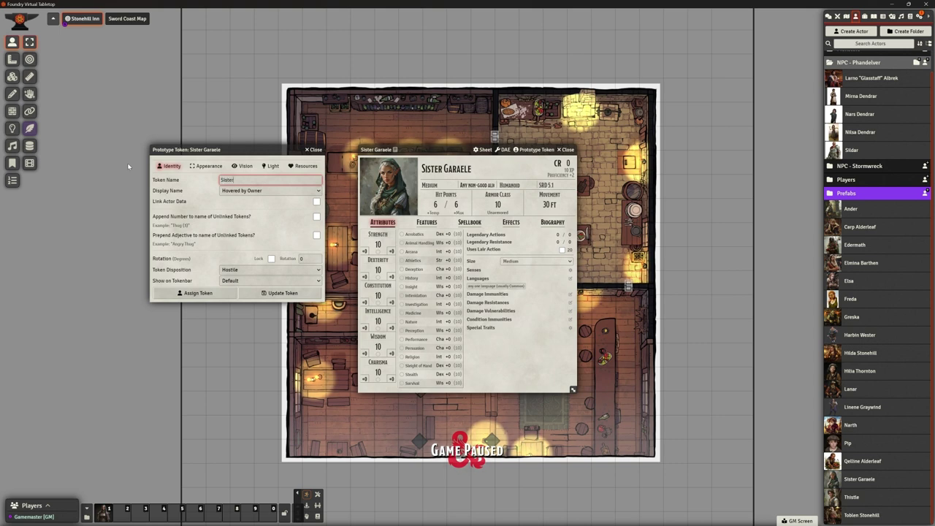
{"action": "type", "text": "Sister Garaele"}
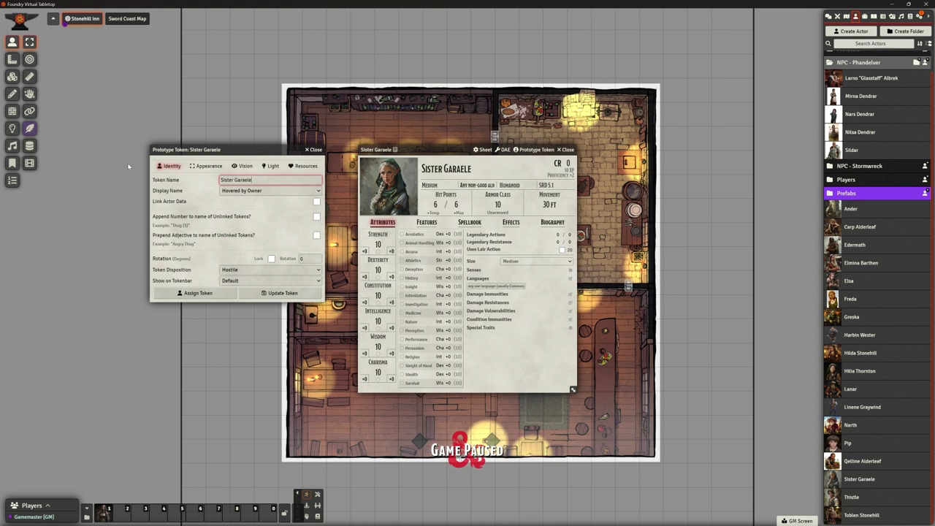
{"action": "left_click", "coordinate": [282, 293]}
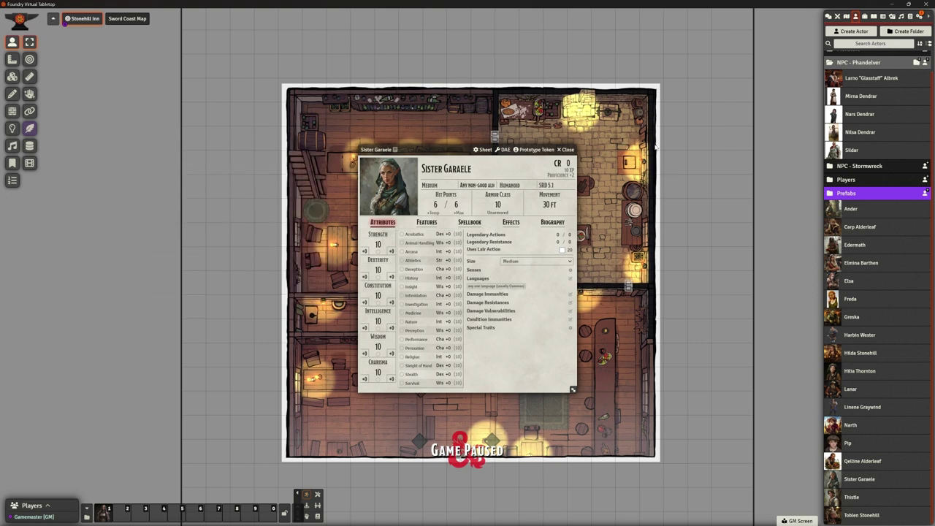
{"action": "left_click", "coordinate": [567, 149]}
{"action": "left_click_drag", "start_coordinate": [851, 478], "coordinate": [393, 338]}
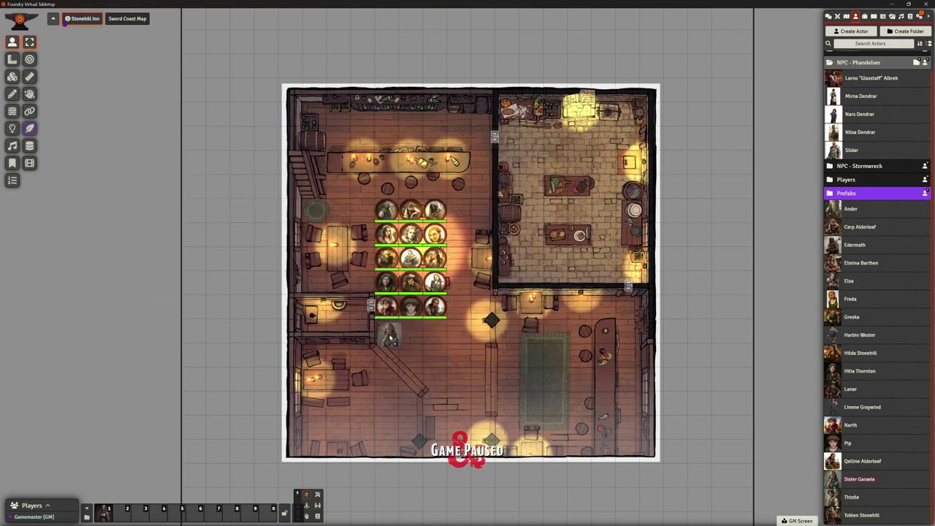
- Set Thistle's prototype token name to Thistle and place a Thistle token directly east of Sister Garaele's
{"action": "double_click", "coordinate": [850, 496]}
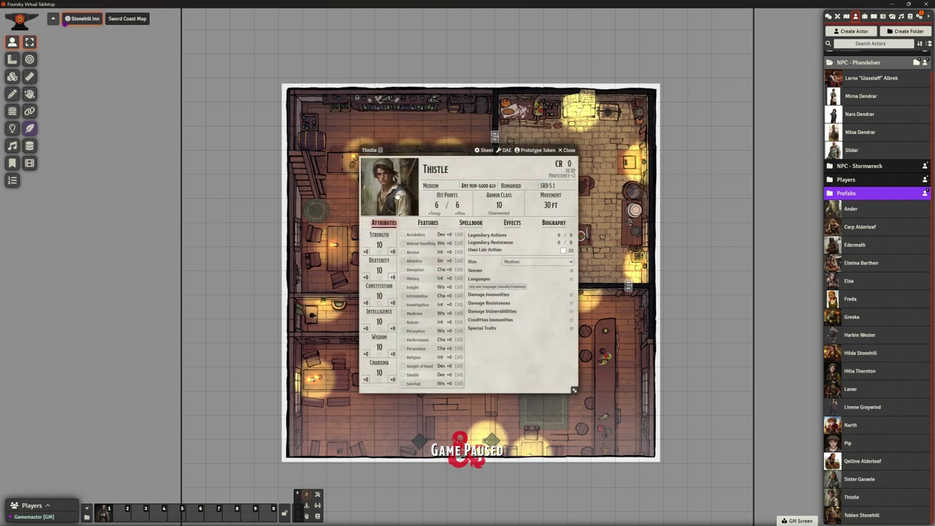
{"action": "left_click", "coordinate": [535, 150]}
{"action": "double_click", "coordinate": [252, 180]}
{"action": "type", "text": "Thug"}
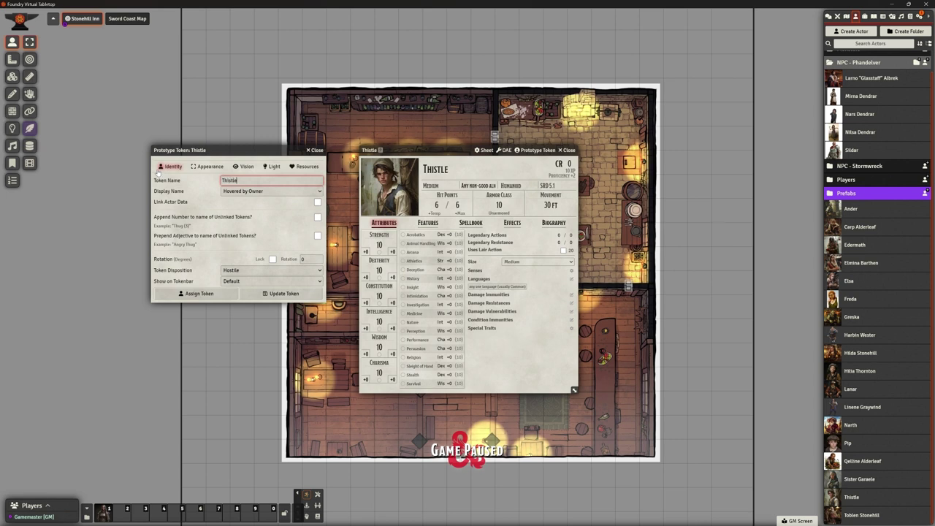
{"action": "left_click", "coordinate": [281, 293]}
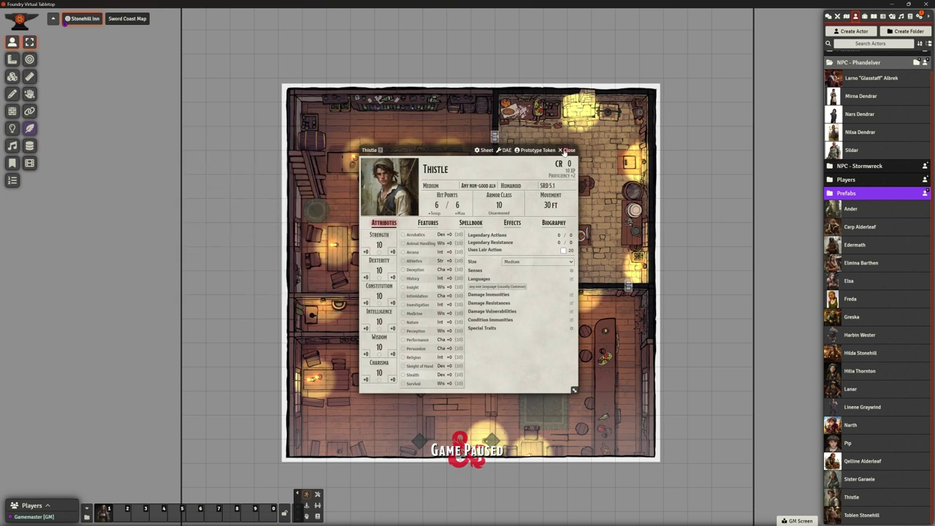
{"action": "left_click", "coordinate": [568, 150]}
{"action": "left_click_drag", "start_coordinate": [852, 497], "coordinate": [410, 335]}
- Set Toblen Stonehill's prototype token name to Toblen and place a Toblen token directly east of Thistle's
{"action": "left_click", "coordinate": [855, 515]}
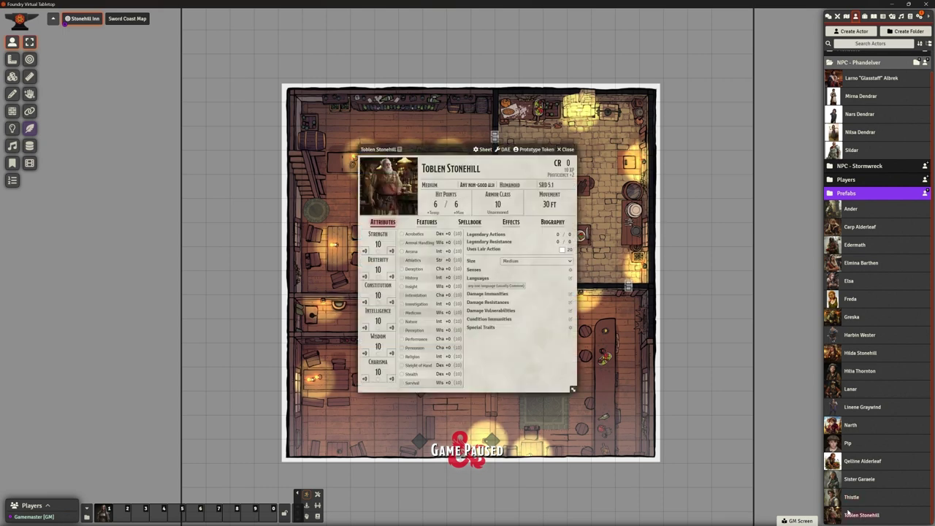
{"action": "left_click", "coordinate": [533, 150]}
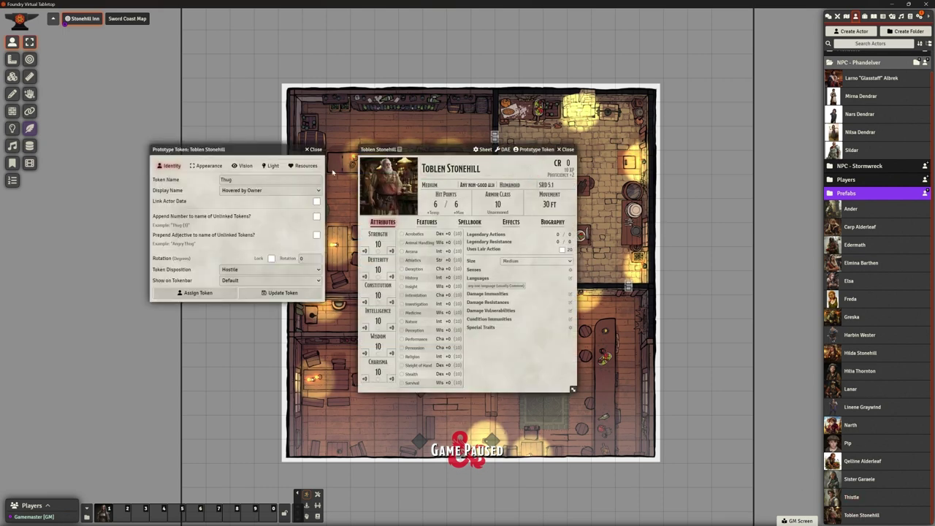
{"action": "double_click", "coordinate": [272, 179]}
{"action": "type", "text": "Toblen Stonehill"}
{"action": "left_click", "coordinate": [283, 292]}
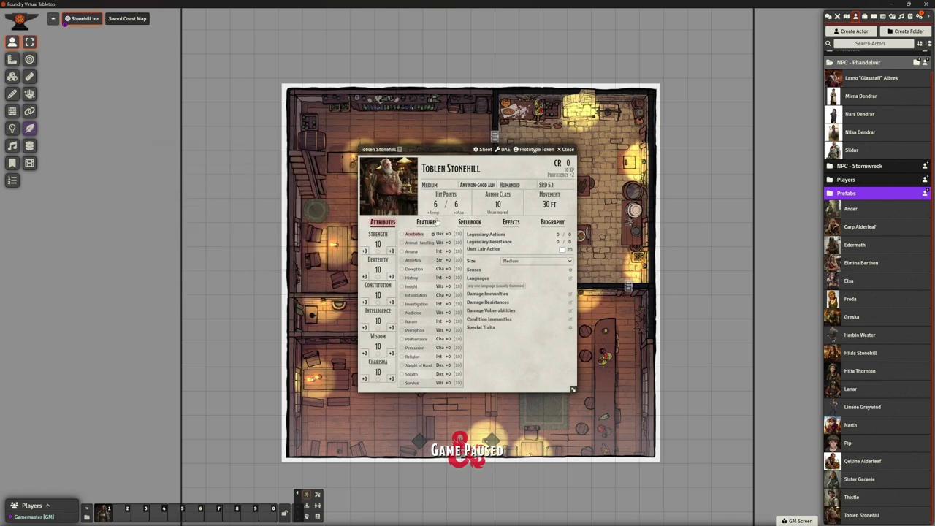
{"action": "key", "text": "Escape"}
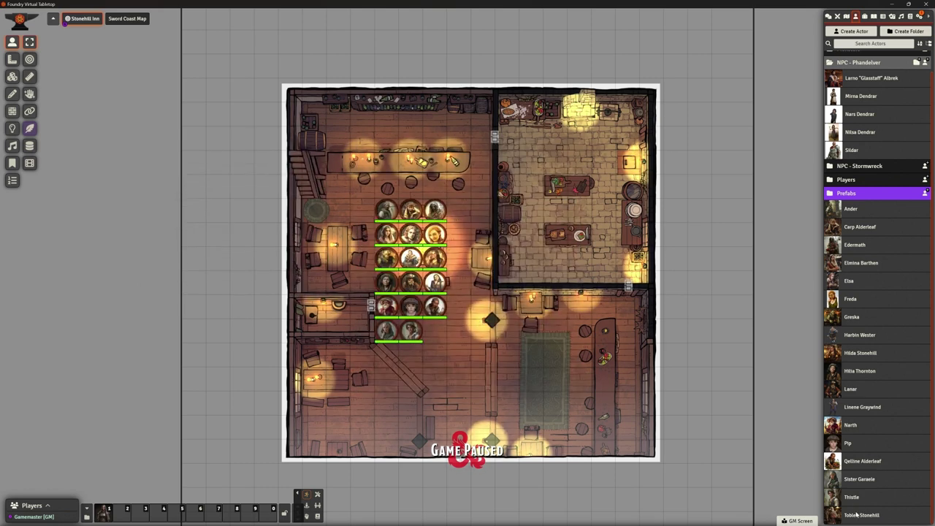
{"action": "left_click", "coordinate": [857, 515]}
{"action": "key", "text": "Escape"}
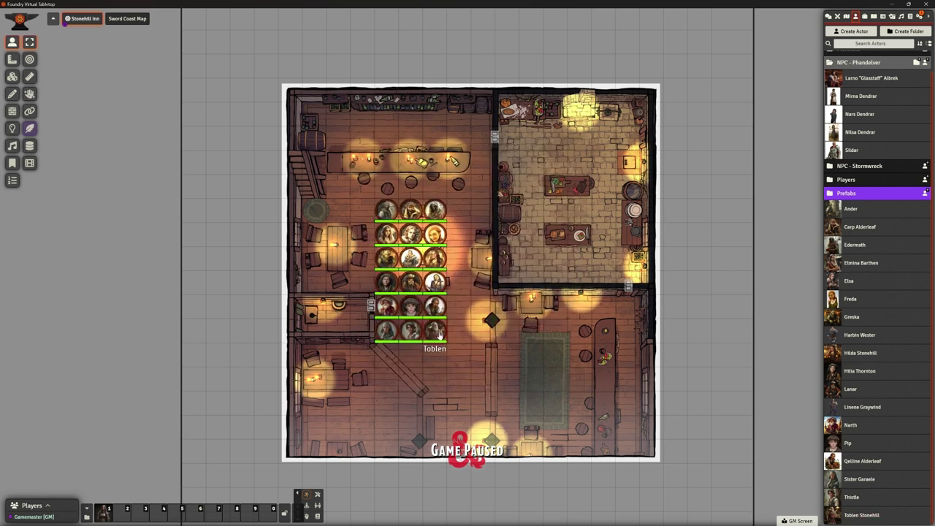
- Delete the whole block of NPC tokens from the map and place a new Toblen token behind the common room's north bar
{"action": "left_click_drag", "start_coordinate": [358, 179], "coordinate": [453, 377]}
{"action": "key", "text": "Delete"}
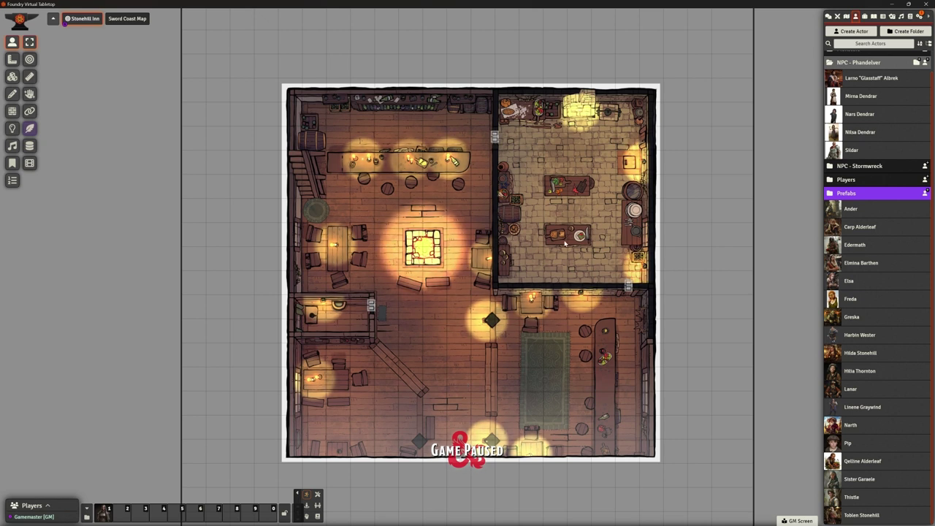
{"action": "left_click_drag", "start_coordinate": [851, 509], "coordinate": [421, 160]}
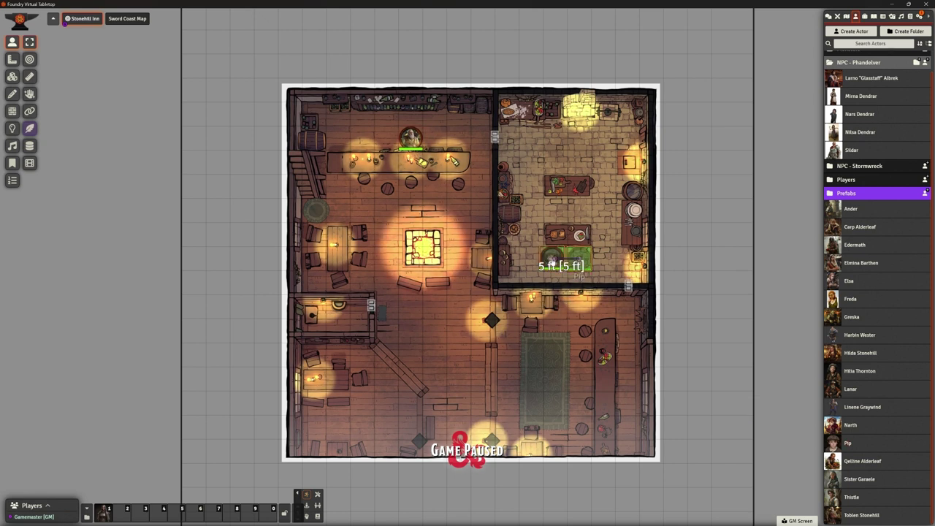
- Place Pip south of the lower kitchen table, Elsa behind the east counter, Elmina north of the upper kitchen table and Lanar at the east counter
{"action": "left_click_drag", "start_coordinate": [592, 267], "coordinate": [550, 267]}
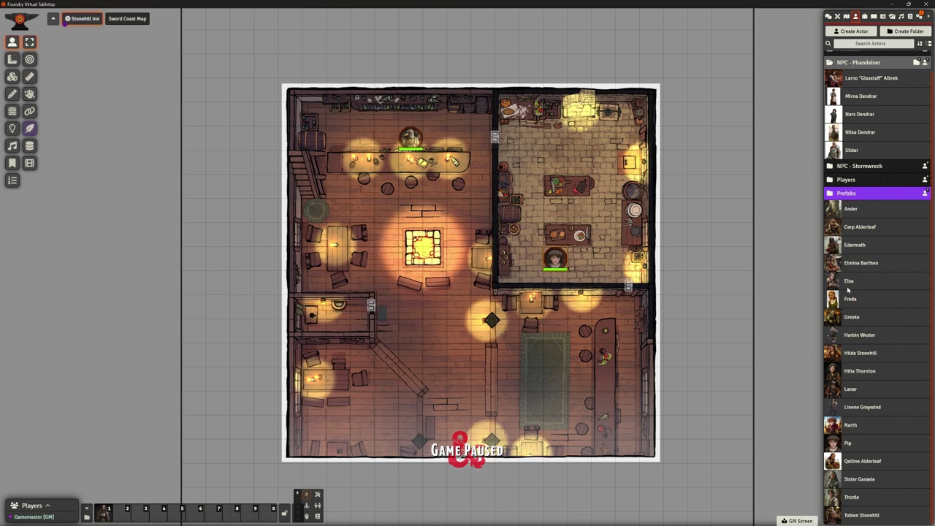
{"action": "left_click_drag", "start_coordinate": [848, 285], "coordinate": [627, 331]}
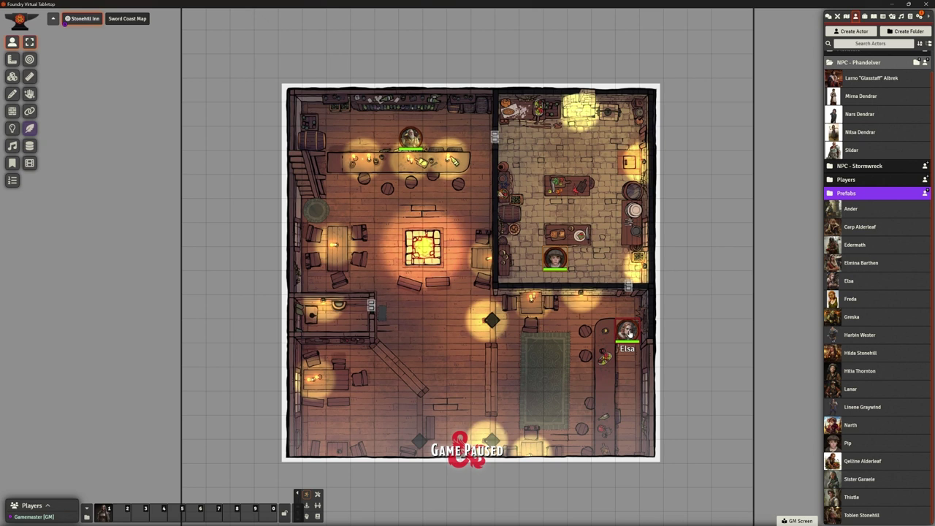
{"action": "left_click_drag", "start_coordinate": [861, 264], "coordinate": [578, 162]}
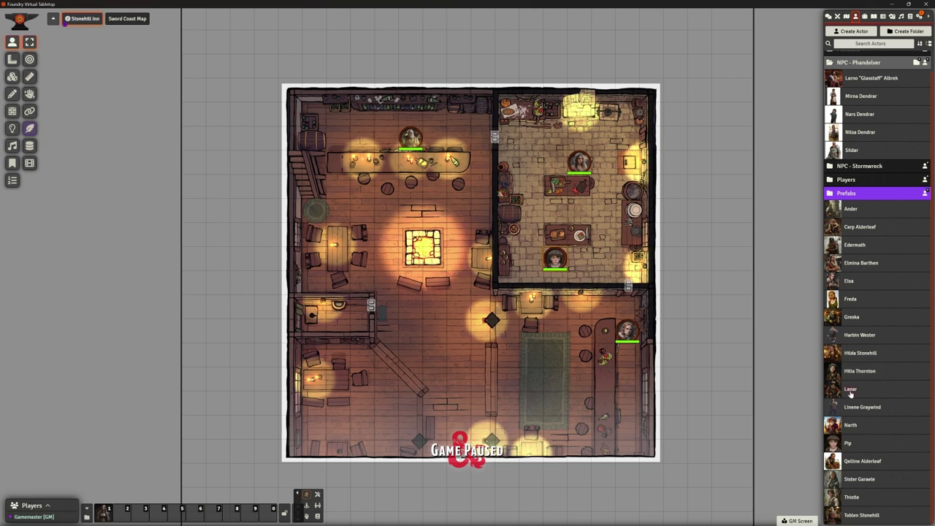
{"action": "mouse_move", "coordinate": [851, 388]}
{"action": "left_mouse_down"}
{"action": "mouse_move", "coordinate": [577, 409]}
{"action": "mouse_move", "coordinate": [582, 359]}
{"action": "left_mouse_up"}
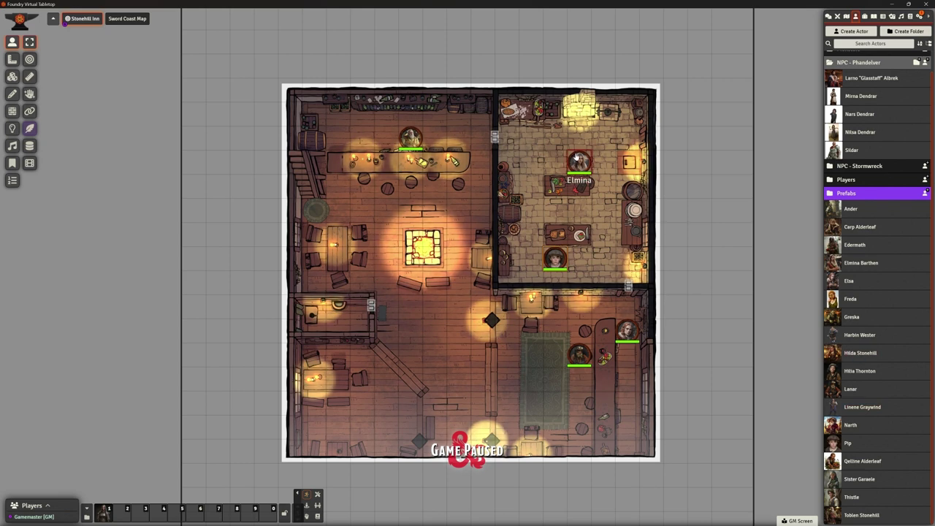
- Move Elmina's token out of the kitchen to behind the north bar beside Toblen, and remove it from the map
{"action": "left_click_drag", "start_coordinate": [578, 161], "coordinate": [461, 319]}
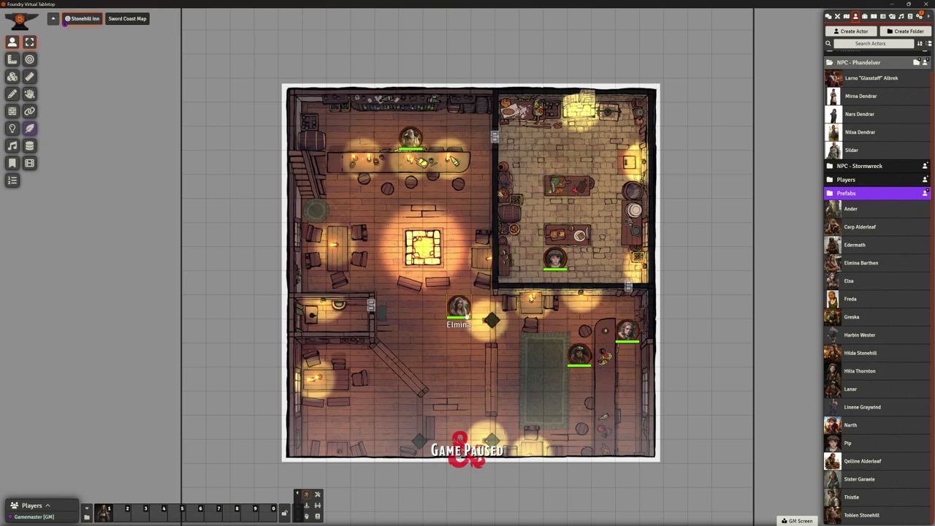
{"action": "left_click_drag", "start_coordinate": [472, 321], "coordinate": [363, 146]}
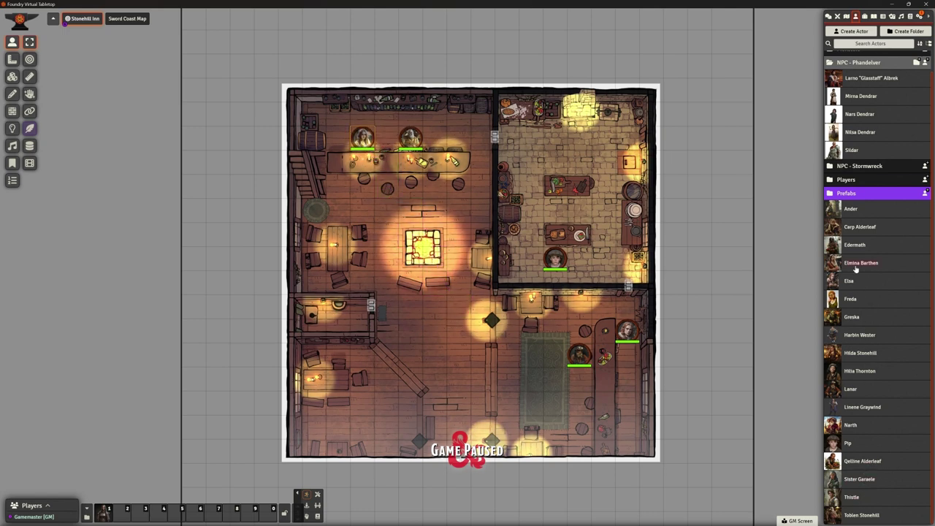
{"action": "left_click_drag", "start_coordinate": [479, 271], "coordinate": [501, 217]}
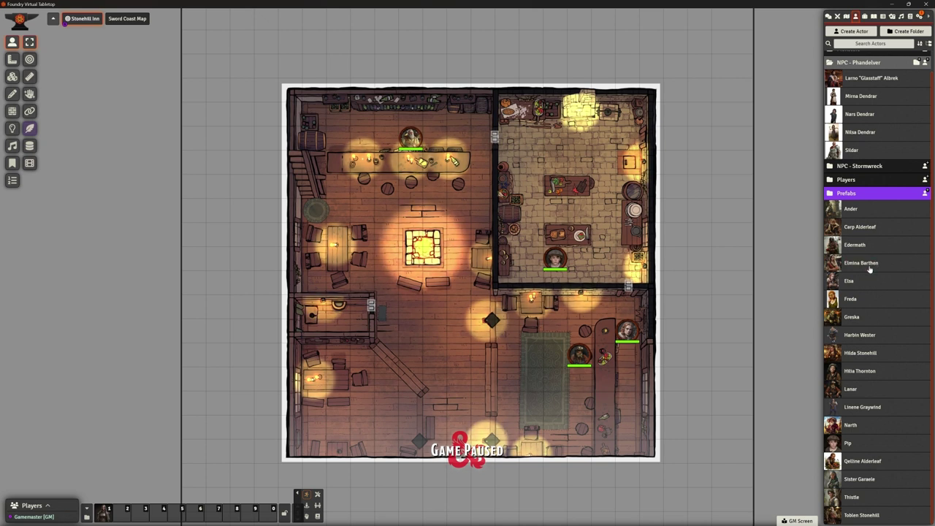
- Place Freda's token just south of the small common-room table by the kitchen wall and Hilda's token northeast of the upper kitchen table
{"action": "left_click_drag", "start_coordinate": [849, 299], "coordinate": [463, 301]}
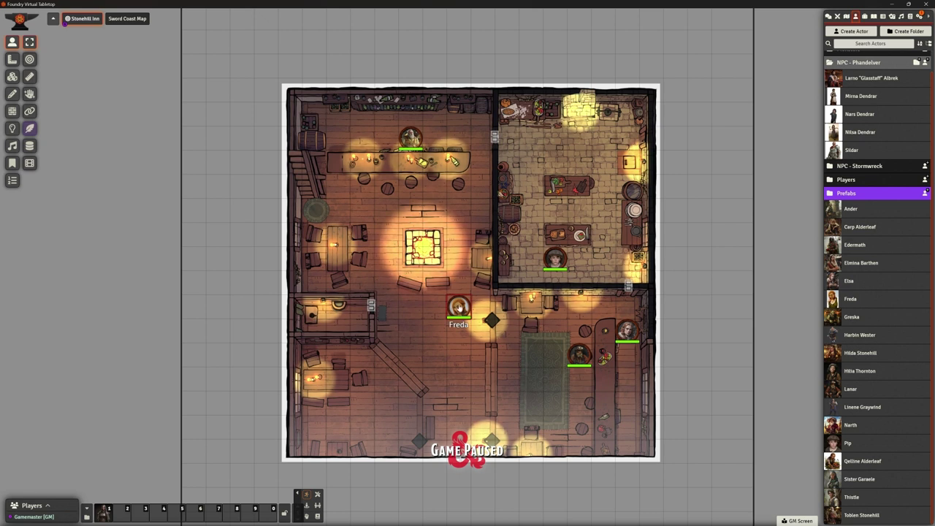
{"action": "left_click_drag", "start_coordinate": [459, 307], "coordinate": [555, 400]}
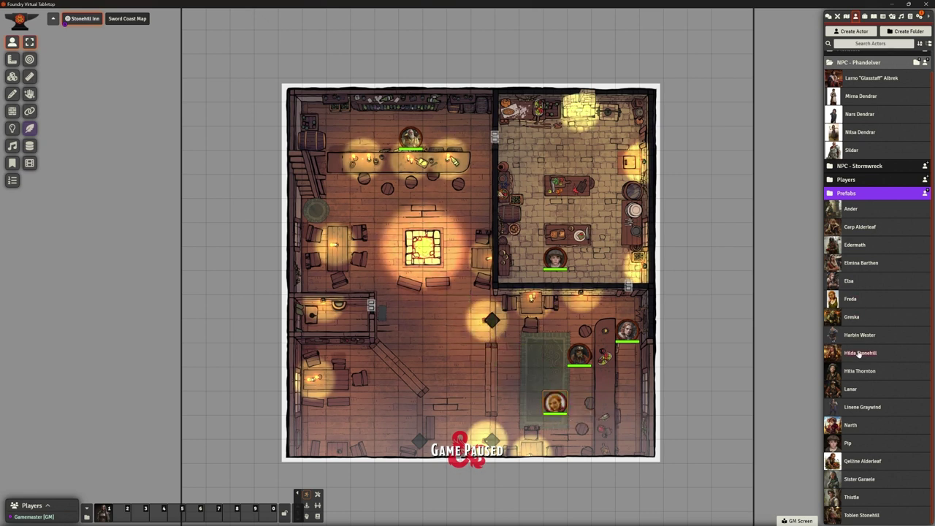
{"action": "mouse_move", "coordinate": [445, 306]}
{"action": "left_mouse_down"}
{"action": "mouse_move", "coordinate": [438, 308]}
{"action": "mouse_move", "coordinate": [562, 205]}
{"action": "mouse_move", "coordinate": [582, 161]}
{"action": "left_mouse_up"}
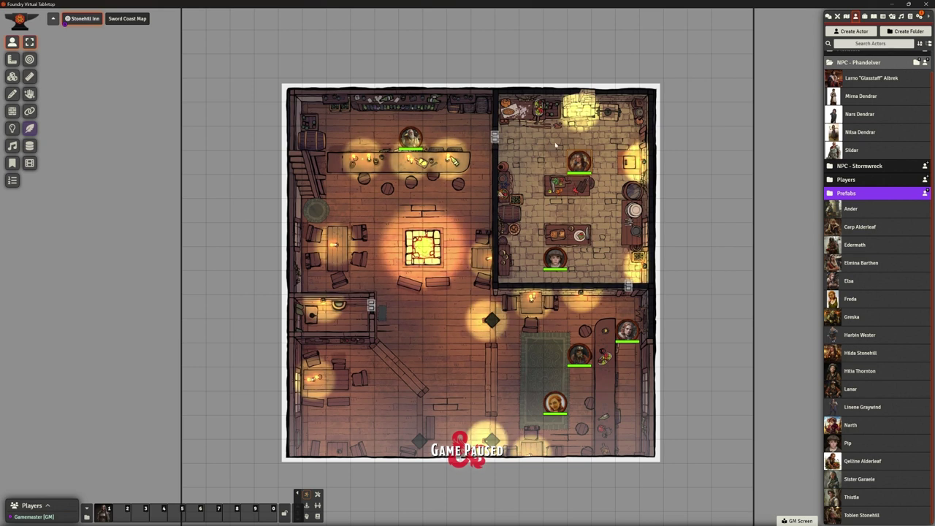
{"action": "left_click_drag", "start_coordinate": [583, 168], "coordinate": [593, 174]}
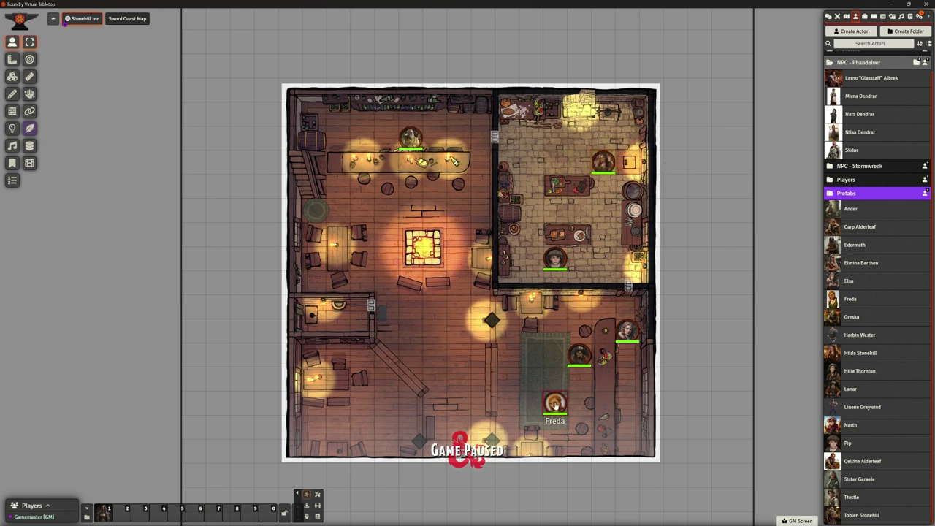
{"action": "left_click_drag", "start_coordinate": [554, 403], "coordinate": [482, 284]}
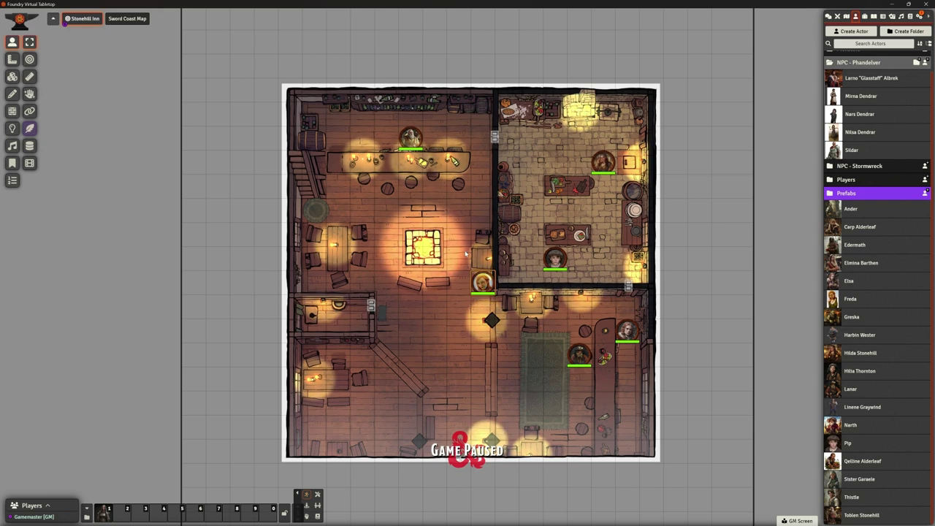
{"action": "scroll", "coordinate": [467, 271], "scroll_direction": "down", "scroll_amount": 1}
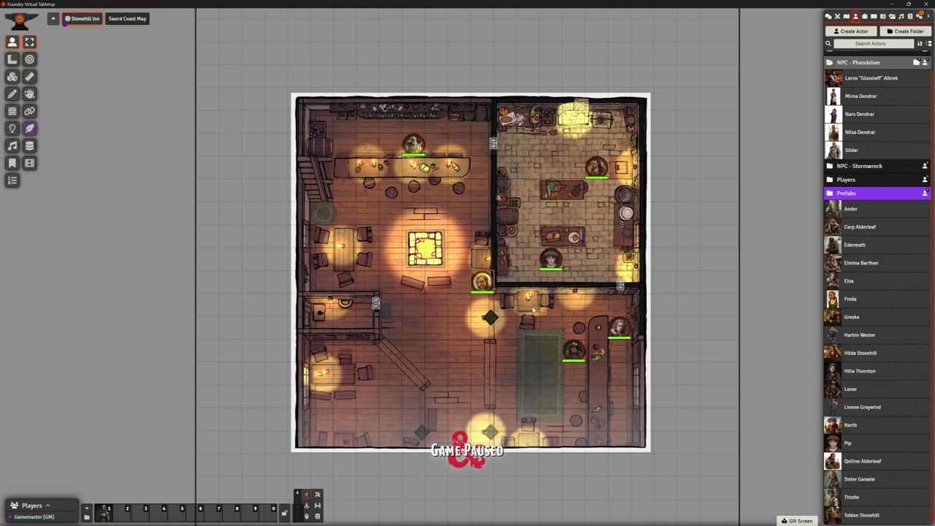
- Open the sheet of Freda's token on the map, view its biography, and close the sheet
{"action": "scroll", "coordinate": [530, 307], "scroll_direction": "up", "scroll_amount": 1}
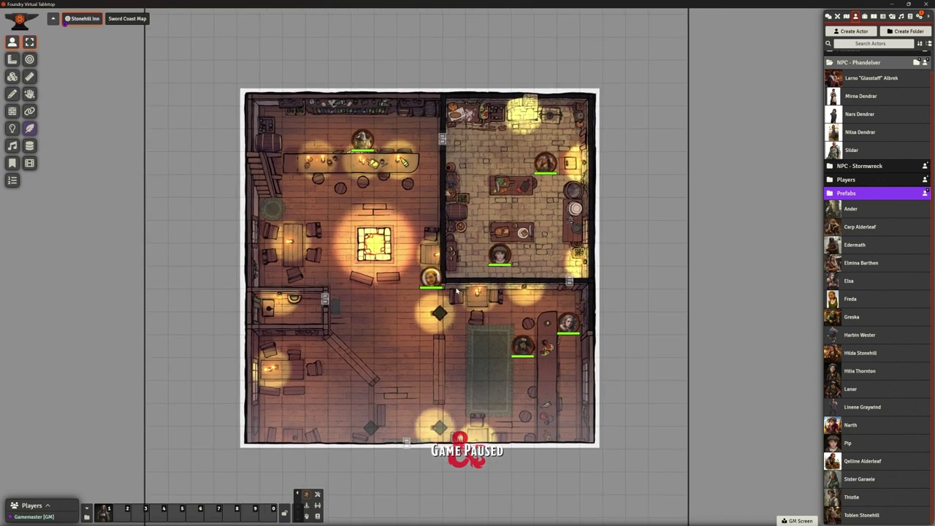
{"action": "scroll", "coordinate": [457, 291], "scroll_direction": "up", "scroll_amount": 2}
{"action": "scroll", "coordinate": [464, 291], "scroll_direction": "down", "scroll_amount": 1}
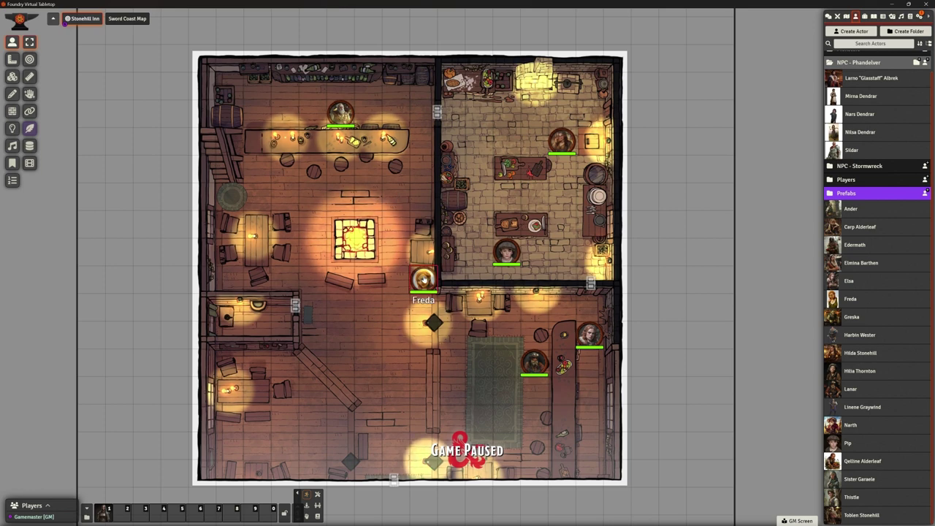
{"action": "right_click", "coordinate": [423, 279]}
{"action": "double_click", "coordinate": [423, 279]}
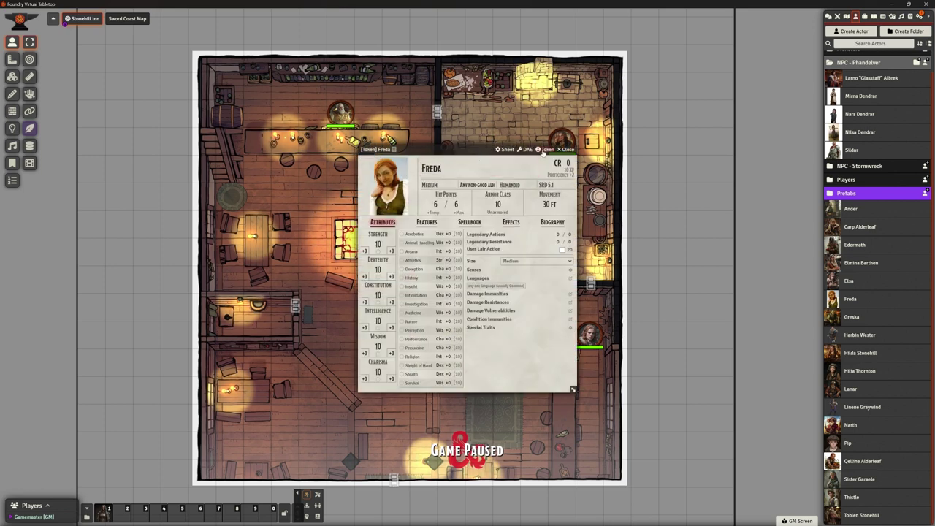
{"action": "left_click", "coordinate": [552, 221]}
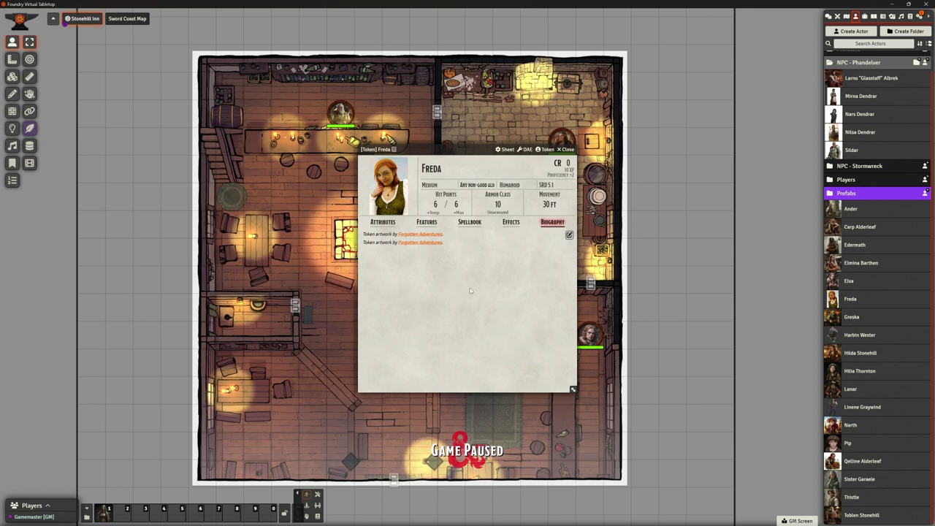
{"action": "left_click", "coordinate": [564, 149]}
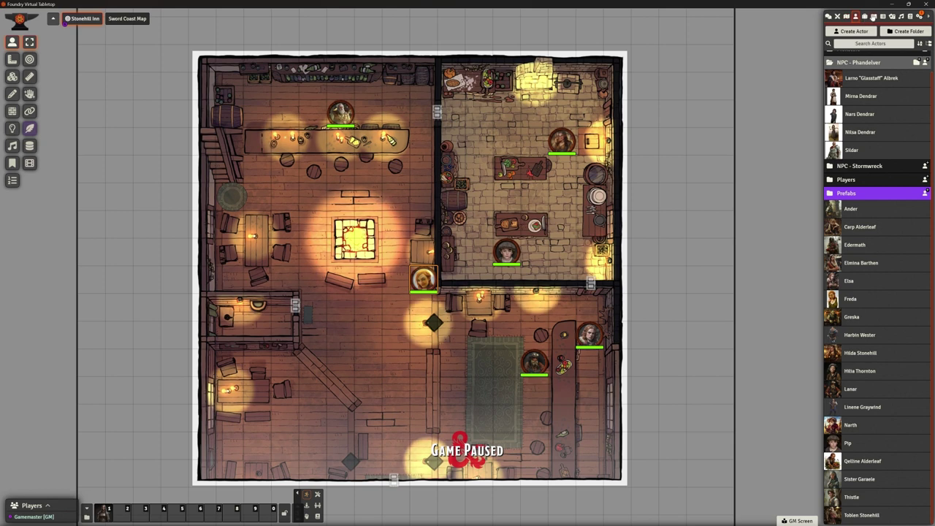
- Open the DM NOTES page of the Chapter 2 Stonehill Inn journal and move its window clear of the NPC tokens
{"action": "left_click", "coordinate": [874, 16]}
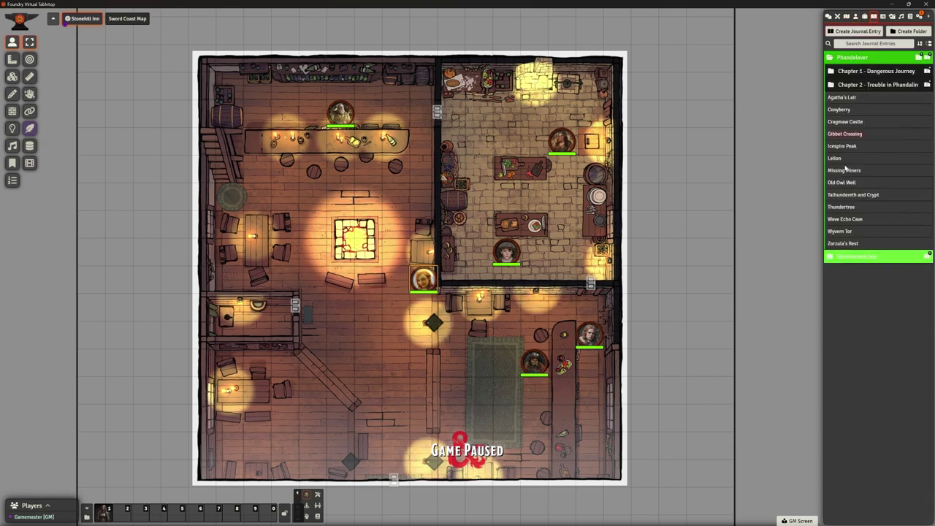
{"action": "left_click", "coordinate": [849, 86]}
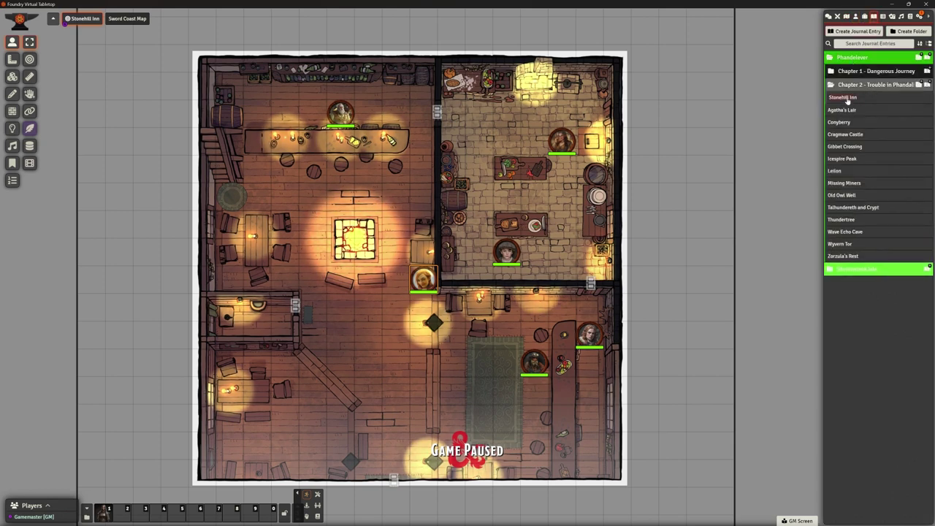
{"action": "left_click", "coordinate": [846, 98]}
{"action": "left_click", "coordinate": [315, 193]}
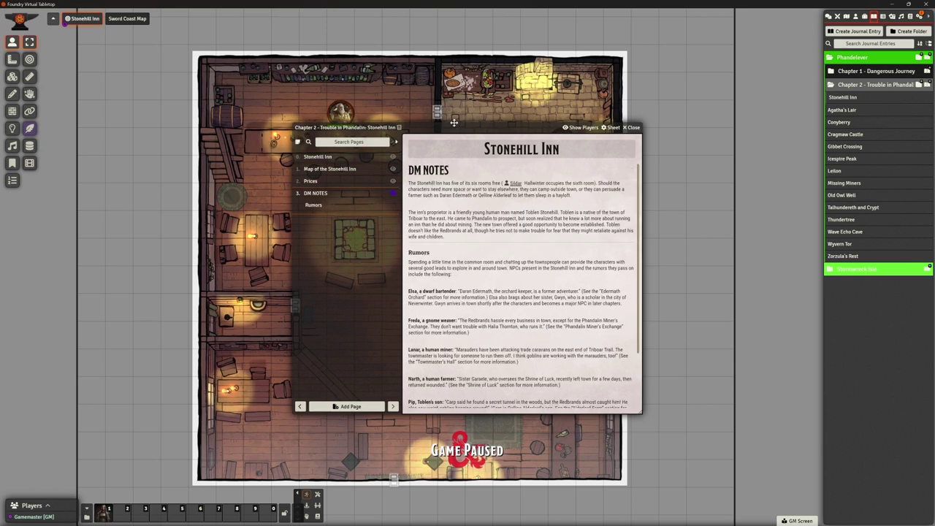
{"action": "left_click_drag", "start_coordinate": [454, 127], "coordinate": [204, 166]}
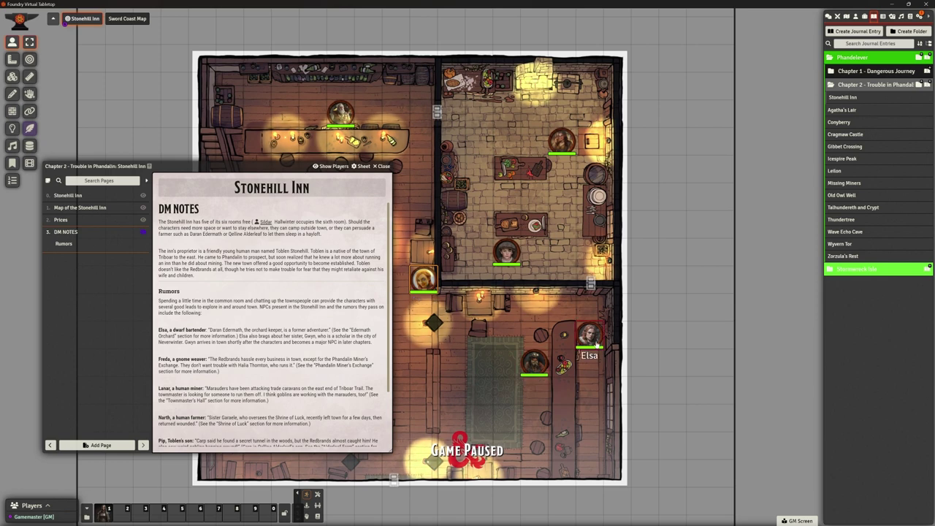
- Check the NPC list under Rumors and place Narth's token at the east counter, south of Lanar
{"action": "scroll", "coordinate": [271, 328], "scroll_direction": "down", "scroll_amount": 1}
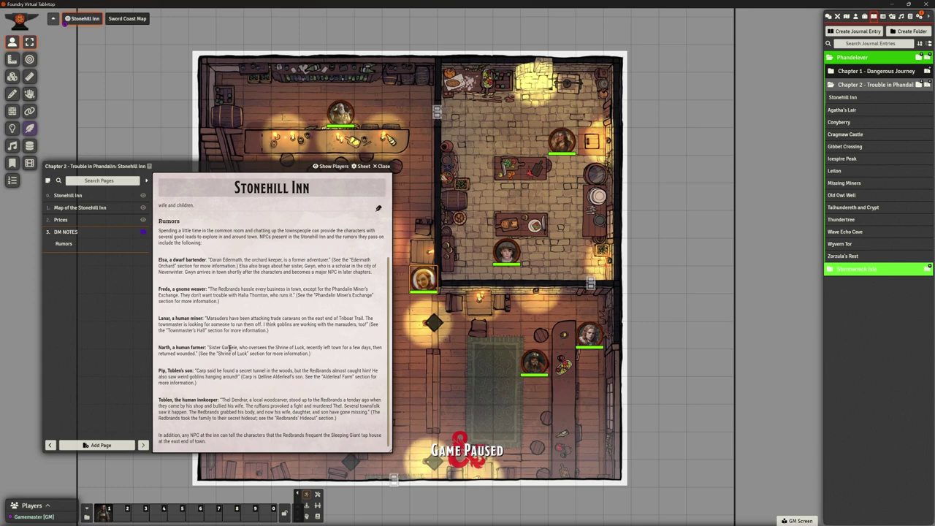
{"action": "left_click", "coordinate": [856, 16]}
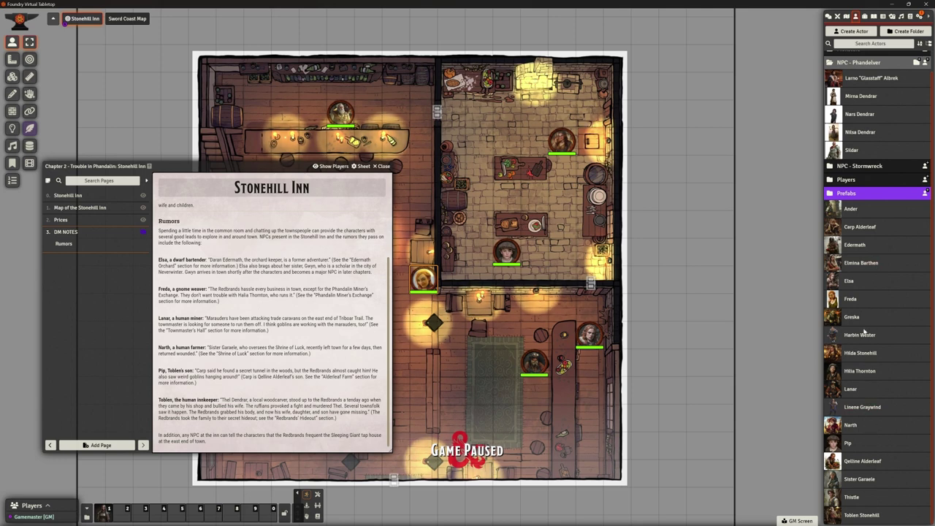
{"action": "left_click_drag", "start_coordinate": [851, 428], "coordinate": [535, 418]}
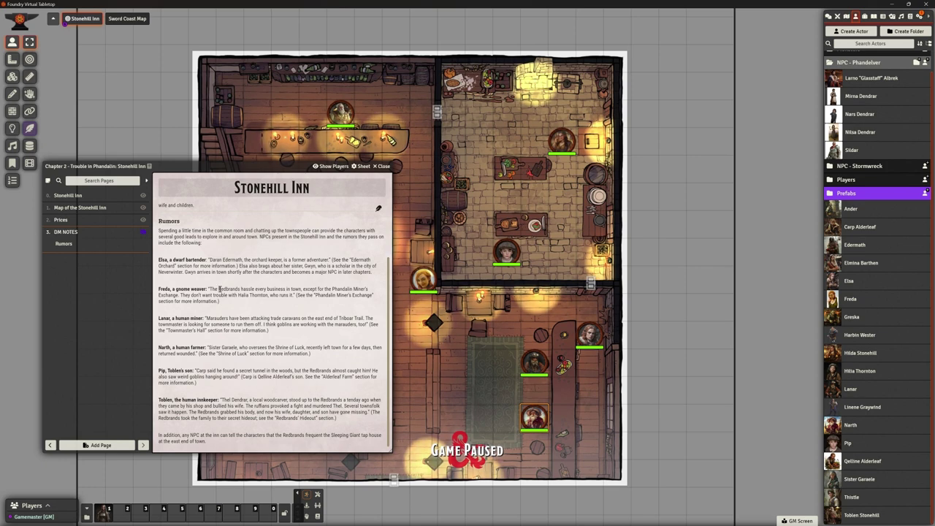
- Review the Stonehill Inn DM notes and each NPC's rumor against the placed tokens, and close the journal
{"action": "scroll", "coordinate": [308, 353], "scroll_direction": "up", "scroll_amount": 2}
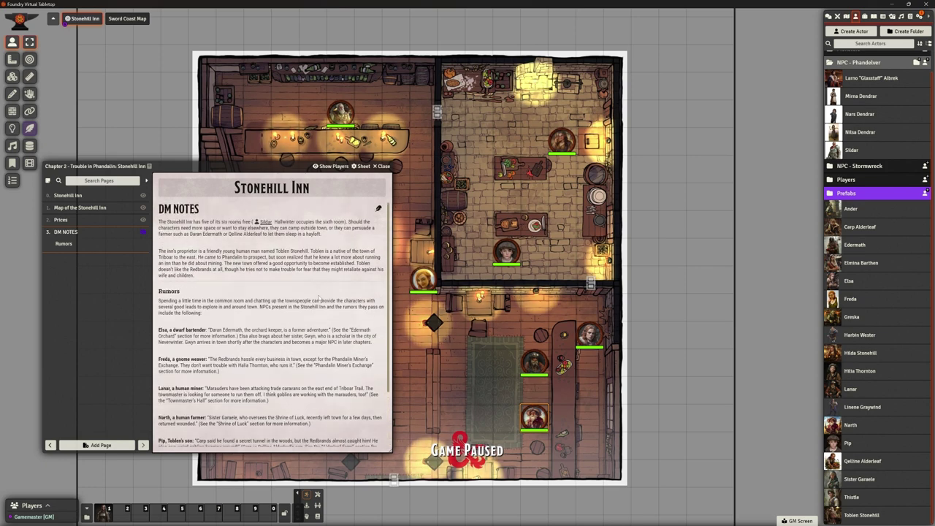
{"action": "scroll", "coordinate": [314, 296], "scroll_direction": "down", "scroll_amount": 2}
{"action": "scroll", "coordinate": [309, 313], "scroll_direction": "up", "scroll_amount": 2}
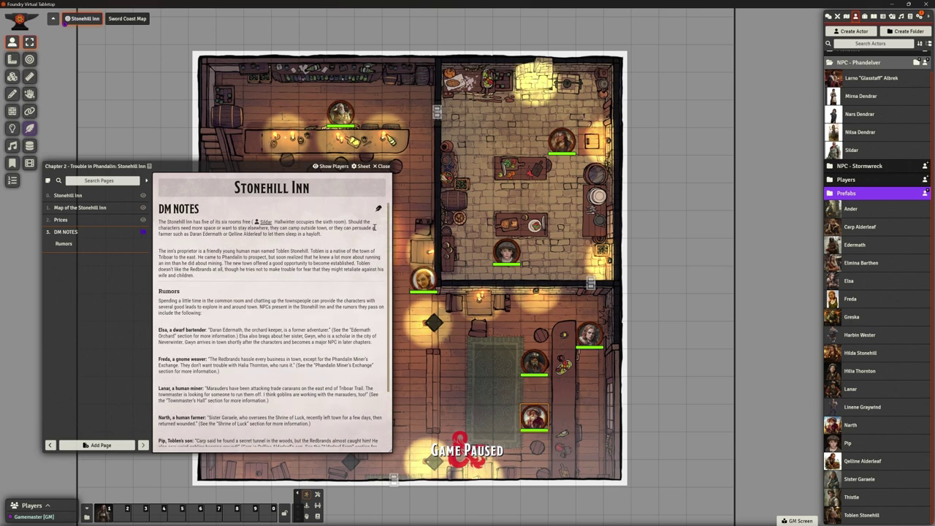
{"action": "scroll", "coordinate": [307, 321], "scroll_direction": "down", "scroll_amount": 2}
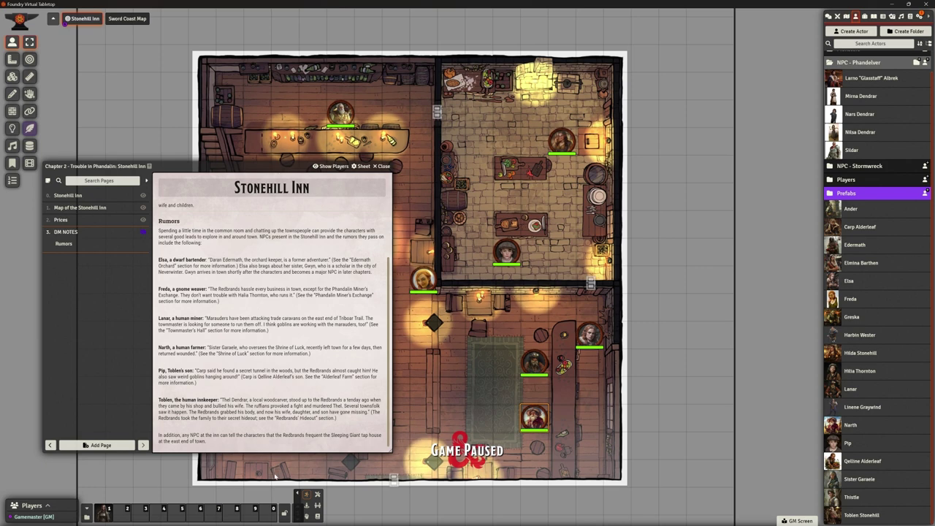
{"action": "left_click", "coordinate": [382, 167]}
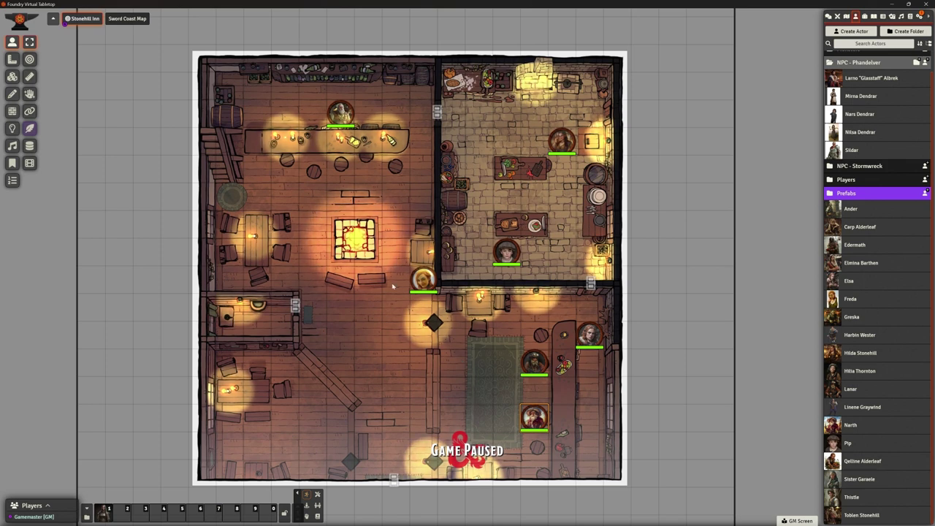
{"action": "scroll", "coordinate": [383, 293], "scroll_direction": "down", "scroll_amount": 4}
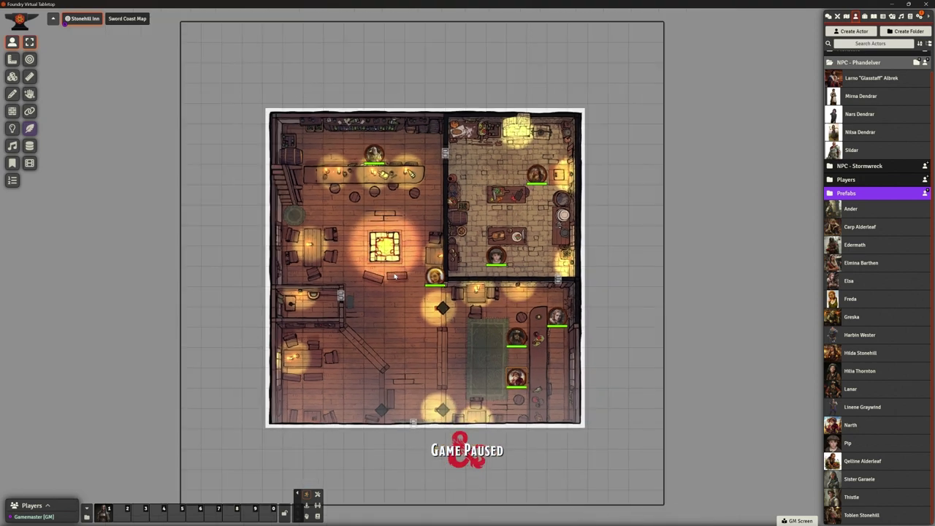
{"action": "scroll", "coordinate": [421, 299], "scroll_direction": "up", "scroll_amount": 5}
{"action": "scroll", "coordinate": [398, 321], "scroll_direction": "down", "scroll_amount": 1}
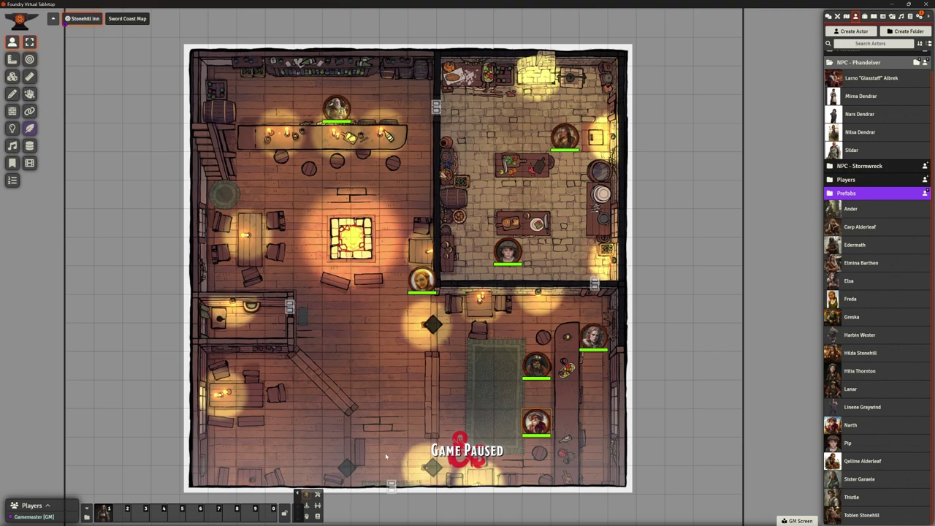
{"action": "scroll", "coordinate": [424, 311], "scroll_direction": "up", "scroll_amount": 3}
{"action": "scroll", "coordinate": [423, 312], "scroll_direction": "down", "scroll_amount": 2}
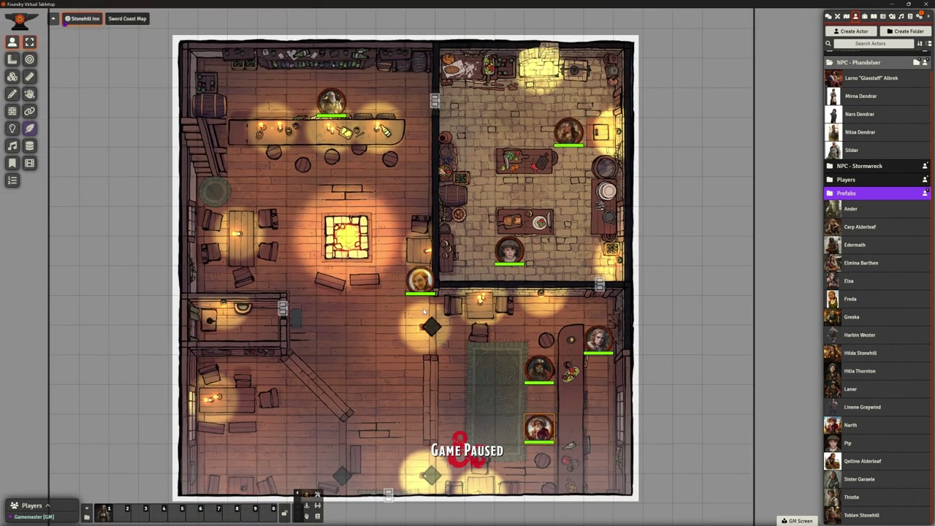
{"action": "scroll", "coordinate": [485, 236], "scroll_direction": "down", "scroll_amount": 1}
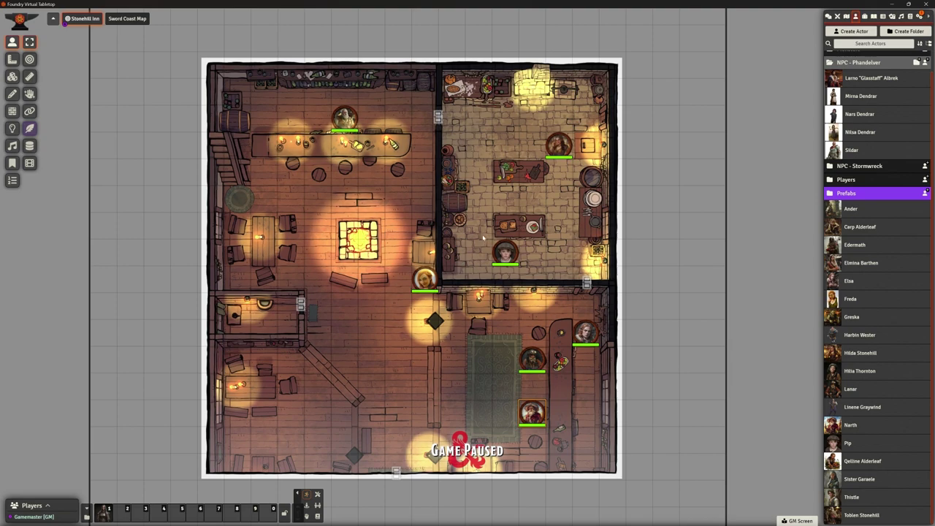
{"action": "left_click_drag", "start_coordinate": [475, 199], "coordinate": [504, 220]}
{"action": "scroll", "coordinate": [513, 228], "scroll_direction": "up", "scroll_amount": 1}
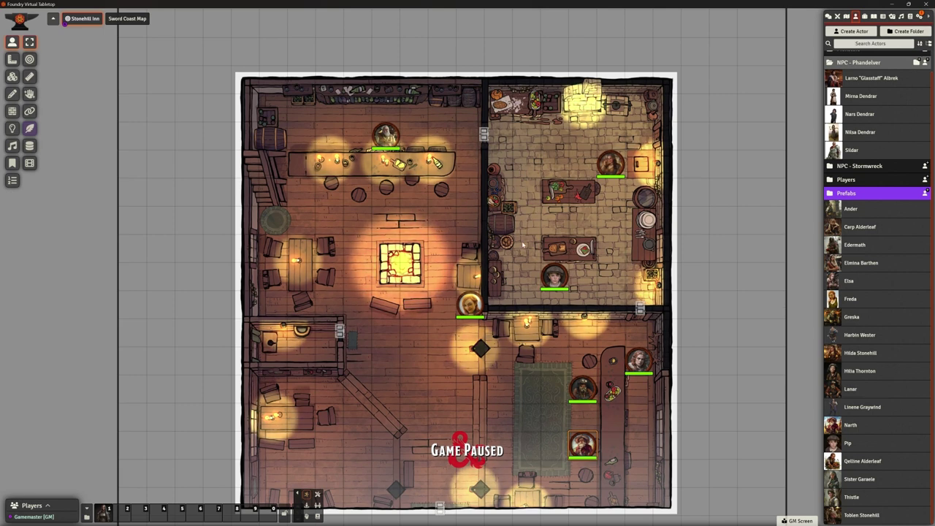
{"action": "key", "text": "Down"}
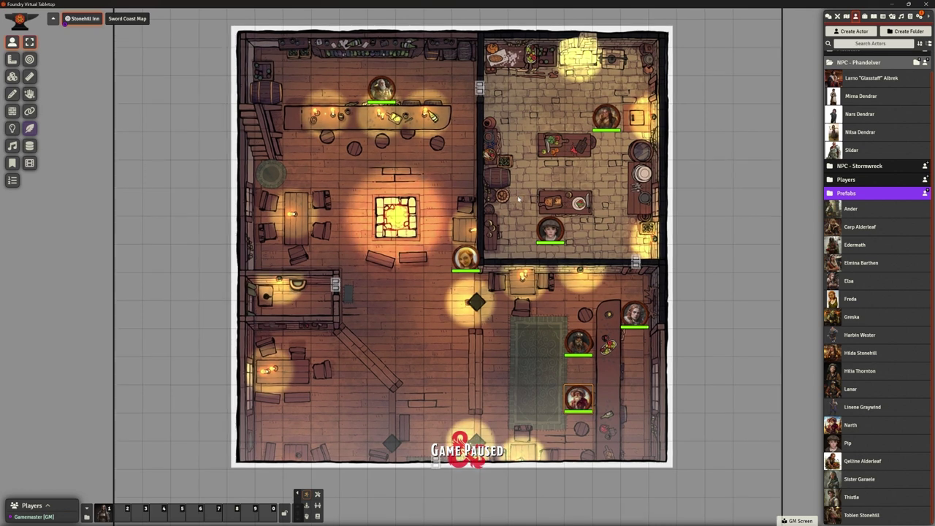